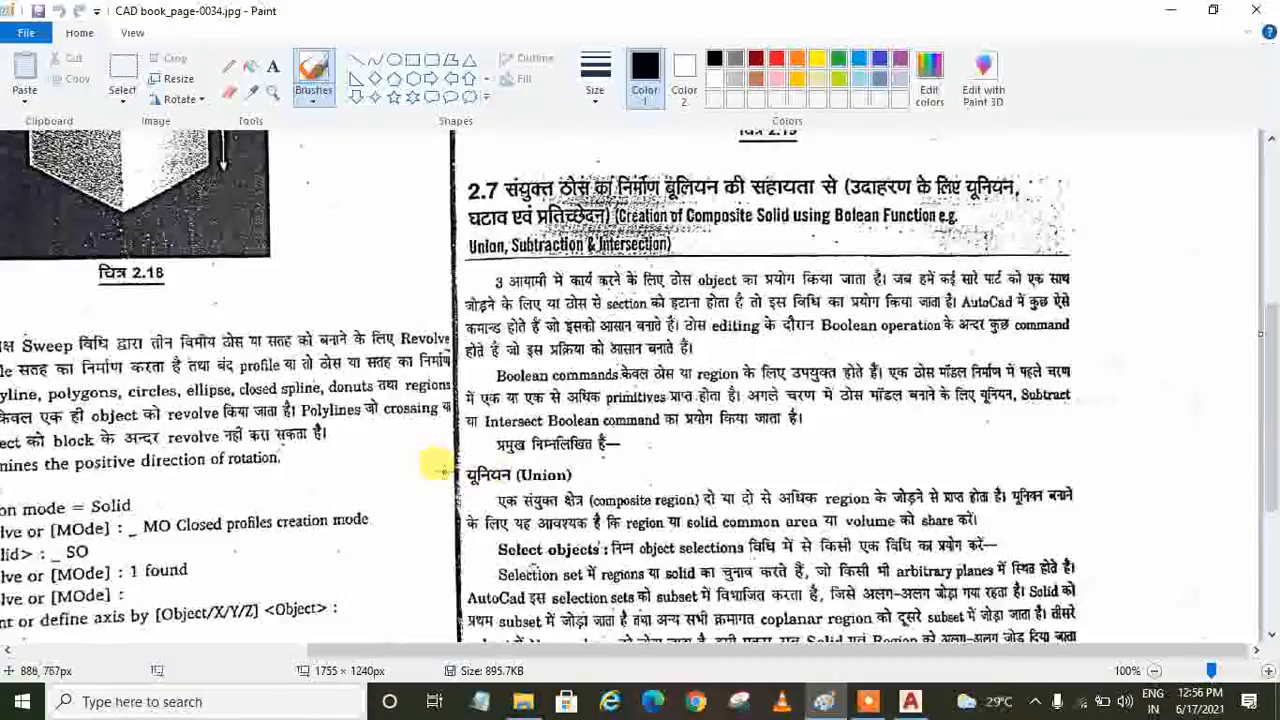
# Put a freehand brush tick mark beside the Union heading on the scanned book page.
pyautogui.moveTo(440, 461); pyautogui.dragTo(514, 446)
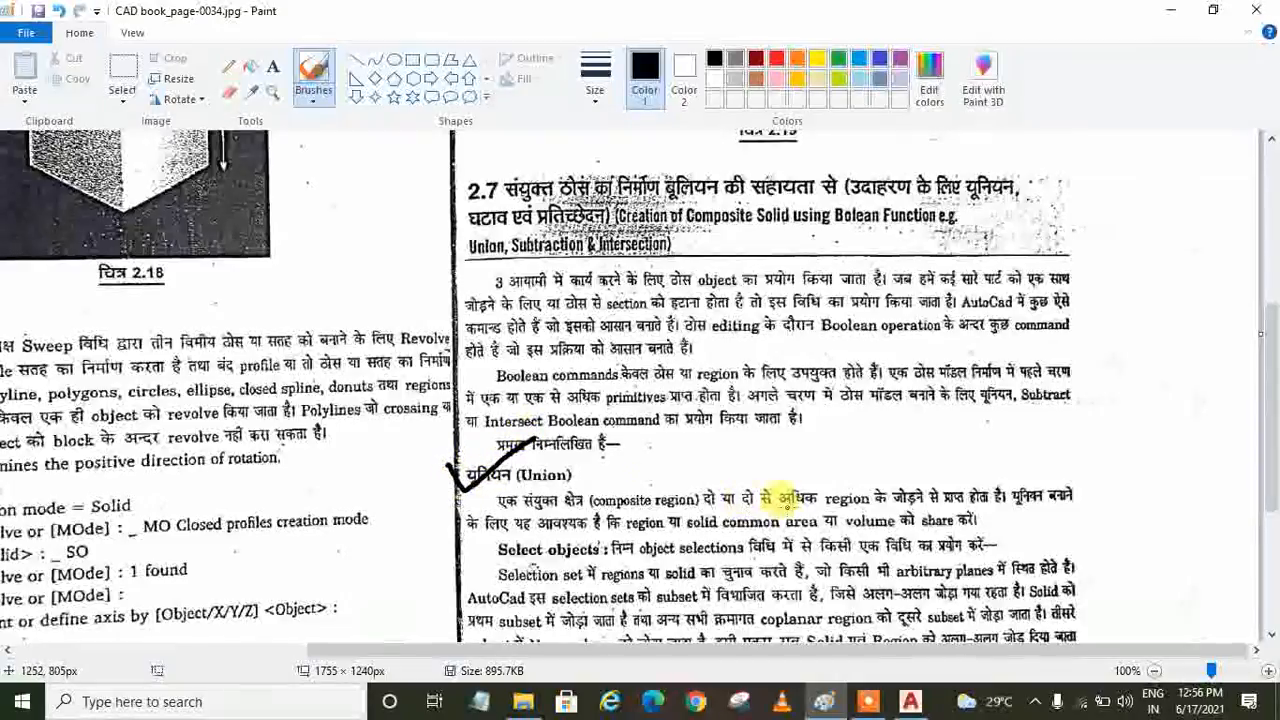
# Switch to AutoCAD and change the workspace to 3D Modeling.
pyautogui.click(910, 701)
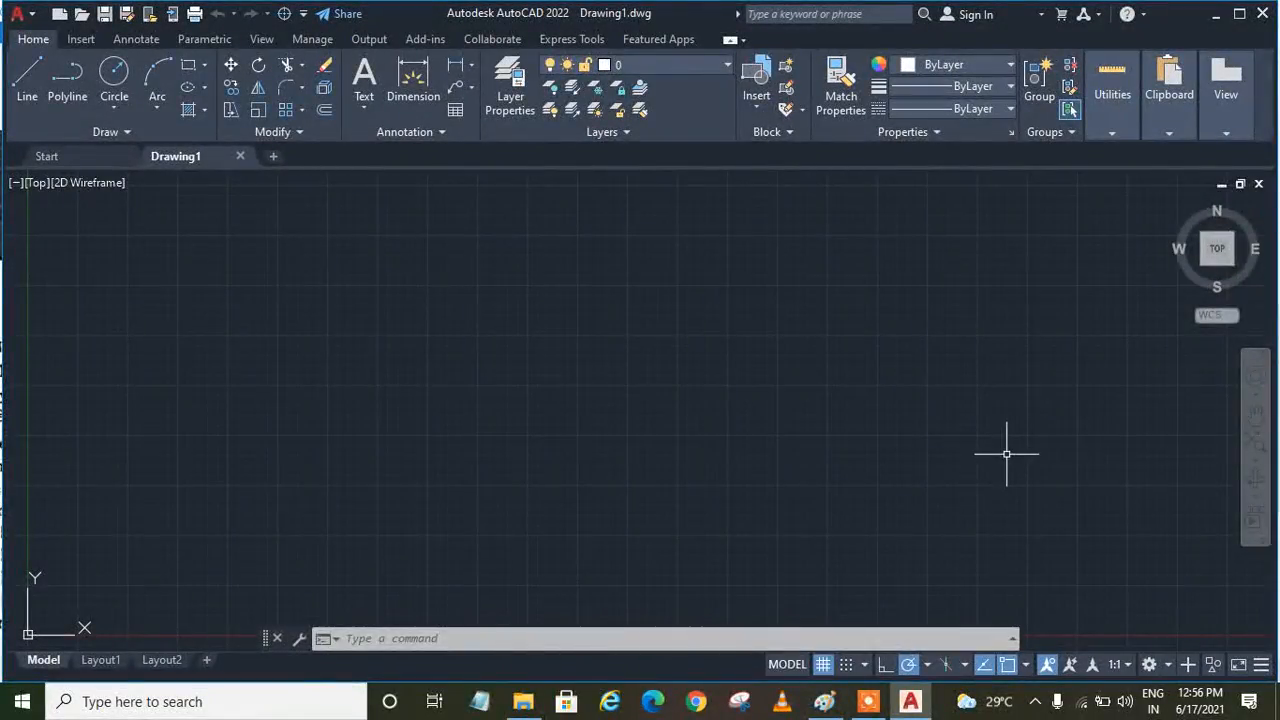
pyautogui.click(1163, 668)
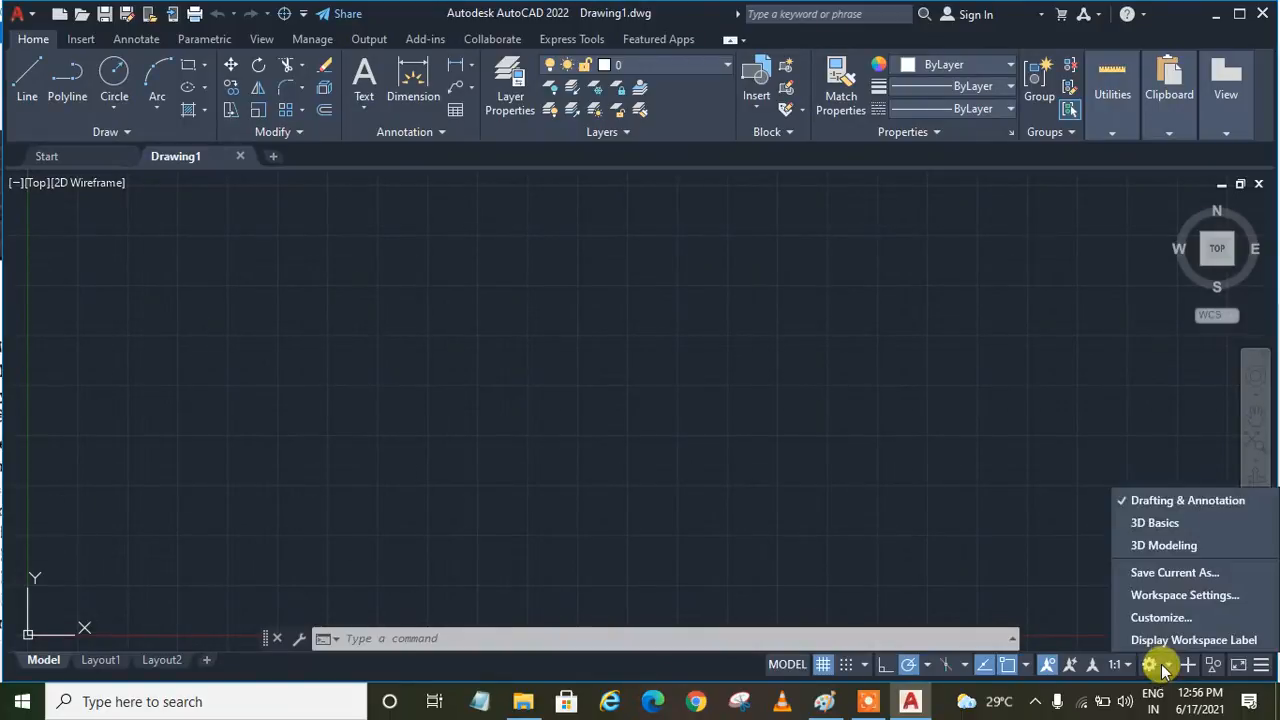
pyautogui.click(1168, 546)
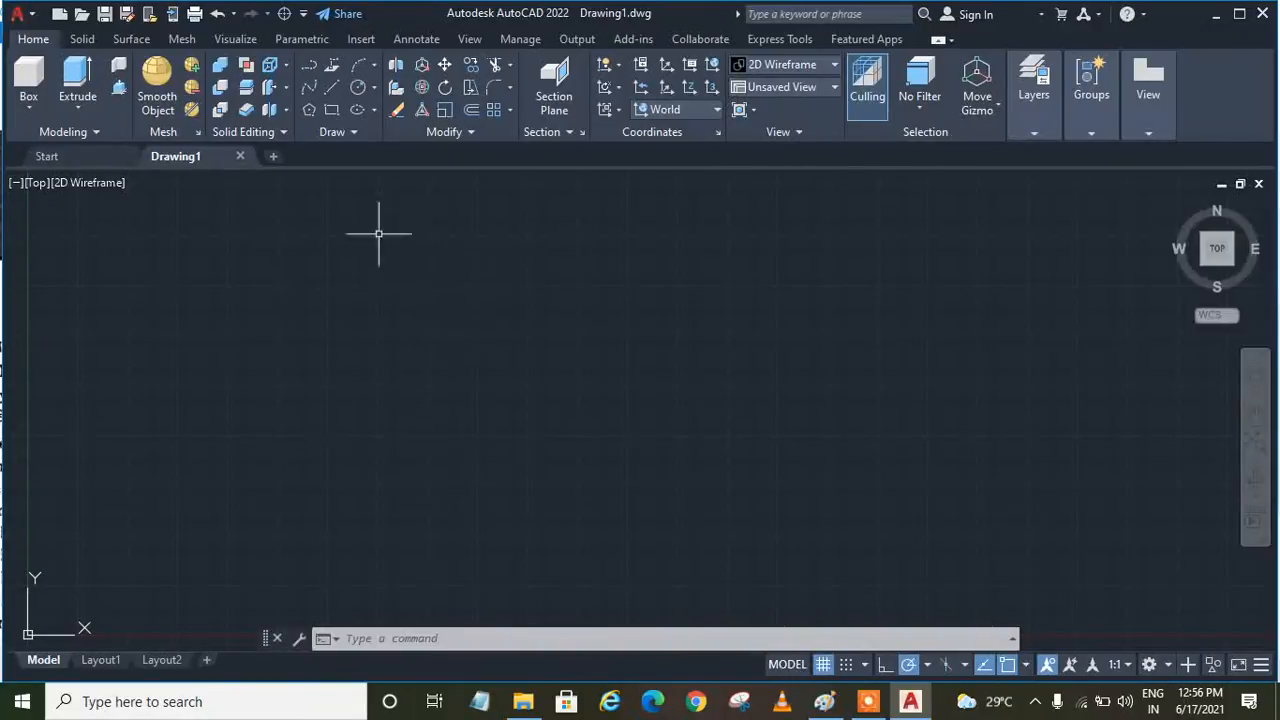
# Draw a horizontal rectangle about 4.5 units high near the middle of the drawing with the Polyline tool.
pyautogui.click(316, 74)
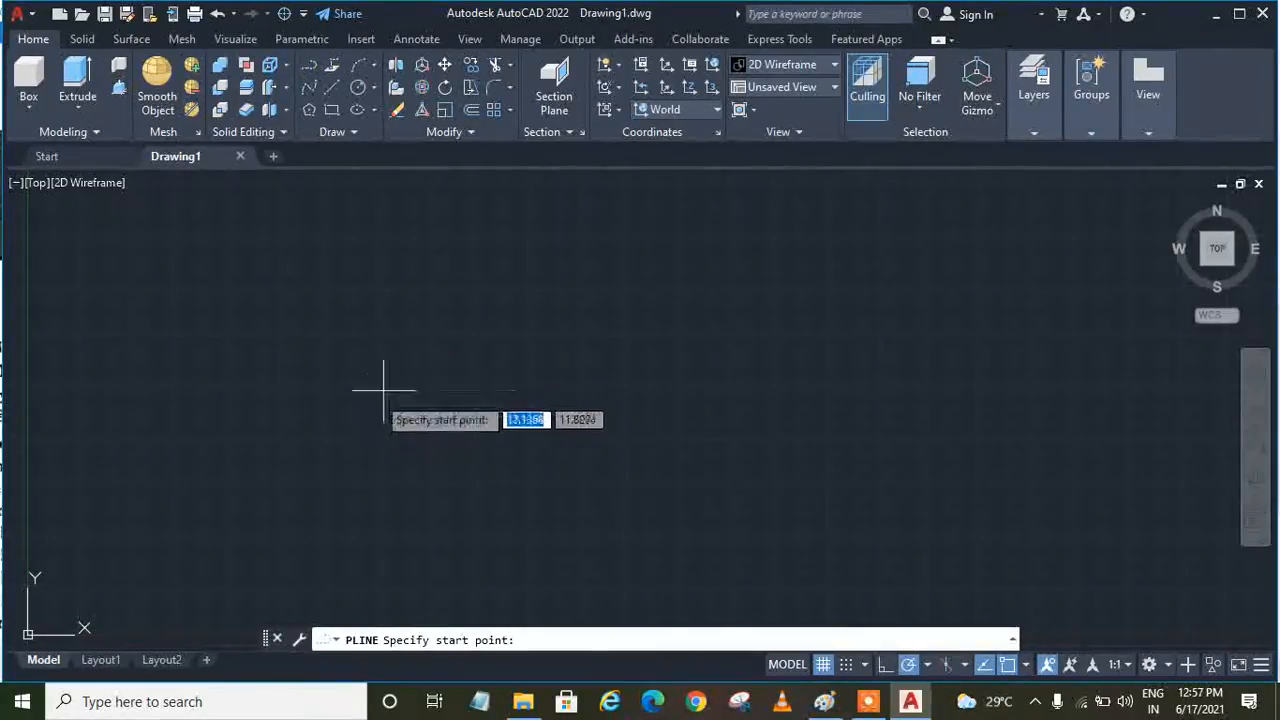
pyautogui.click(378, 336)
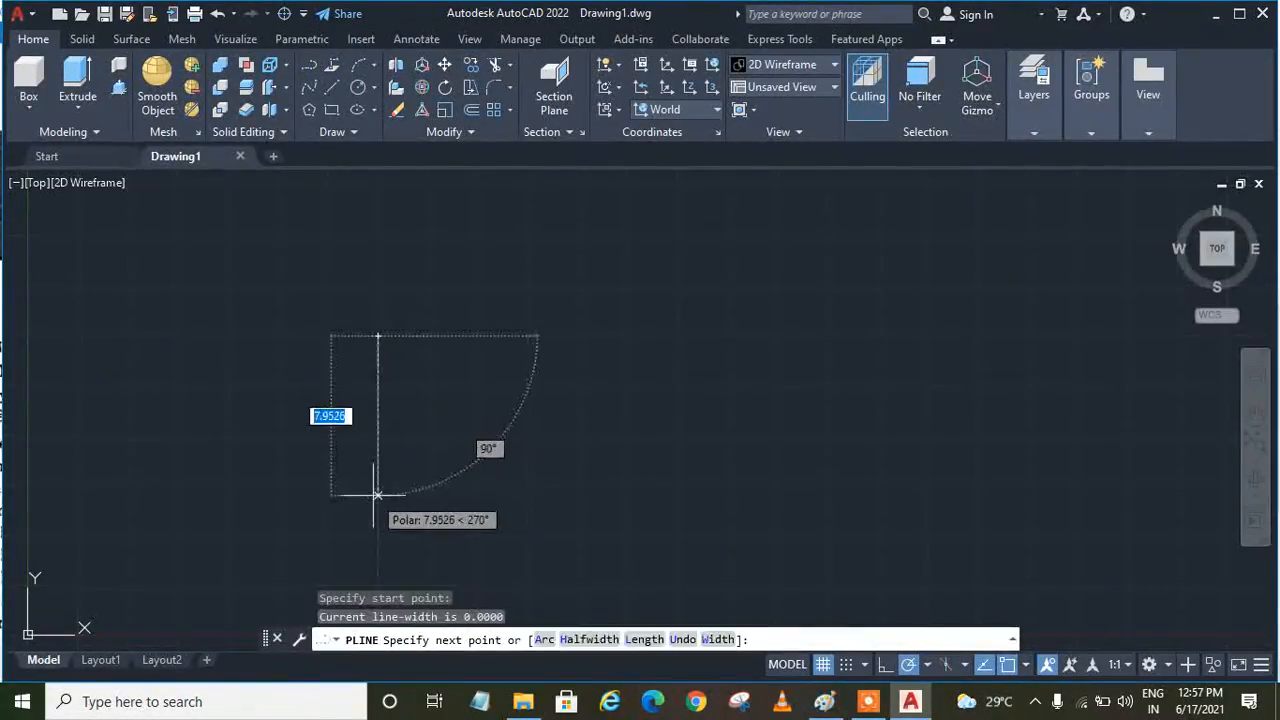
pyautogui.click(380, 428)
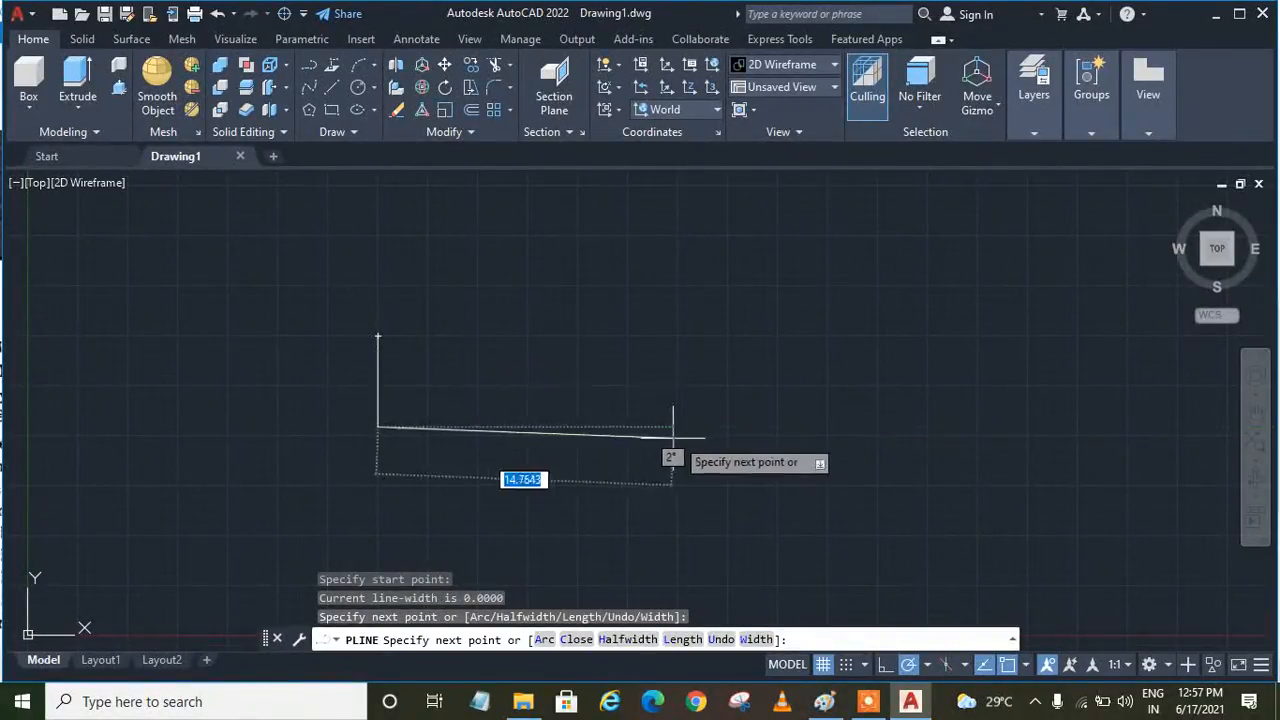
pyautogui.click(632, 428)
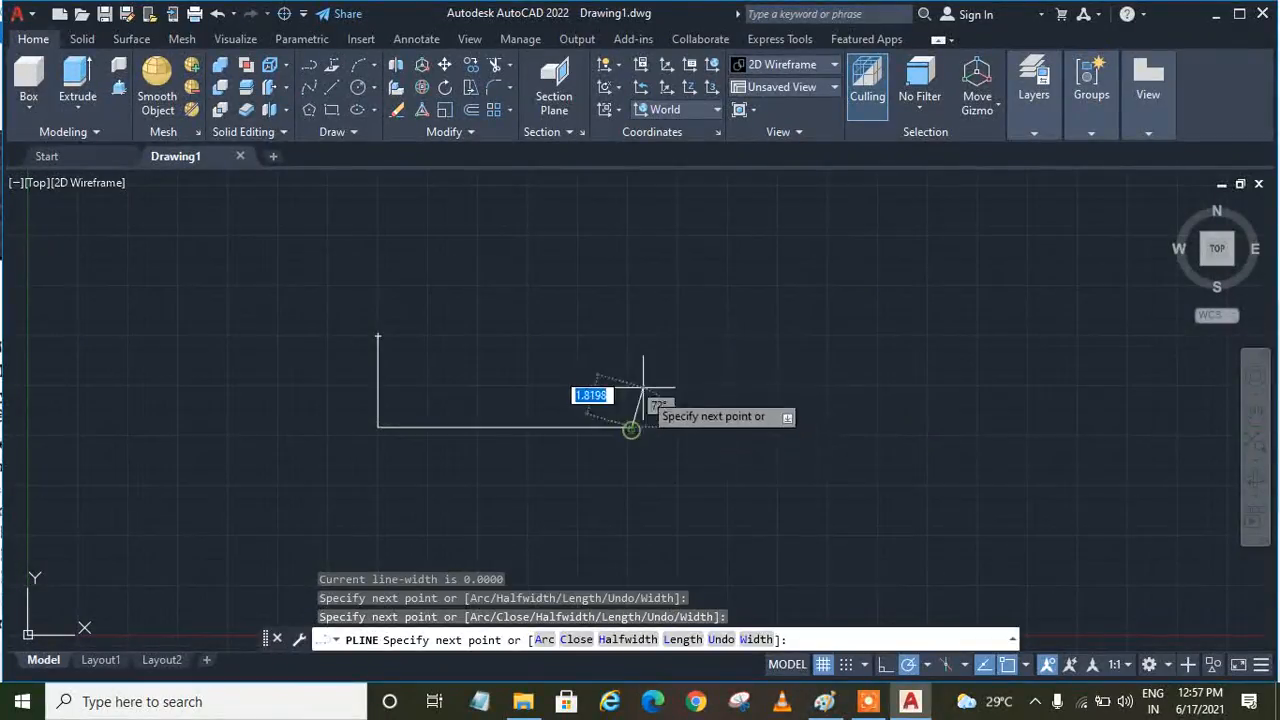
pyautogui.click(632, 338)
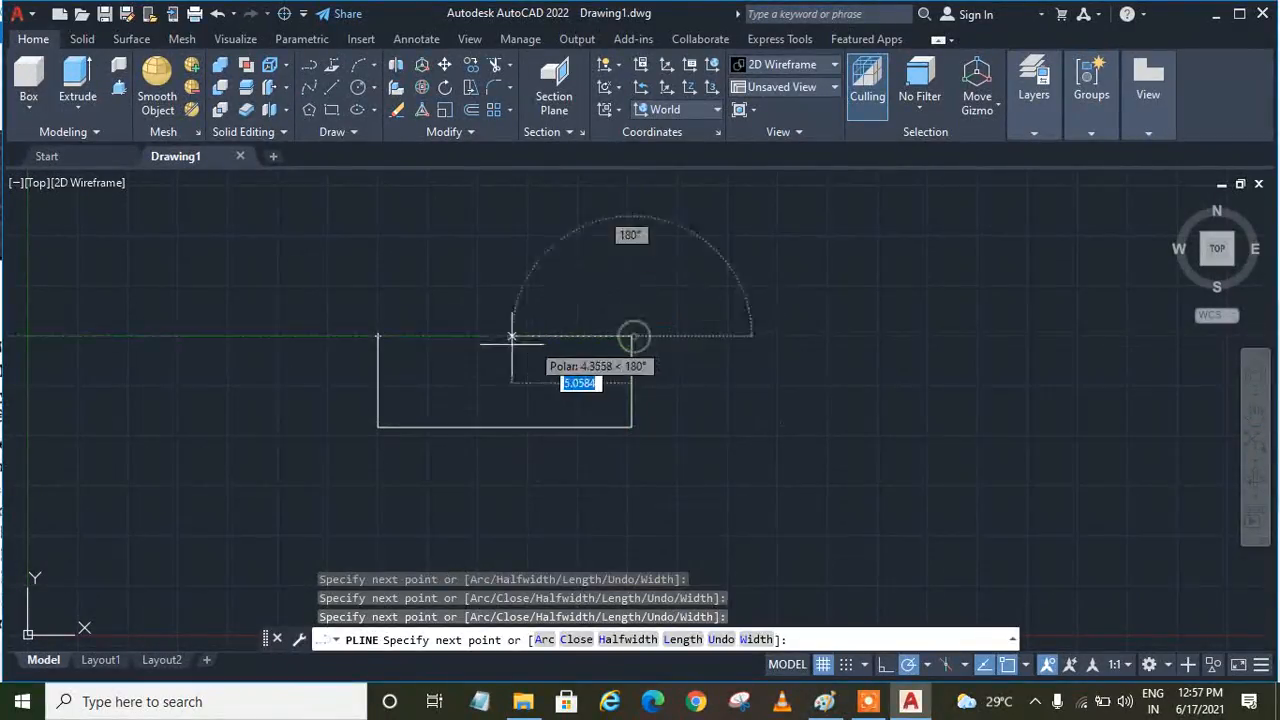
pyautogui.click(378, 338)
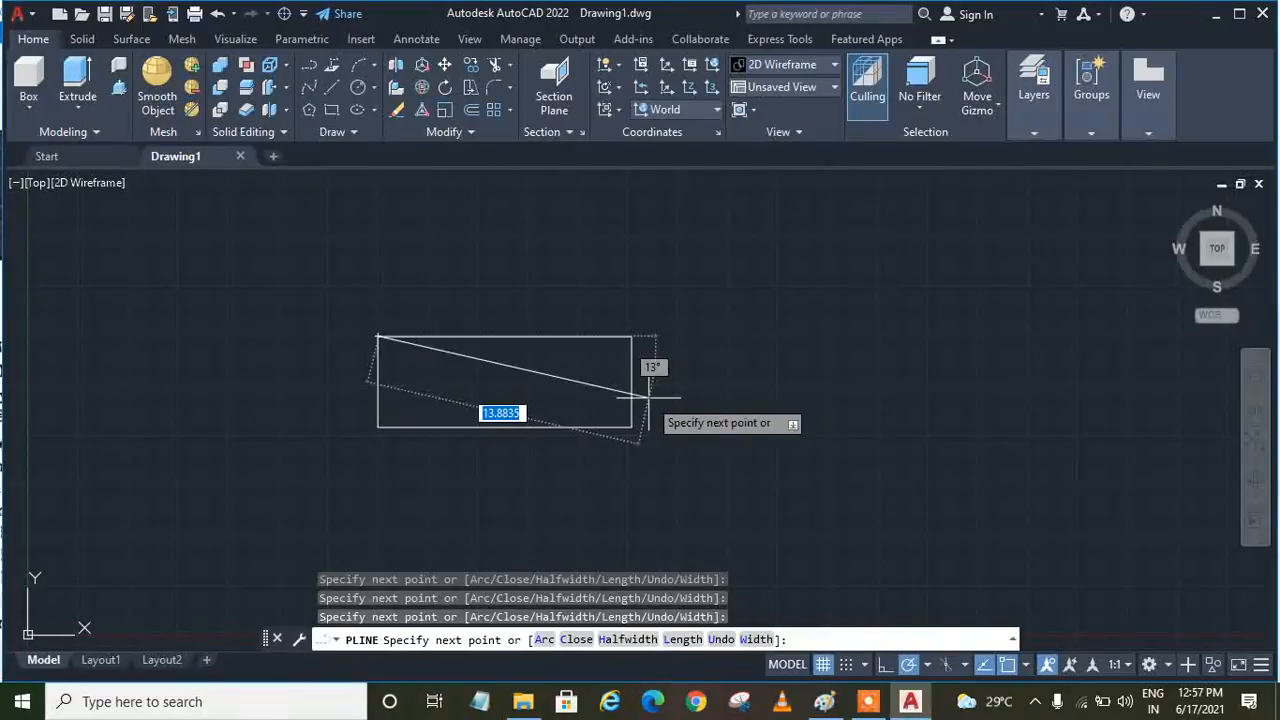
pyautogui.press('Escape')
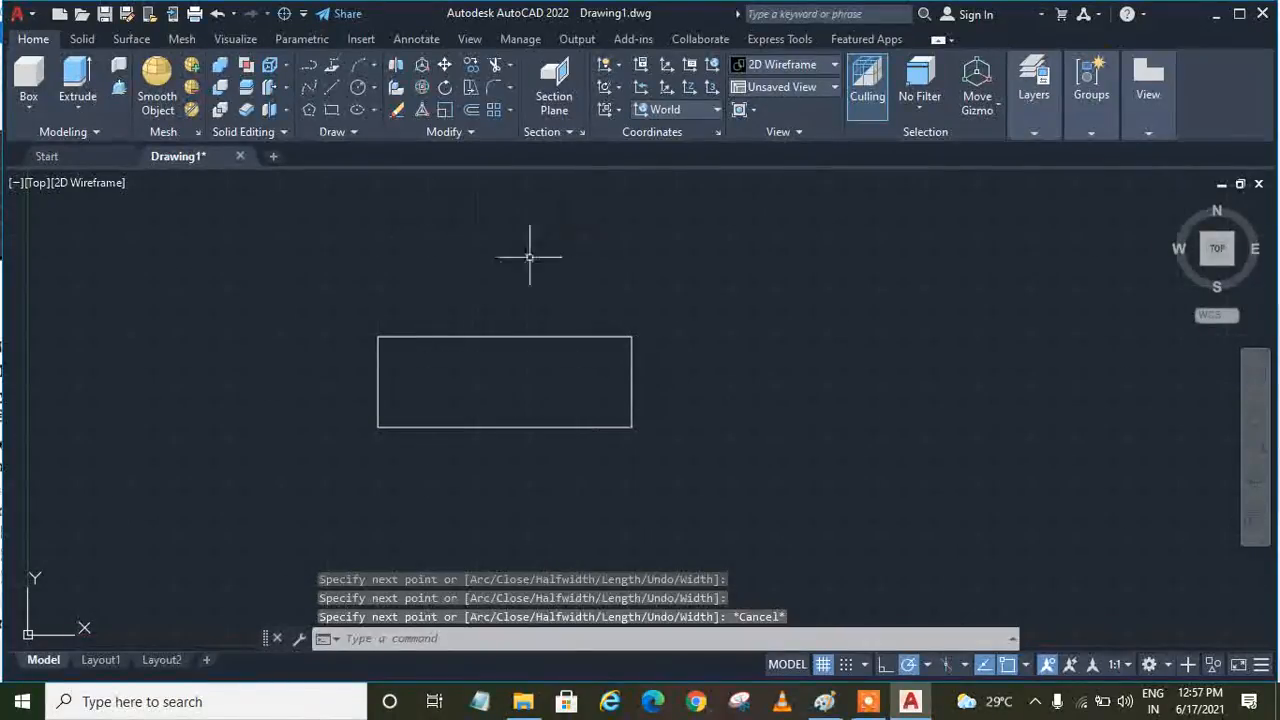
# Draw a vertical line between the midpoints of the rectangle's long sides to split it into two halves.
pyautogui.click(331, 87)
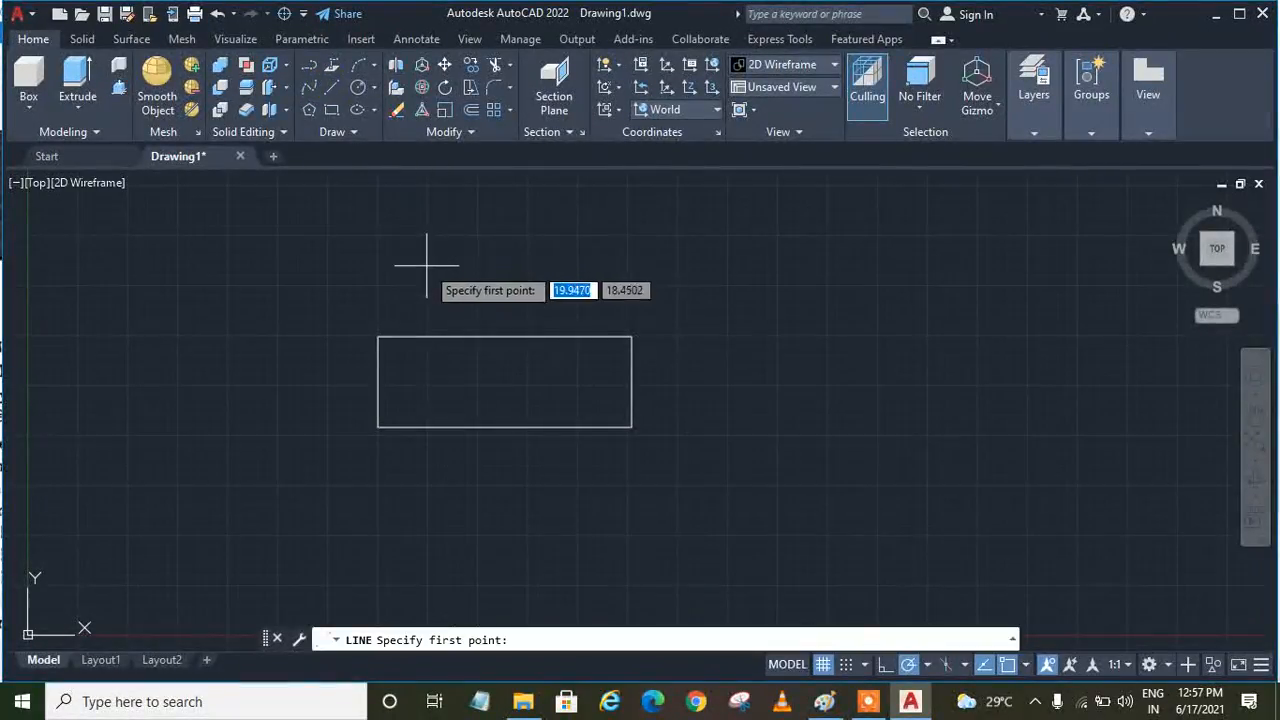
pyautogui.click(505, 338)
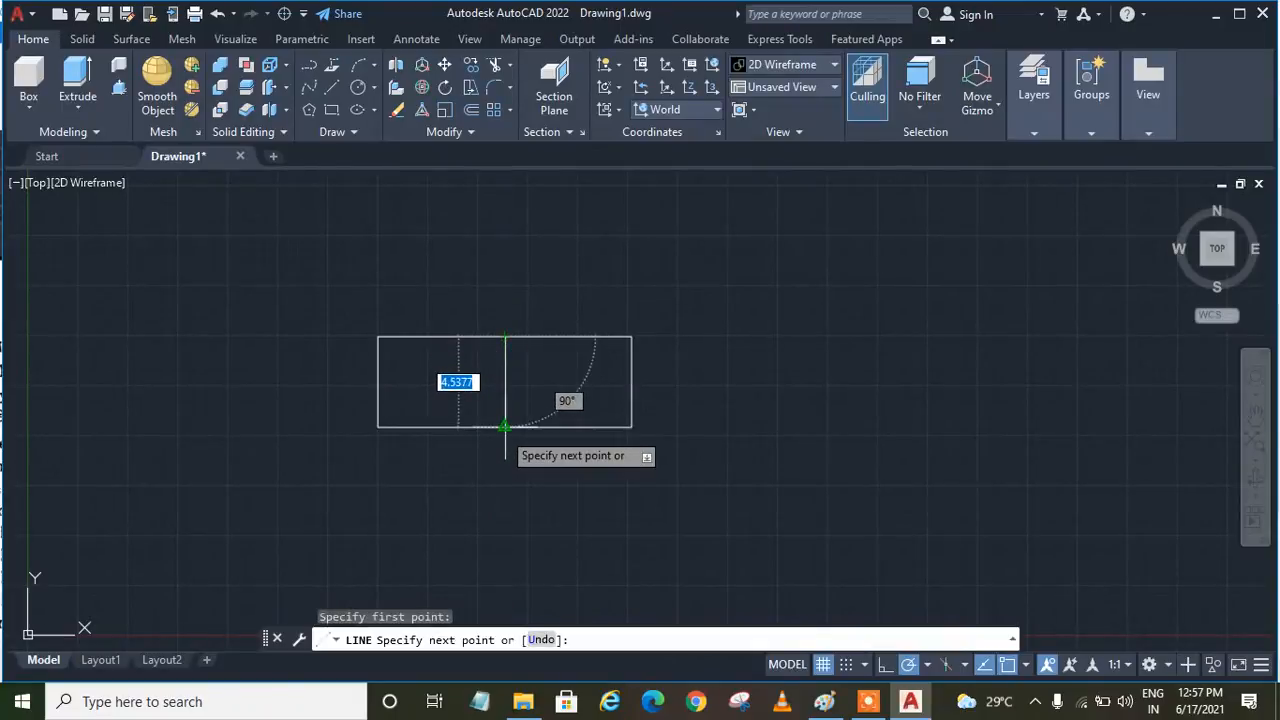
pyautogui.click(504, 430)
pyautogui.press('Escape')
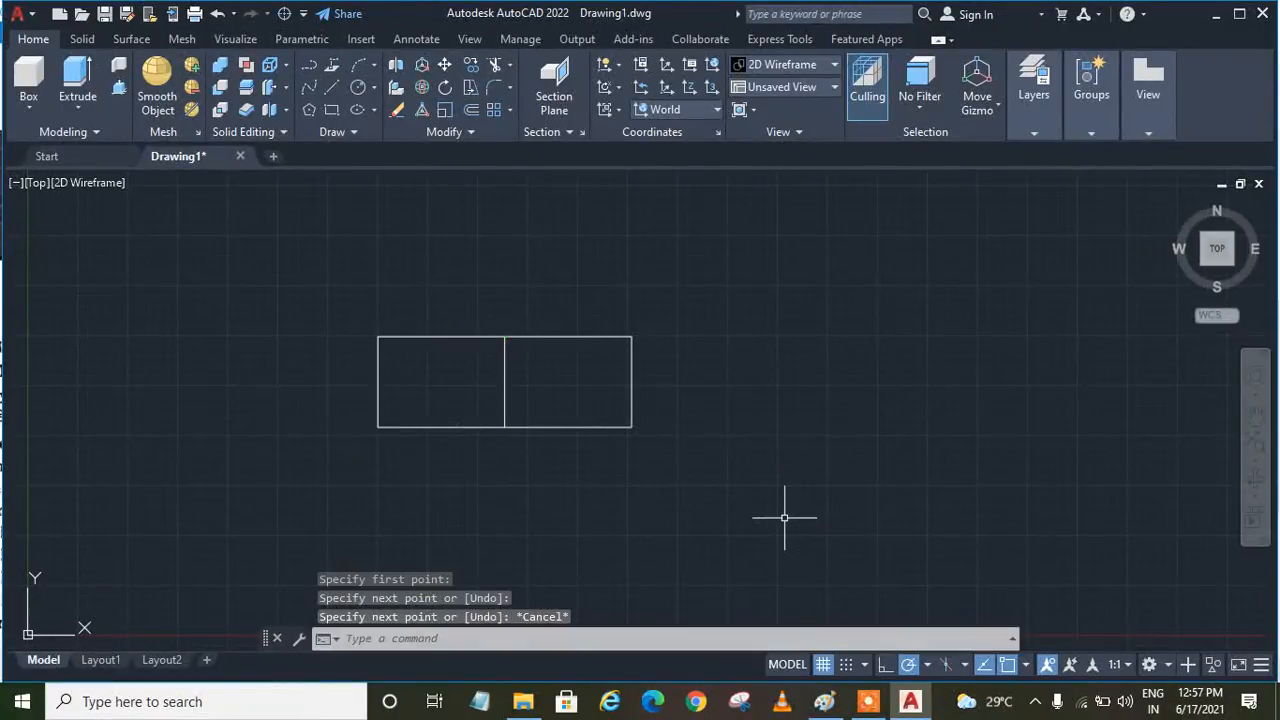
# Set the visual style to Realistic and the view to SW Isometric.
pyautogui.scroll(2, 640, 455)
pyautogui.click(72, 183)
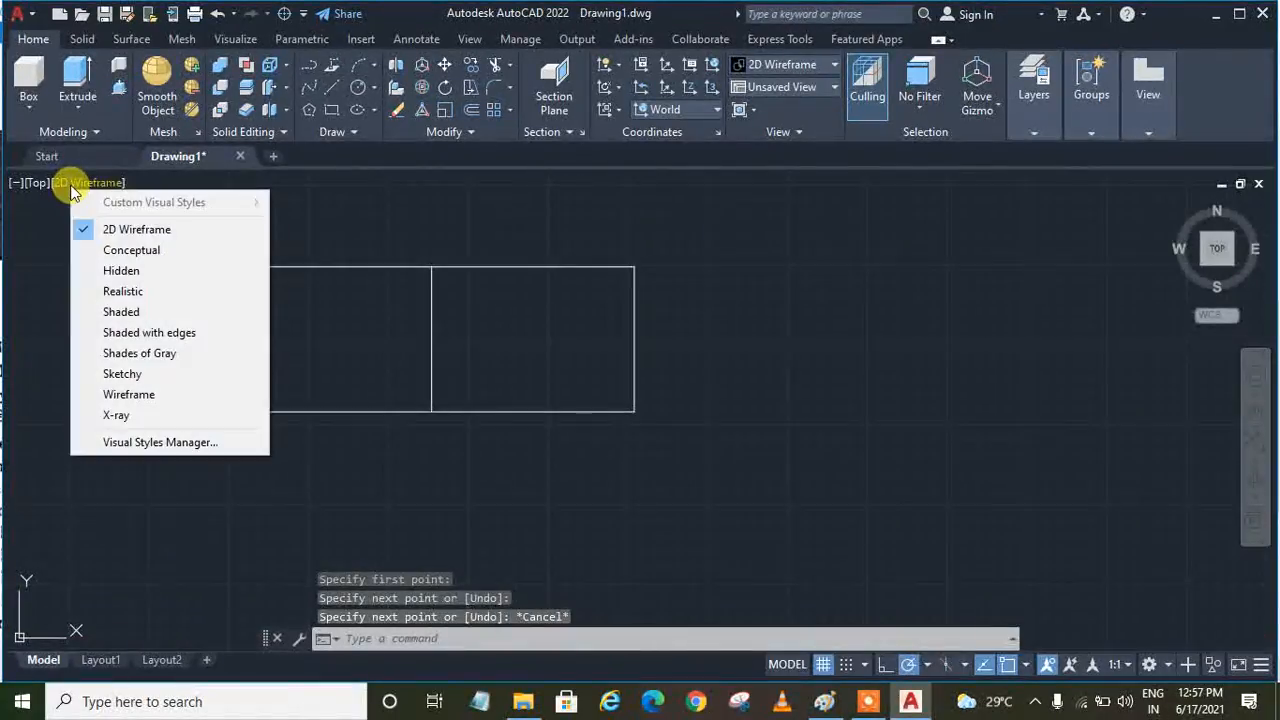
pyautogui.press('Escape')
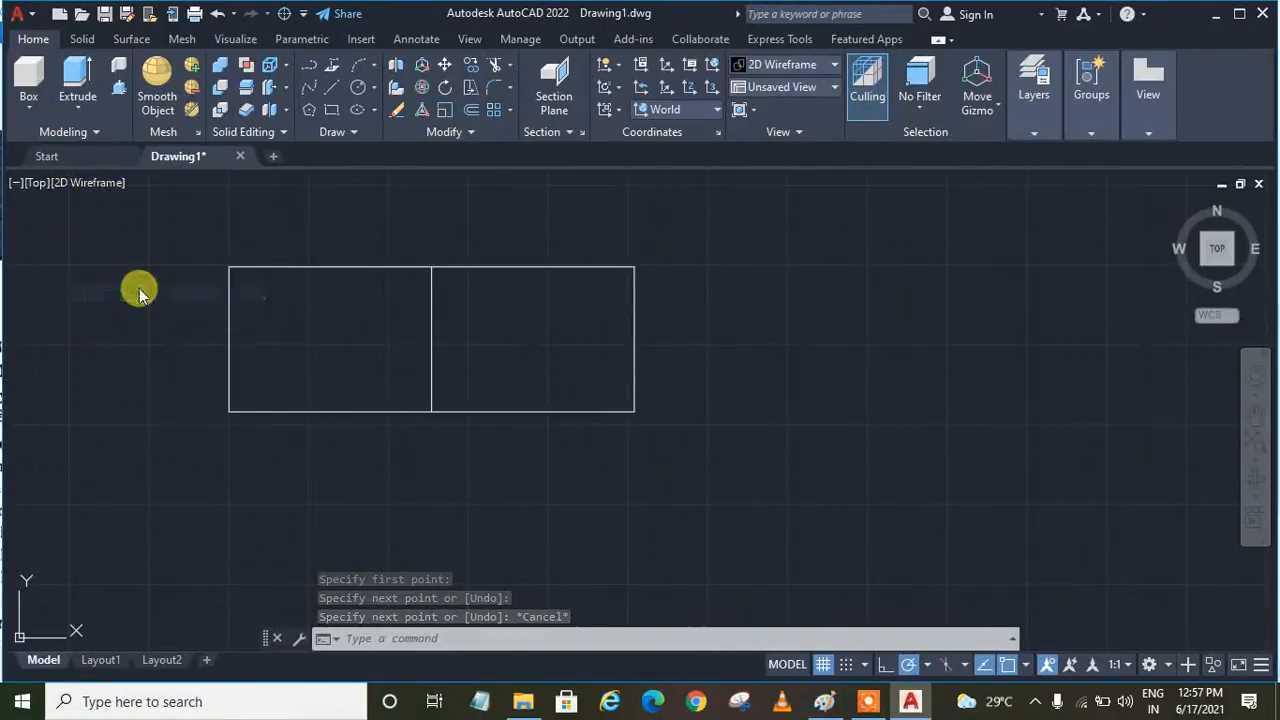
pyautogui.click(36, 183)
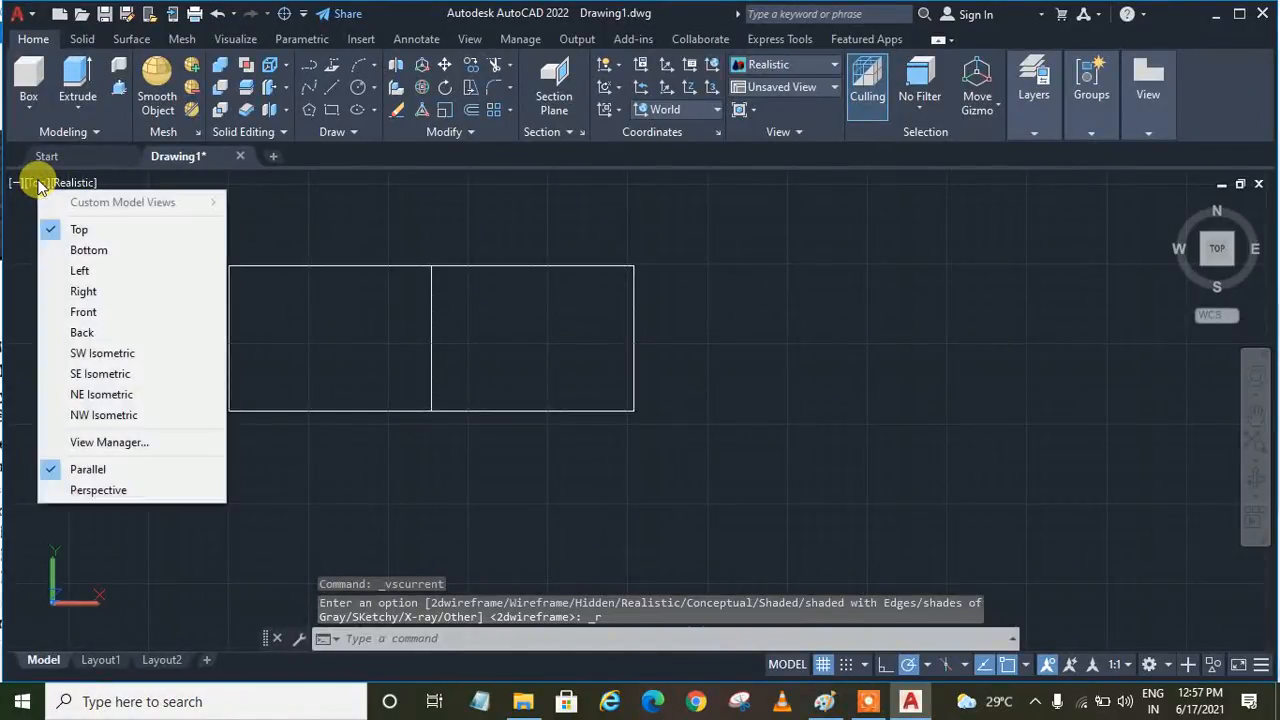
pyautogui.click(88, 358)
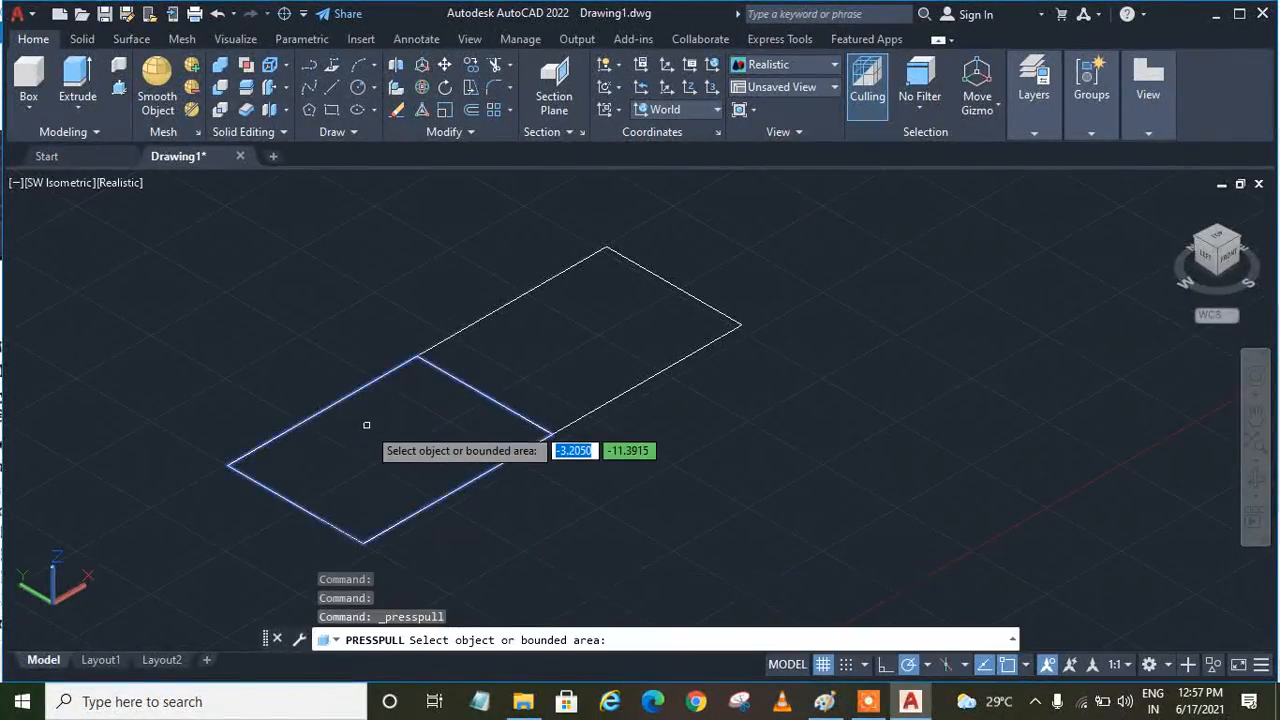
# Use Presspull to extrude the nearer half of the rectangle upward into a block.
pyautogui.click(386, 452)
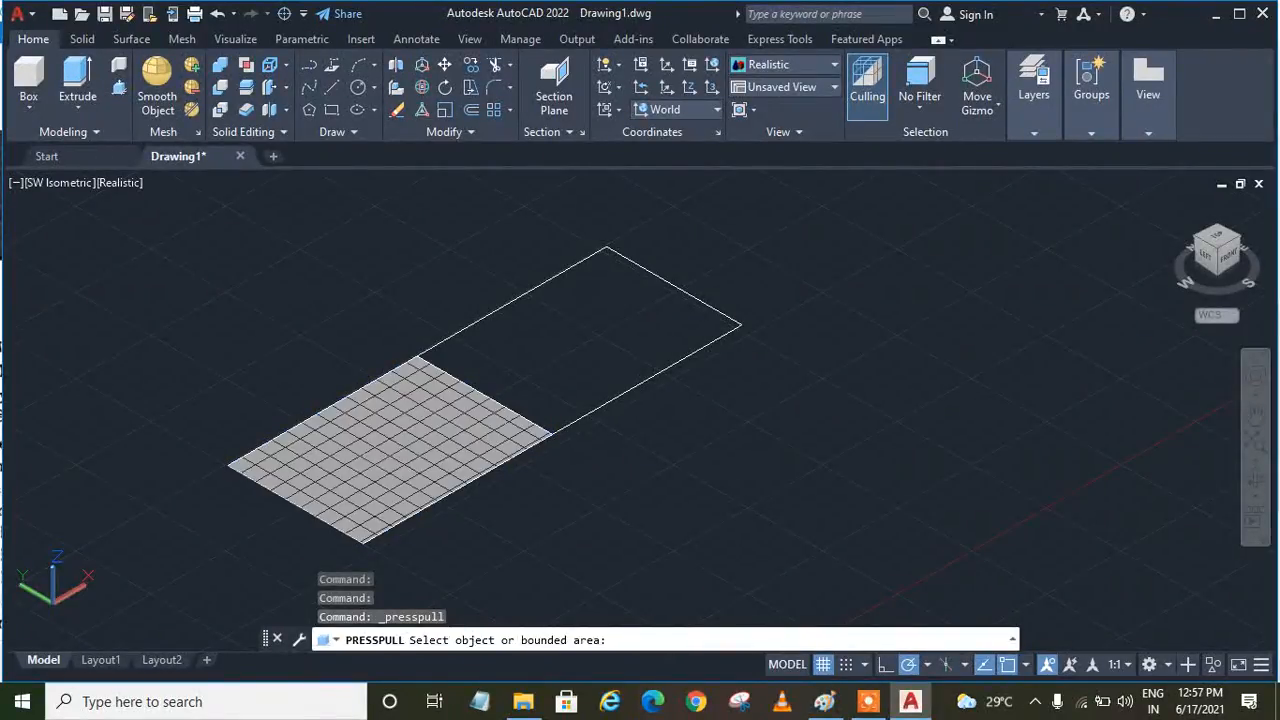
pyautogui.click(354, 440)
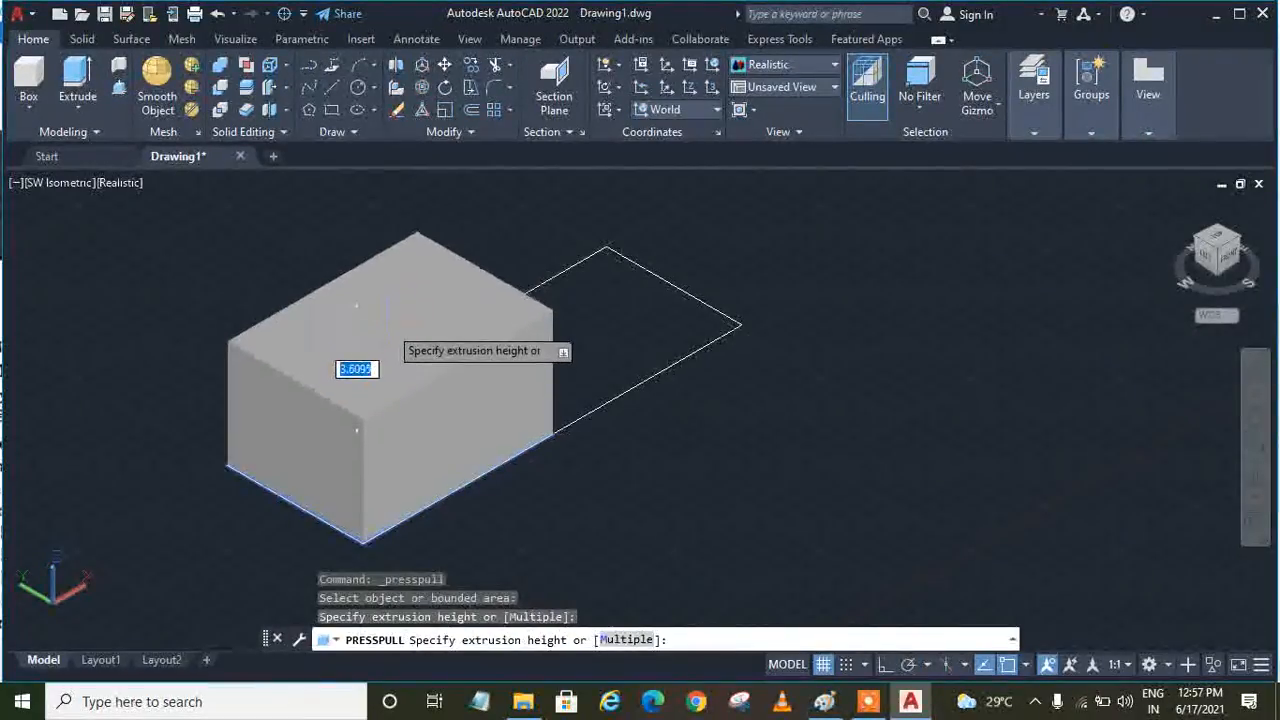
pyautogui.press('Return')
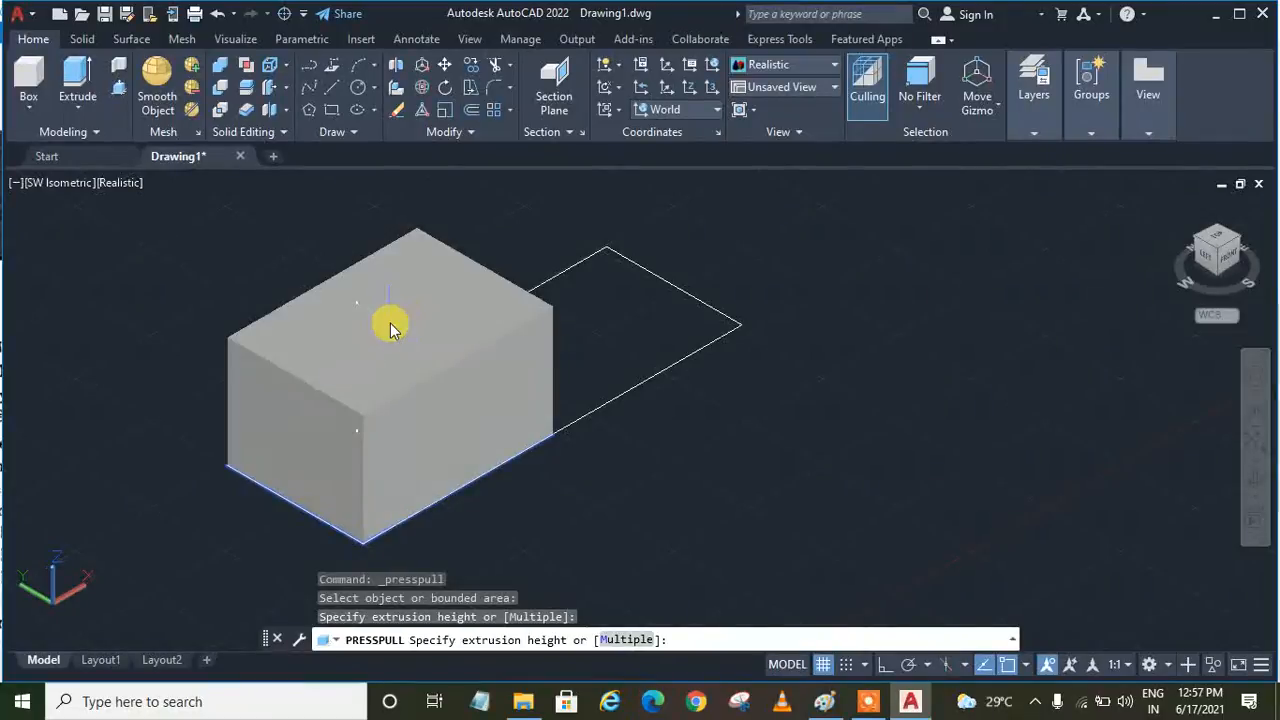
# Extrude the farther half of the rectangle upward by 3 with Presspull and finish the command.
pyautogui.click(622, 325)
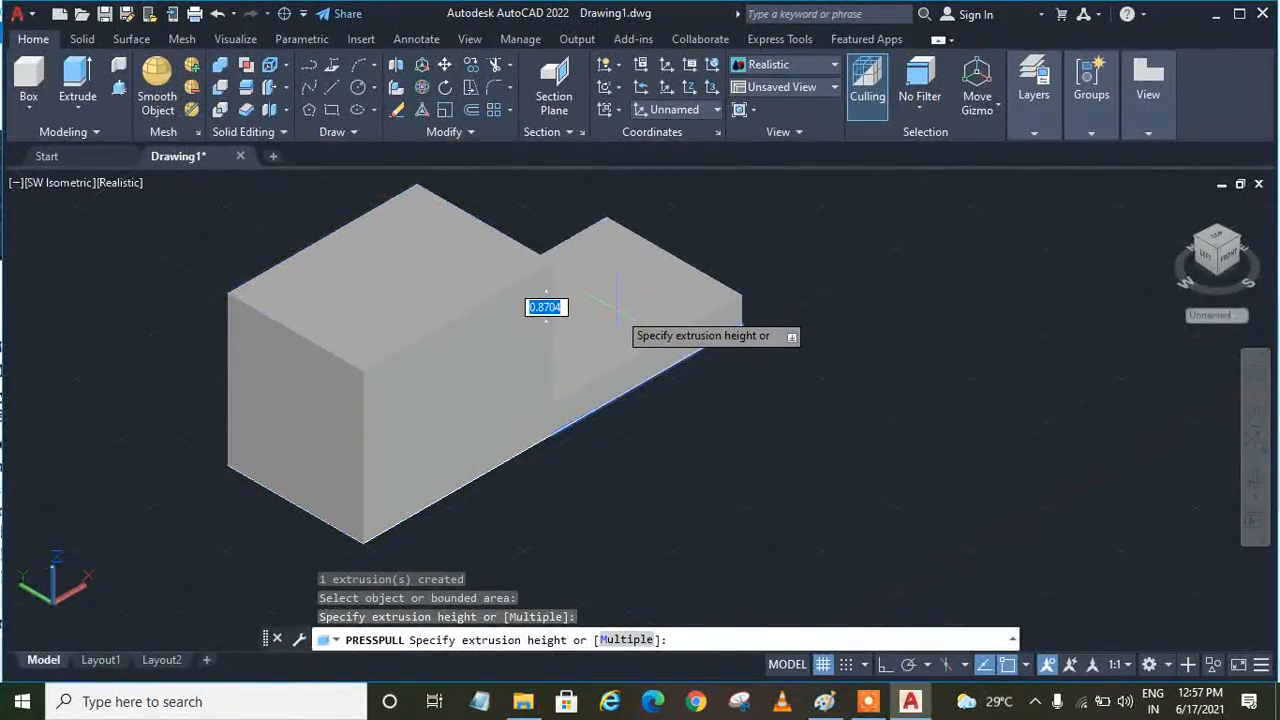
pyautogui.press('Return')
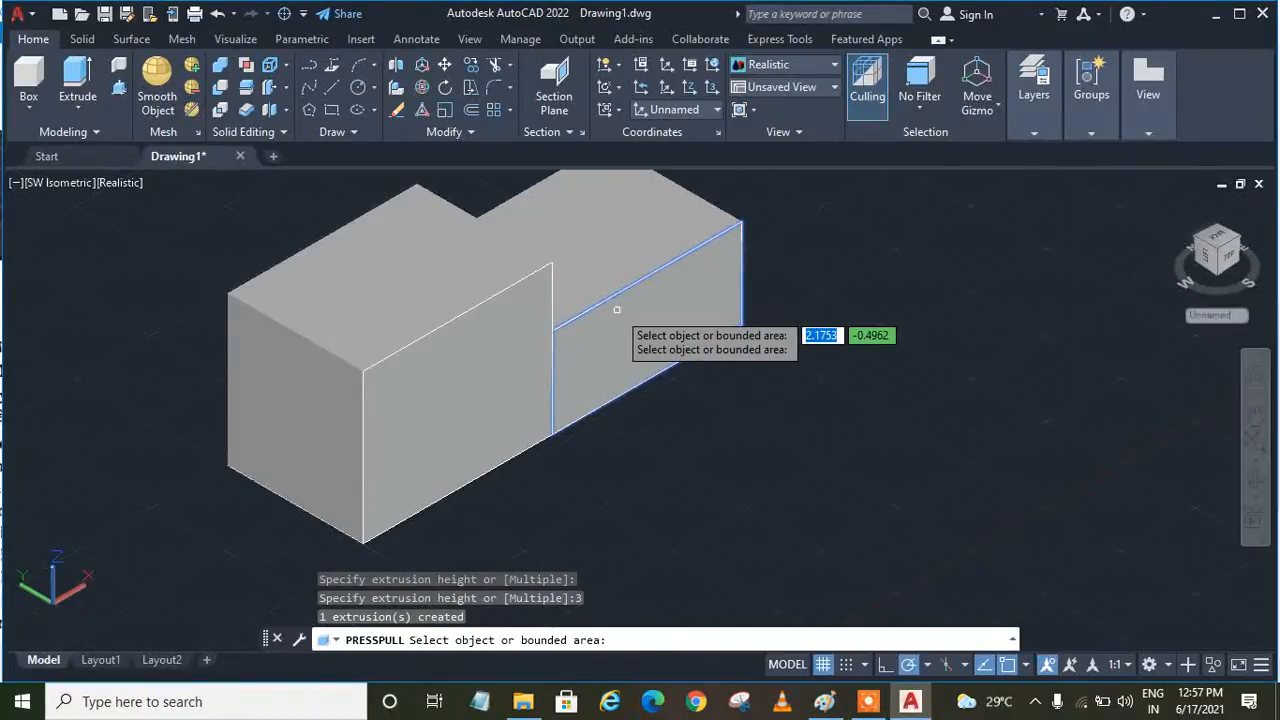
pyautogui.press('Return')
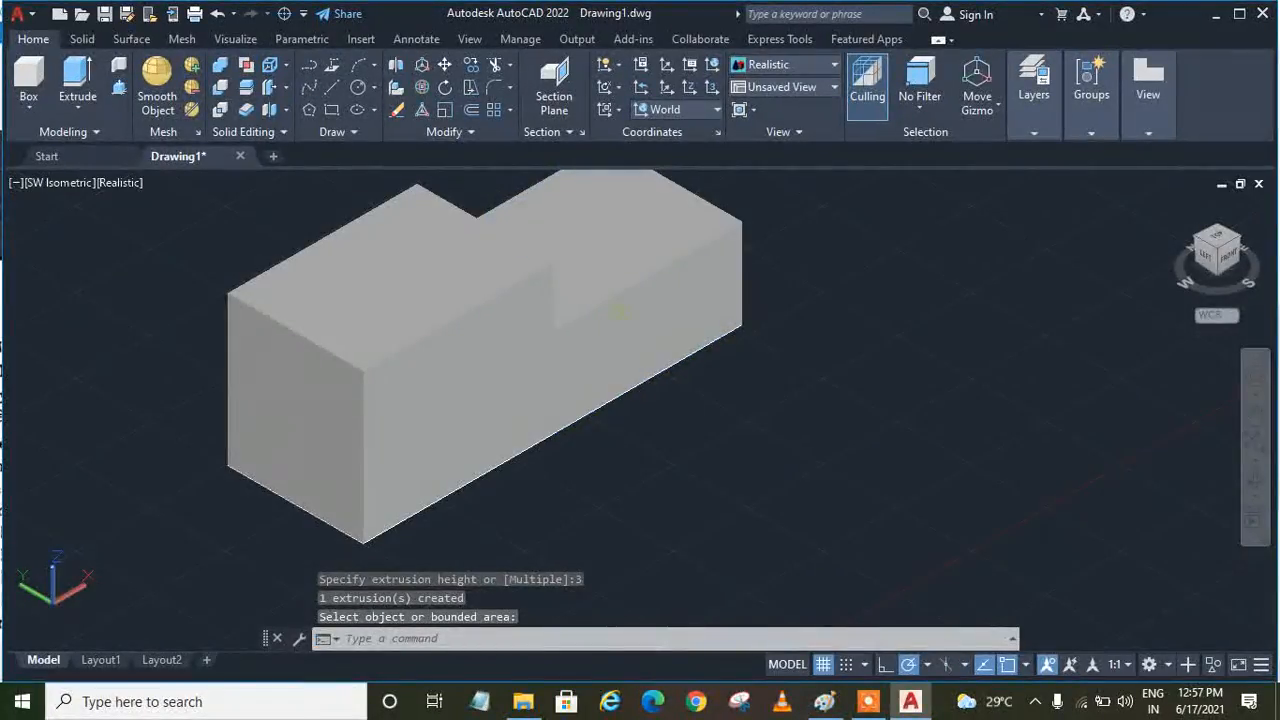
pyautogui.click(648, 345)
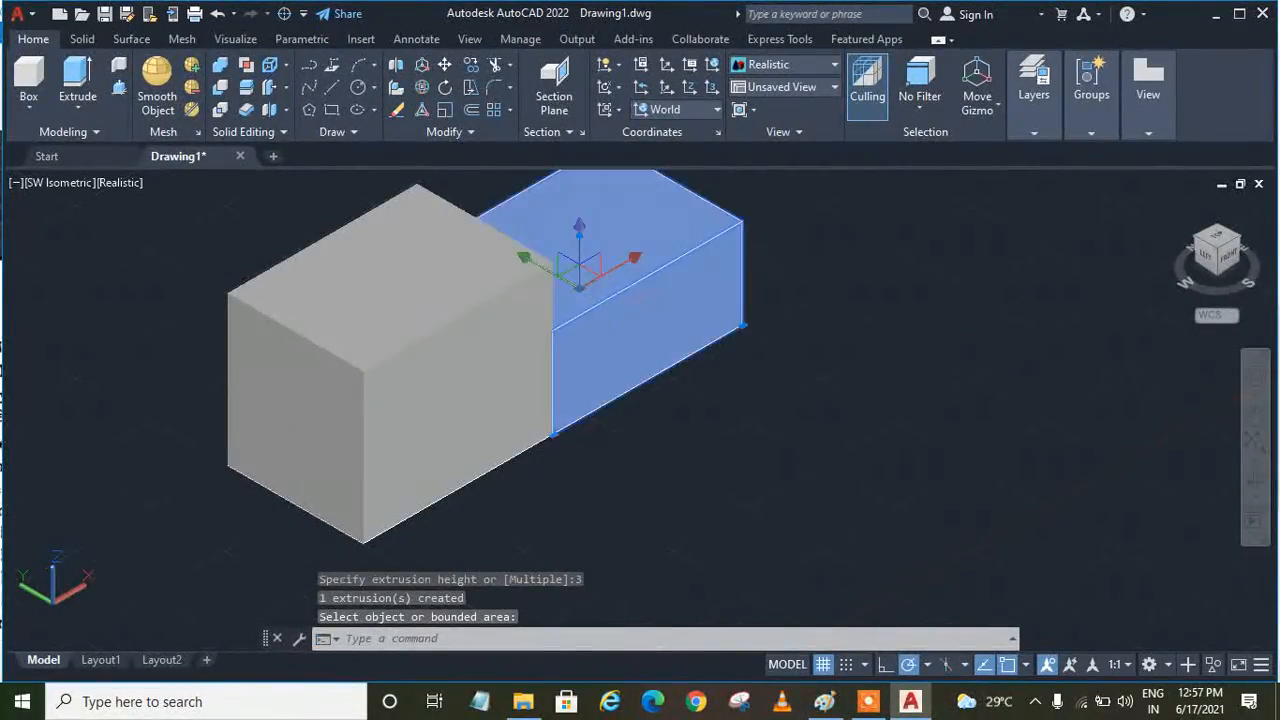
pyautogui.click(423, 400)
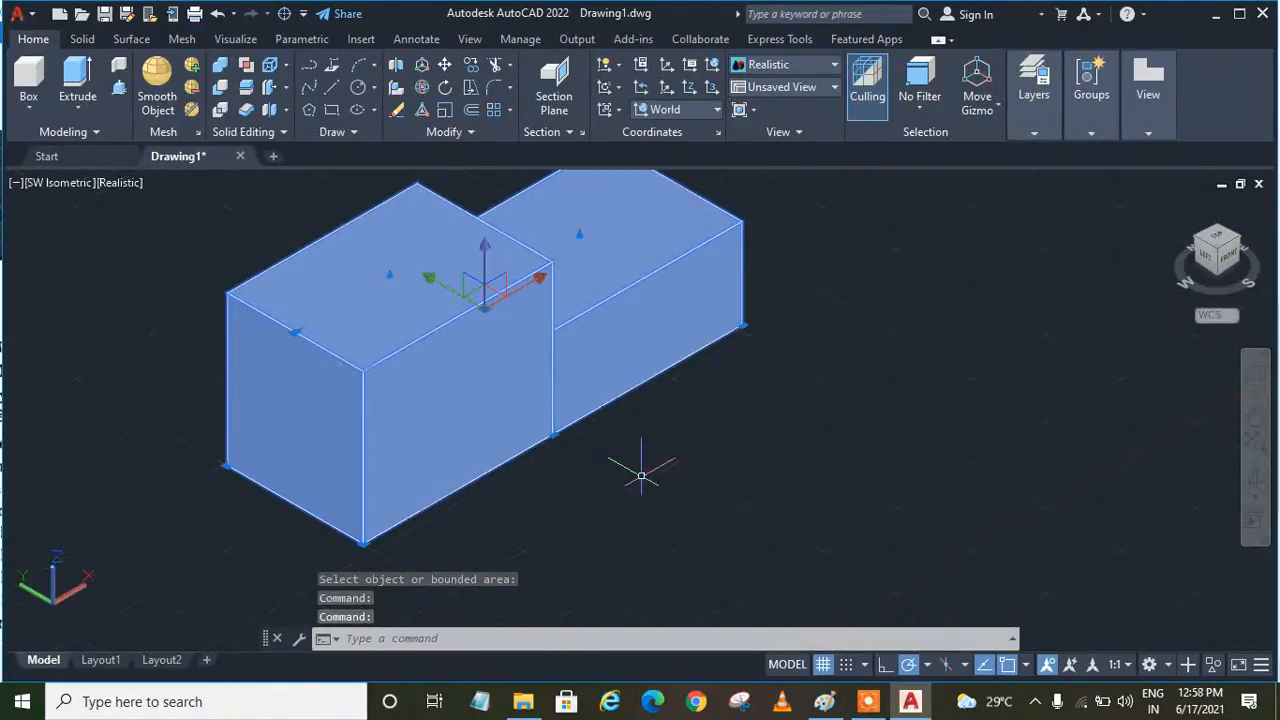
pyautogui.press('Escape')
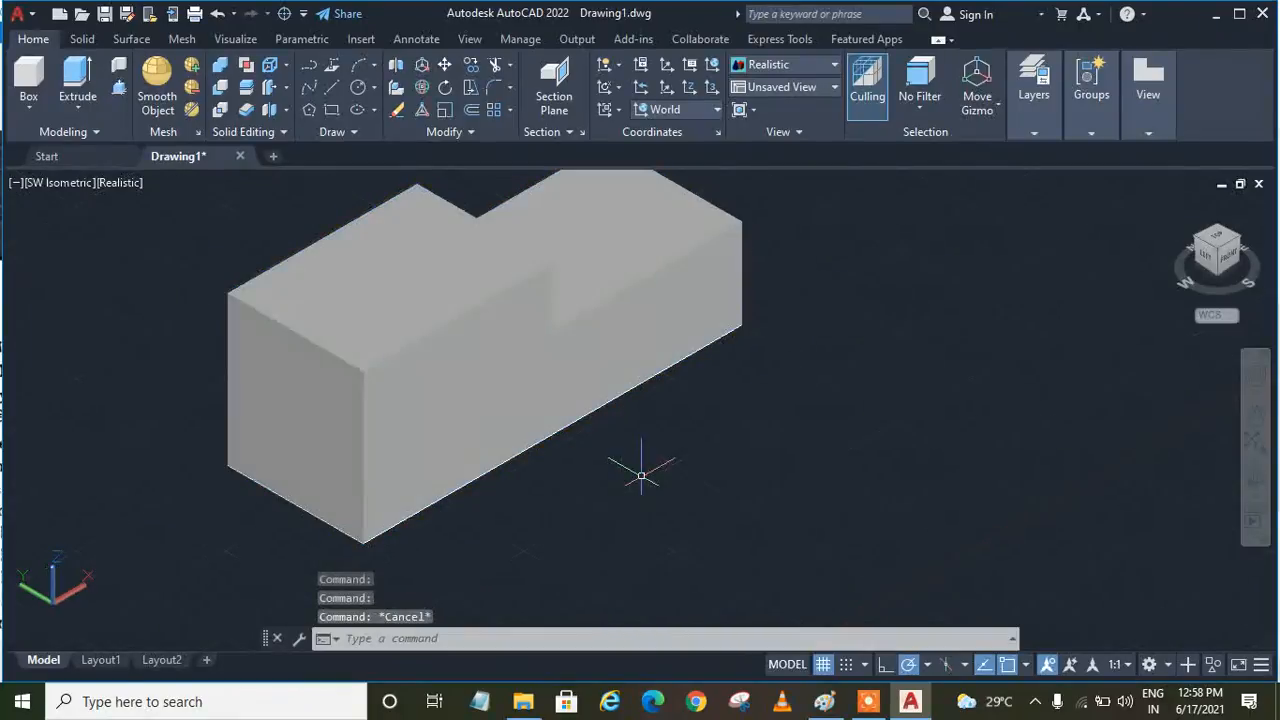
# Combine the two adjoining blocks into a single stepped solid with Union.
pyautogui.click(223, 68)
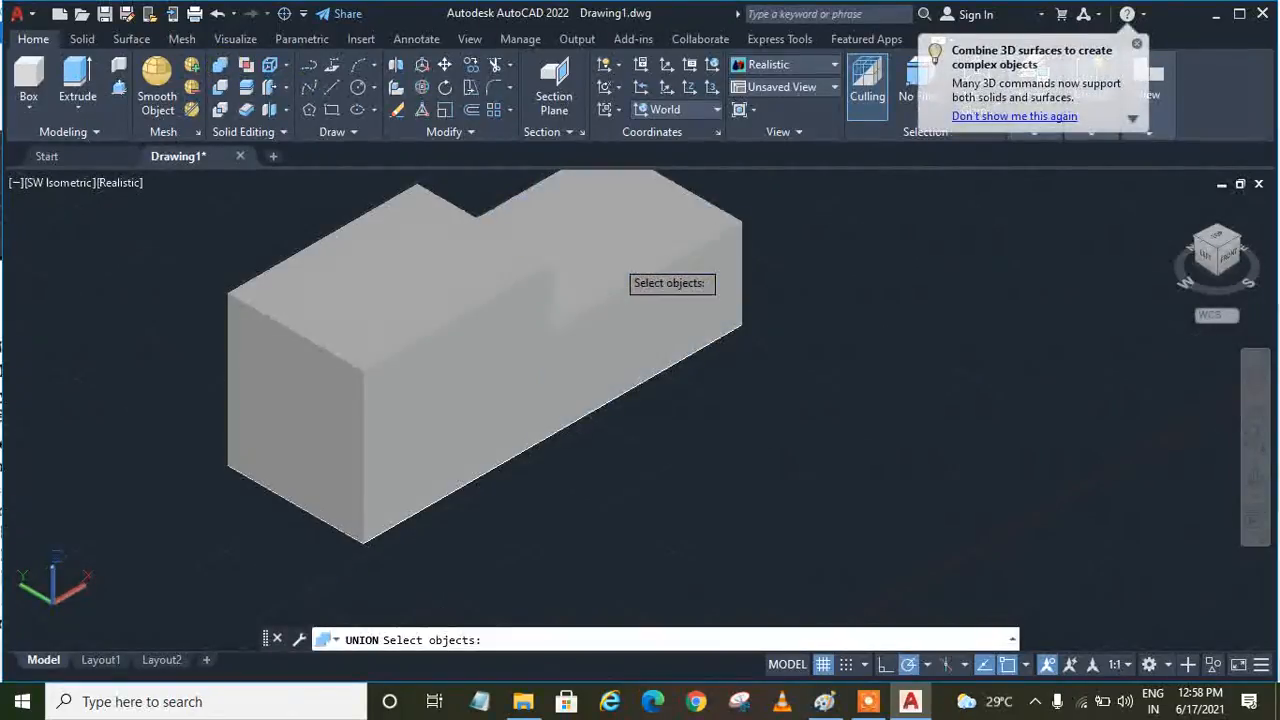
pyautogui.click(650, 270)
pyautogui.click(407, 327)
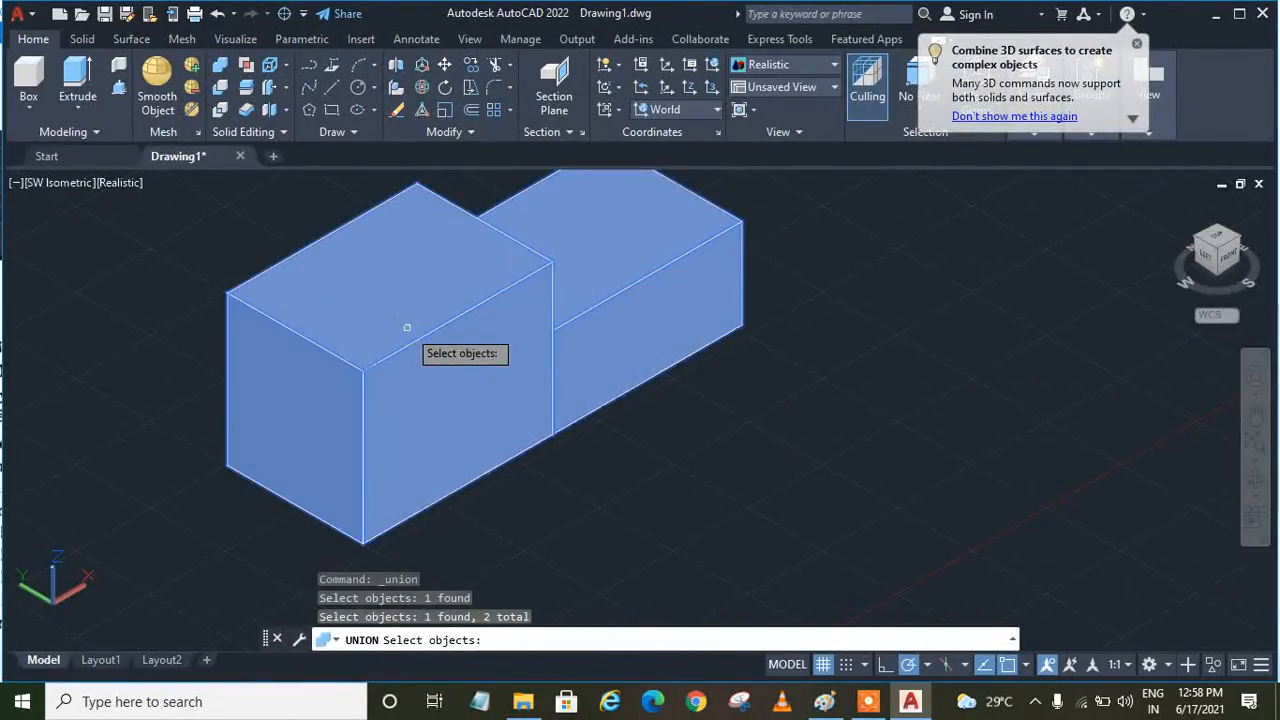
pyautogui.press('Return')
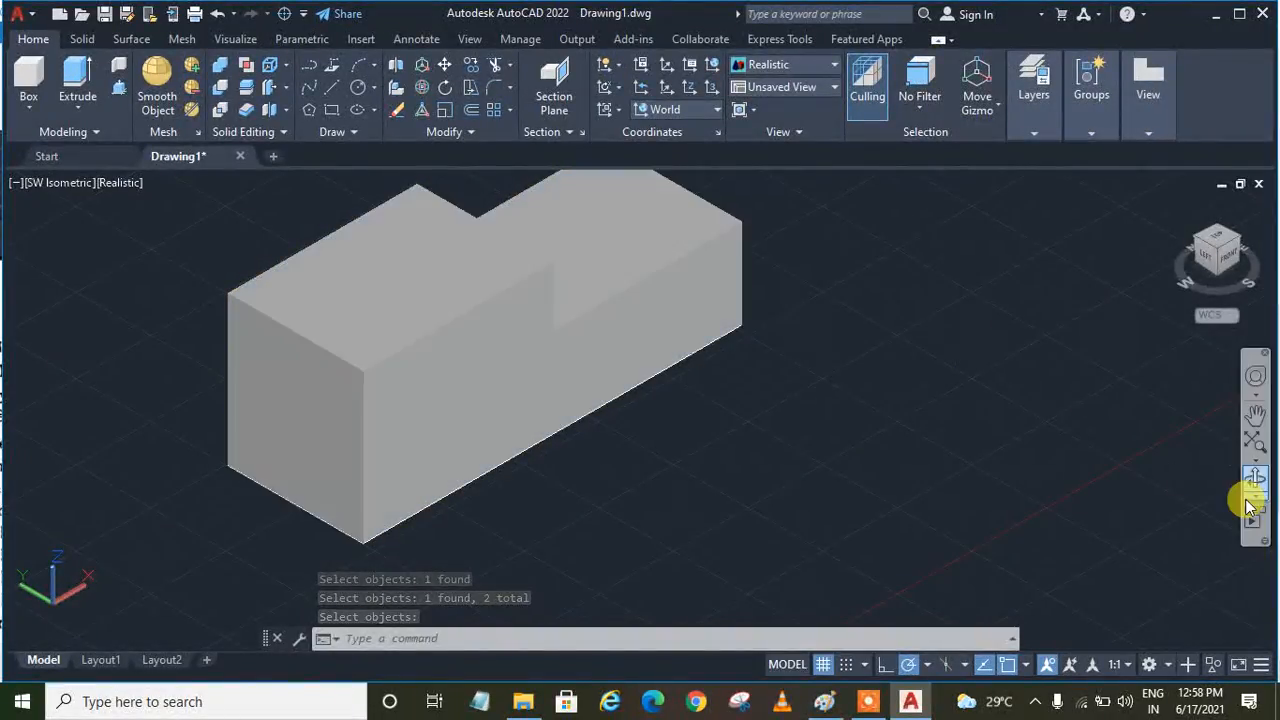
pyautogui.click(1253, 483)
pyautogui.moveTo(583, 280); pyautogui.dragTo(640, 375, button='middle')
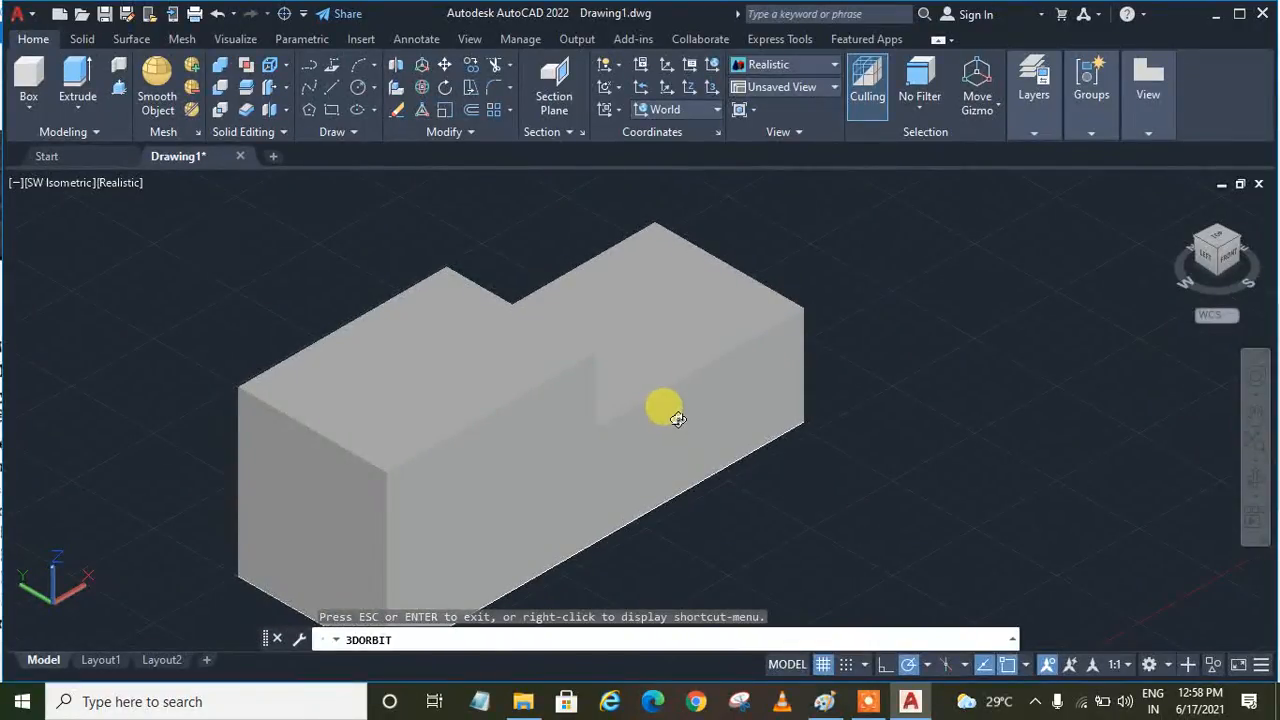
pyautogui.moveTo(686, 391); pyautogui.dragTo(623, 349)
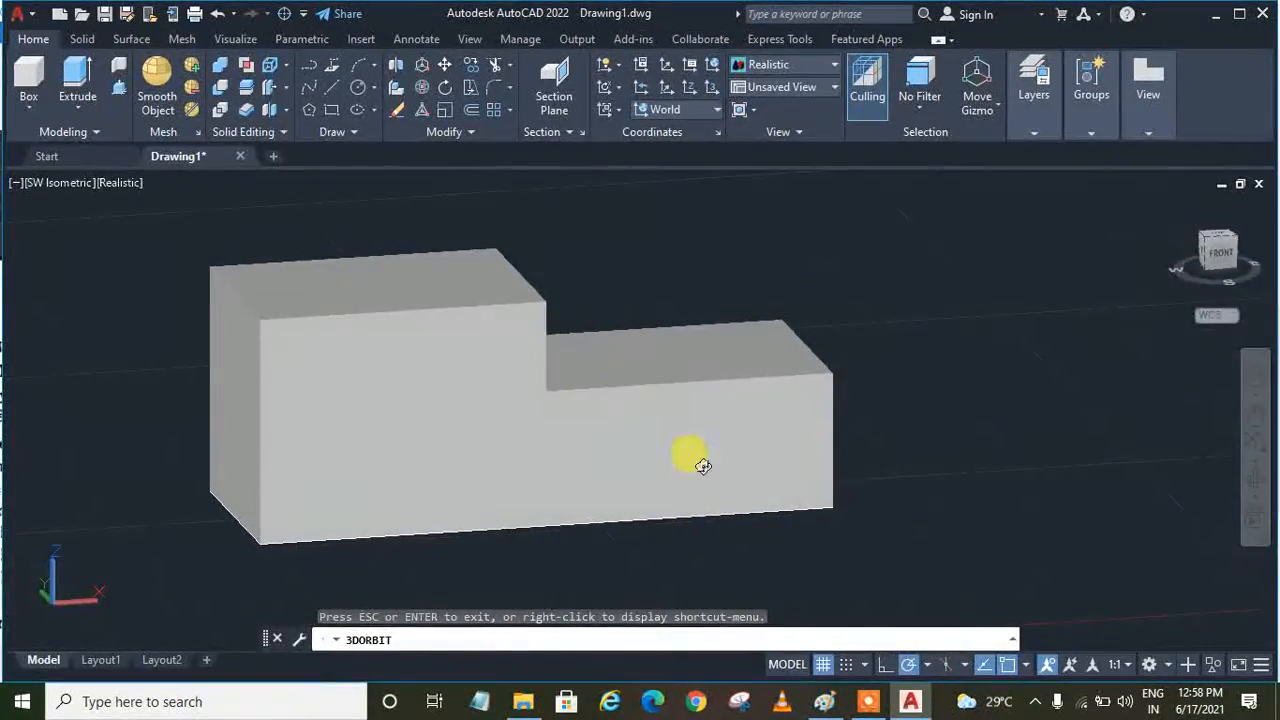
# Switch to Paint and draw a freehand brush outline around the whole Union section of the scanned page.
pyautogui.click(818, 704)
pyautogui.scroll(-3, 595, 520)
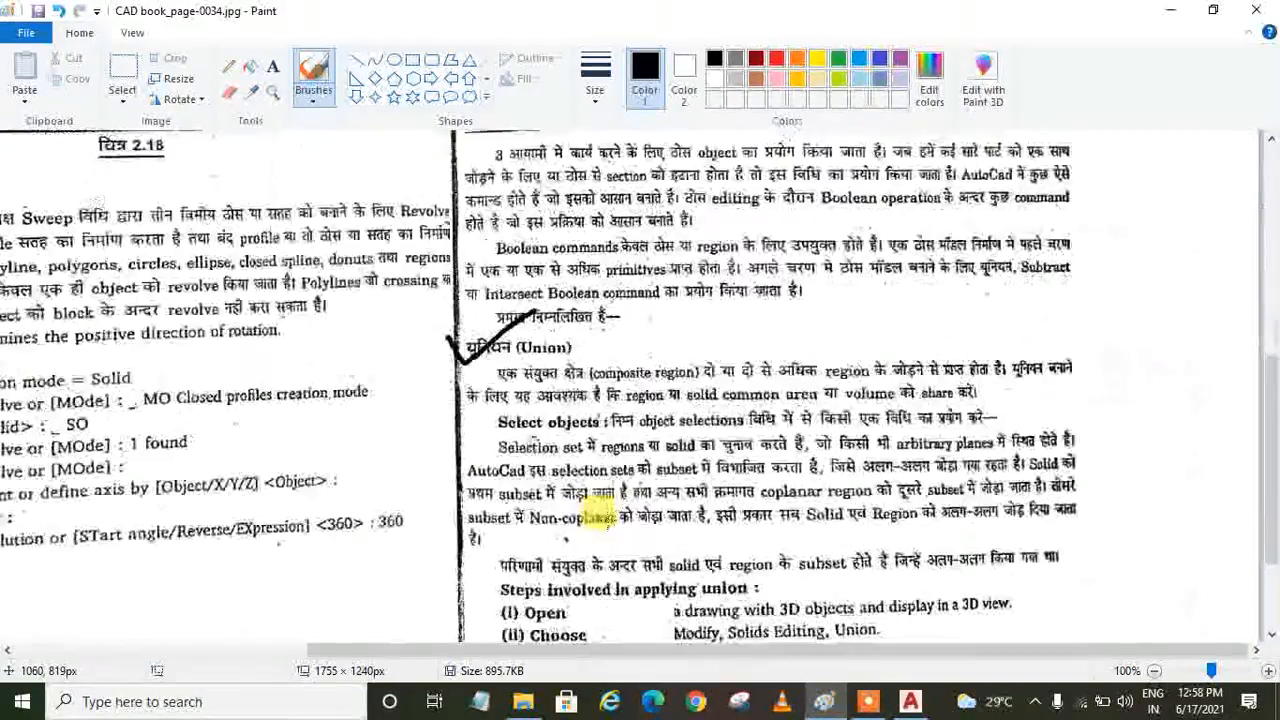
pyautogui.scroll(-3, 600, 518)
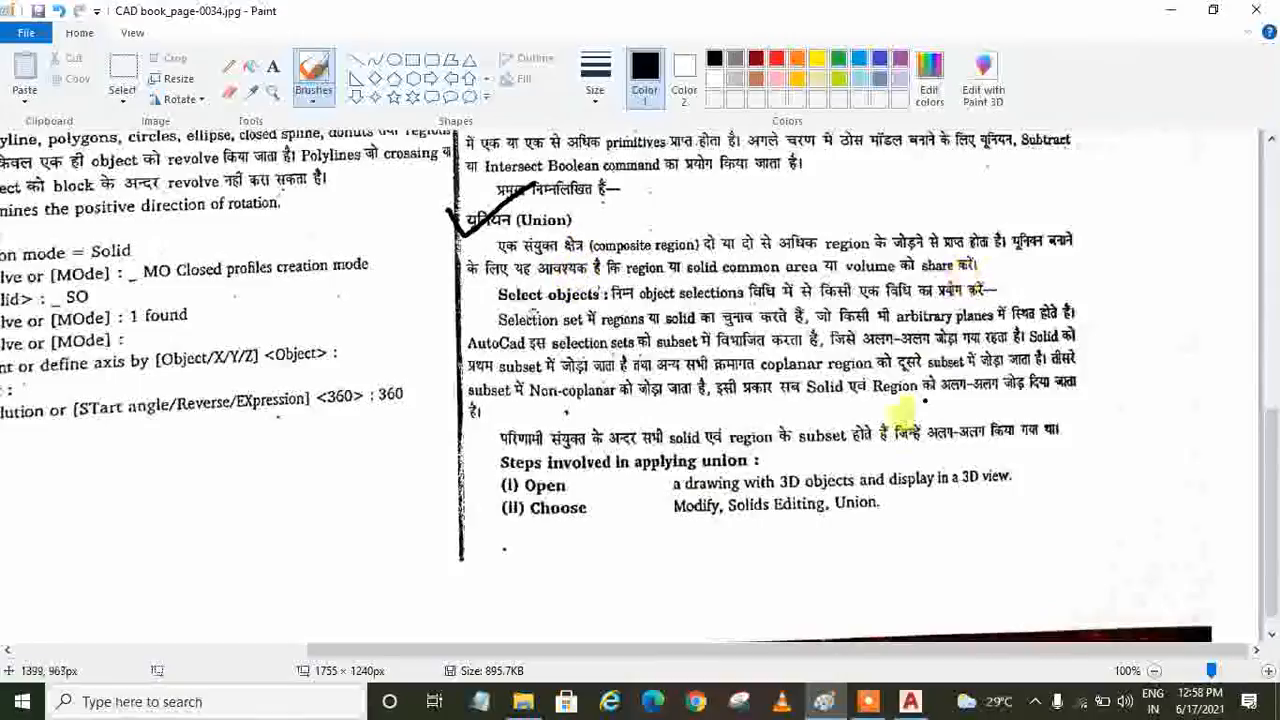
pyautogui.moveTo(465, 225)
pyautogui.mouseDown()
pyautogui.moveTo(442, 342)
pyautogui.moveTo(472, 540)
pyautogui.moveTo(968, 545)
pyautogui.moveTo(1145, 277)
pyautogui.moveTo(1035, 192)
pyautogui.moveTo(578, 208)
pyautogui.mouseUp()
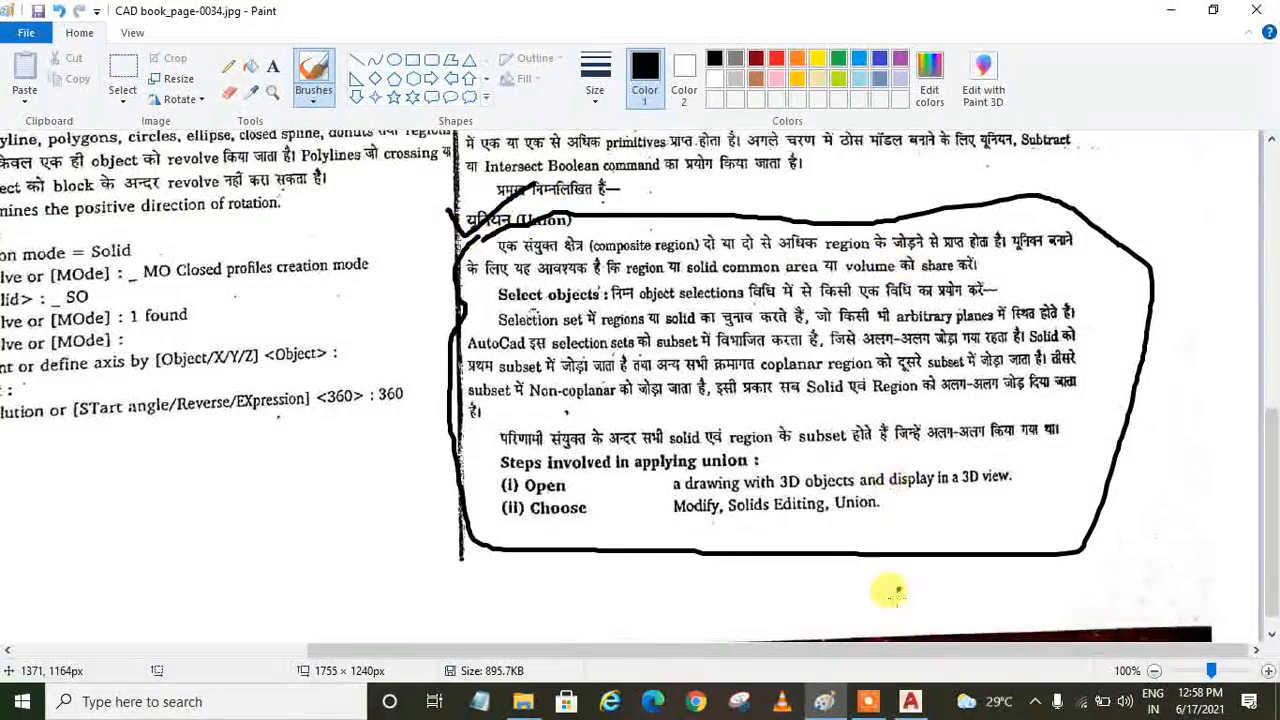
pyautogui.click(868, 701)
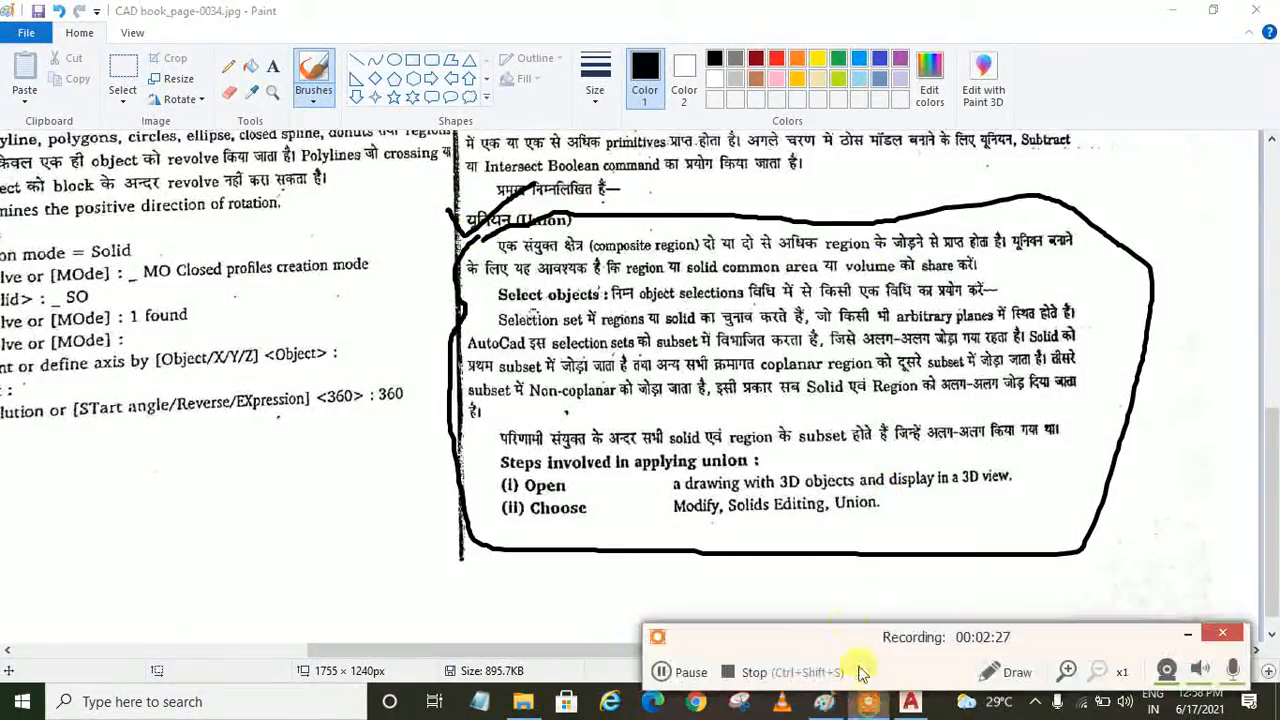
pyautogui.click(680, 672)
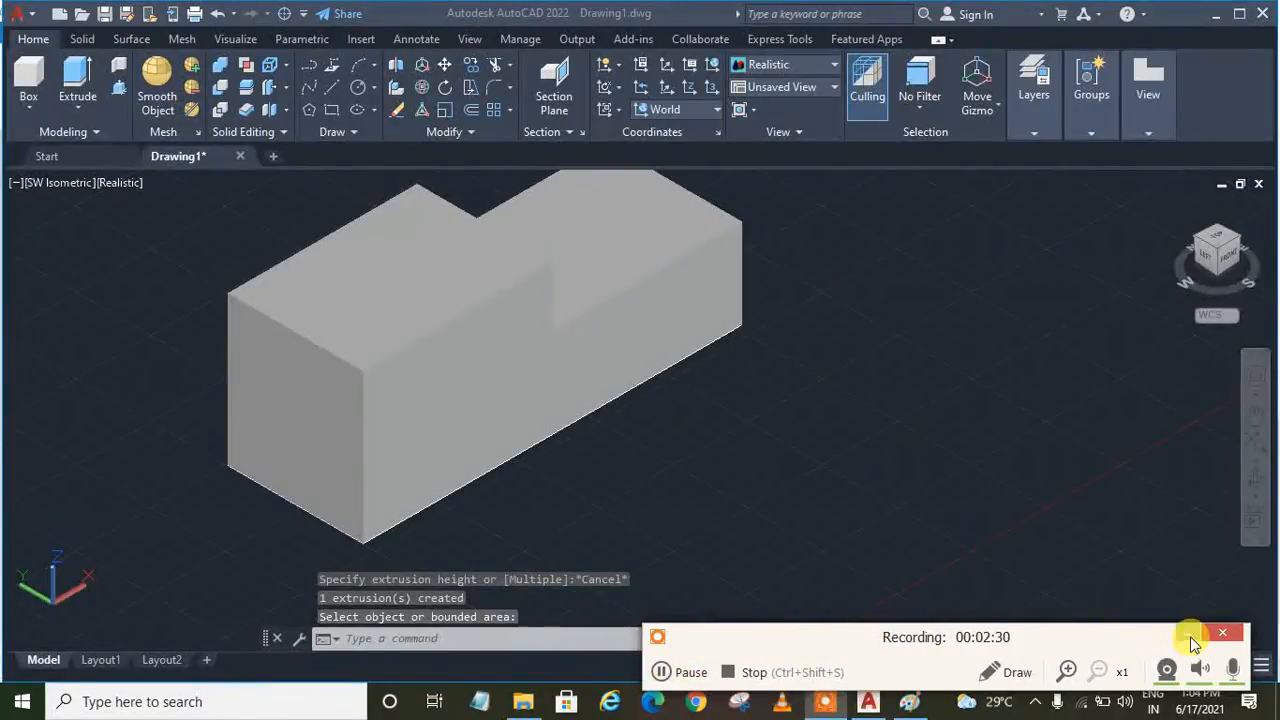
pyautogui.click(1190, 636)
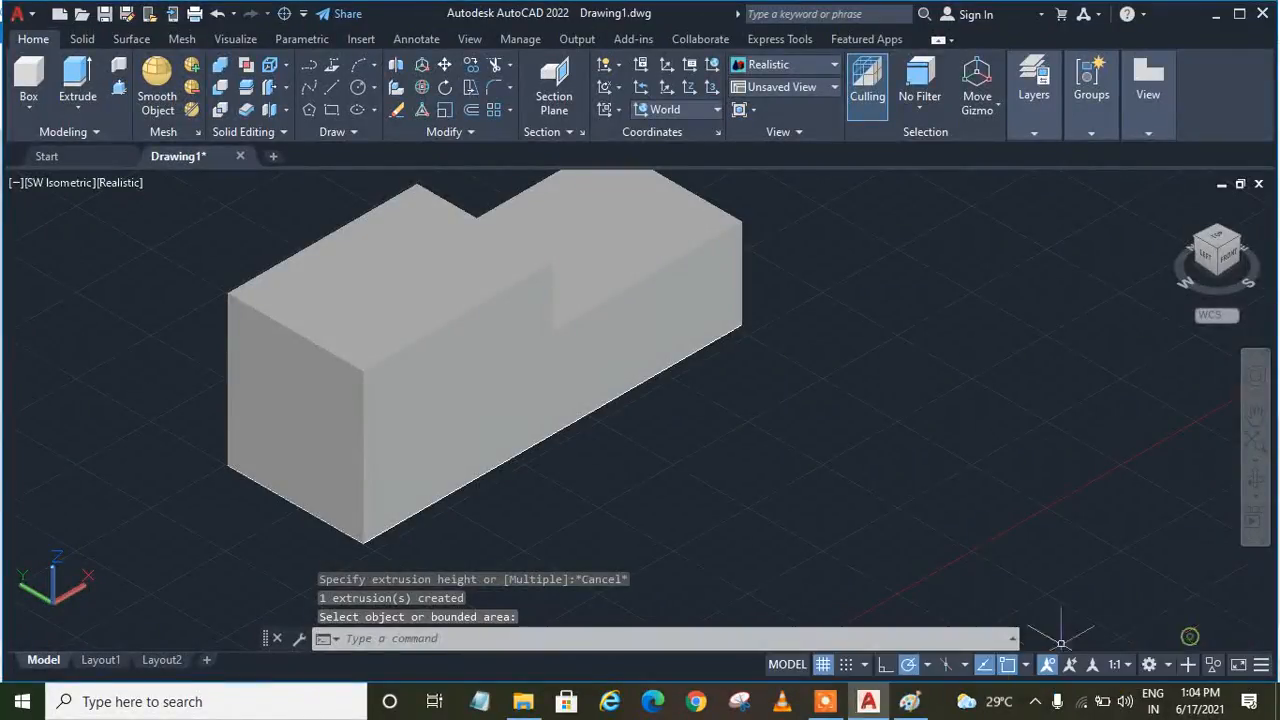
# Switch to Paint and brush a check mark over the Subtract heading on the scanned textbook page.
pyautogui.click(910, 702)
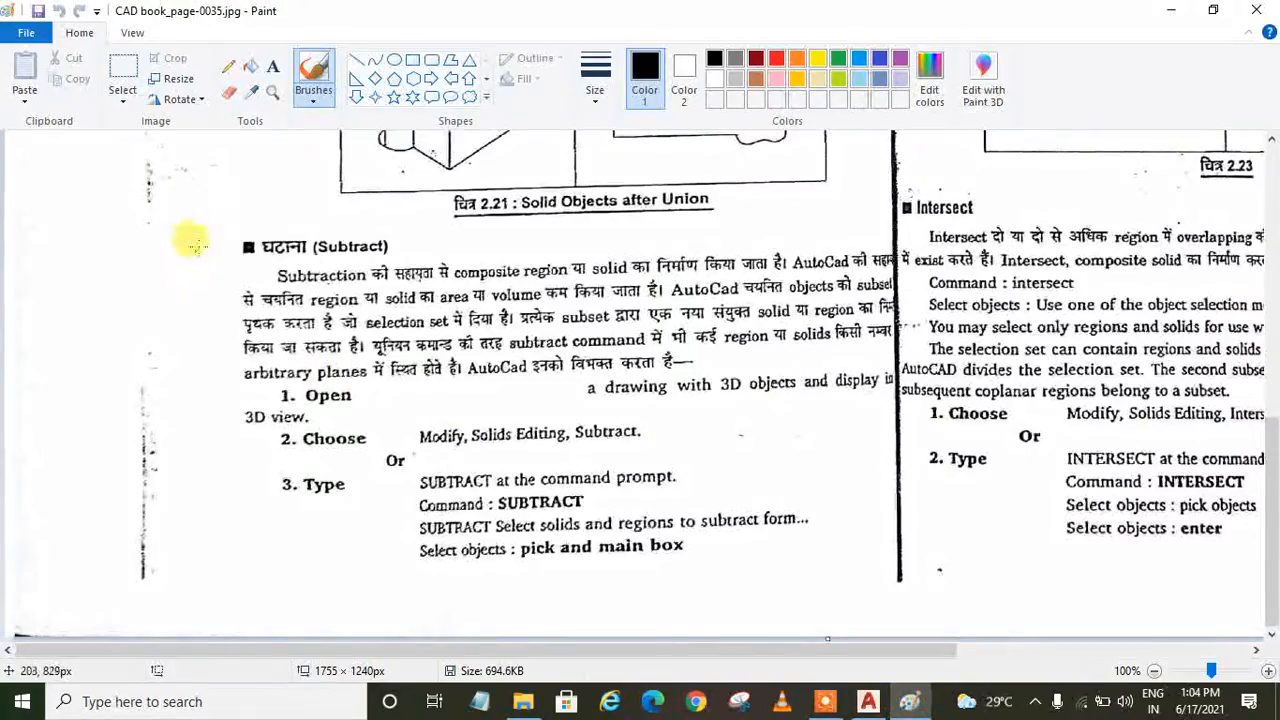
pyautogui.moveTo(204, 240)
pyautogui.mouseDown()
pyautogui.moveTo(250, 268)
pyautogui.moveTo(310, 235)
pyautogui.mouseUp()
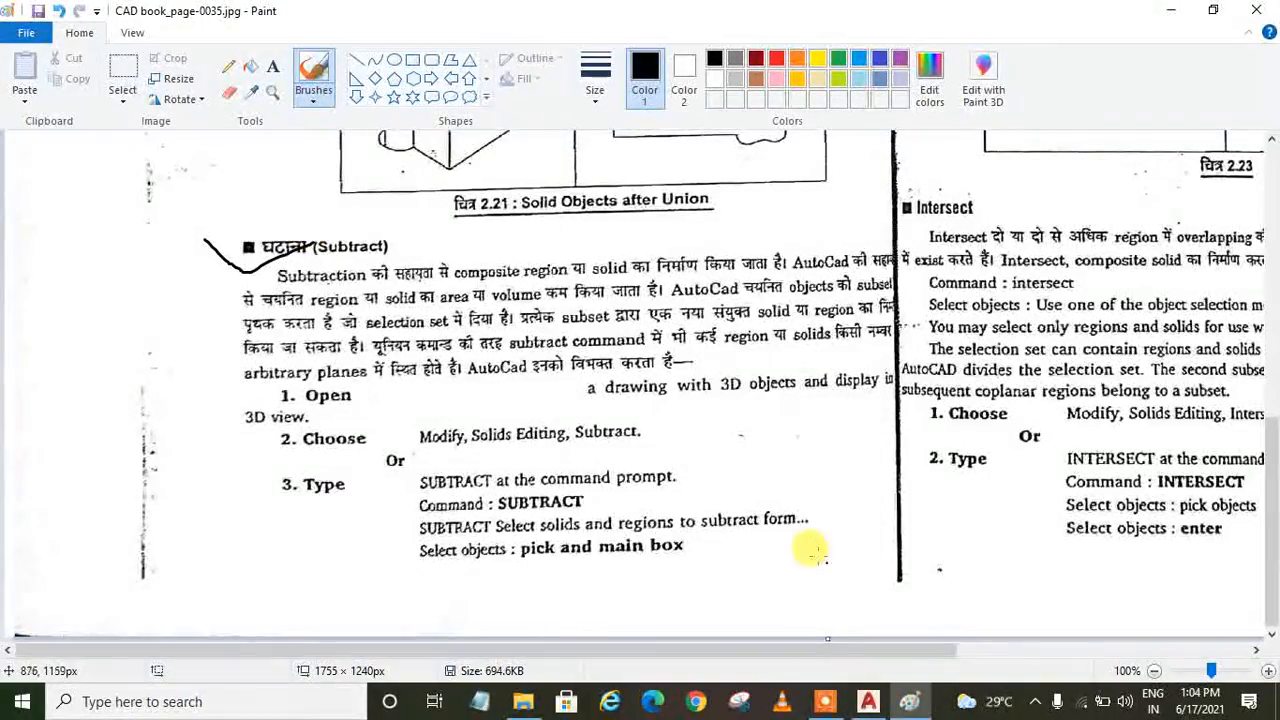
# Switch to AutoCAD and use Presspull to extrude the lower block's exposed long side face outward.
pyautogui.click(868, 703)
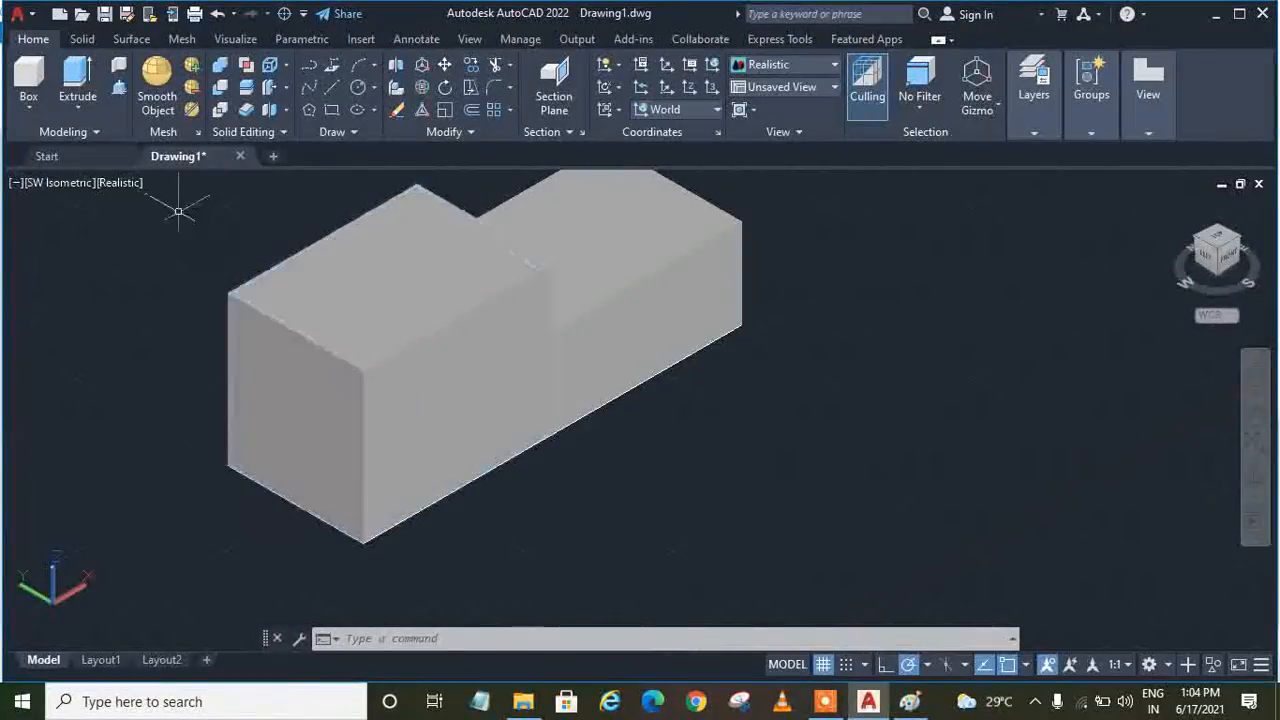
pyautogui.click(120, 90)
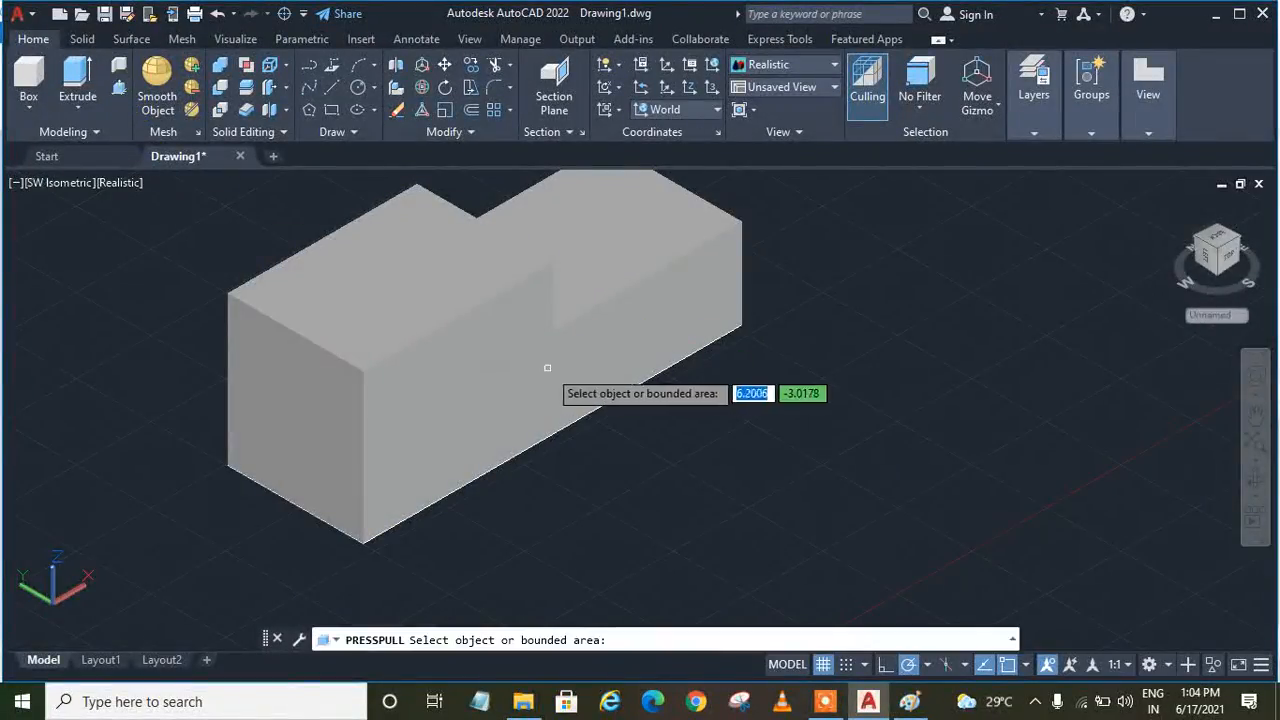
pyautogui.click(623, 343)
pyautogui.click(738, 425)
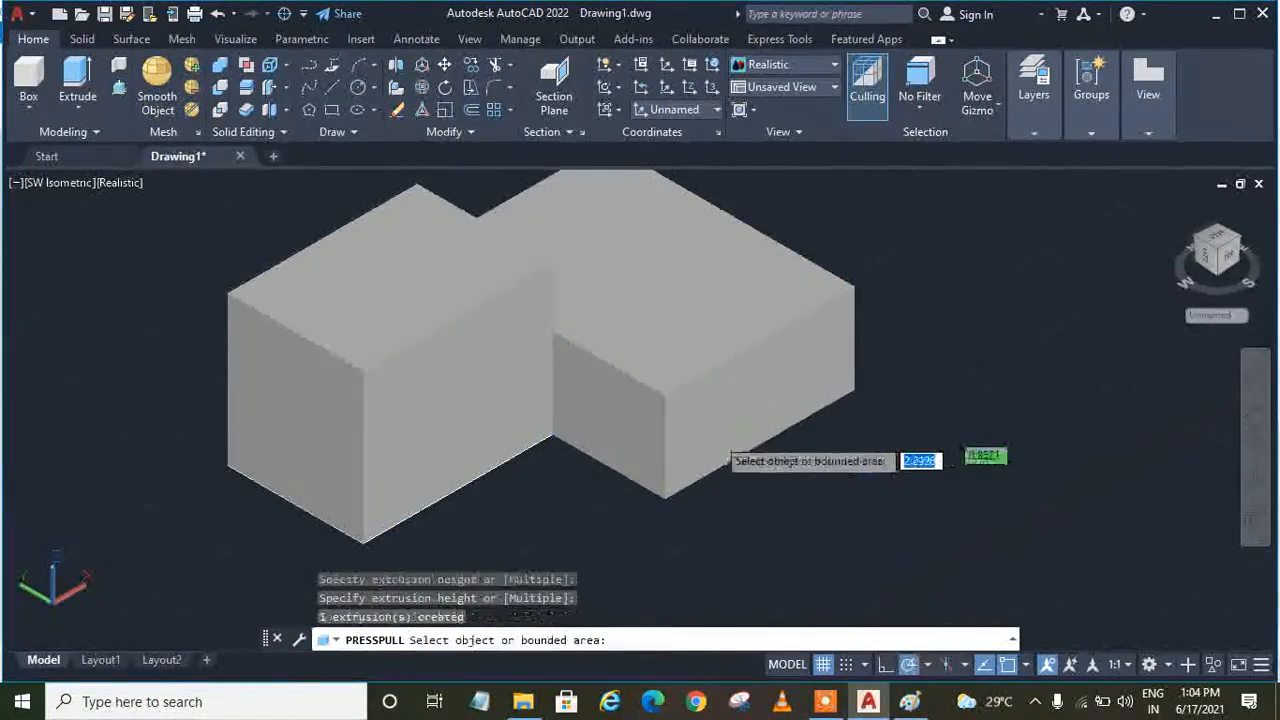
# Extrude the projecting part's end face alongside the taller block to its near end and finish Presspull.
pyautogui.click(612, 421)
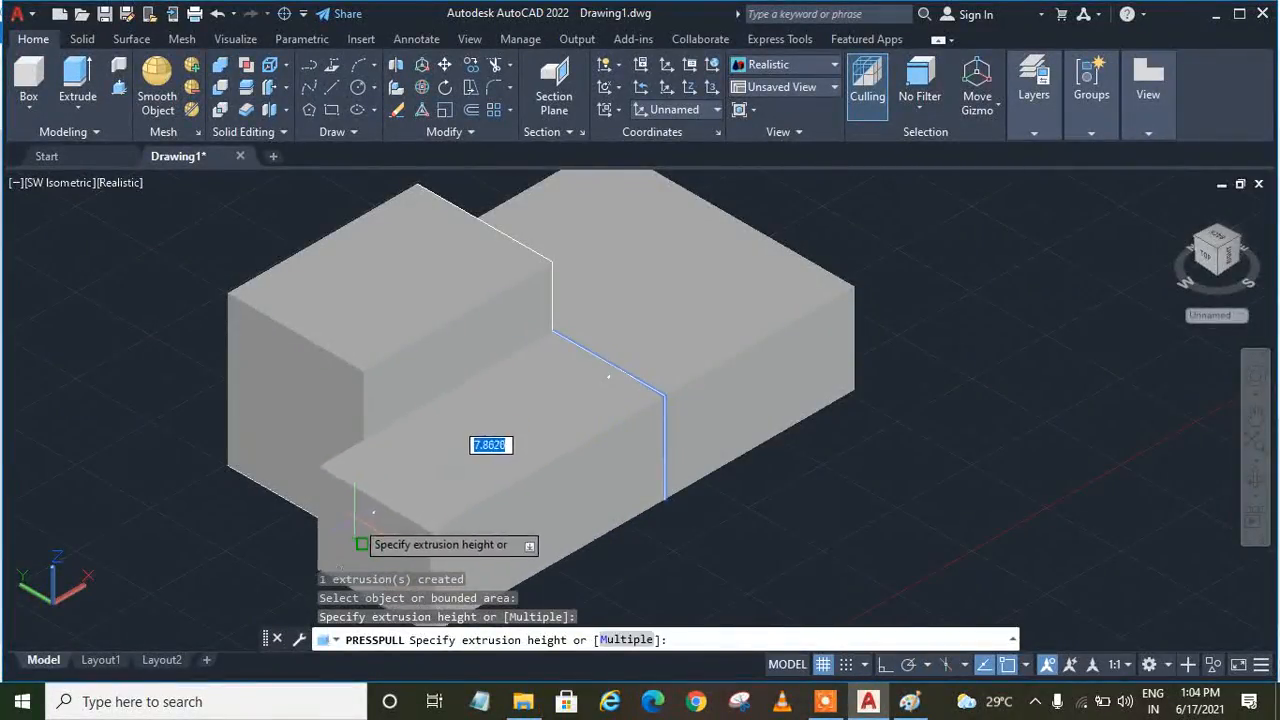
pyautogui.click(407, 500)
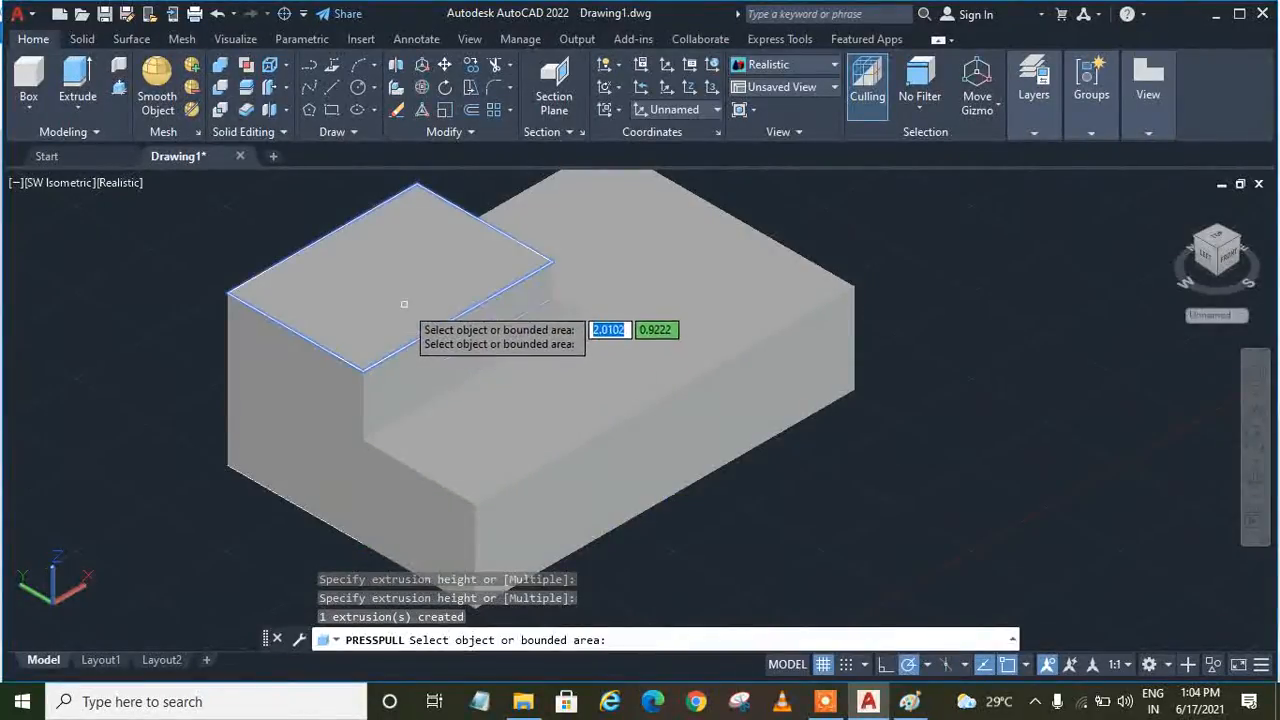
pyautogui.press('Return')
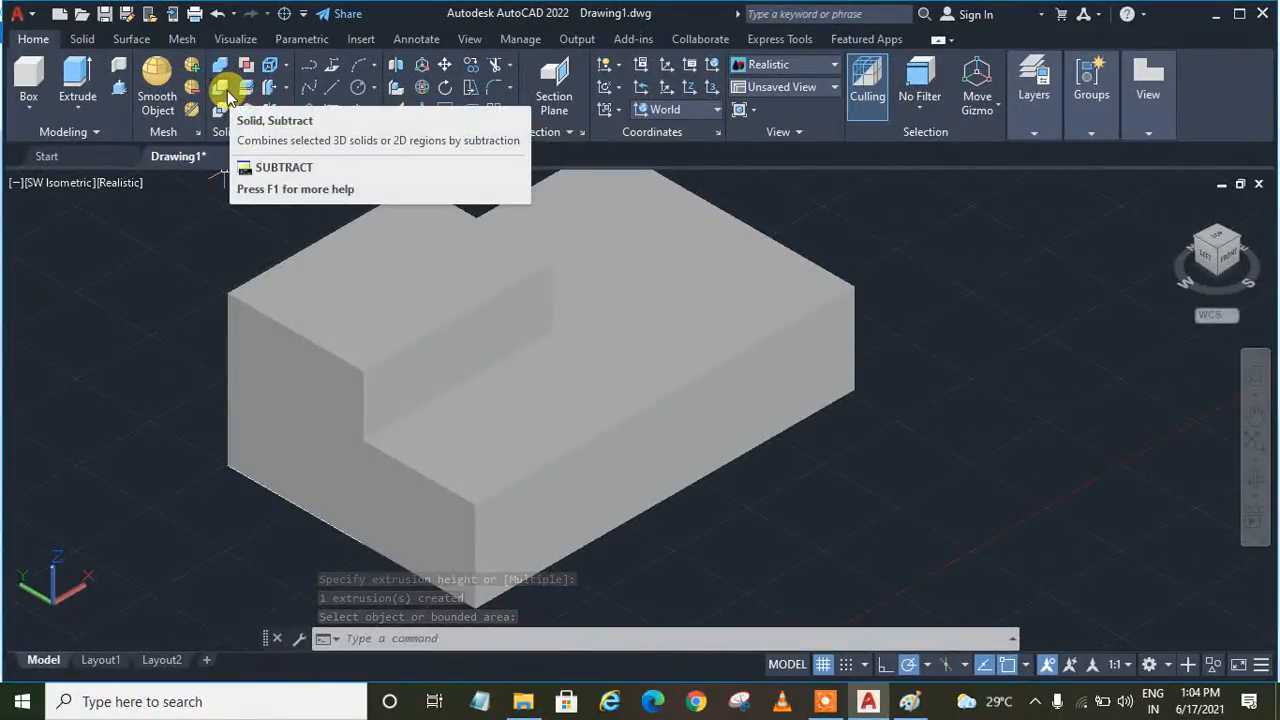
# Try twice to run Subtract with the taller block as the solid to subtract from and nothing chosen to remove.
pyautogui.click(227, 90)
pyautogui.click(373, 290)
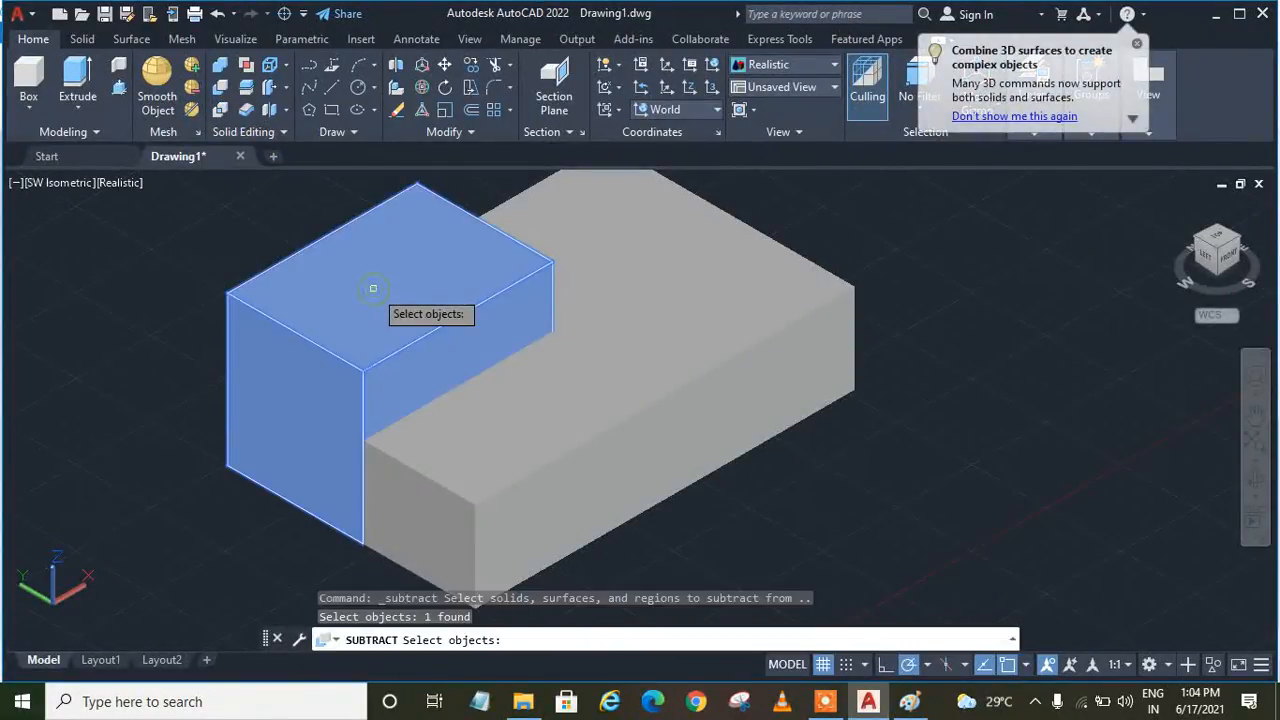
pyautogui.press('Return')
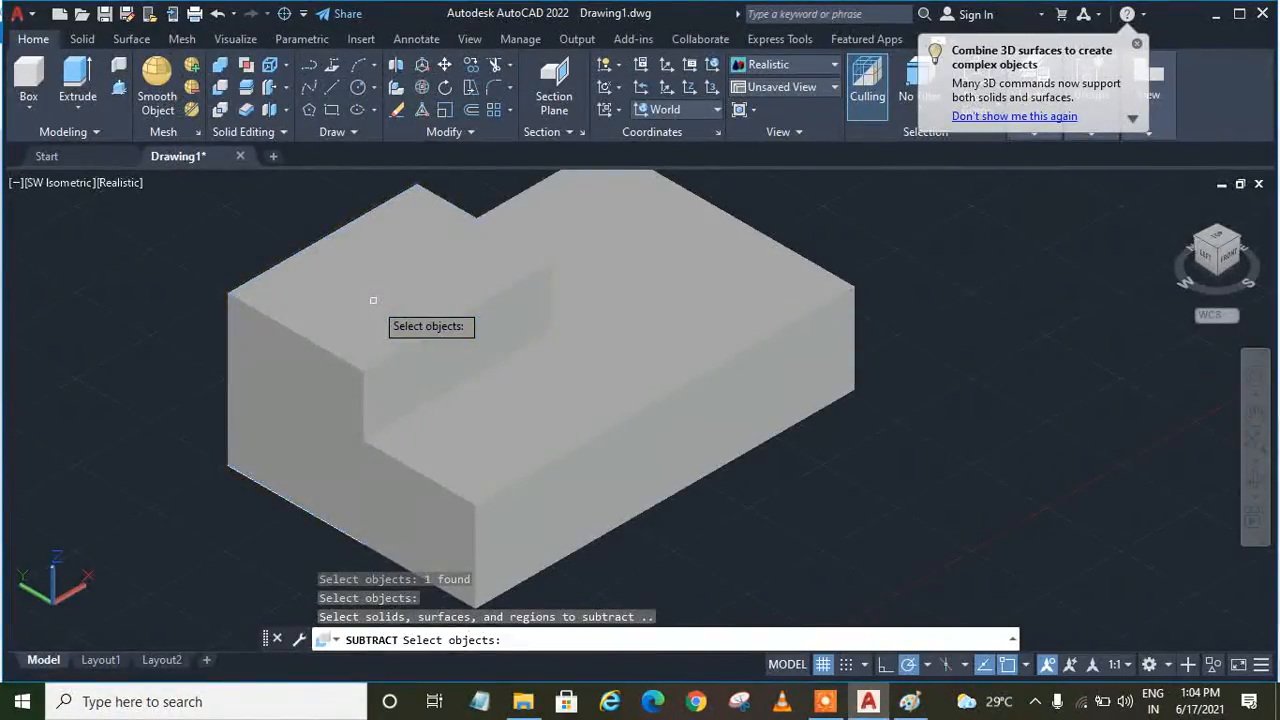
pyautogui.press('Return')
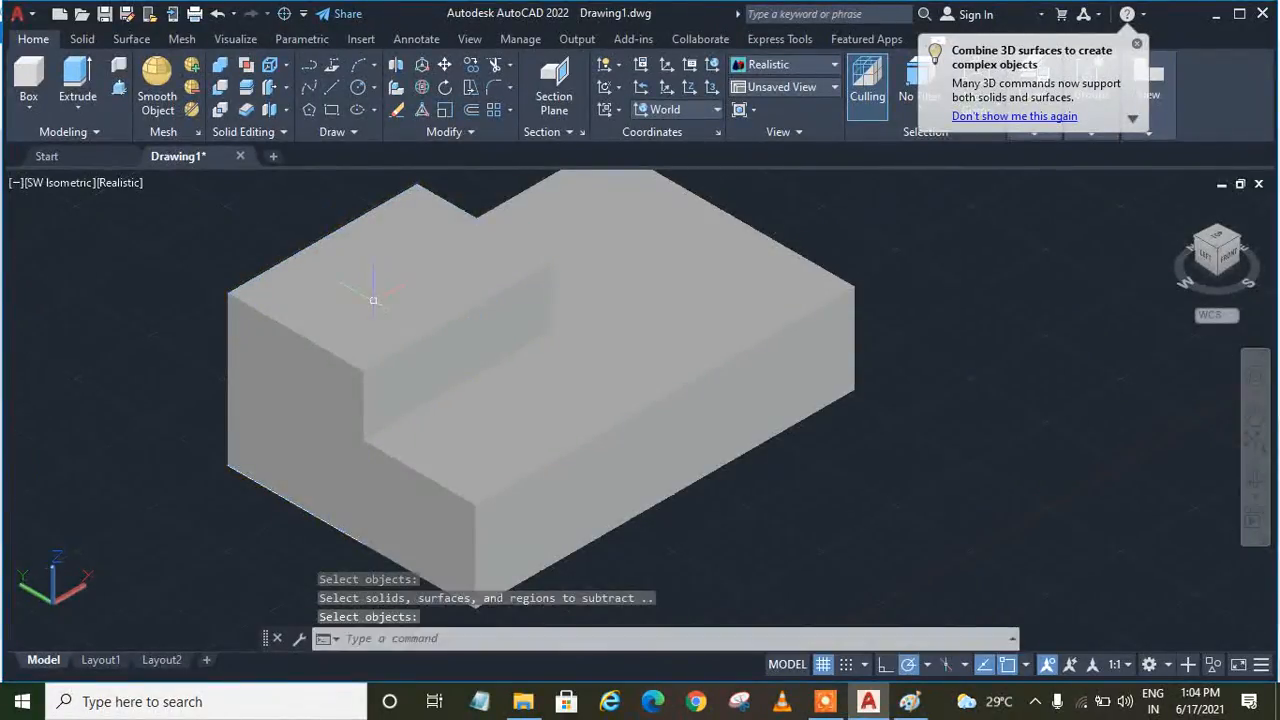
pyautogui.click(220, 87)
pyautogui.click(487, 322)
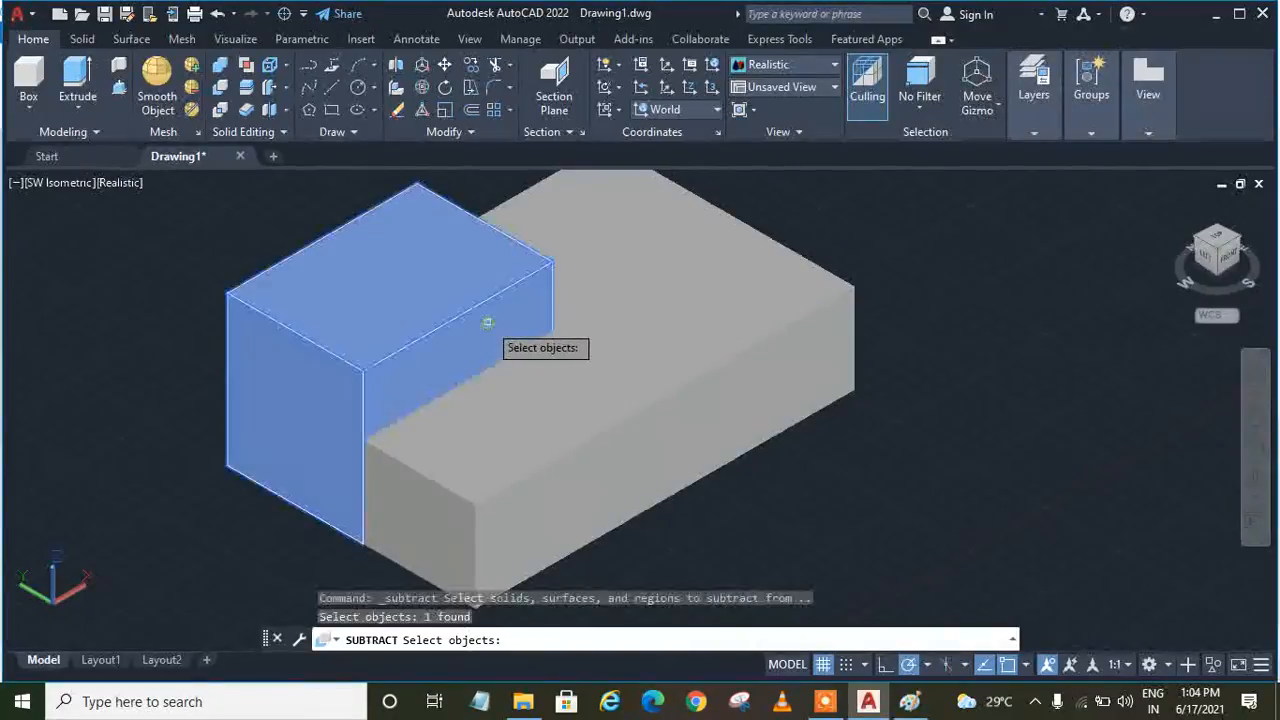
pyautogui.press('Return')
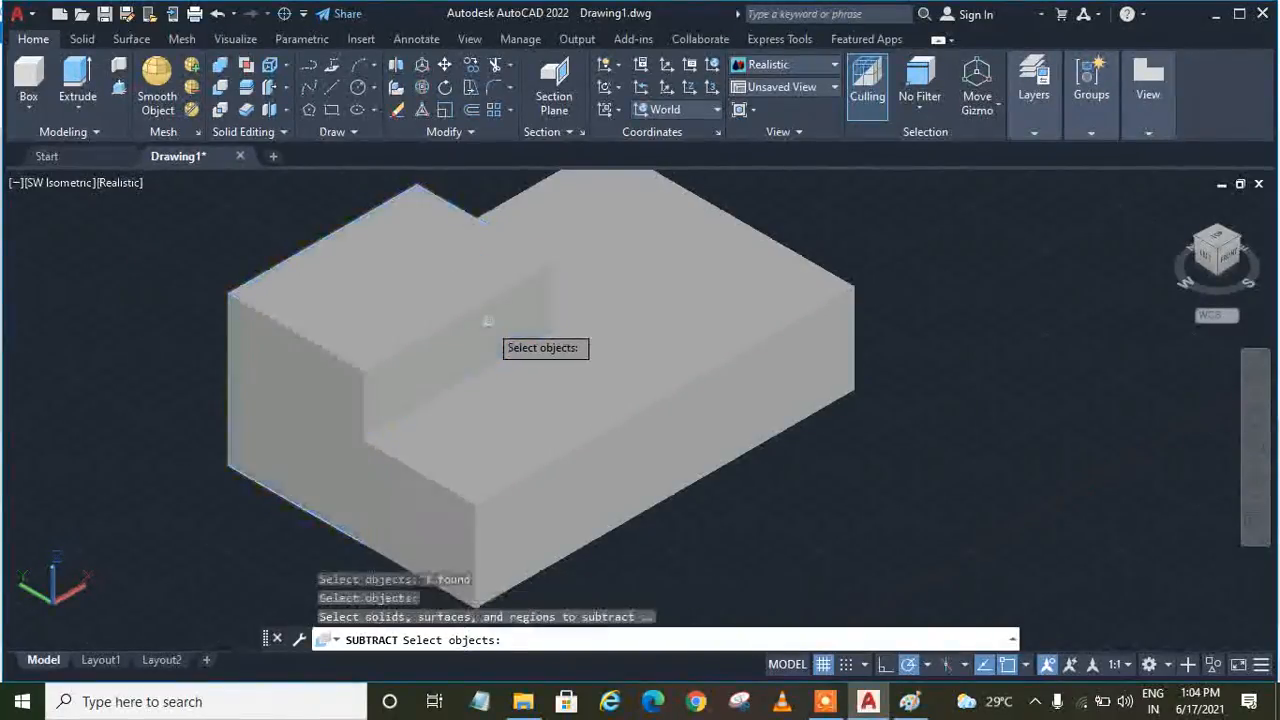
pyautogui.press('Return')
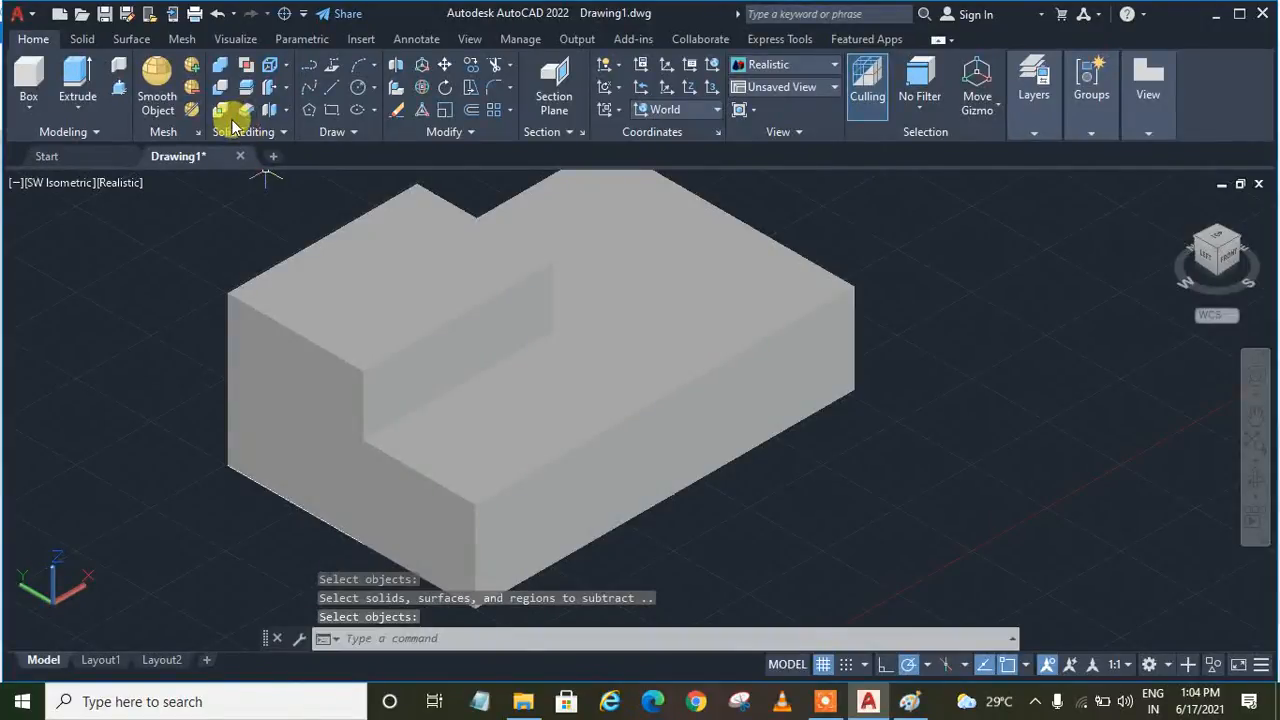
# Try to extrude the taller block's near end face by -20 with Presspull.
pyautogui.click(124, 85)
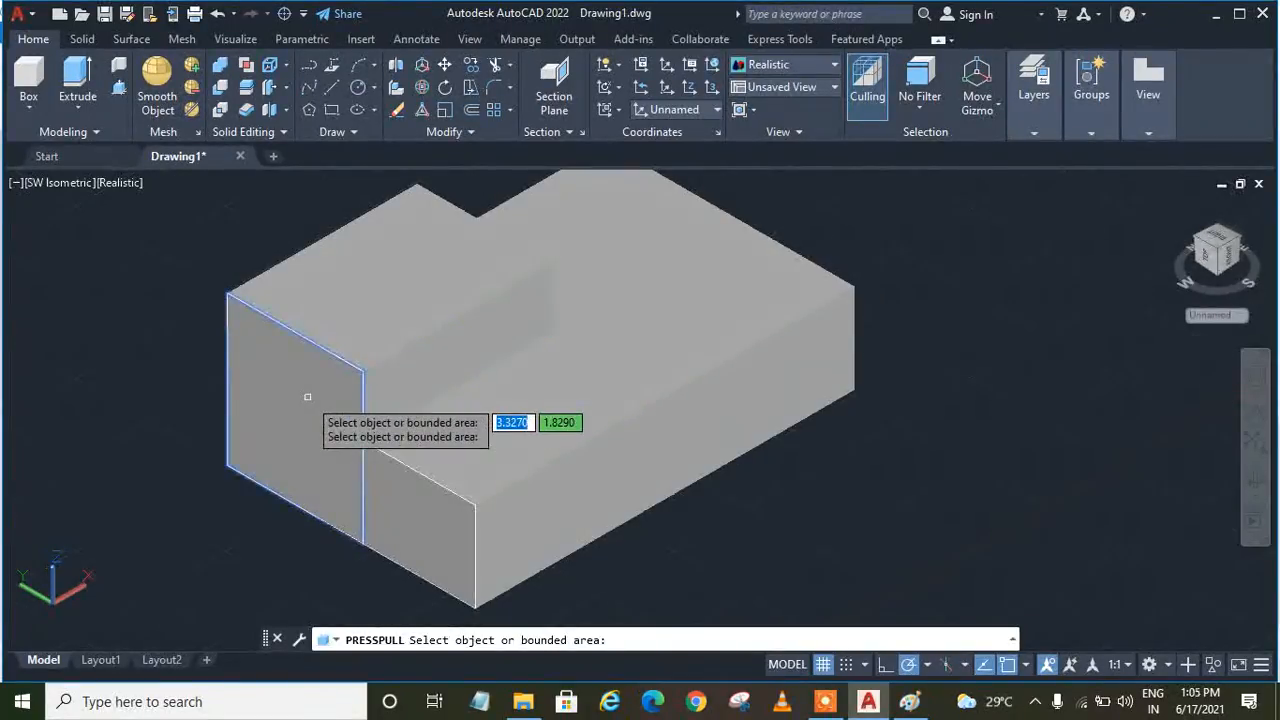
pyautogui.click(307, 397)
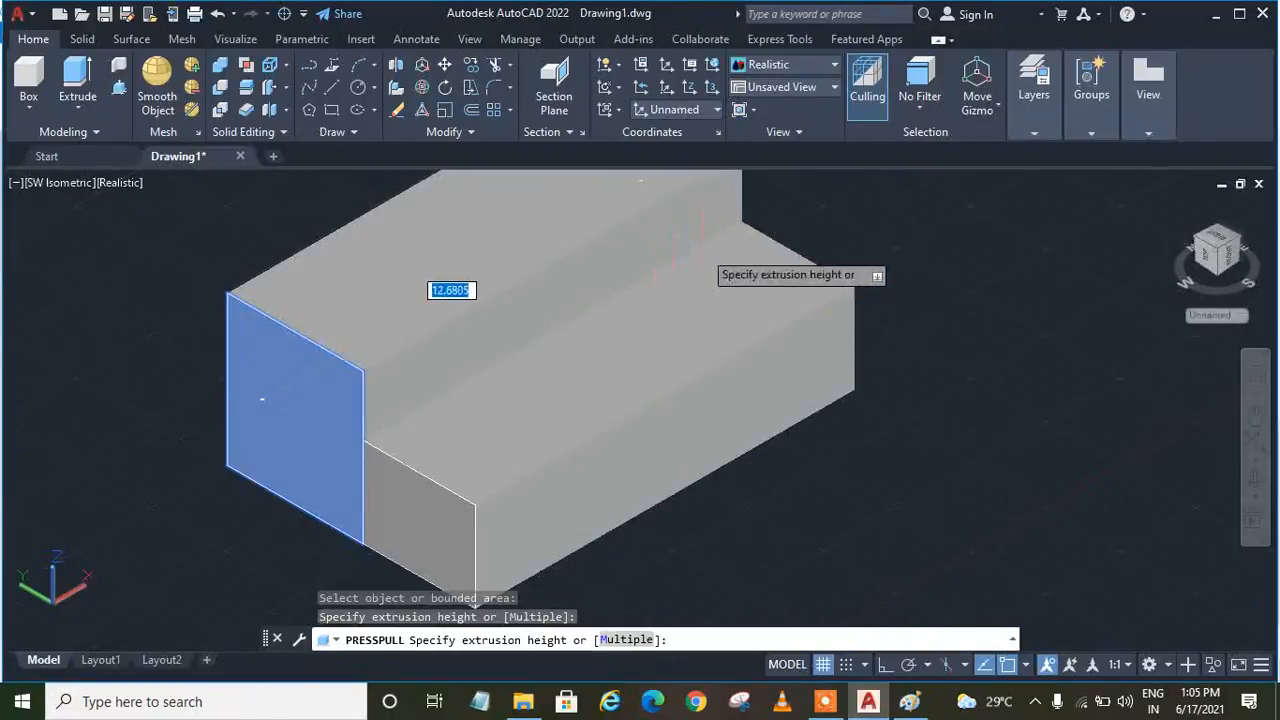
pyautogui.write('-20')
pyautogui.press('Return')
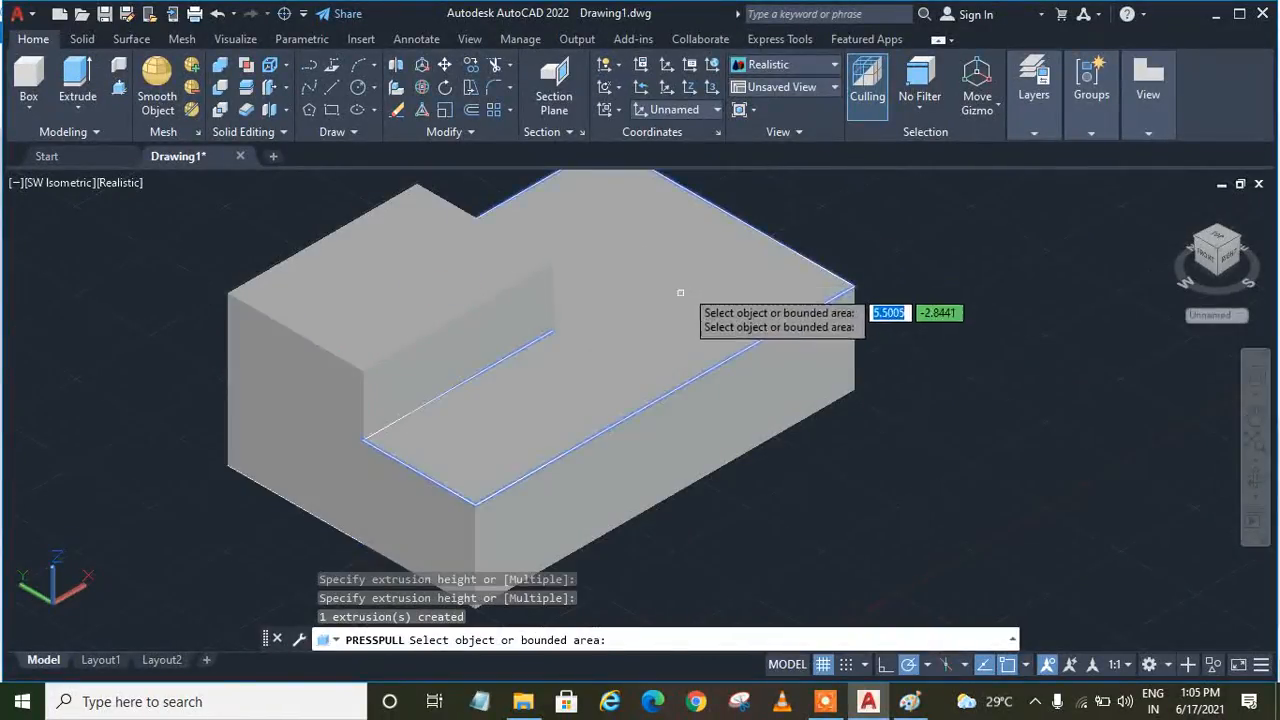
pyautogui.click(305, 400)
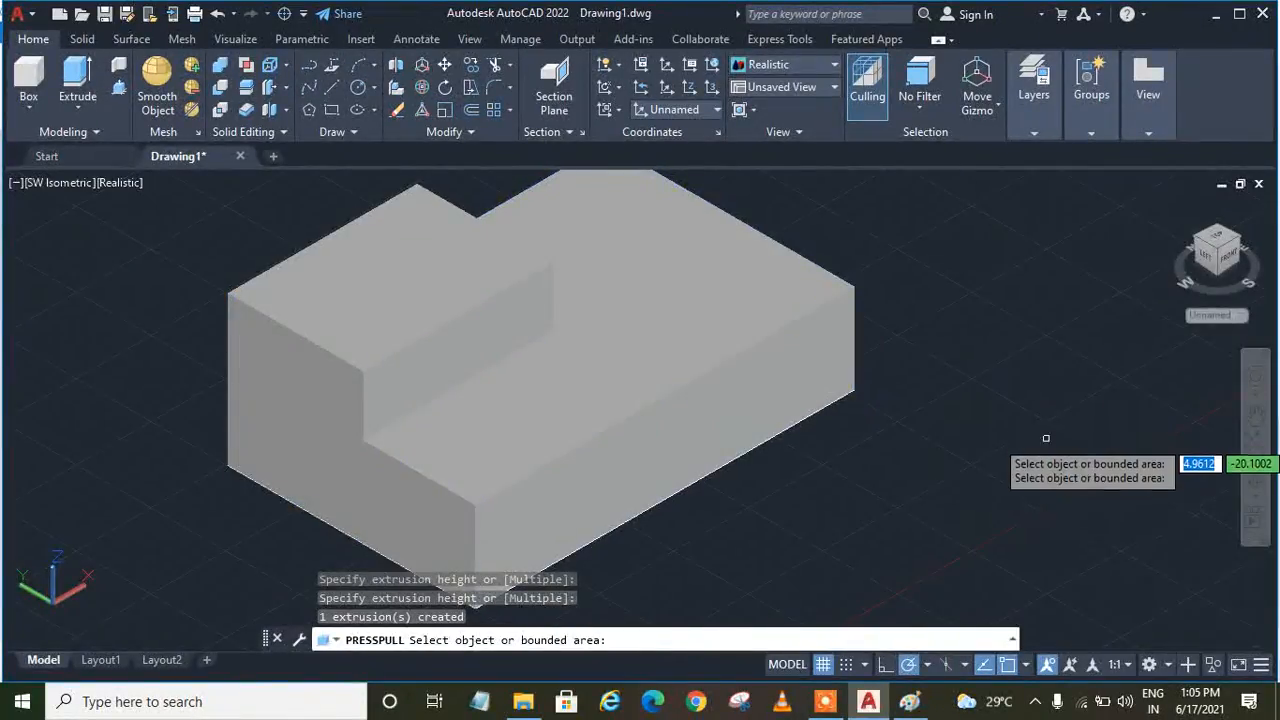
# Use Presspull to extend the taller block's rear end face by about 6 over the lower block to its far end.
pyautogui.click(1250, 481)
pyautogui.moveTo(1001, 340); pyautogui.dragTo(769, 306)
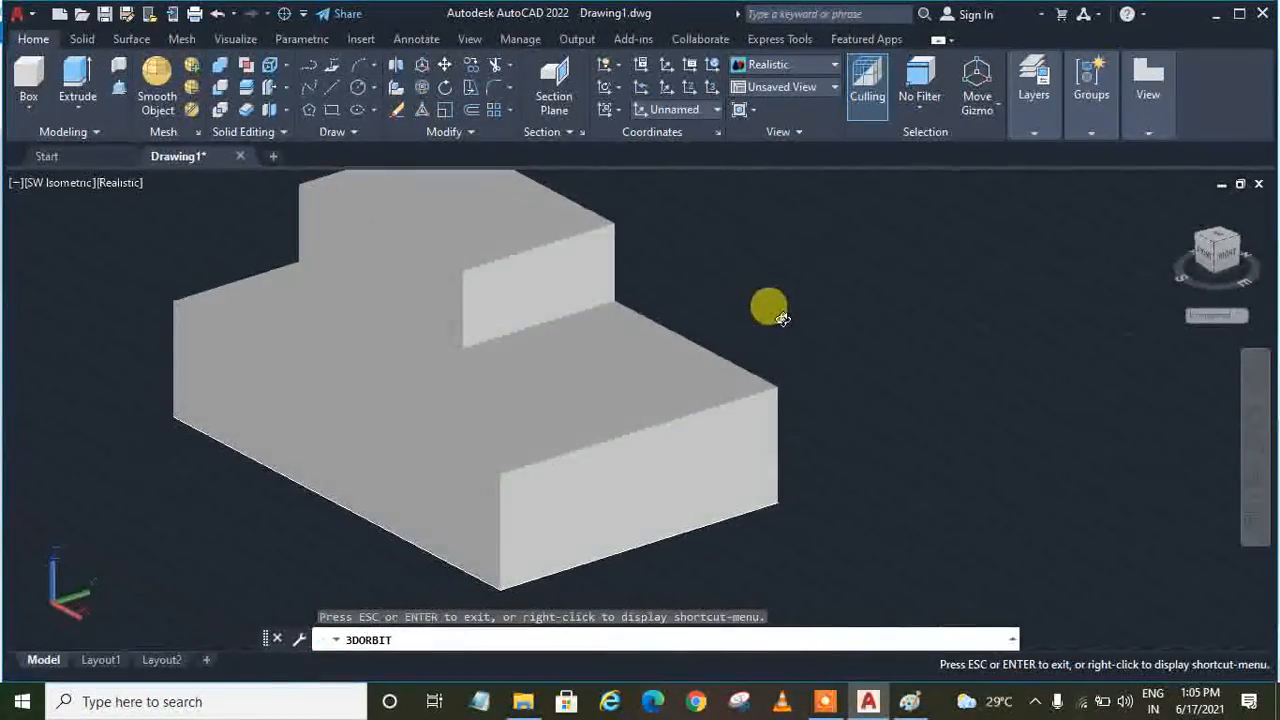
pyautogui.click(117, 88)
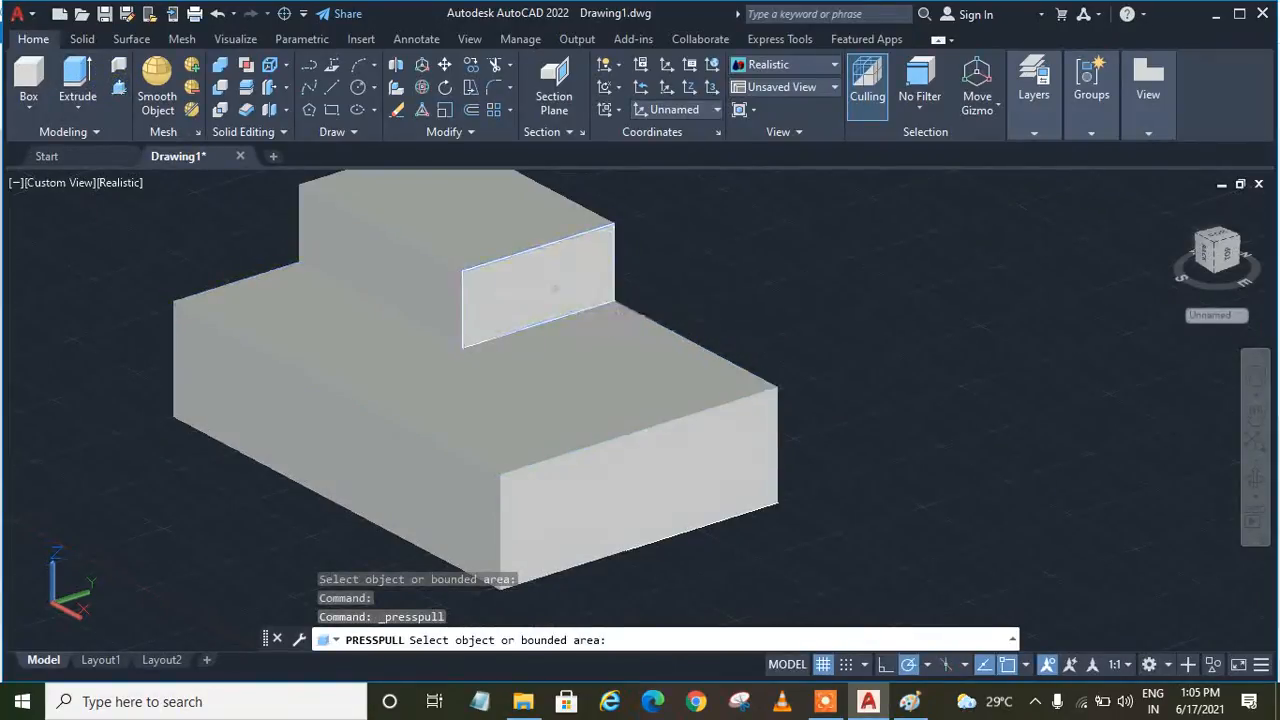
pyautogui.click(555, 288)
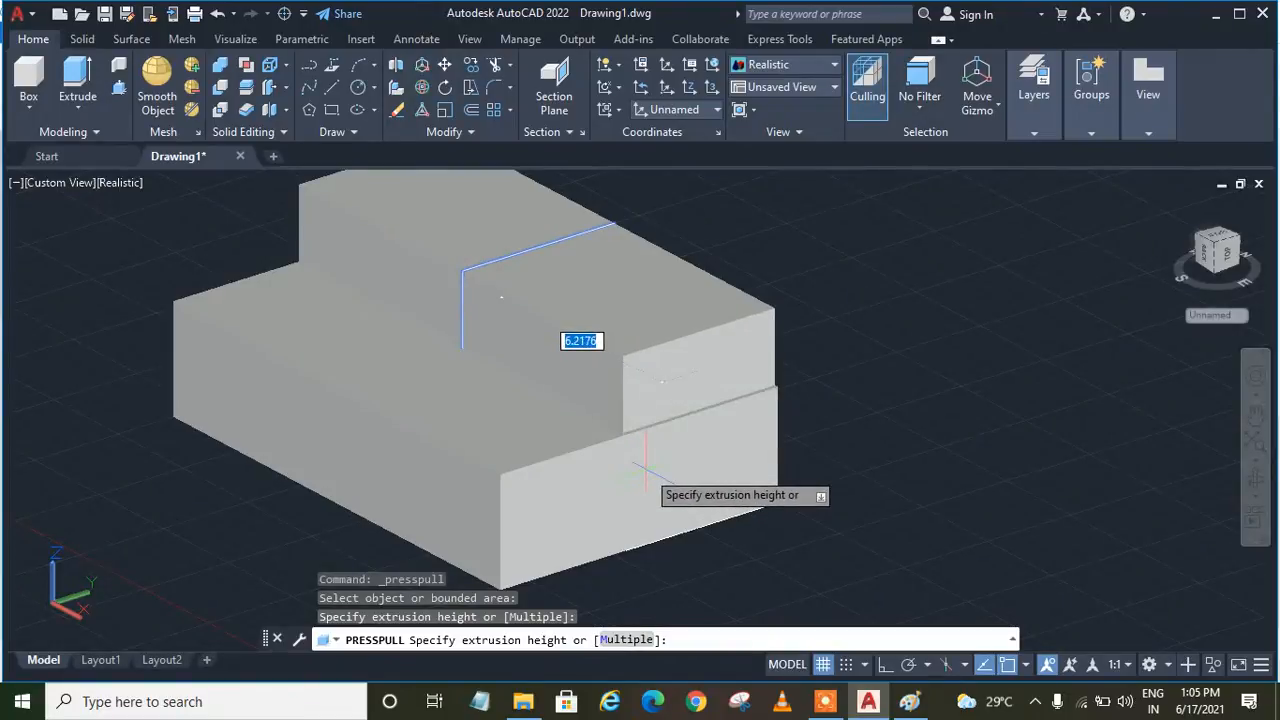
pyautogui.click(652, 470)
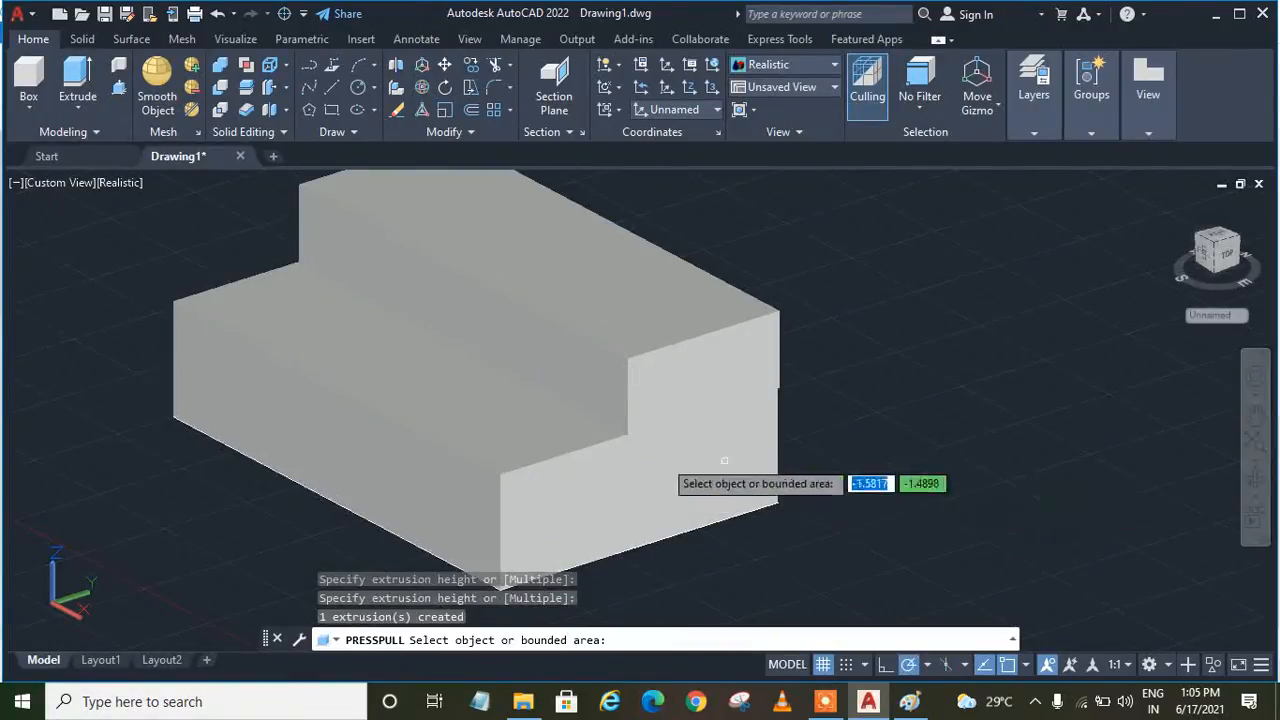
# Extrude the lower block's remaining top face upward by about 1.95, level with the taller part, and finish Presspull.
pyautogui.click(518, 420)
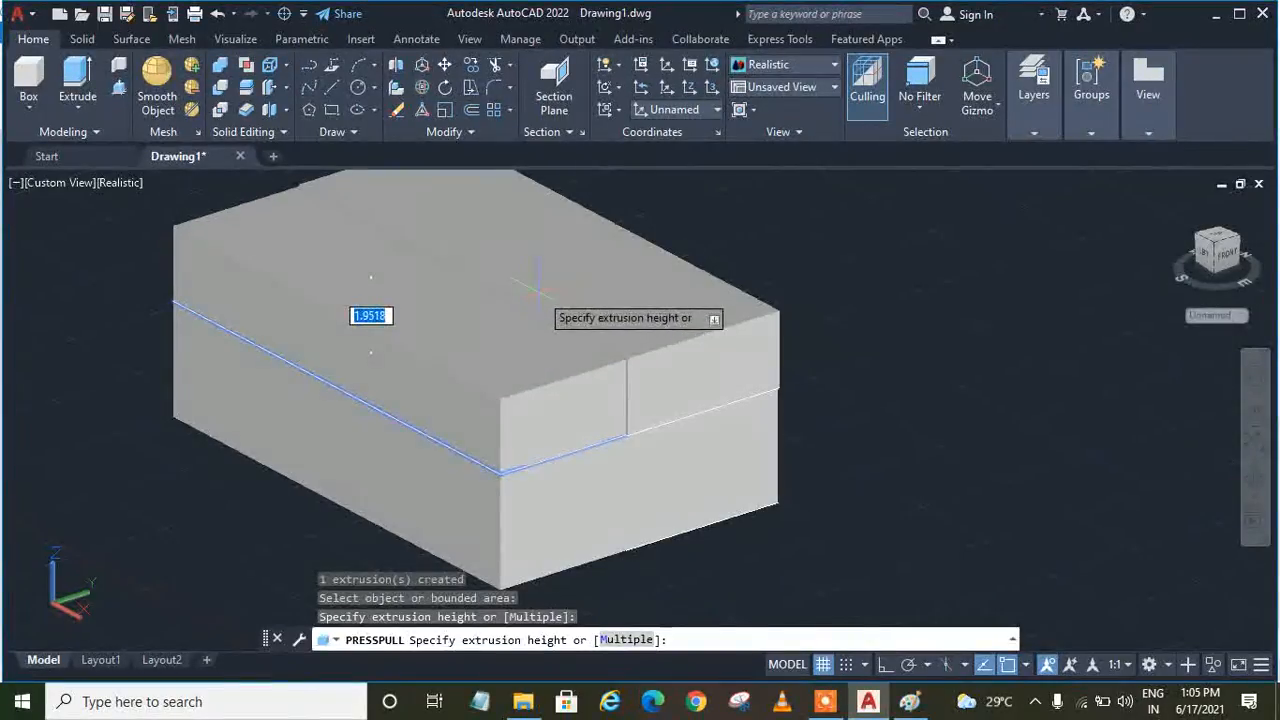
pyautogui.click(537, 290)
pyautogui.press('Return')
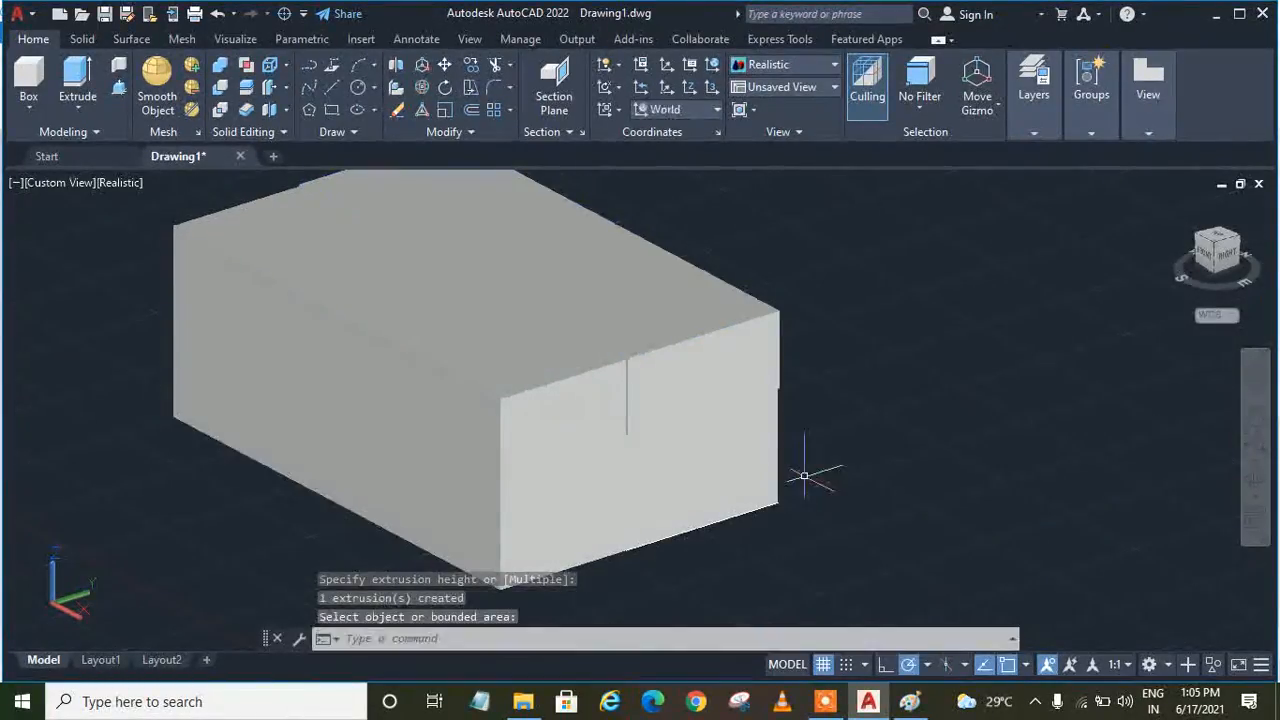
# Try to subtract using the notched lower solid as the base, then select that solid.
pyautogui.click(214, 86)
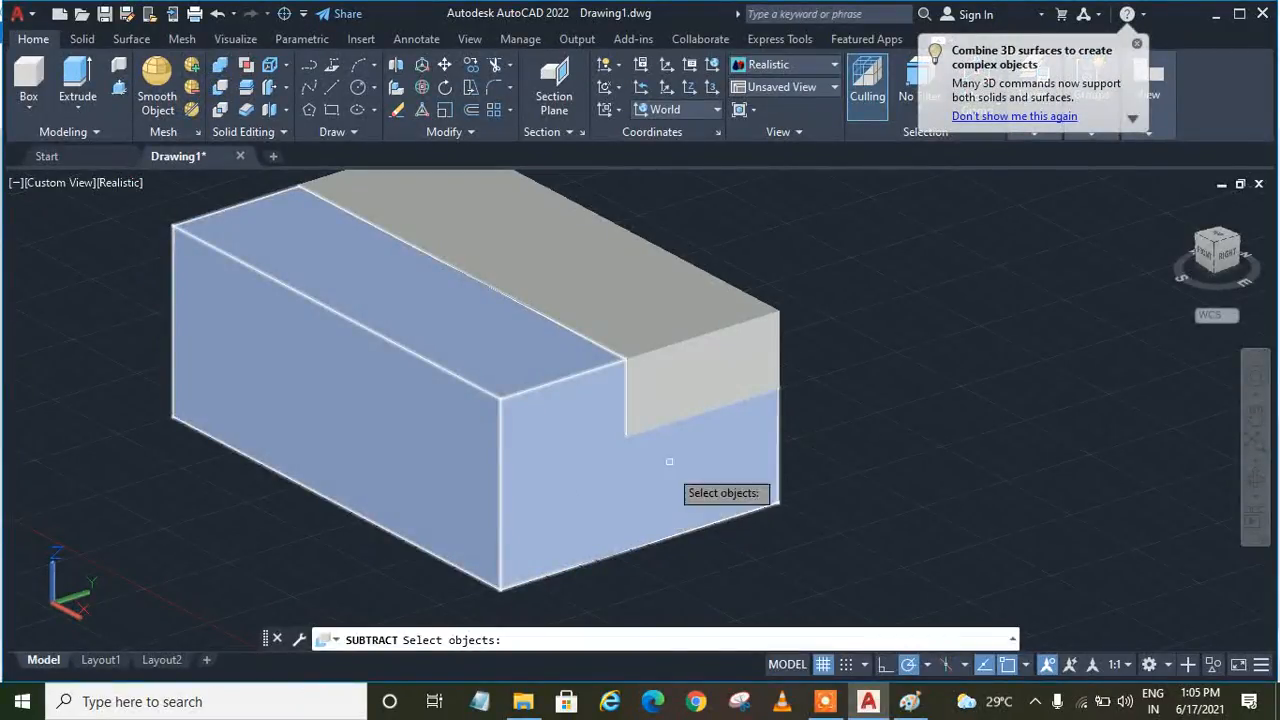
pyautogui.click(587, 473)
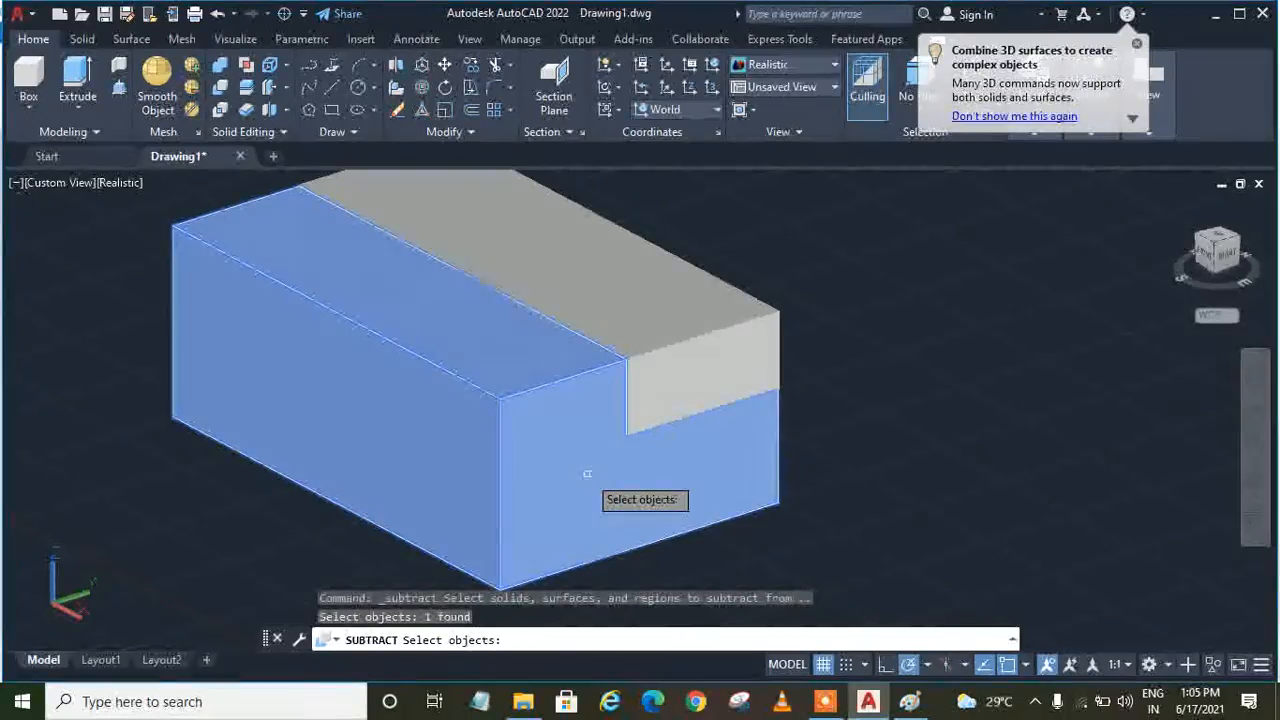
pyautogui.press('Return')
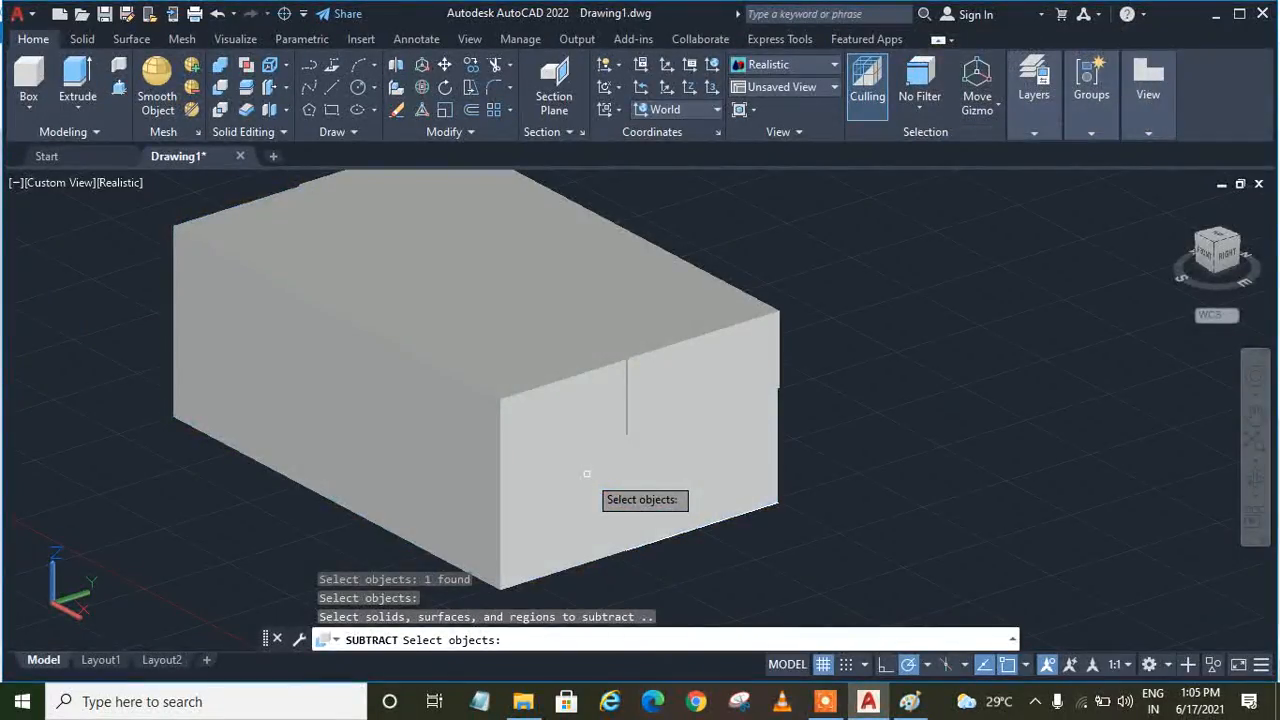
pyautogui.click(535, 442)
pyautogui.press('Return')
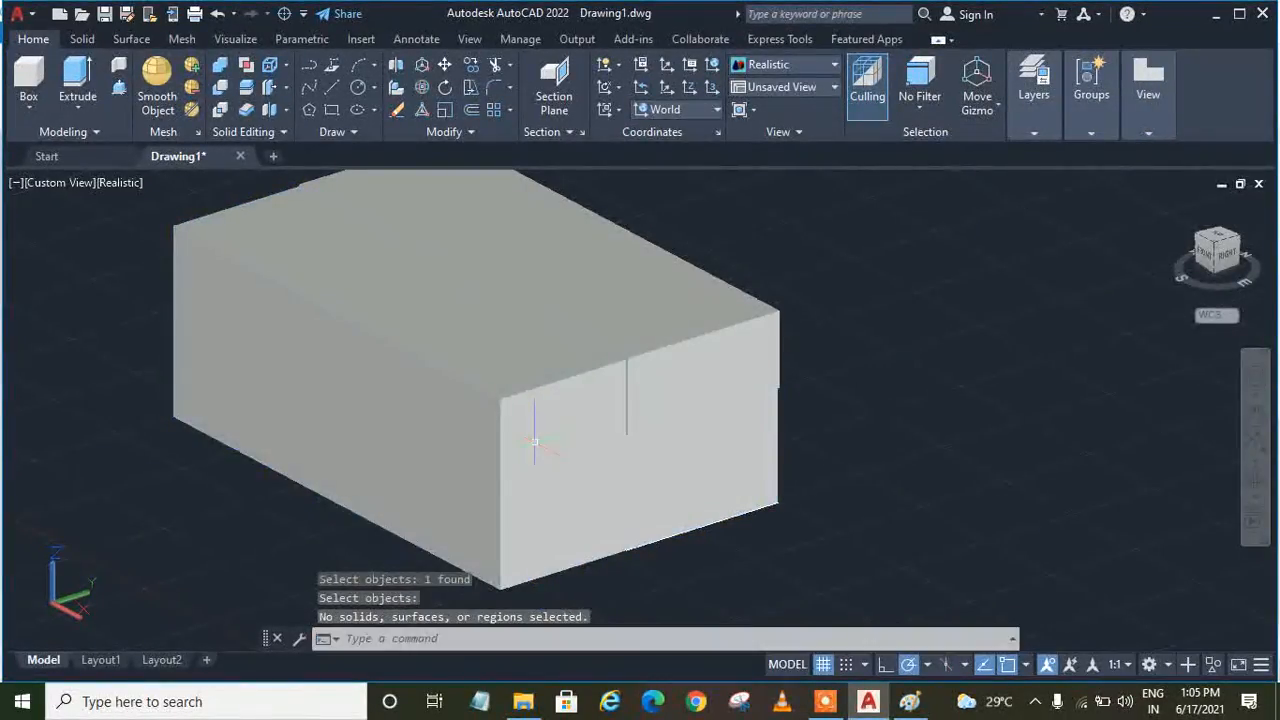
pyautogui.click(610, 477)
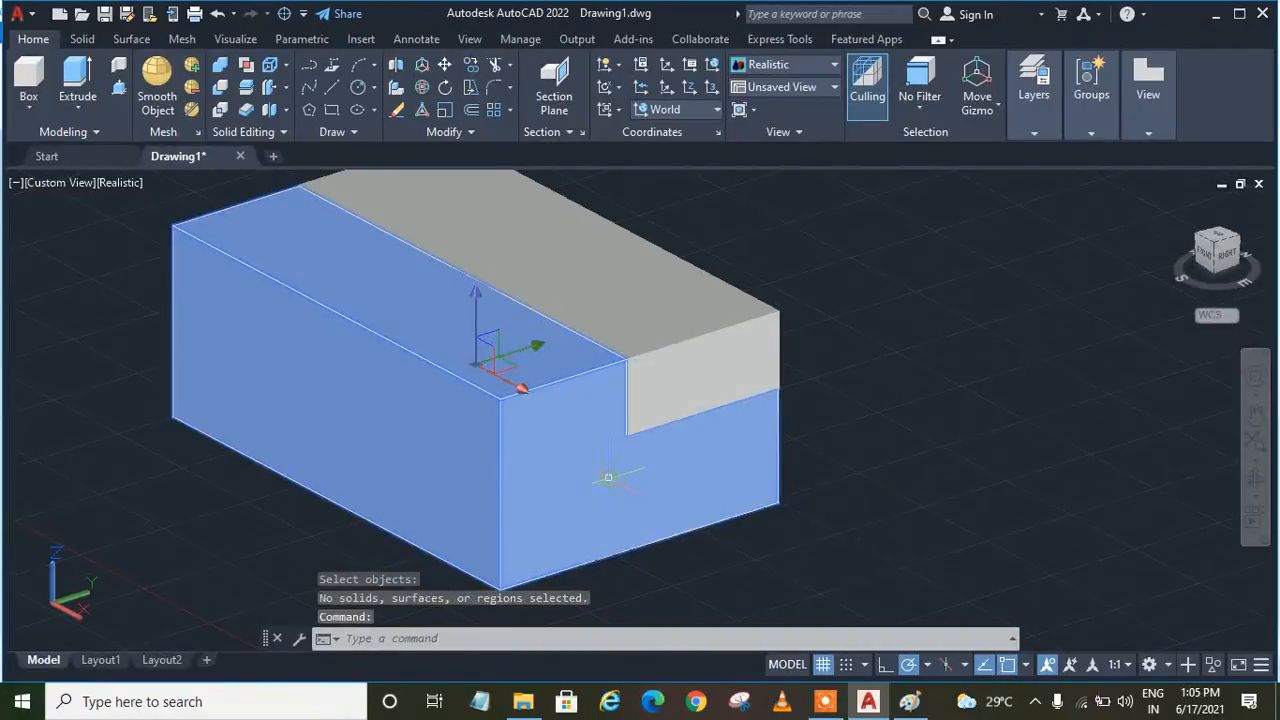
pyautogui.click(825, 701)
pyautogui.click(687, 668)
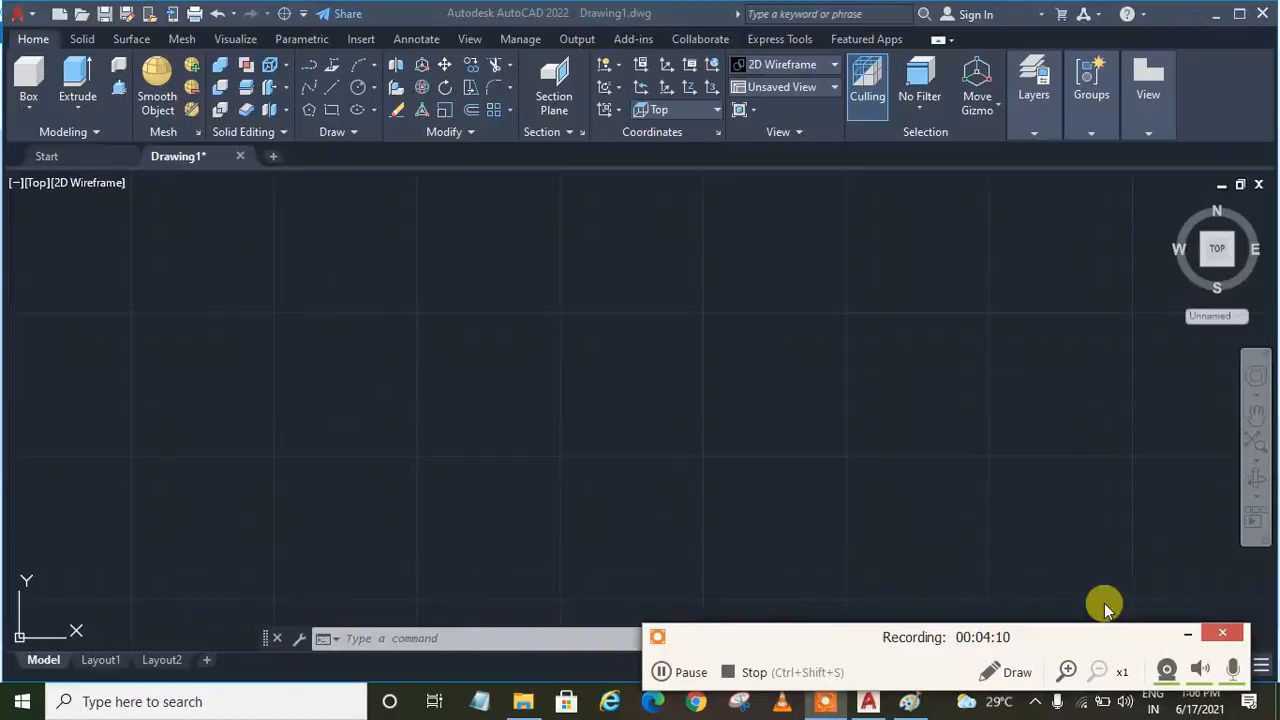
pyautogui.click(1184, 634)
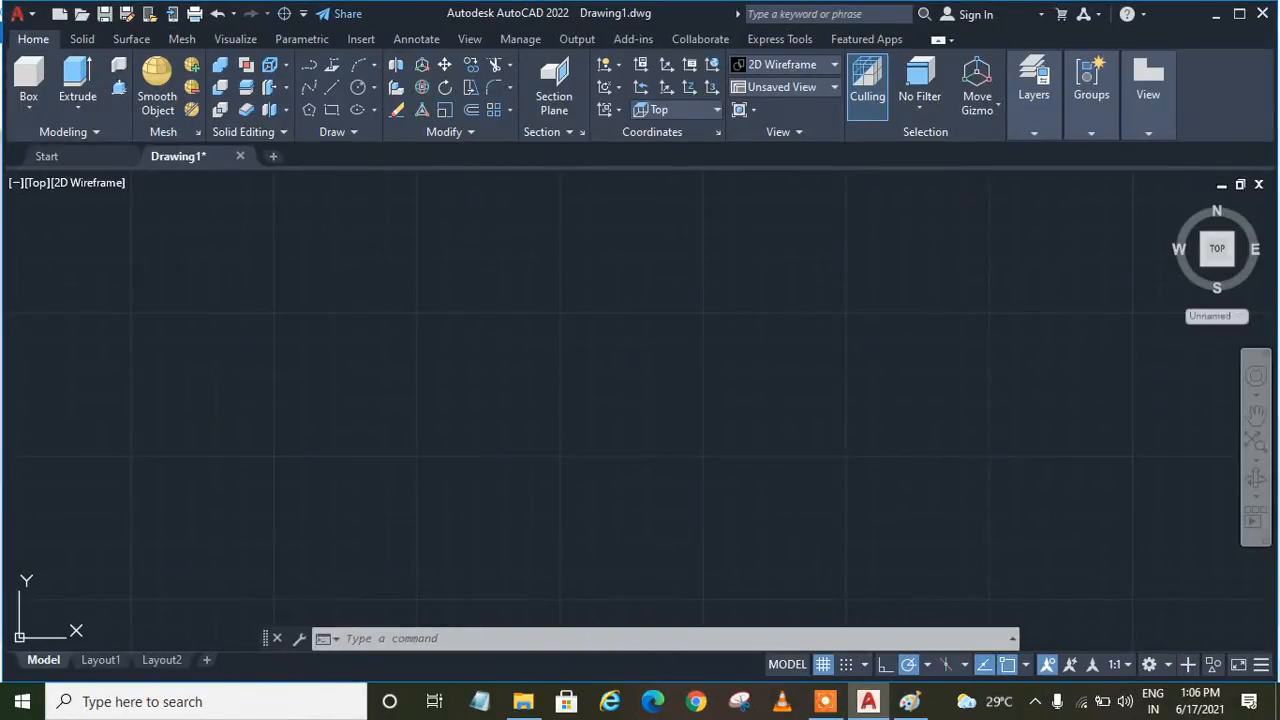
# Insert a Hex Nut - Metric block from the Mechanical tool palette into the empty drawing and close the palette.
pyautogui.hotkey('ctrl', '3')
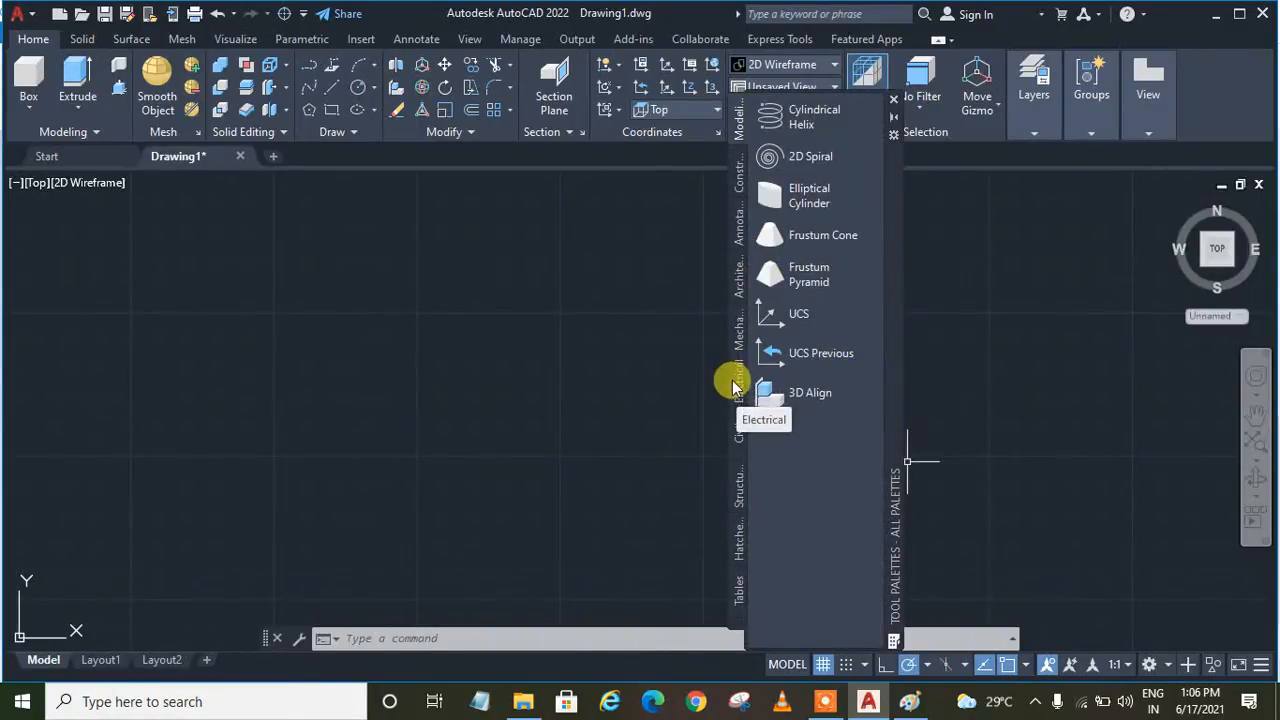
pyautogui.click(740, 336)
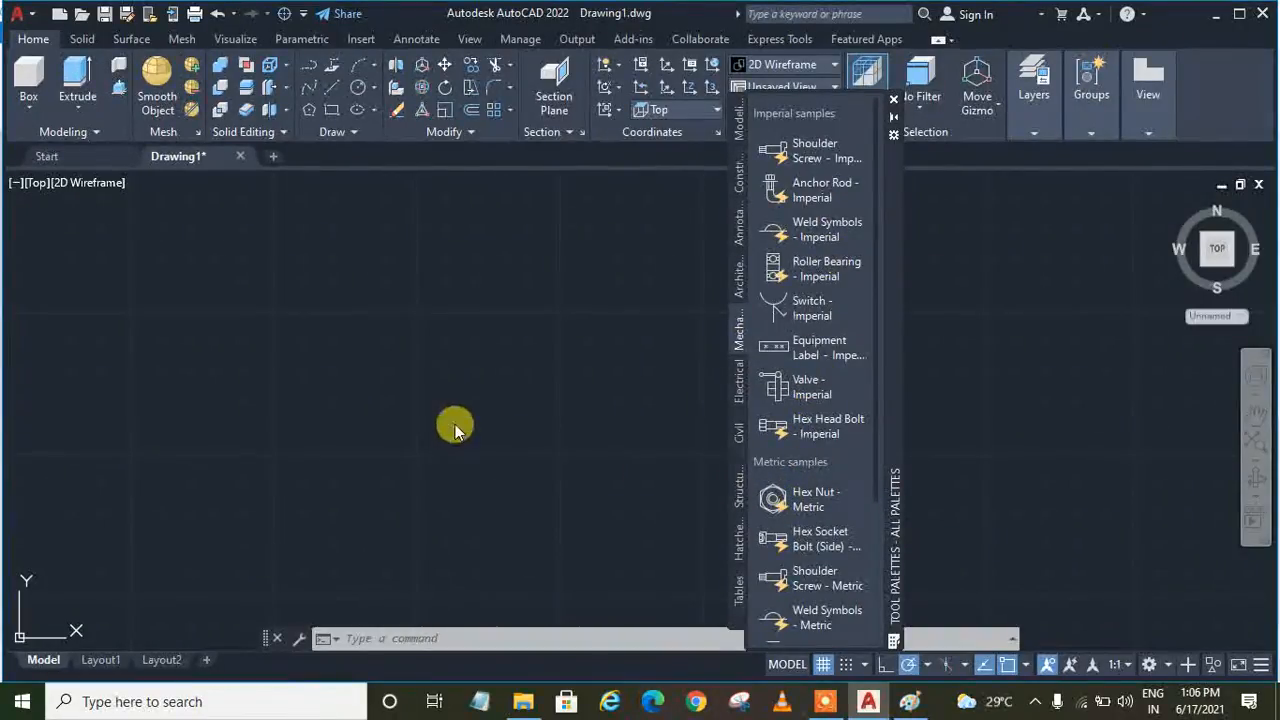
pyautogui.click(812, 499)
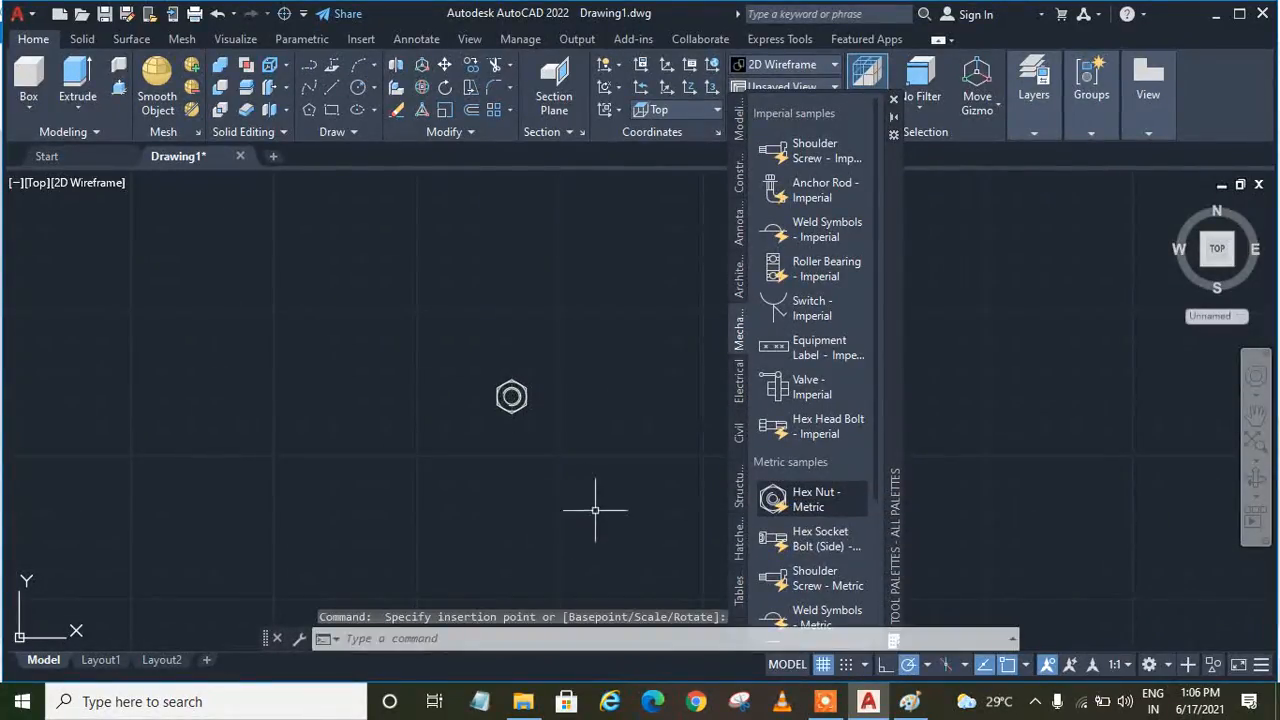
pyautogui.click(894, 104)
# Explode the hex nut block and erase the open thread arc around its inner circle.
pyautogui.scroll(5, 508, 428)
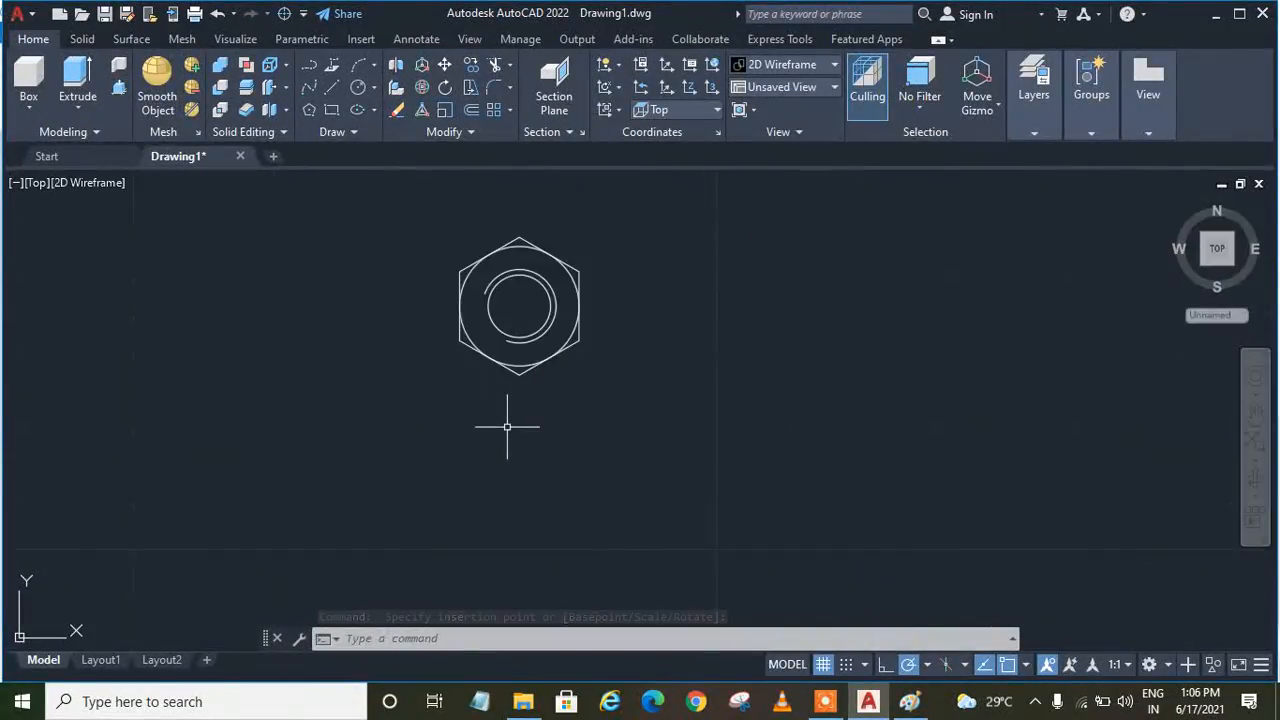
pyautogui.moveTo(570, 387); pyautogui.dragTo(645, 491, button='middle')
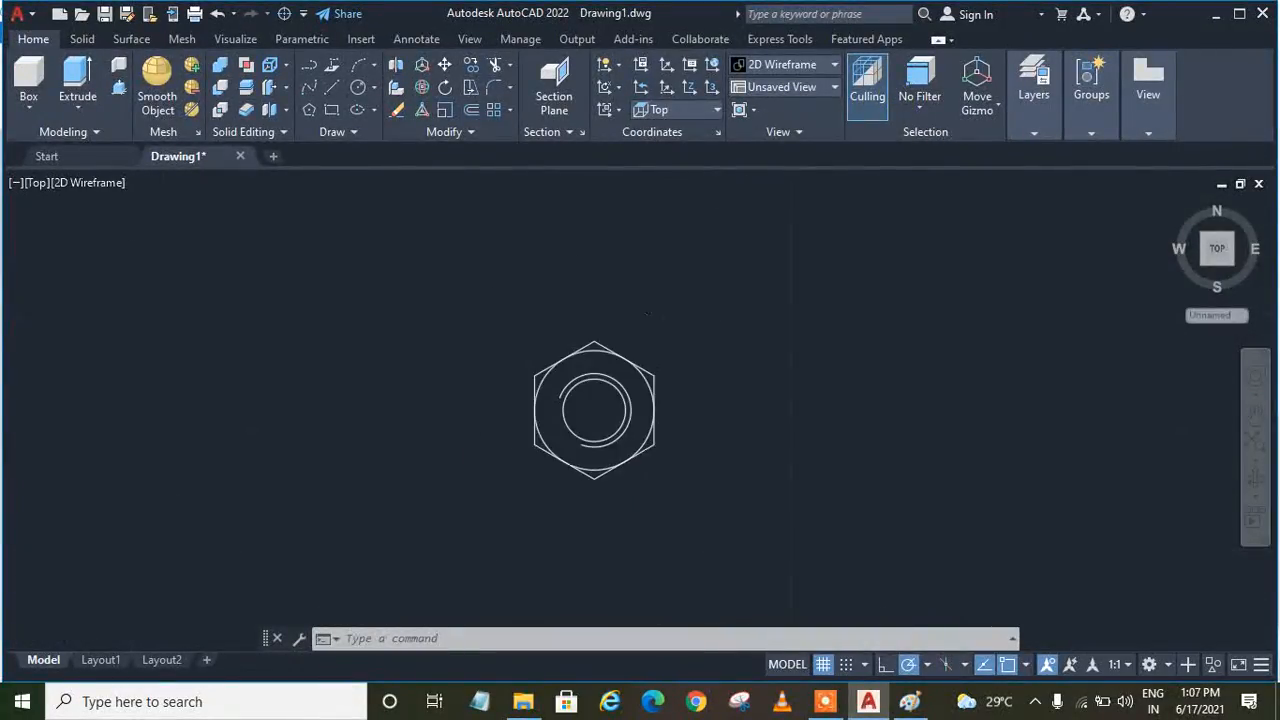
pyautogui.scroll(1, 645, 489)
pyautogui.click(626, 434)
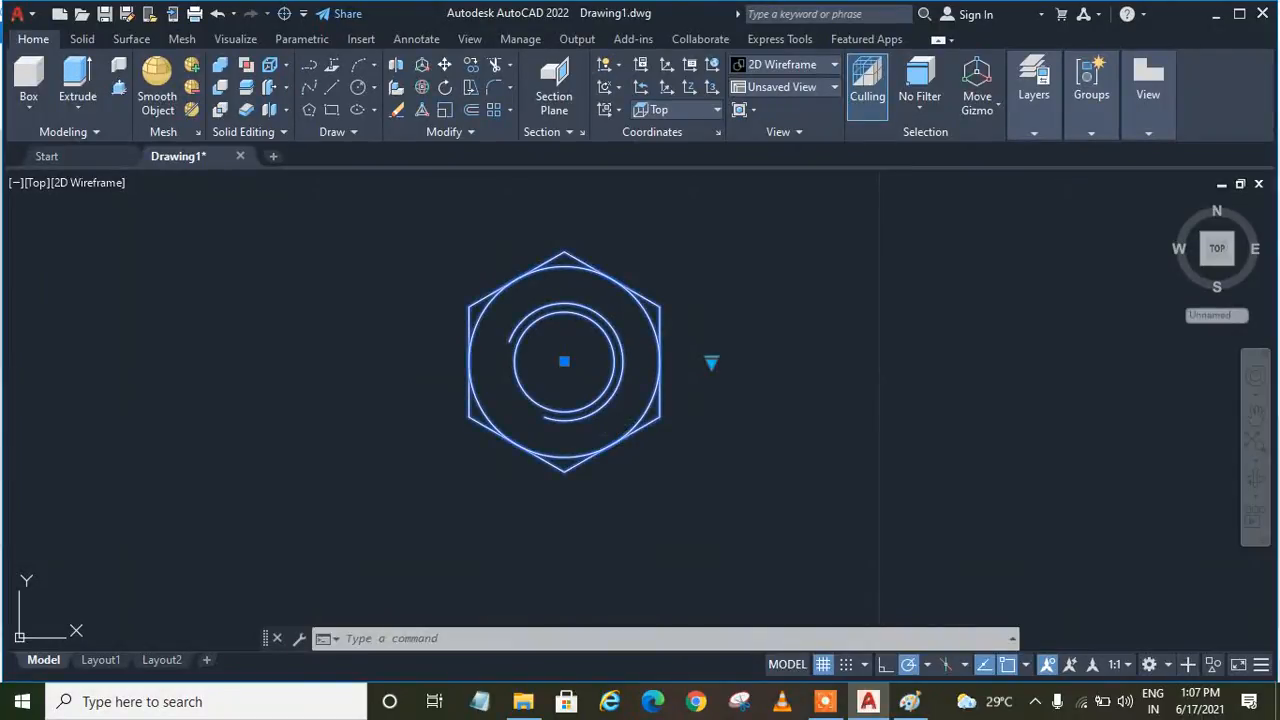
pyautogui.write('x')
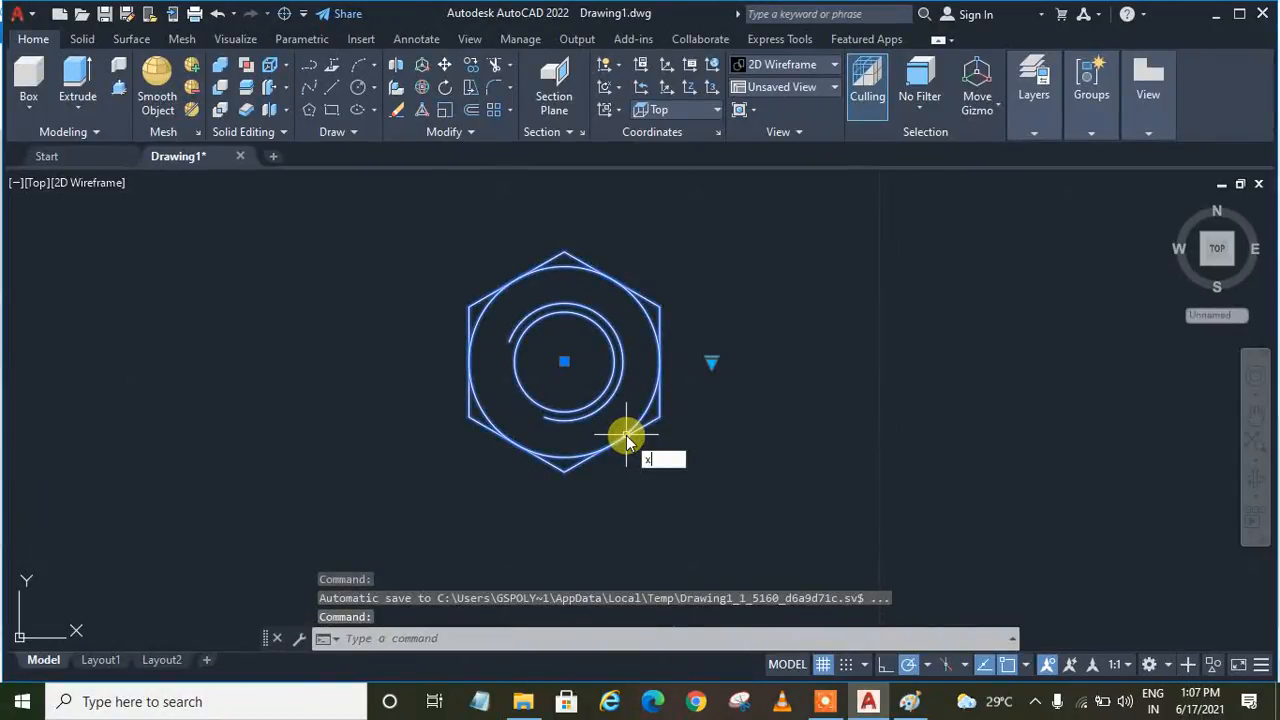
pyautogui.press('Return')
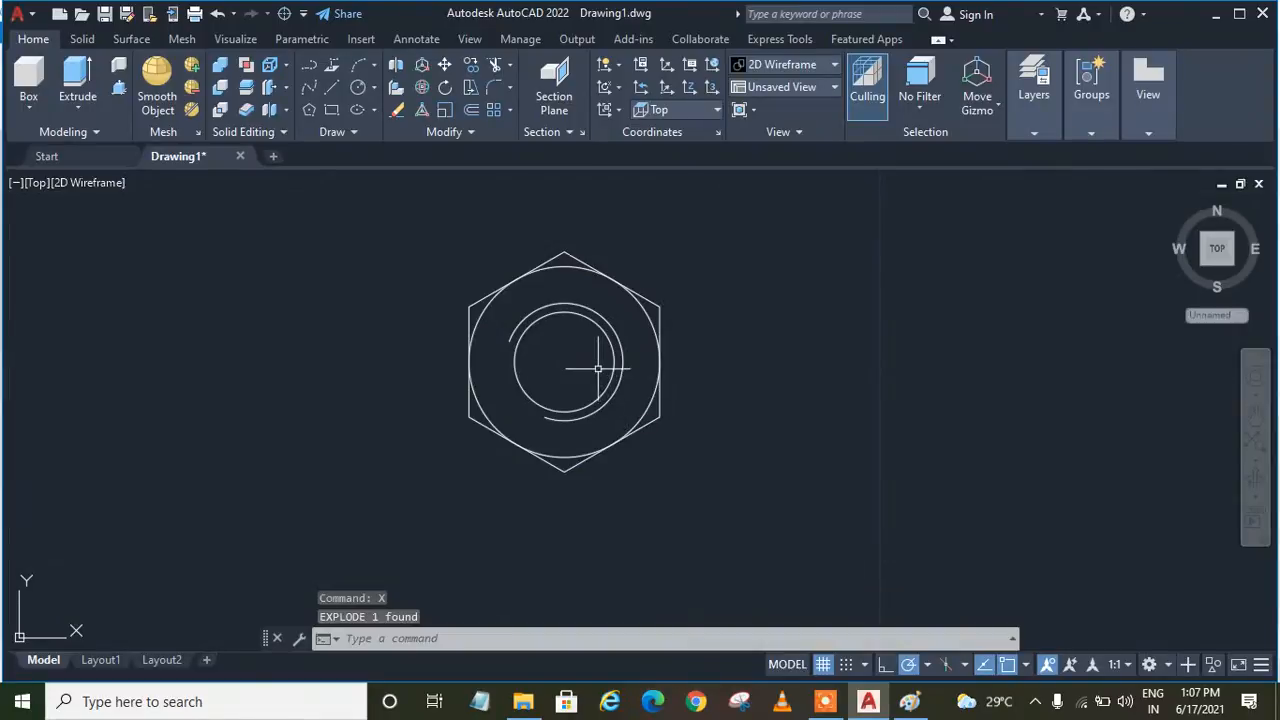
pyautogui.click(610, 393)
pyautogui.press('Delete')
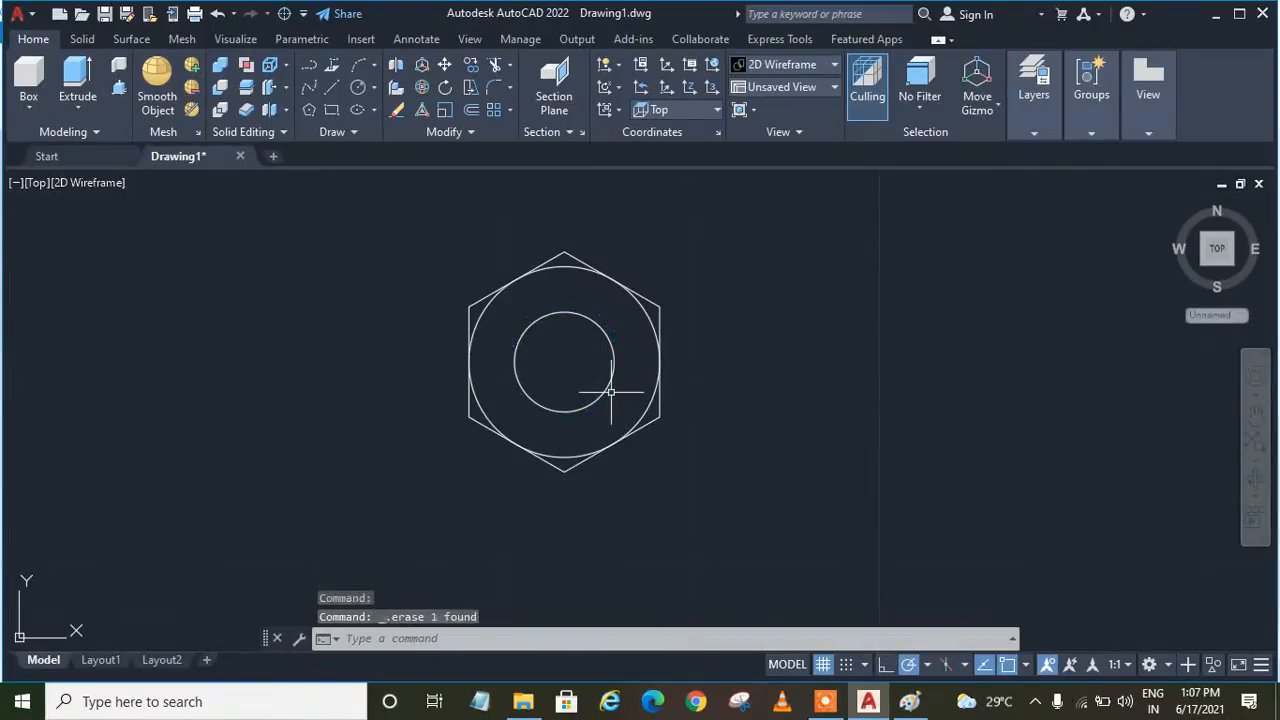
# Show the nut outline in the Realistic visual style from the SW Isometric view.
pyautogui.click(87, 184)
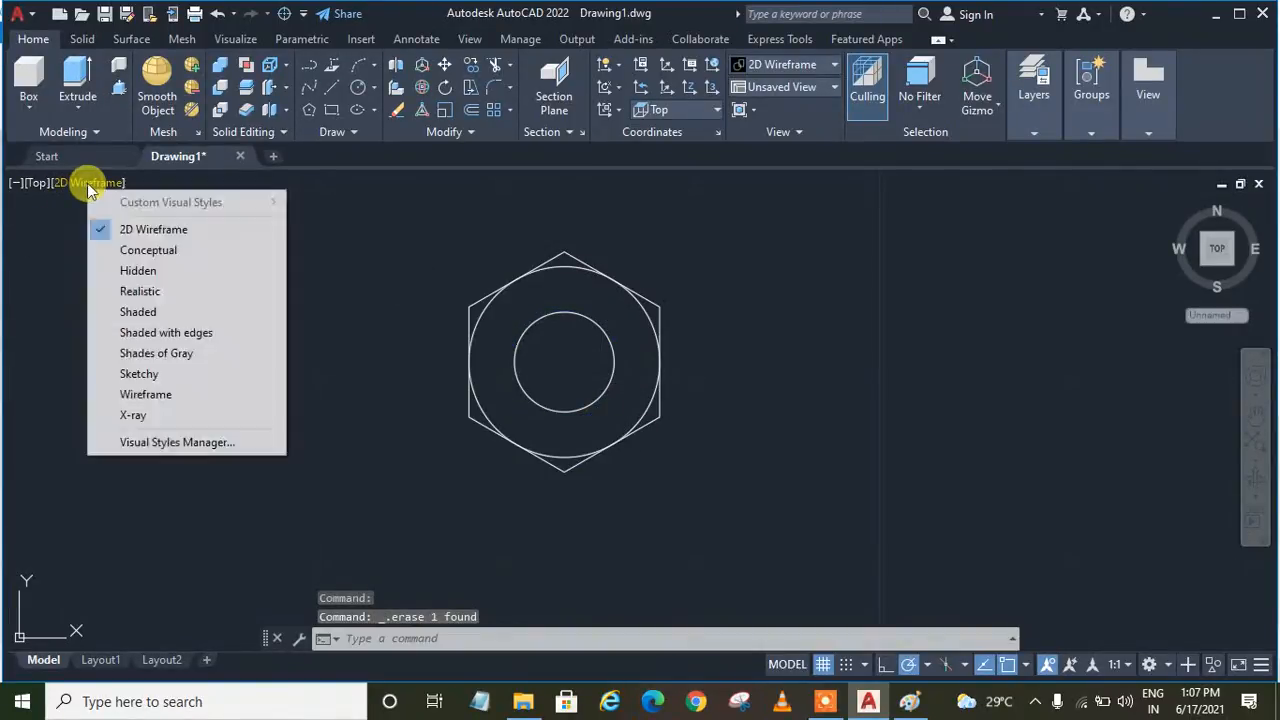
pyautogui.click(146, 295)
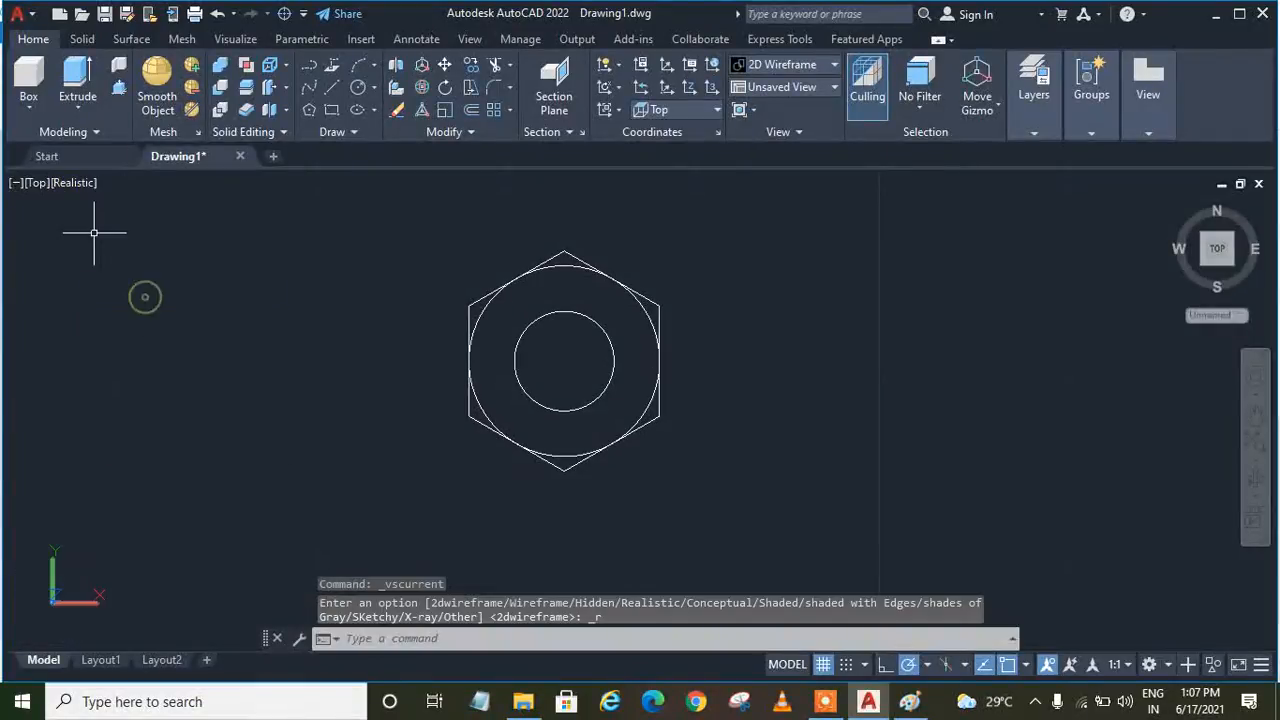
pyautogui.click(35, 180)
pyautogui.click(106, 353)
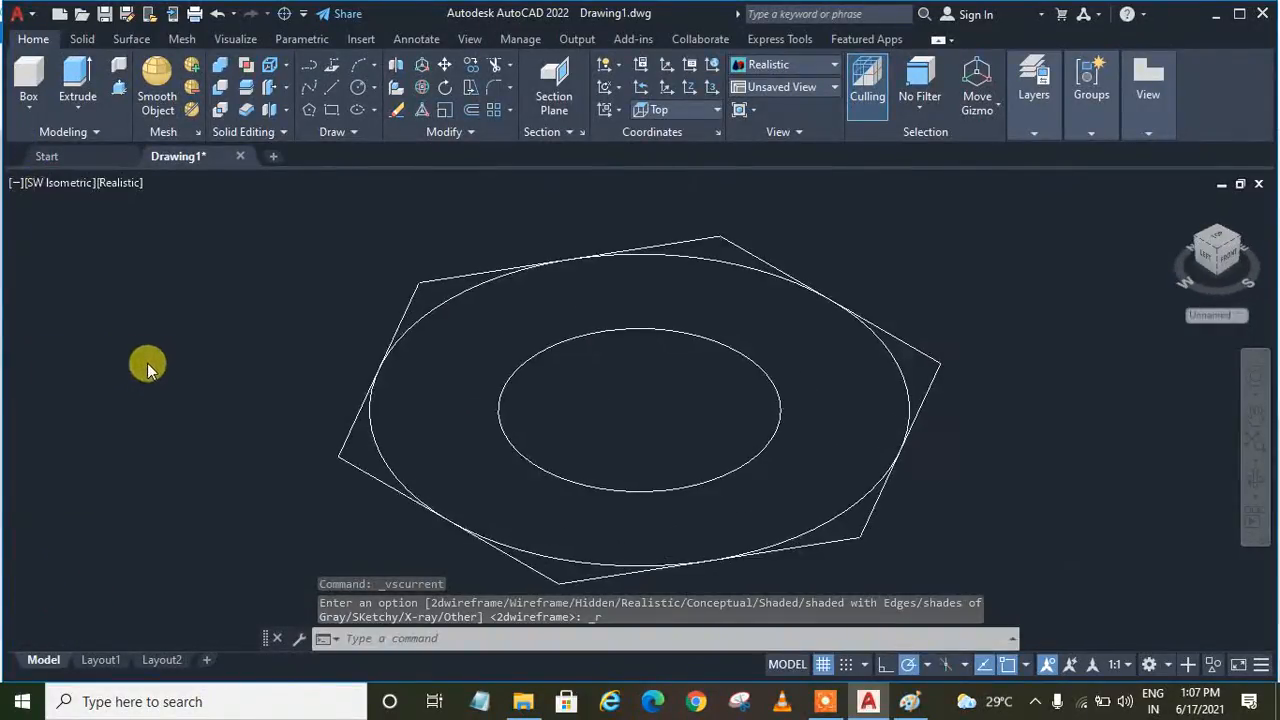
pyautogui.click(133, 108)
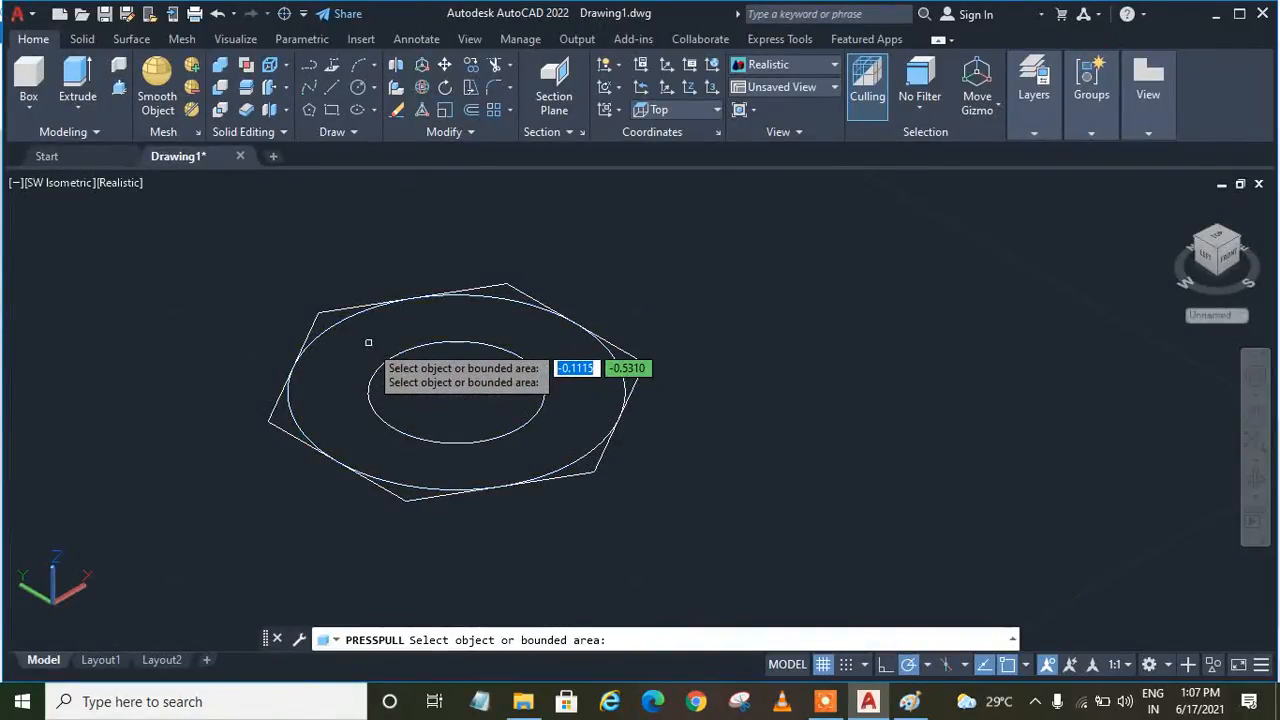
pyautogui.press('Escape')
pyautogui.press('Escape')
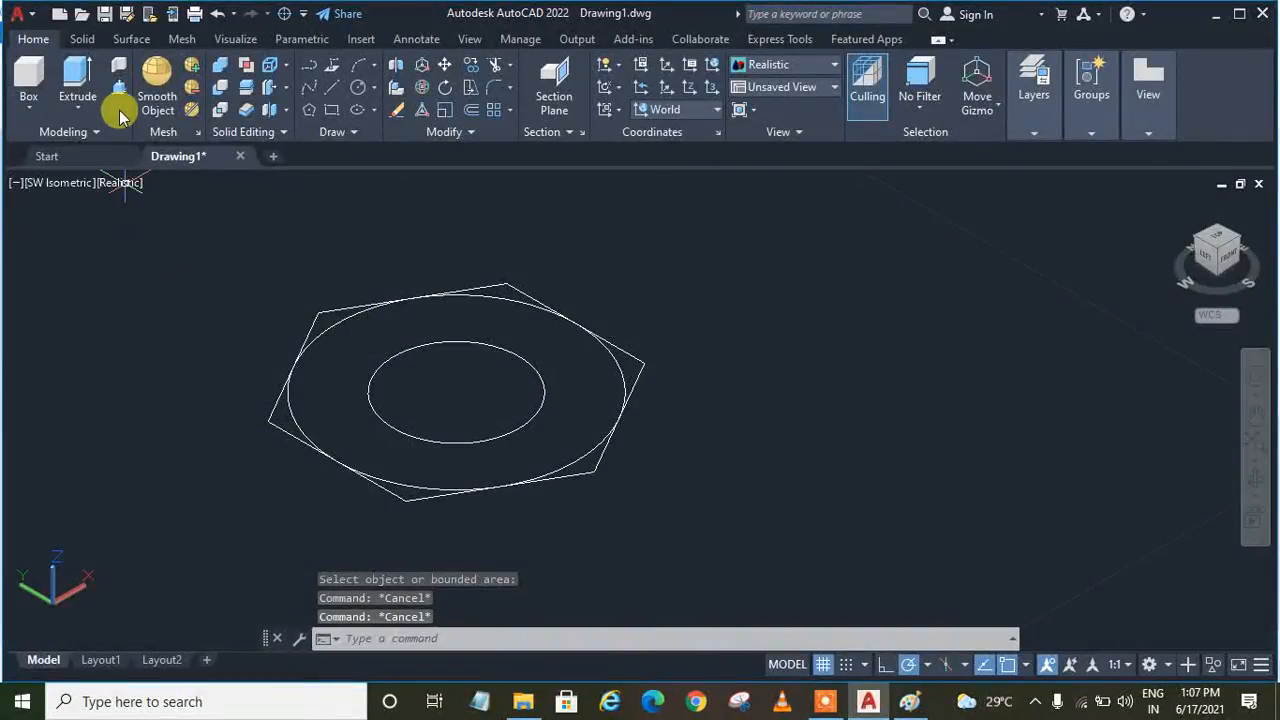
# Try to extrude the nut's outer circle and one hexagon edge with Presspull, and undo the Presspull work.
pyautogui.click(119, 88)
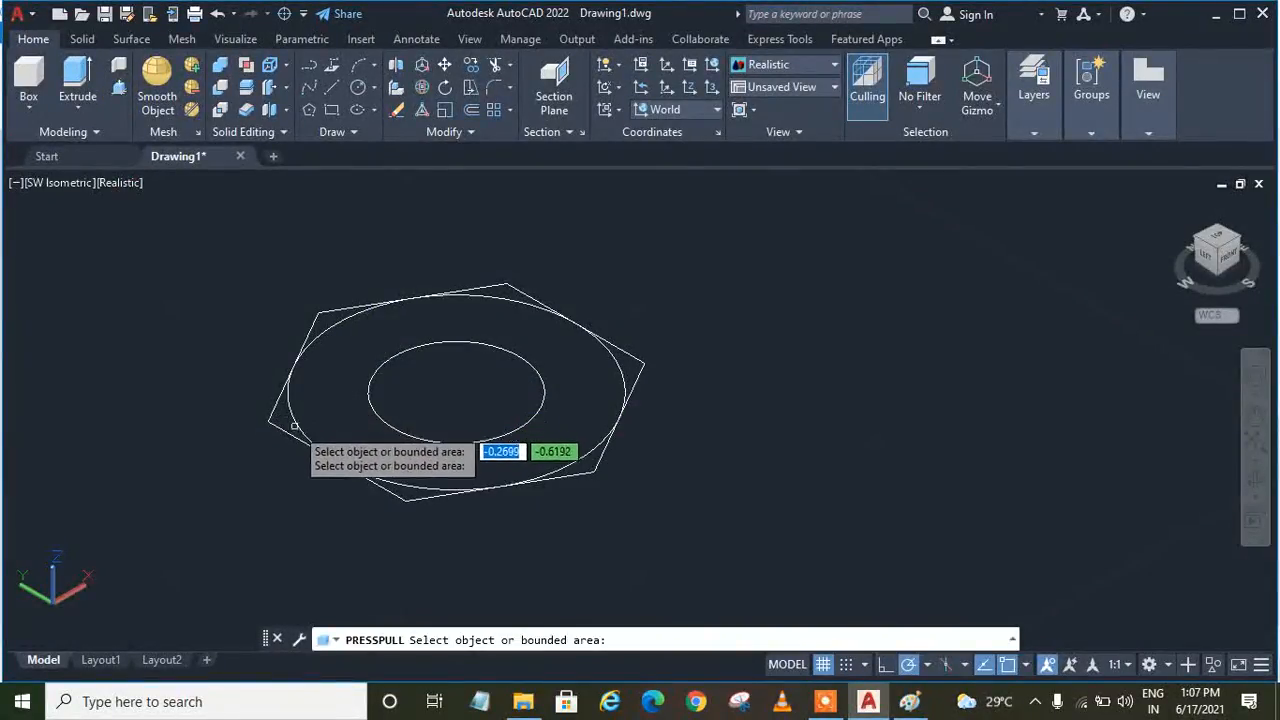
pyautogui.click(418, 487)
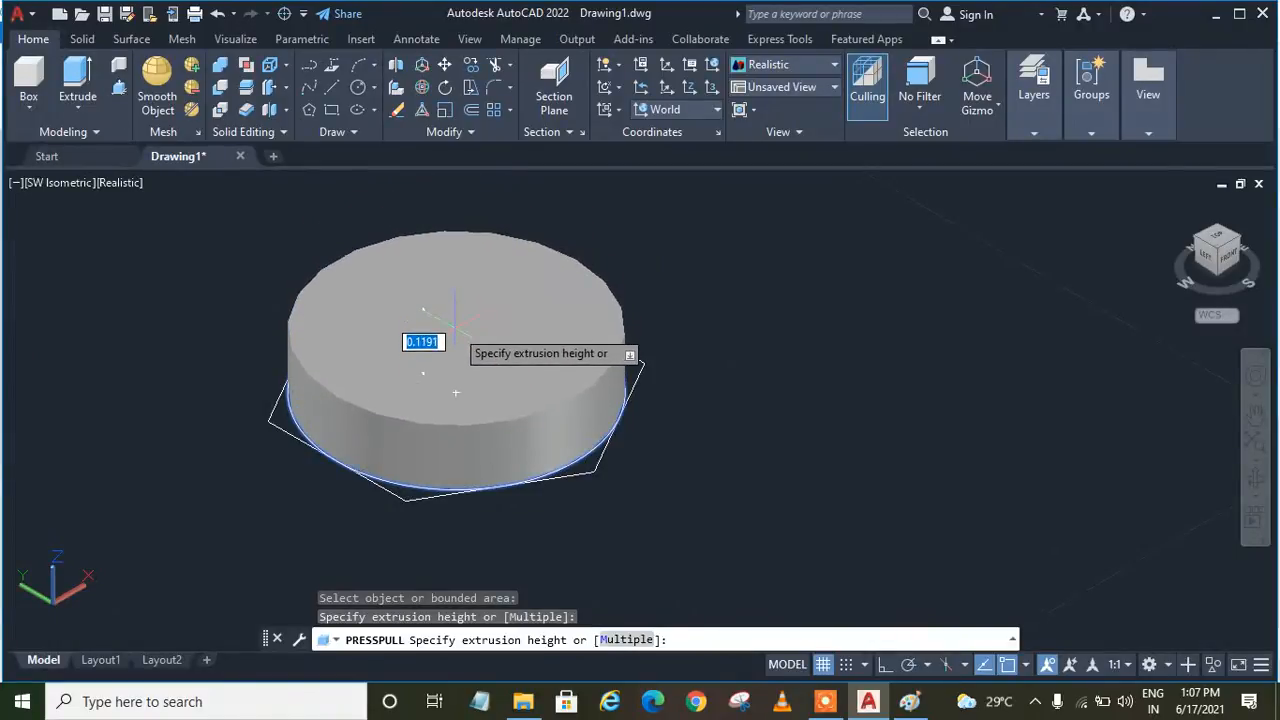
pyautogui.click(455, 392)
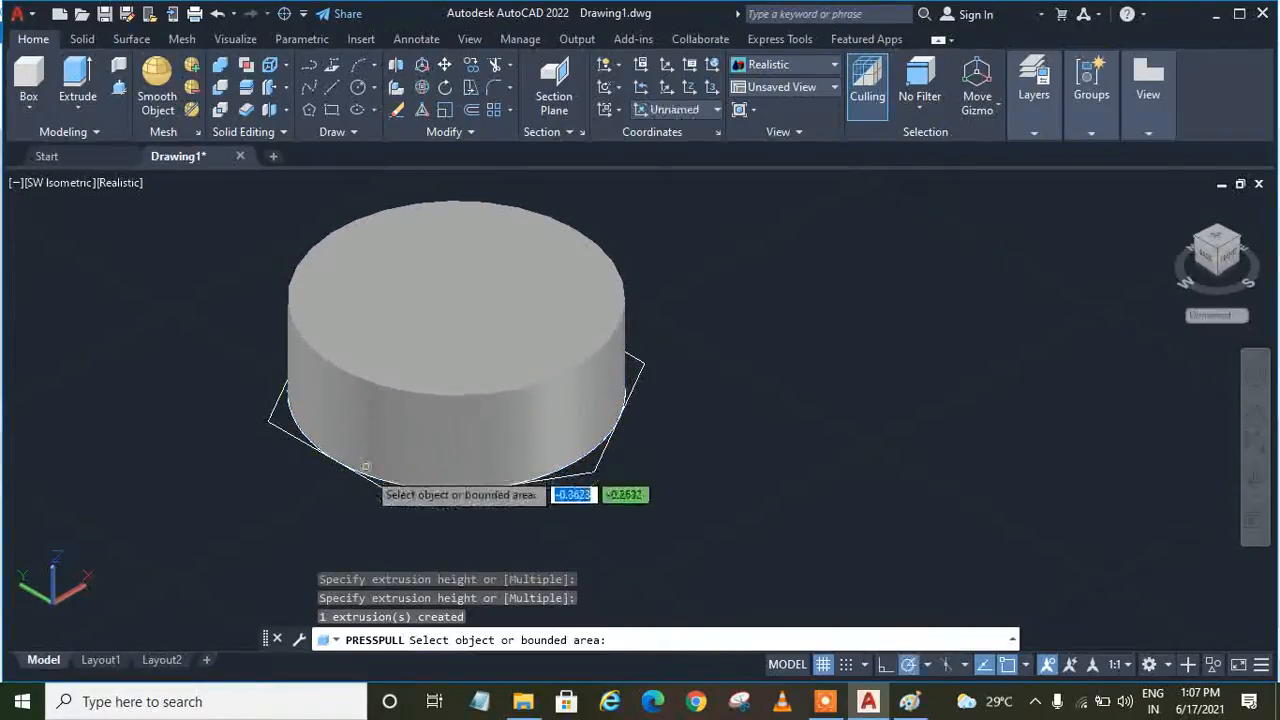
pyautogui.click(401, 503)
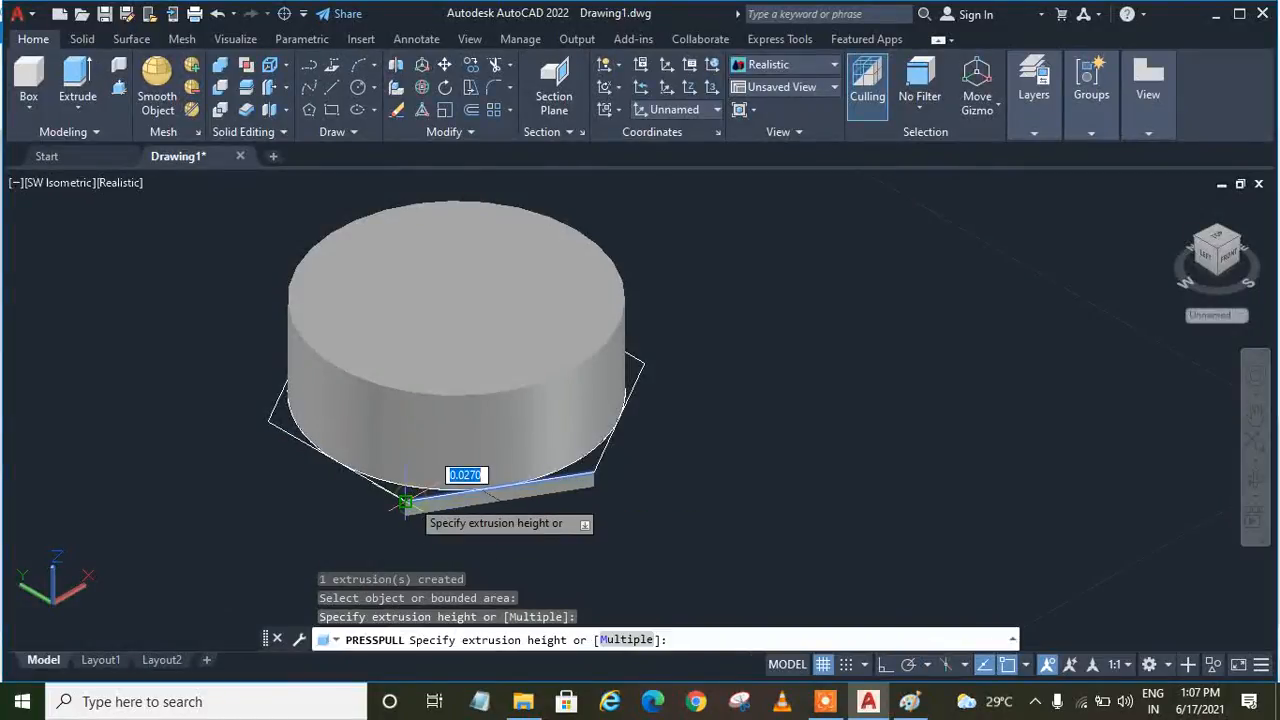
pyautogui.press('Escape')
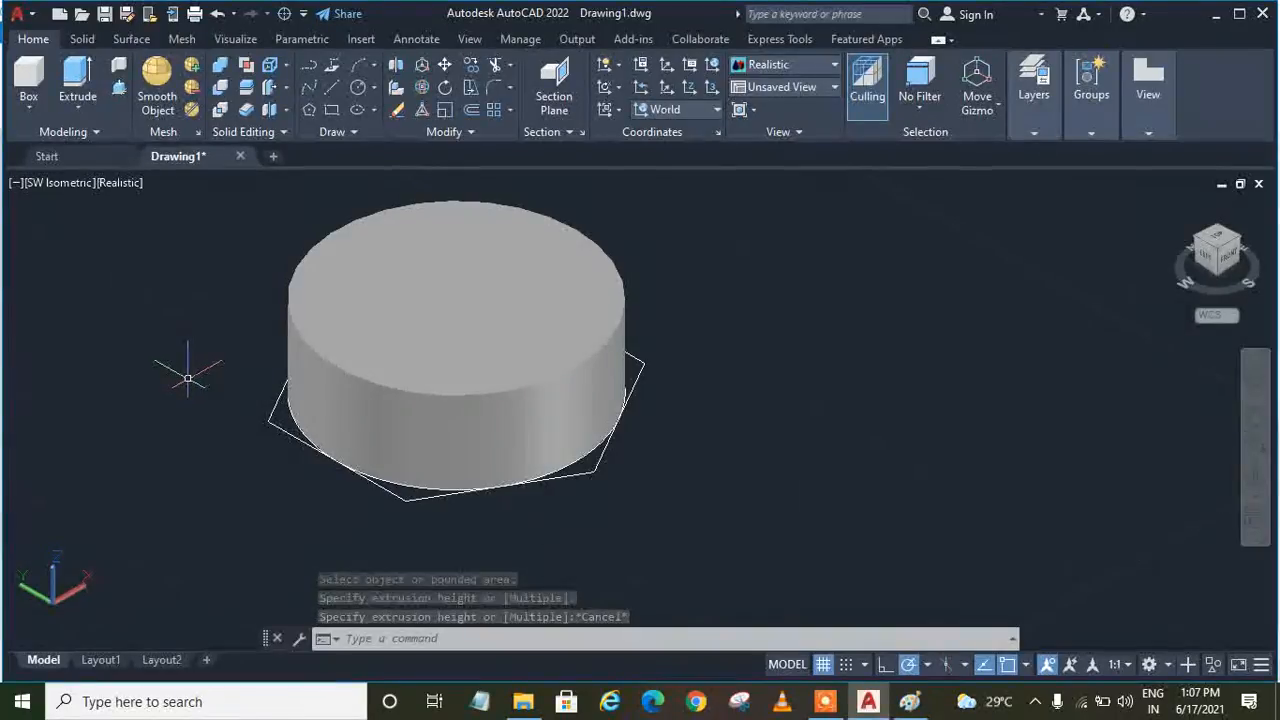
pyautogui.hotkey('ctrl', 'z')
pyautogui.click(825, 701)
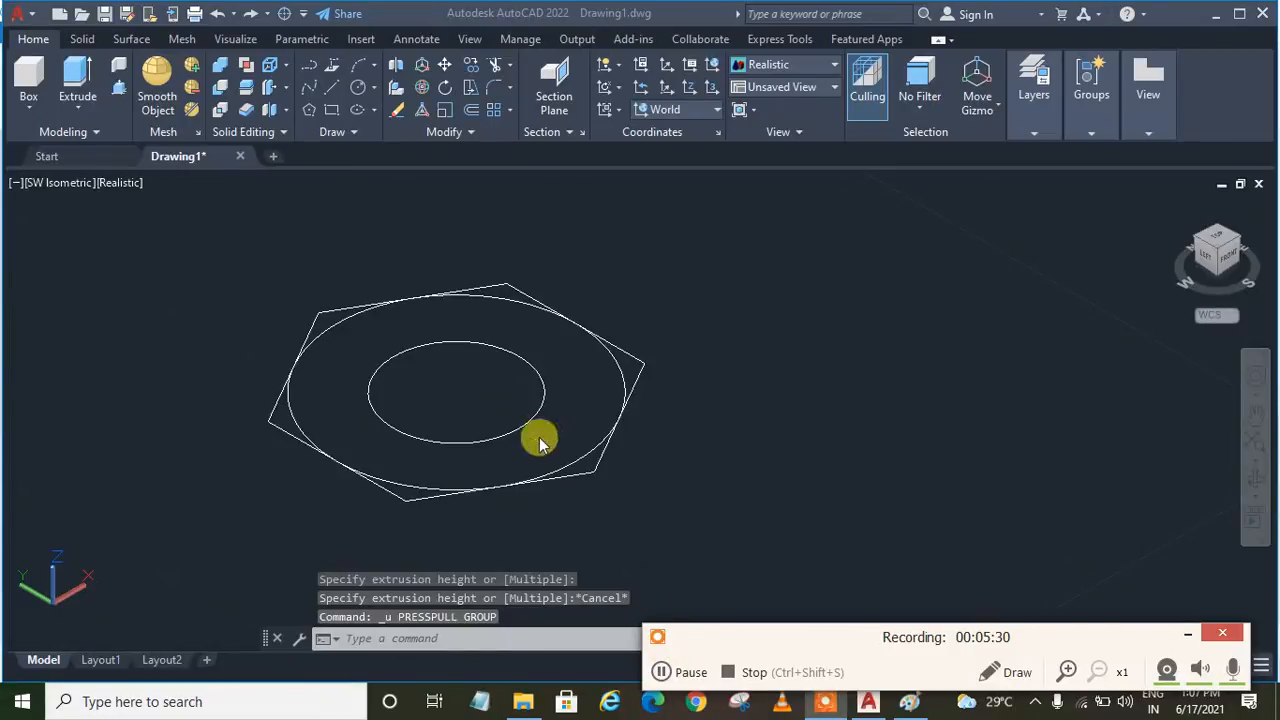
pyautogui.click(746, 420)
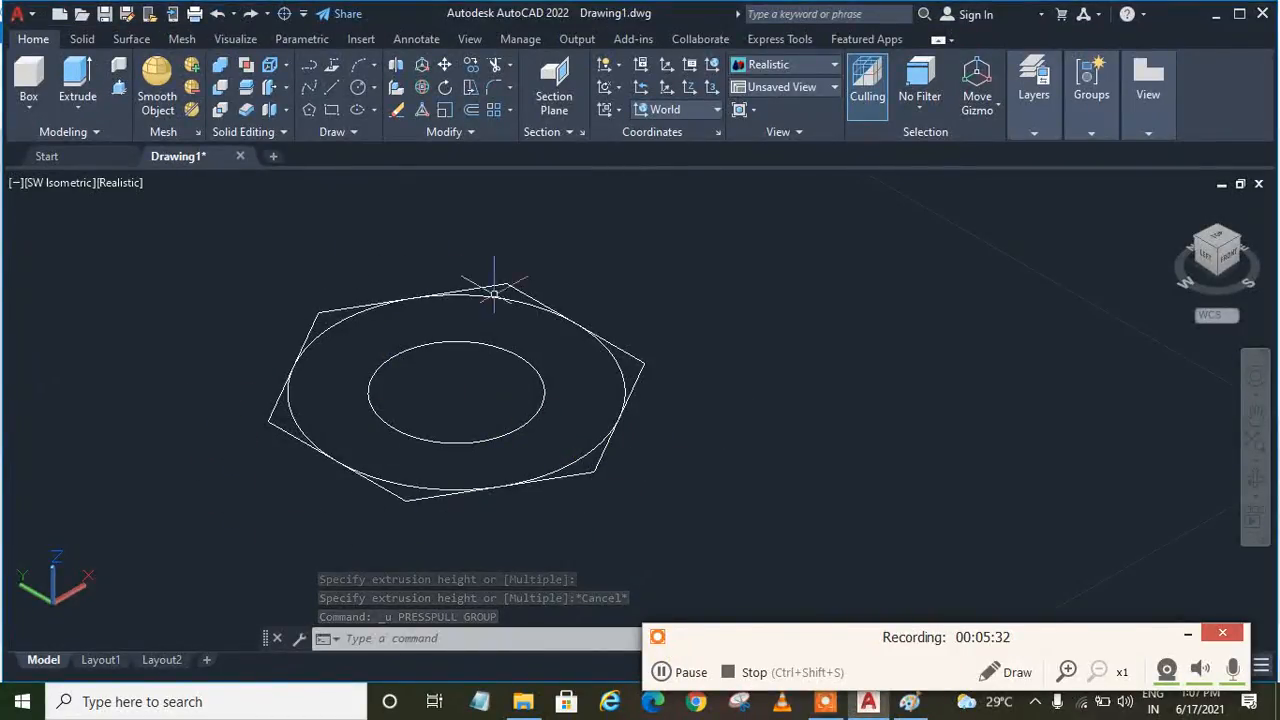
# Join the hexagon's edges into one polyline and try to extrude the hexagon with Presspull.
pyautogui.hotkey('ctrl', 'a')
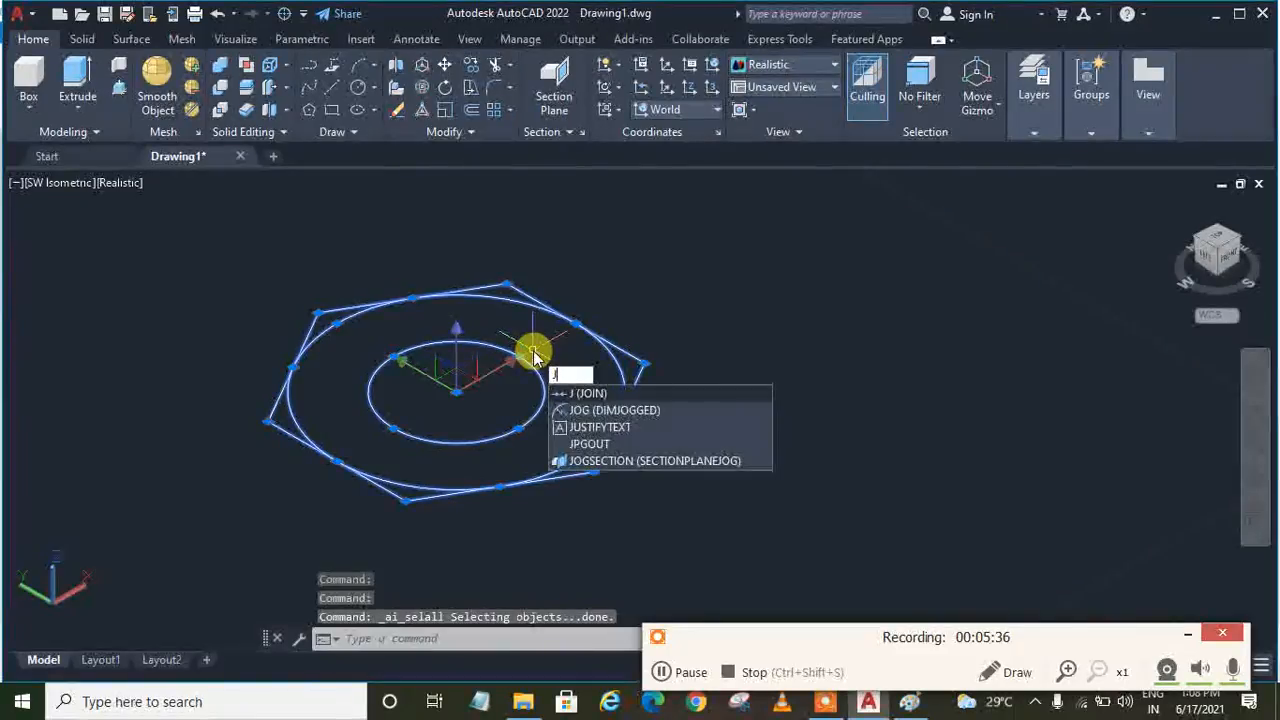
pyautogui.press('Return')
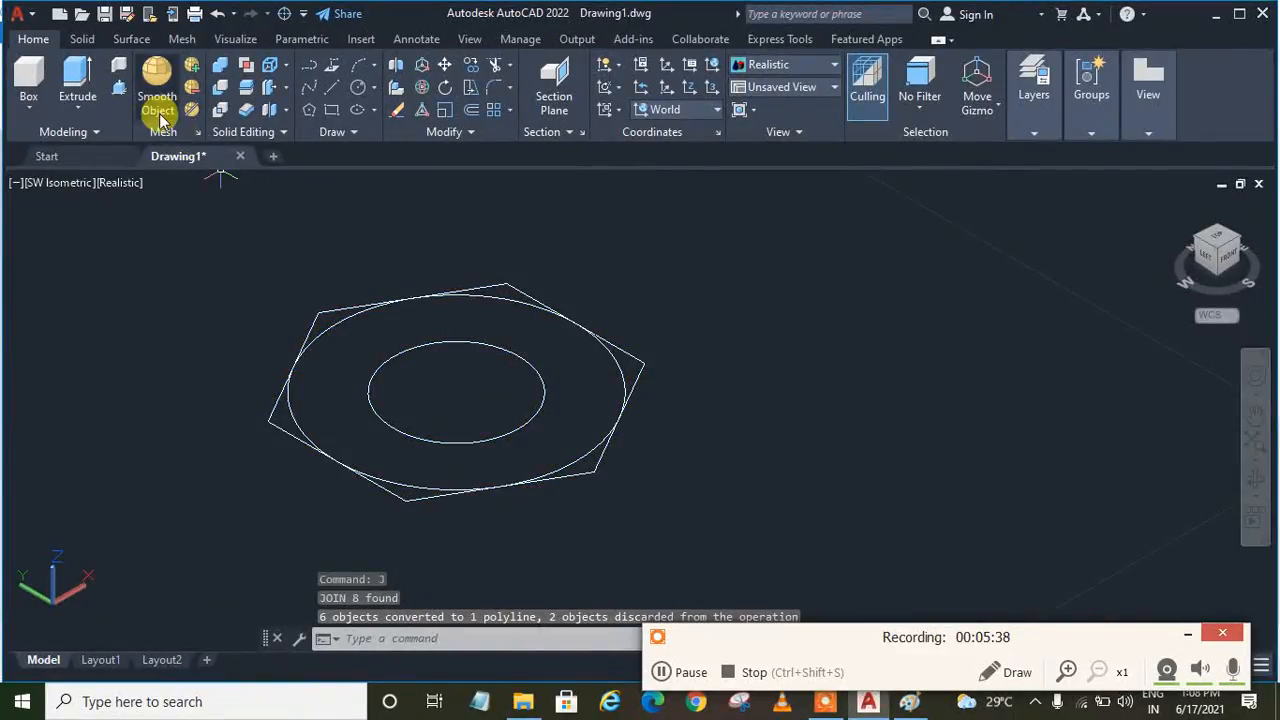
pyautogui.click(120, 100)
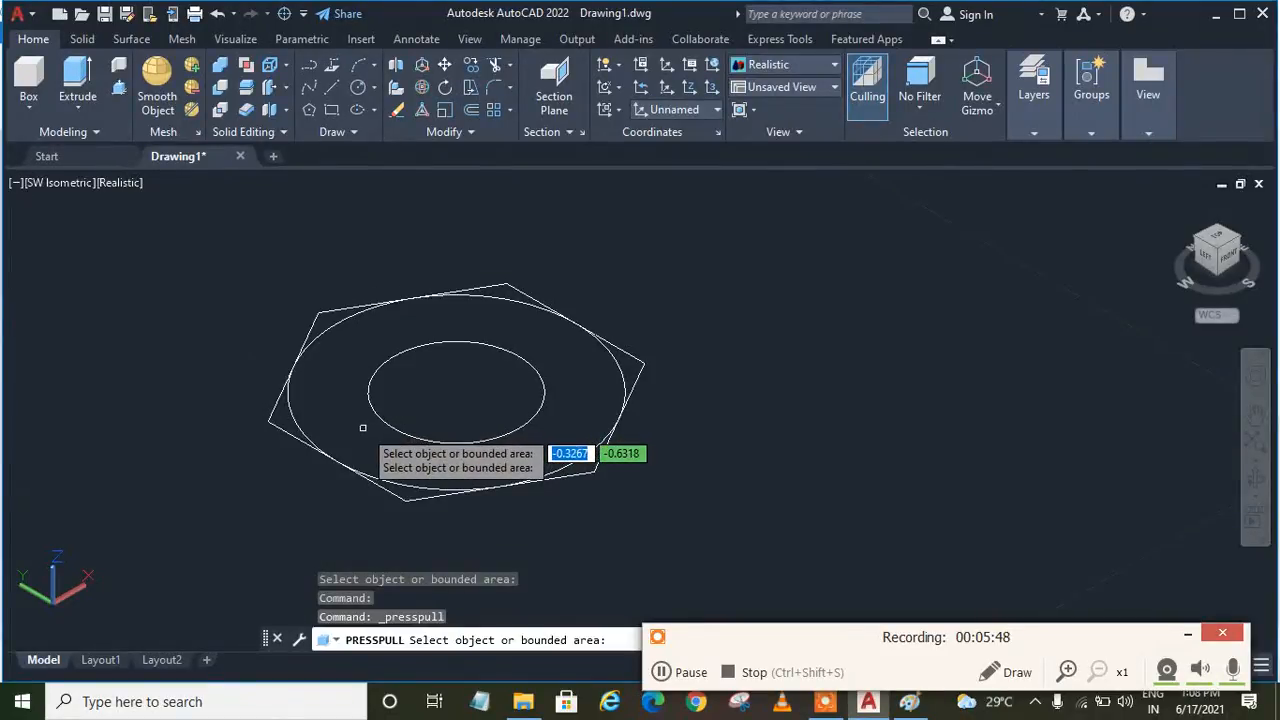
pyautogui.scroll(-2, 363, 428)
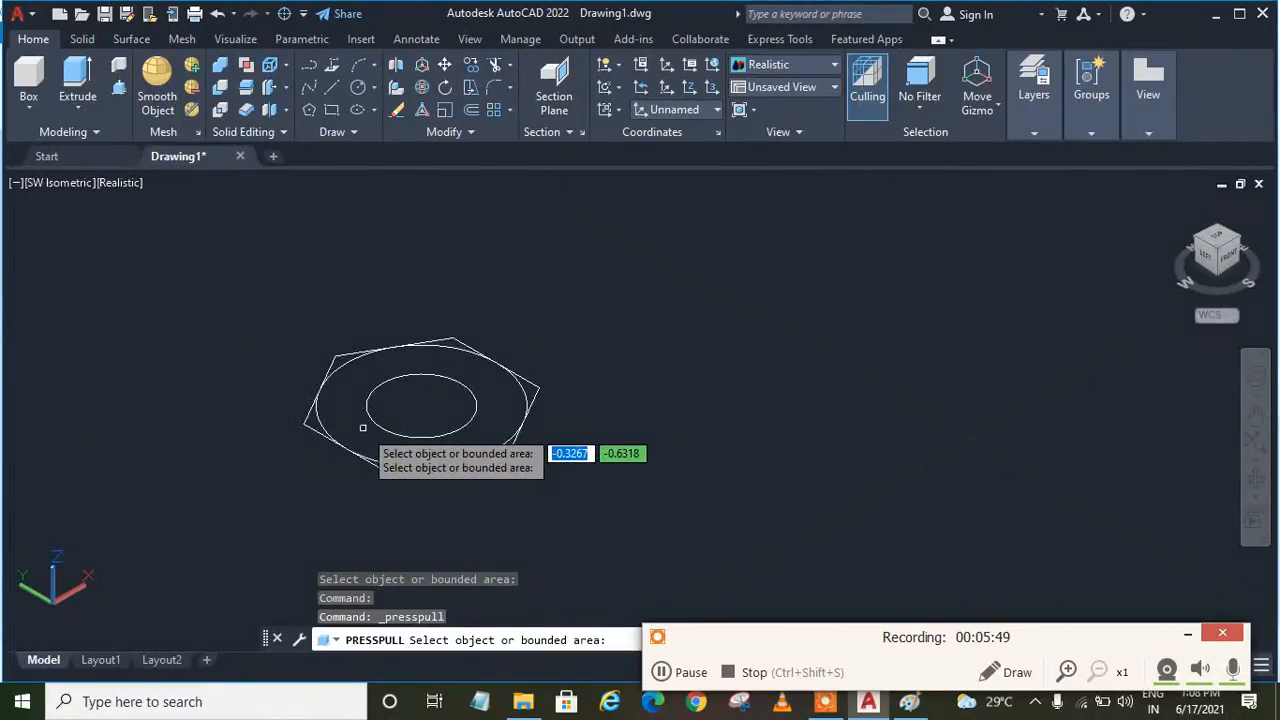
pyautogui.click(335, 358)
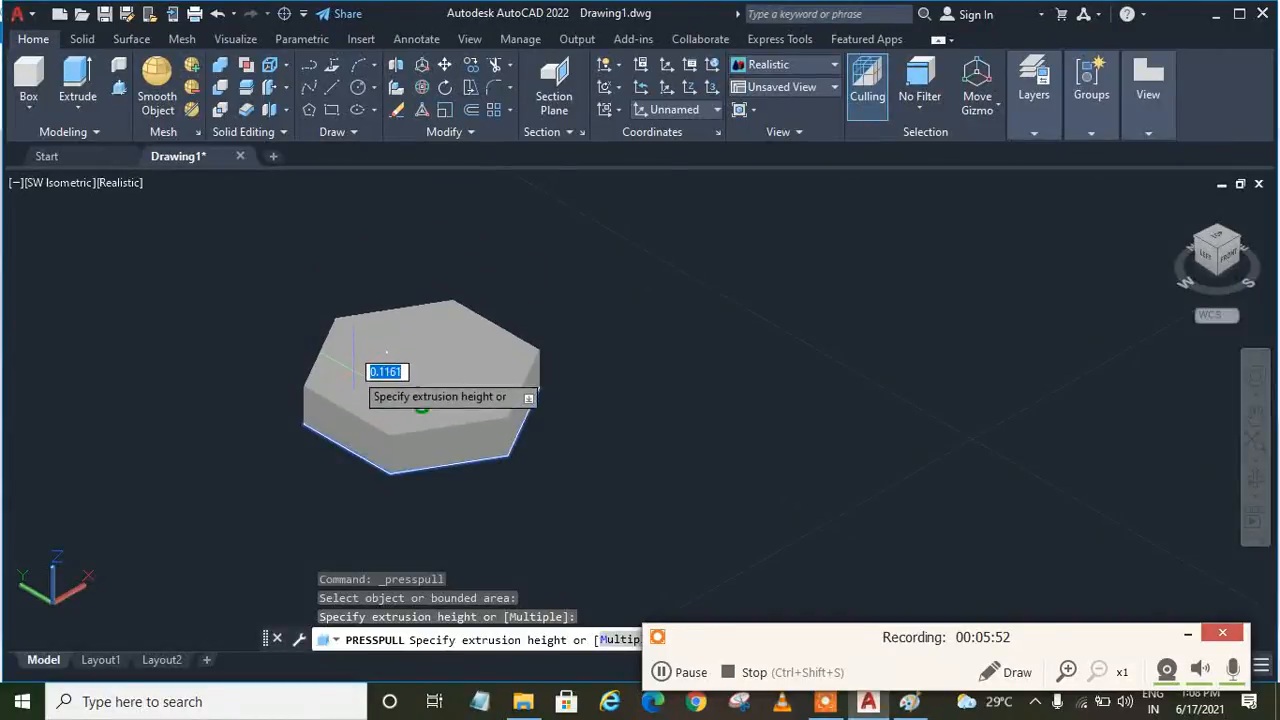
pyautogui.press('Escape')
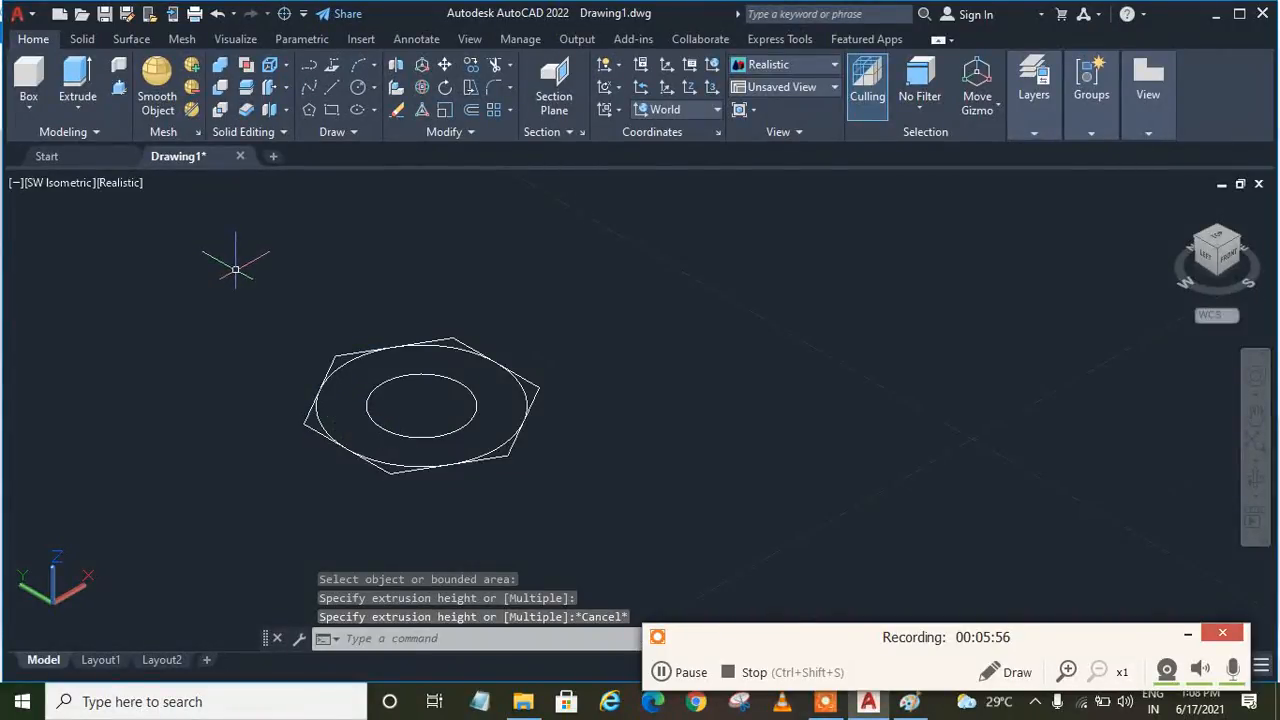
# Erase all of the nut's outline geometry from the drawing.
pyautogui.hotkey('ctrl', 'a')
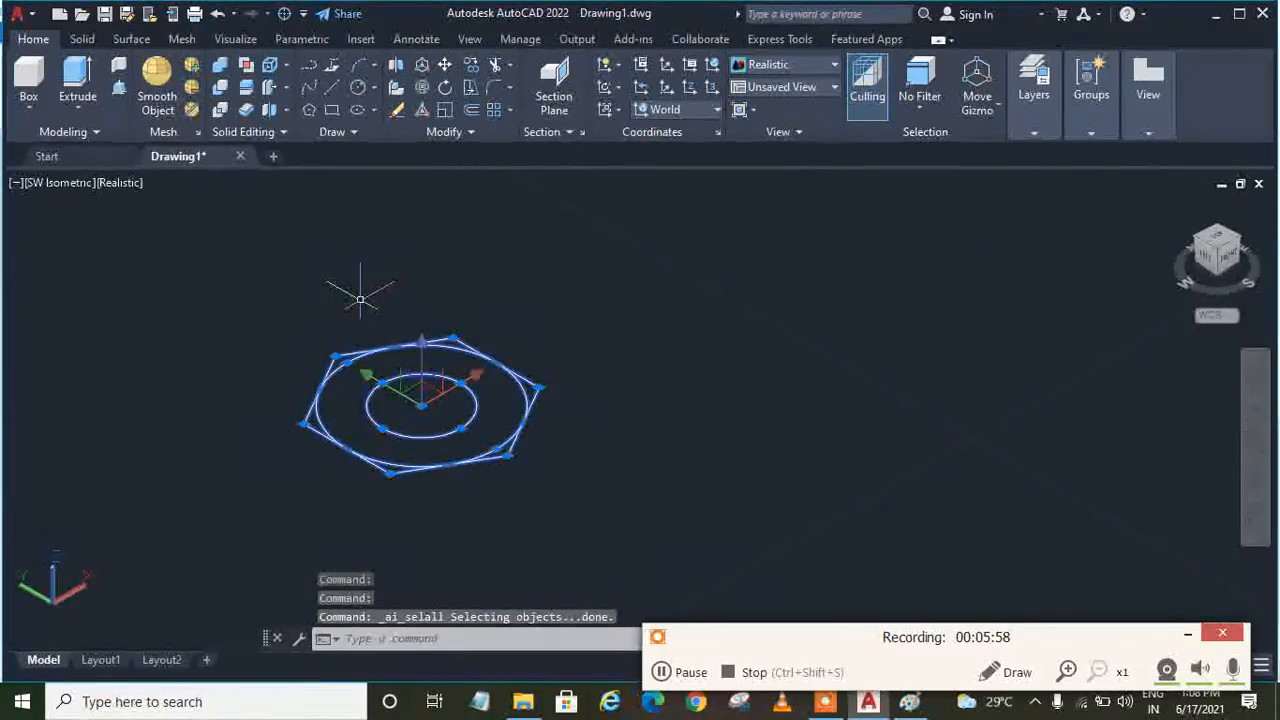
pyautogui.press('Delete')
pyautogui.click(688, 672)
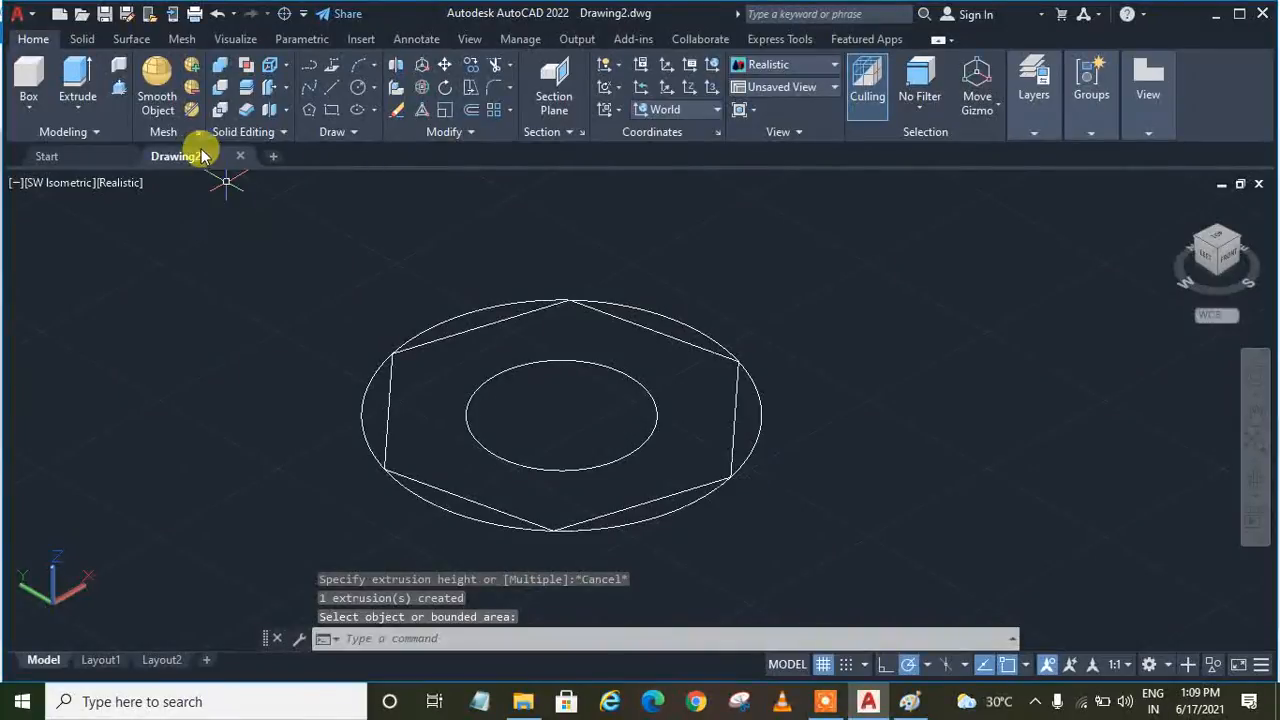
# Extrude the area between the hexagon and the inner circle upward by 3 with Presspull.
pyautogui.click(120, 89)
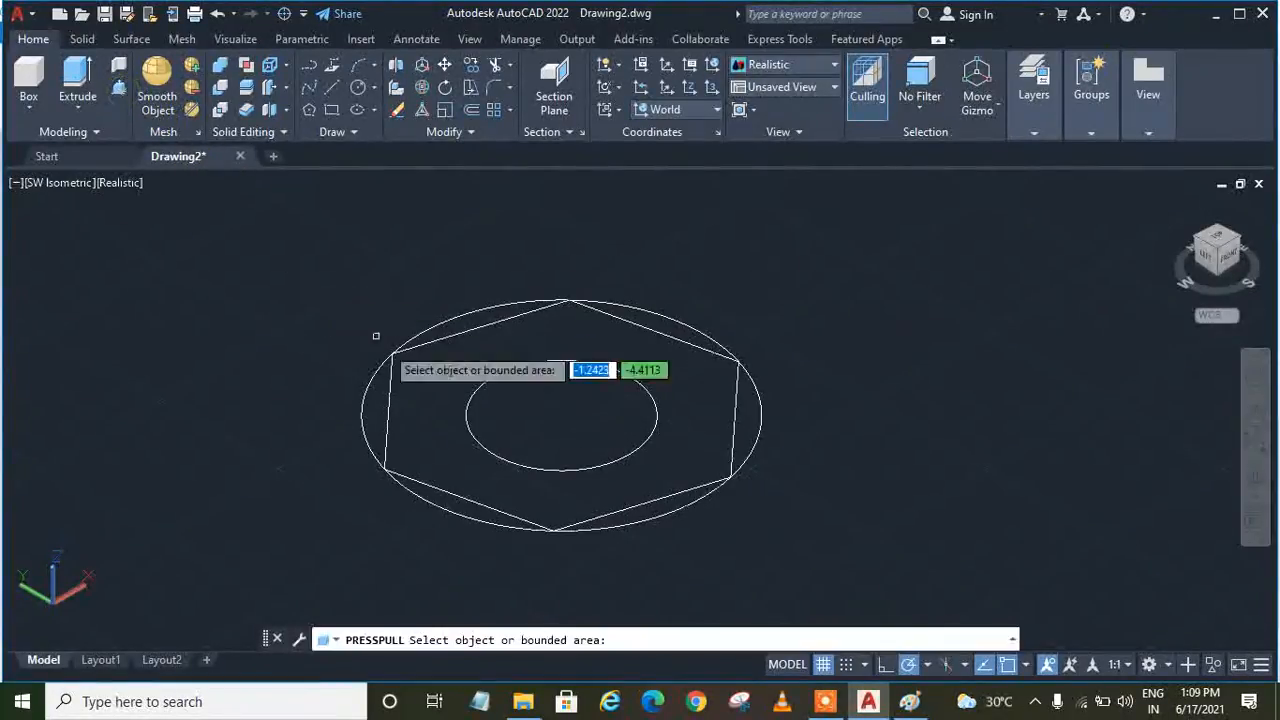
pyautogui.click(437, 425)
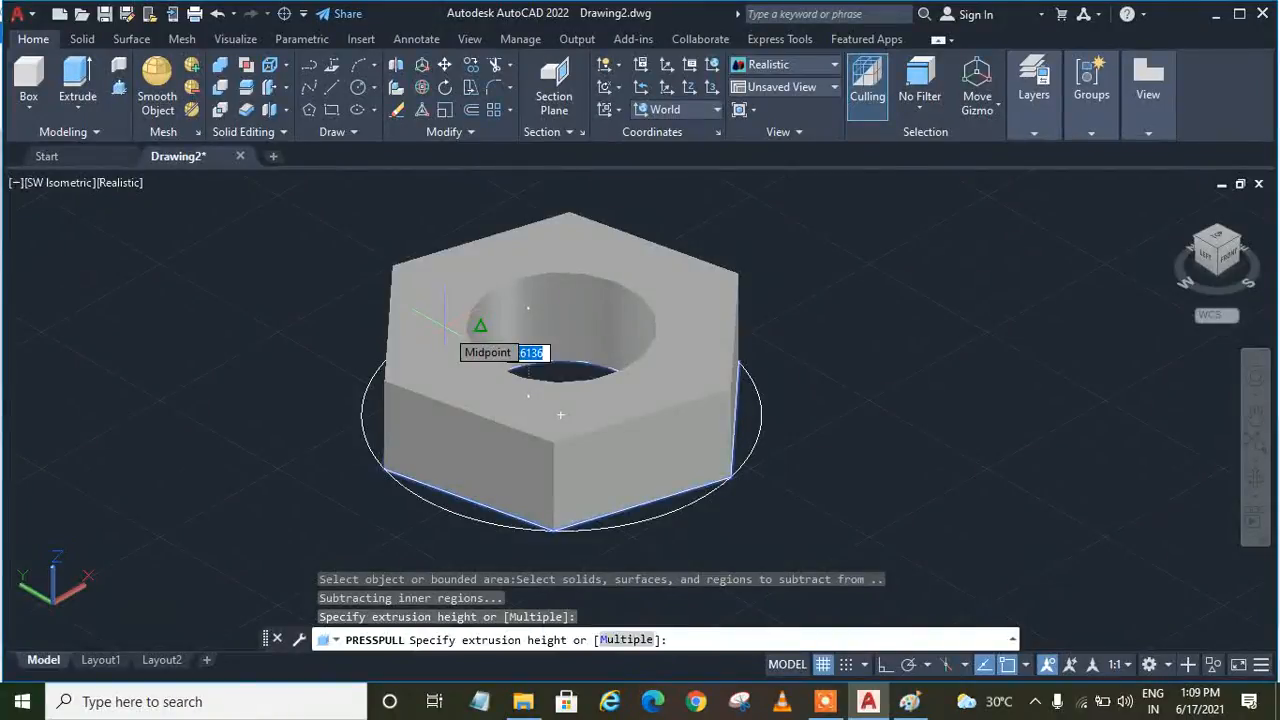
pyautogui.write('3')
pyautogui.press('Return')
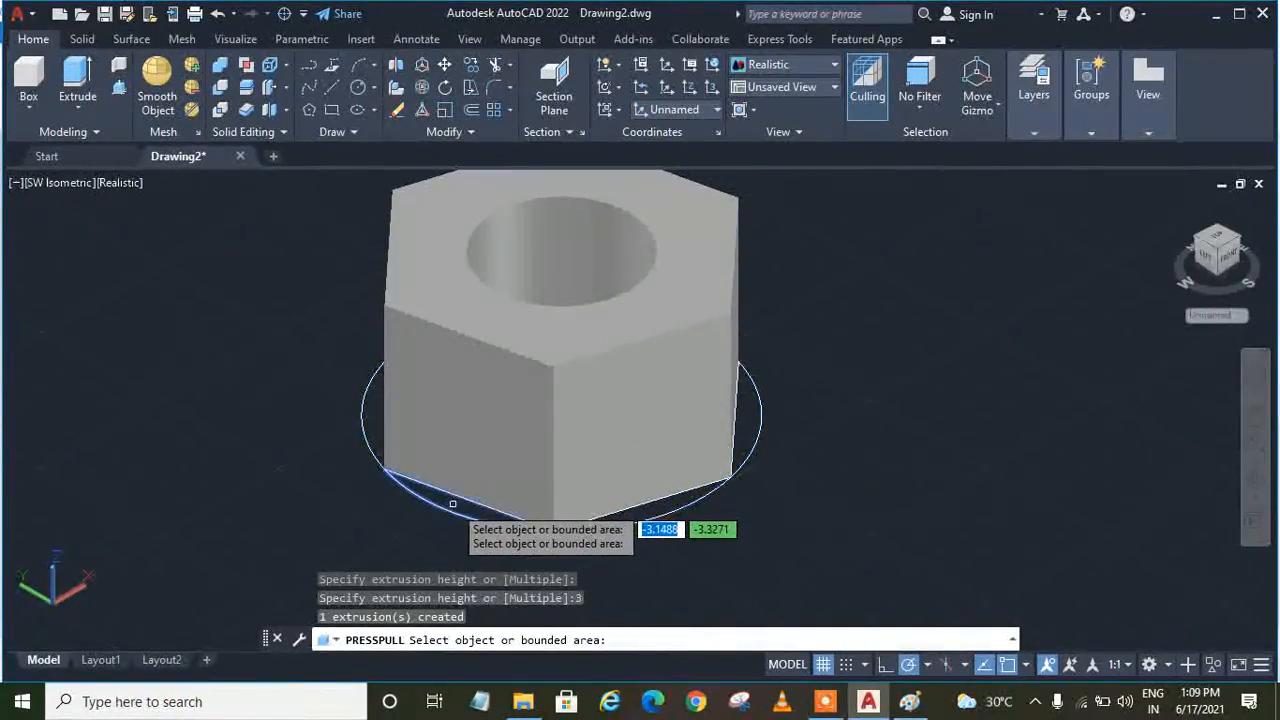
# Extrude the outer circle upward by 2 around the hexagonal solid and finish Presspull.
pyautogui.click(638, 523)
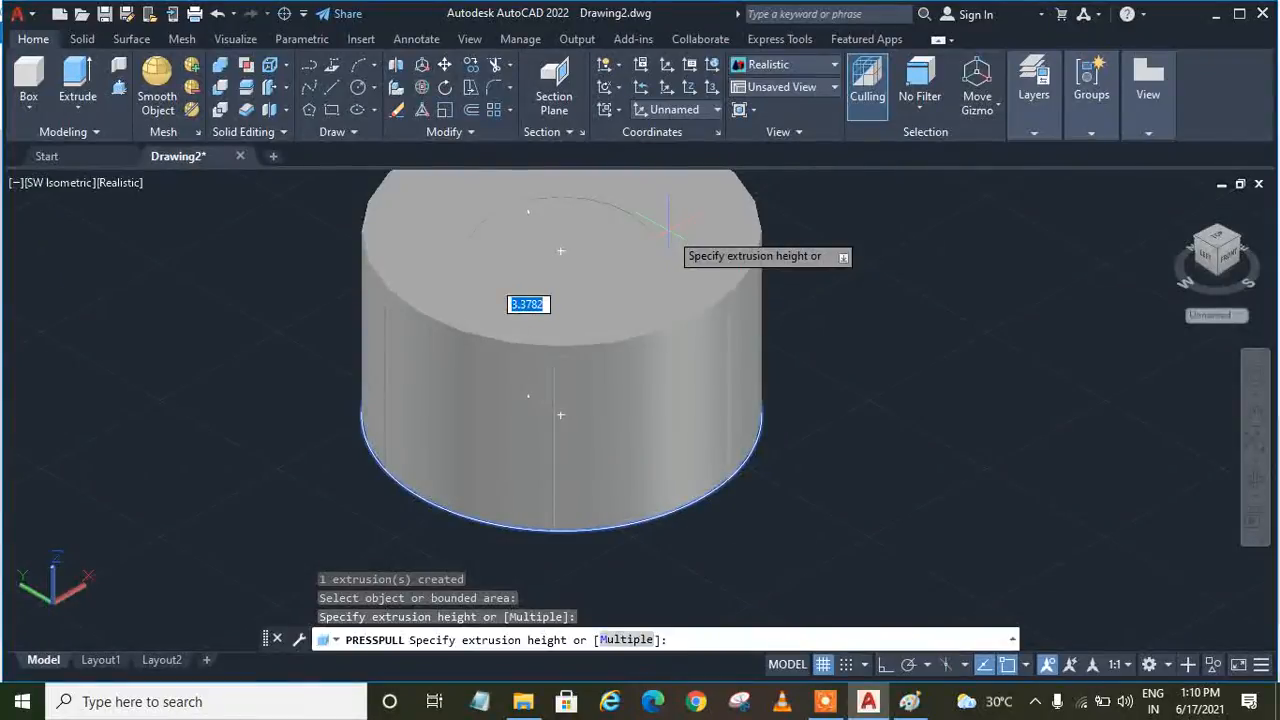
pyautogui.write('2')
pyautogui.press('Return')
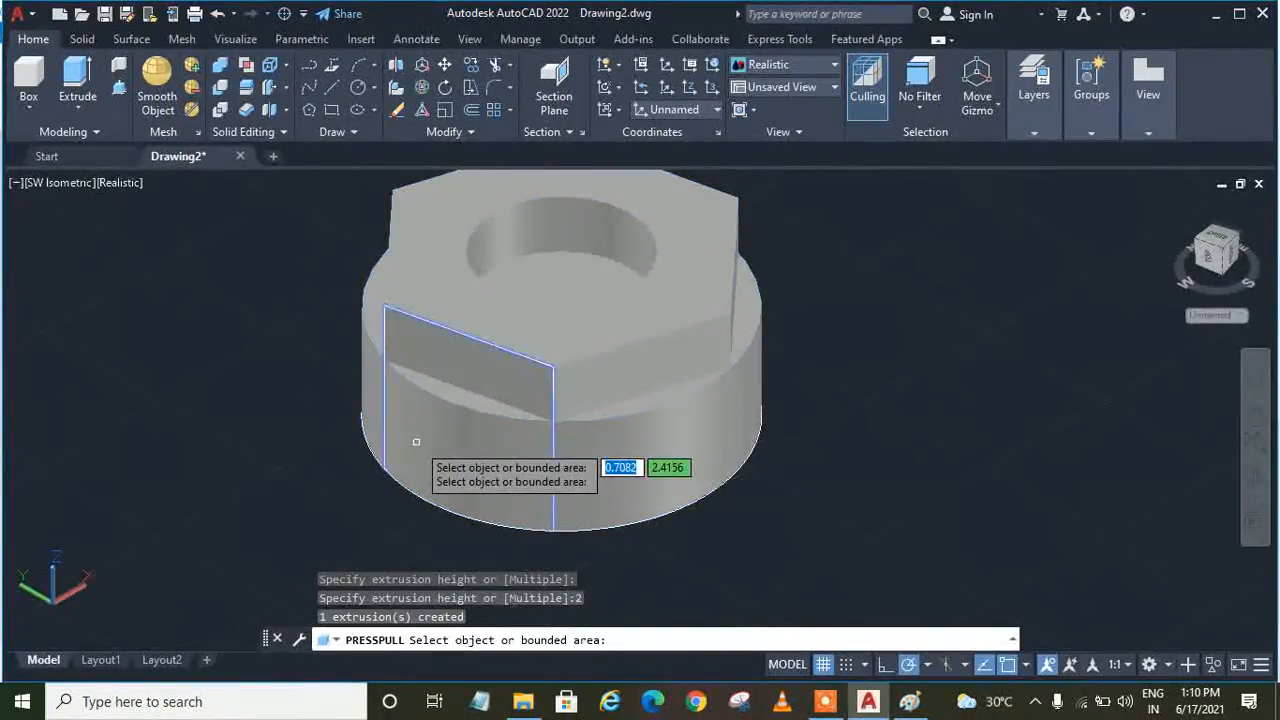
pyautogui.press('Return')
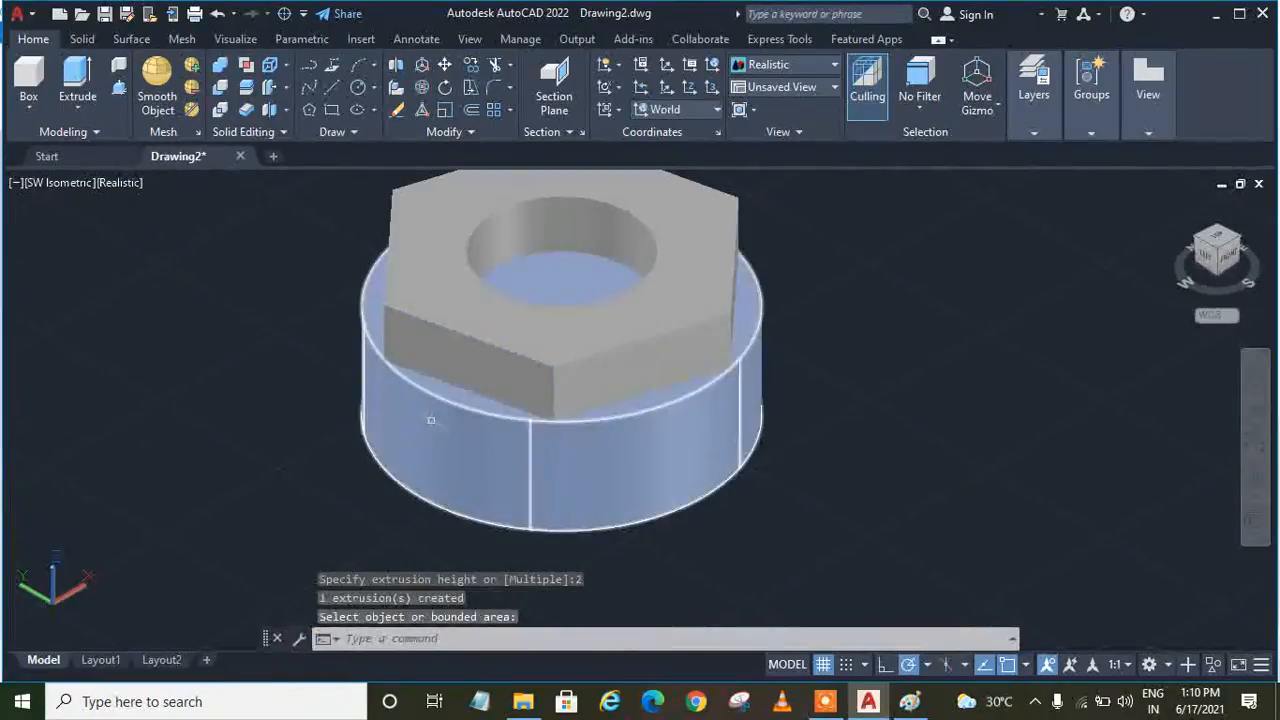
# Undo the Presspull extrusions of the nut.
pyautogui.hotkey('ctrl', 'z')
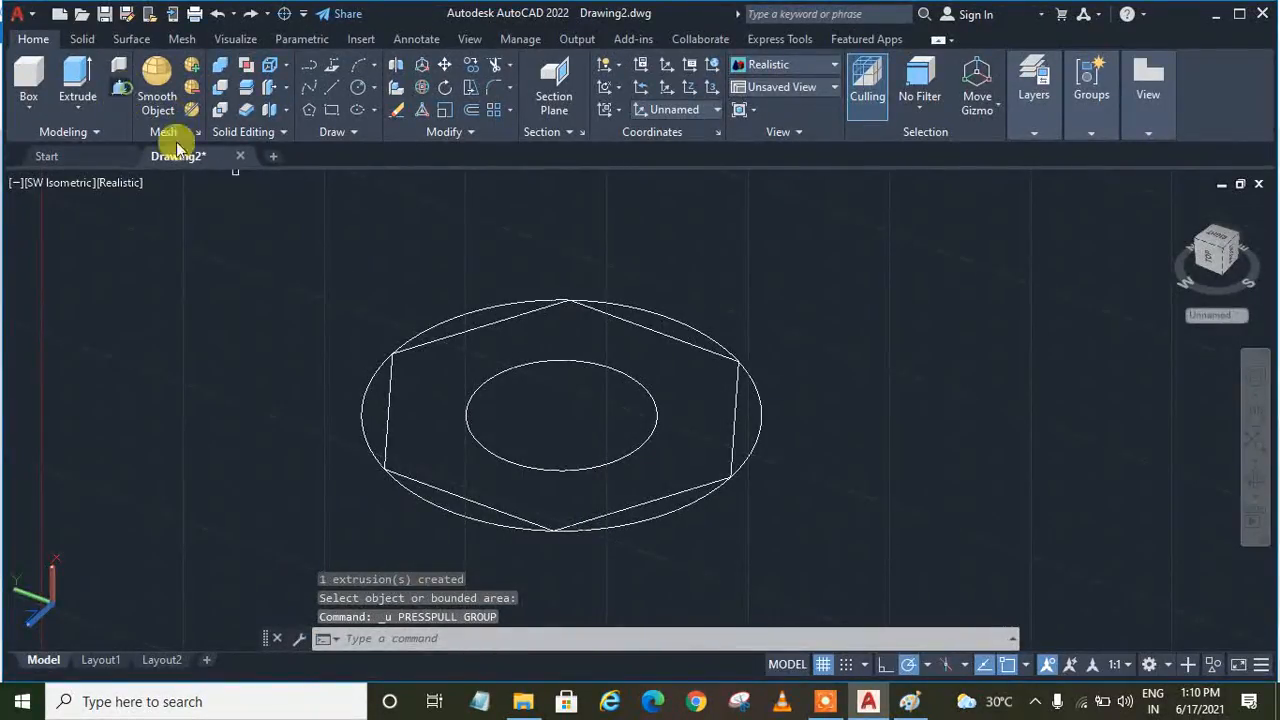
pyautogui.hotkey('ctrl', 'shift', 'e')
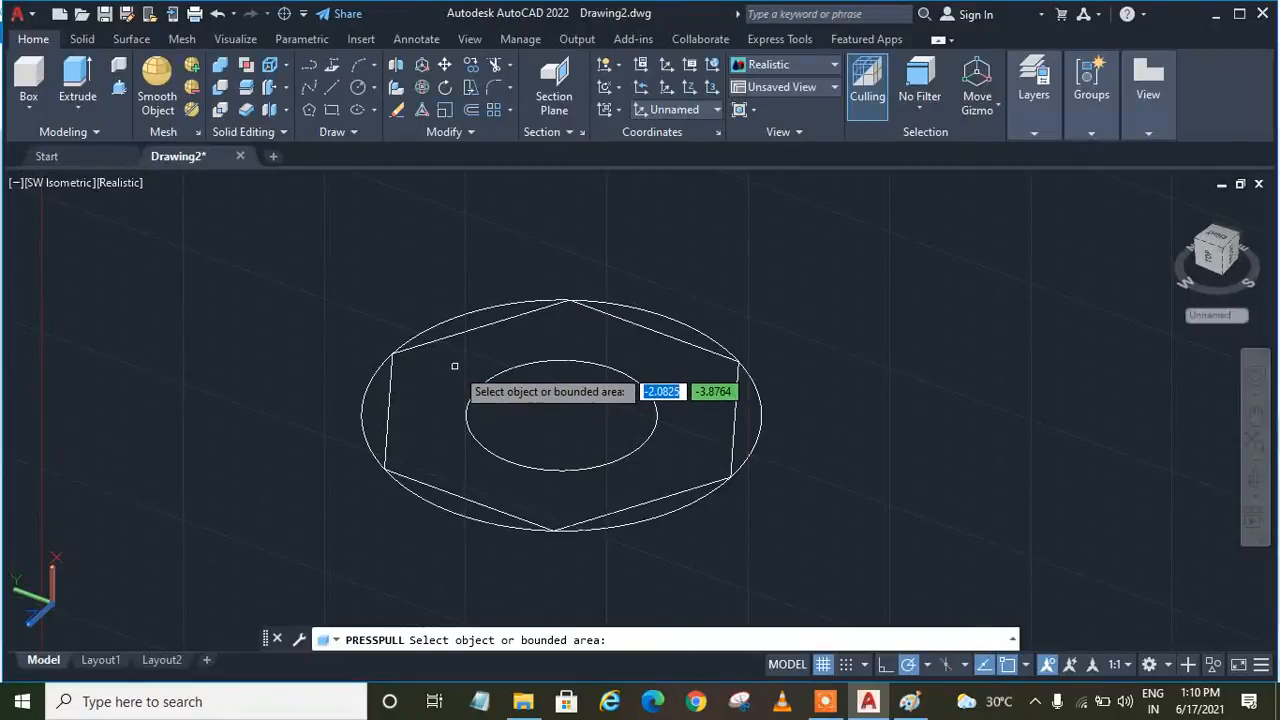
pyautogui.press('Escape')
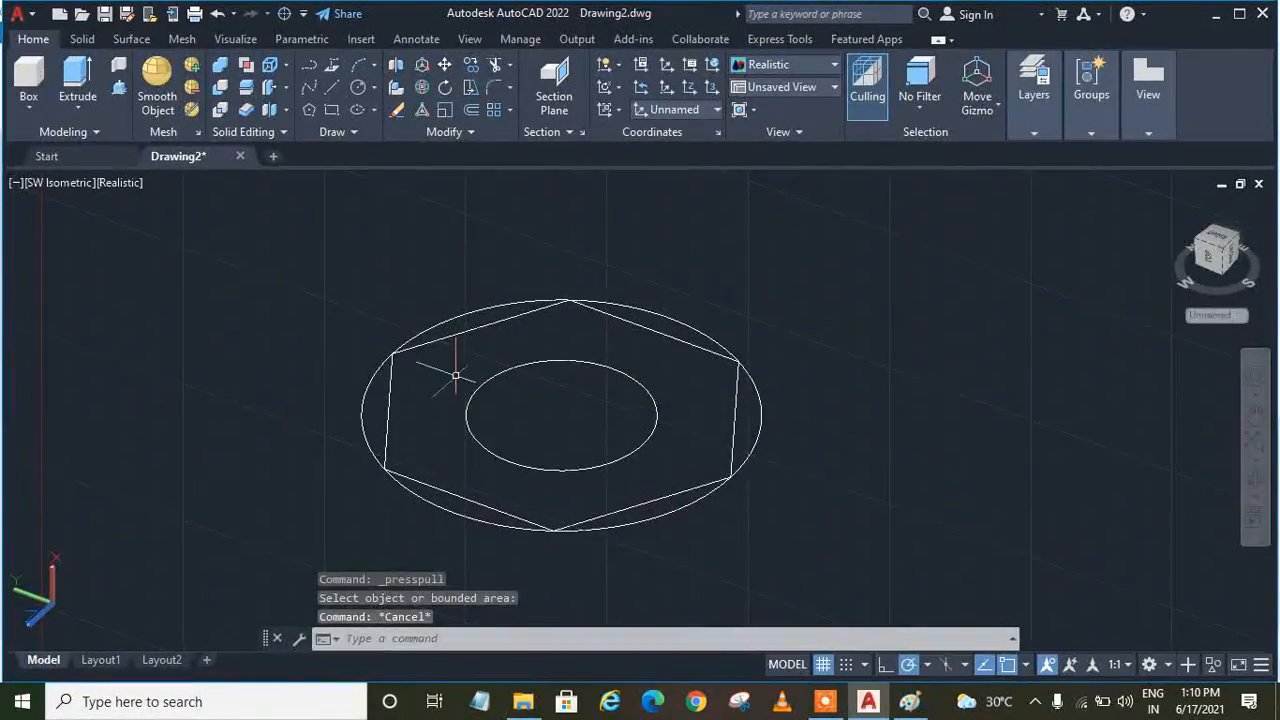
pyautogui.click(115, 89)
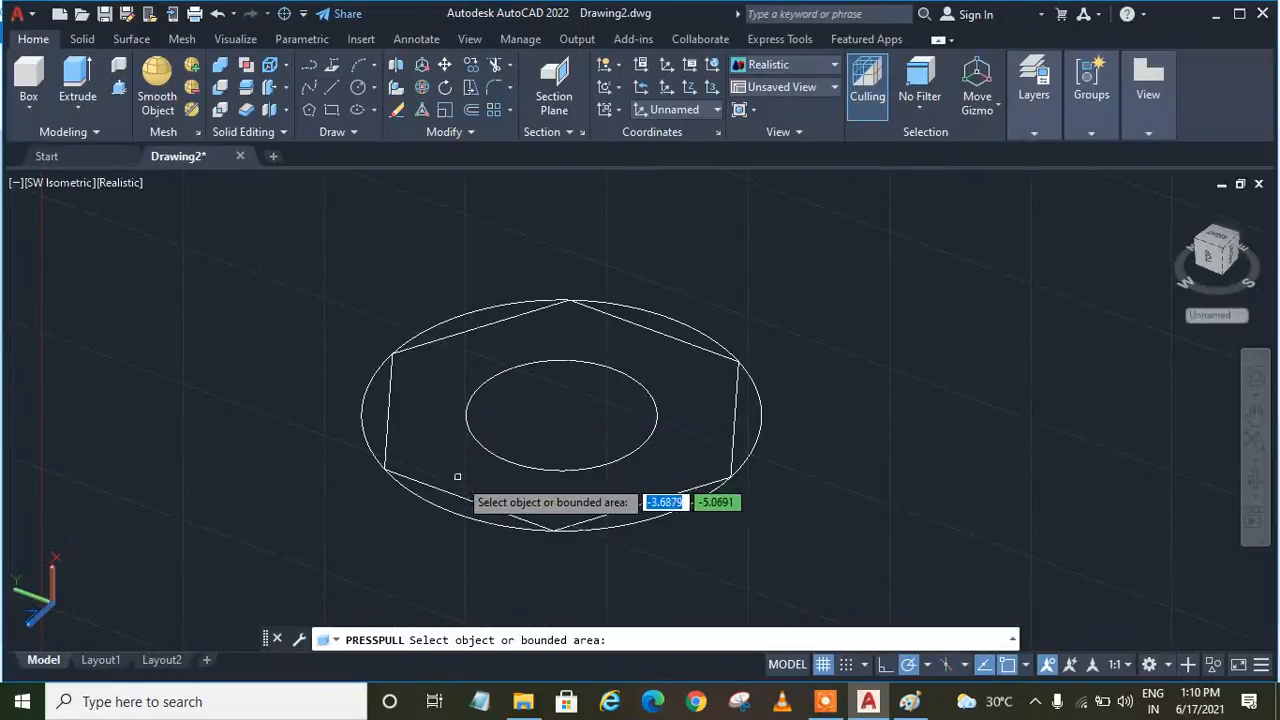
pyautogui.press('Return')
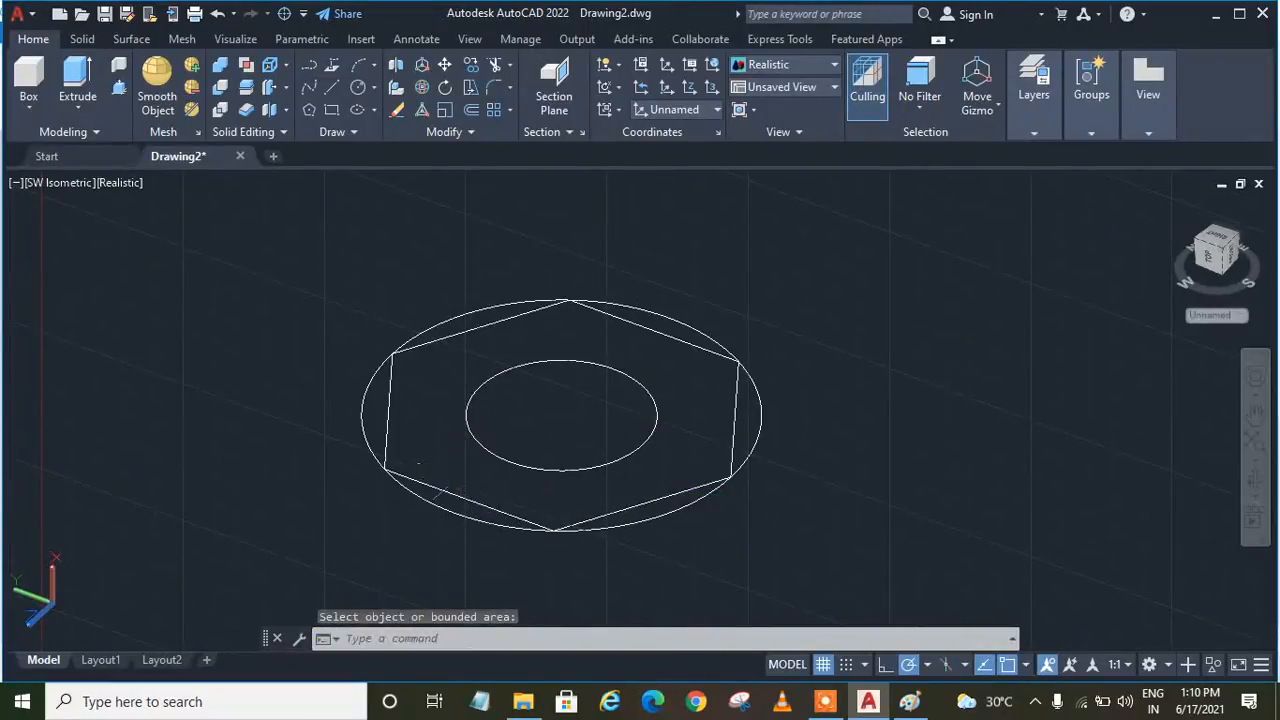
pyautogui.hotkey('ctrl', 'y')
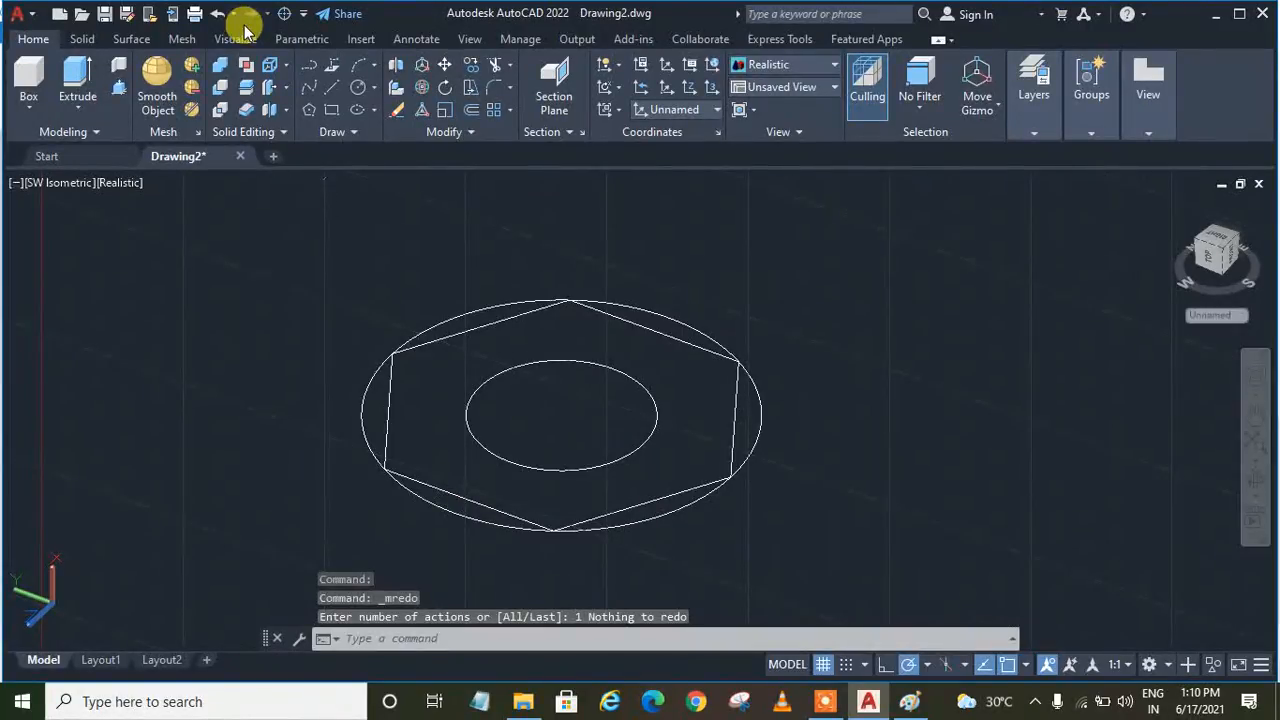
pyautogui.click(118, 89)
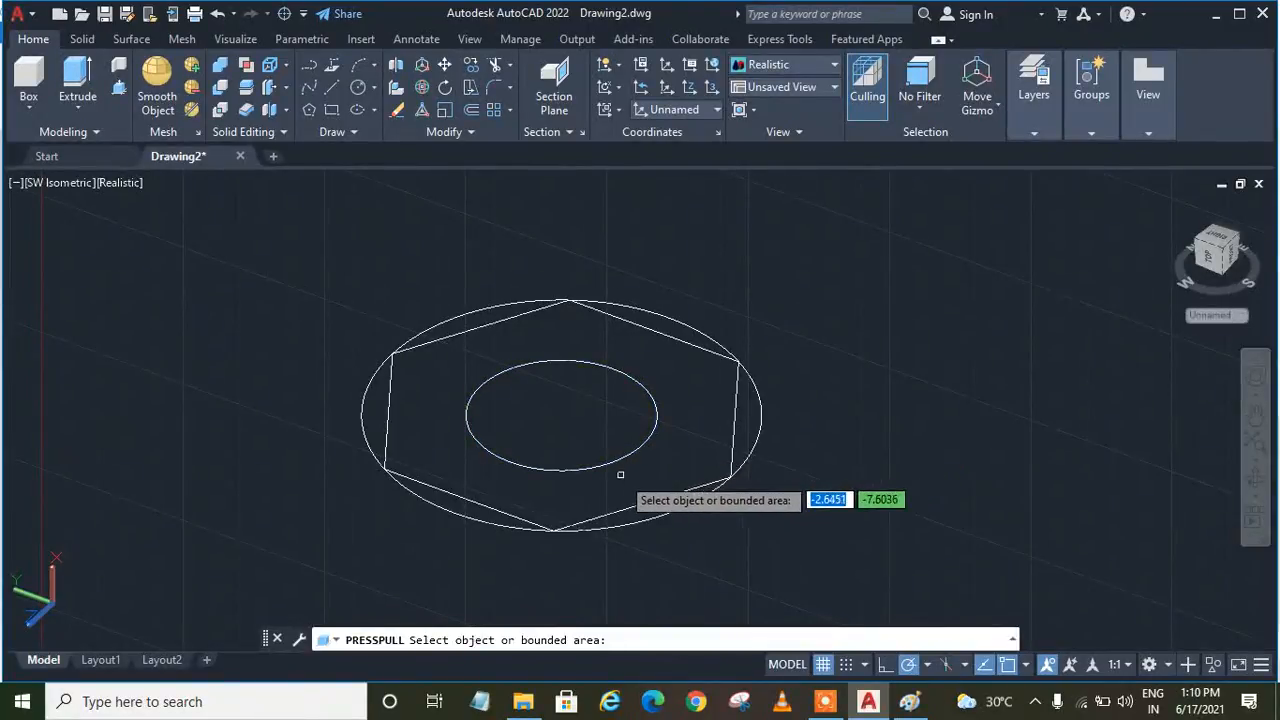
pyautogui.click(843, 704)
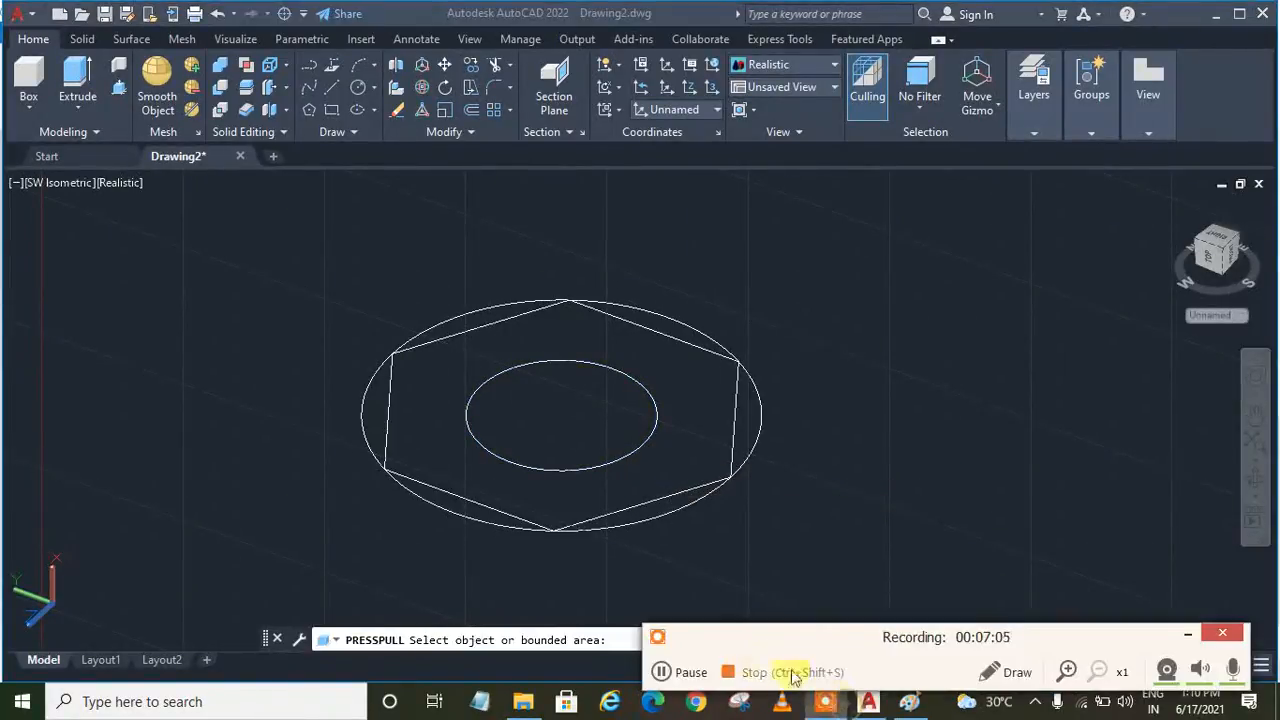
pyautogui.click(697, 683)
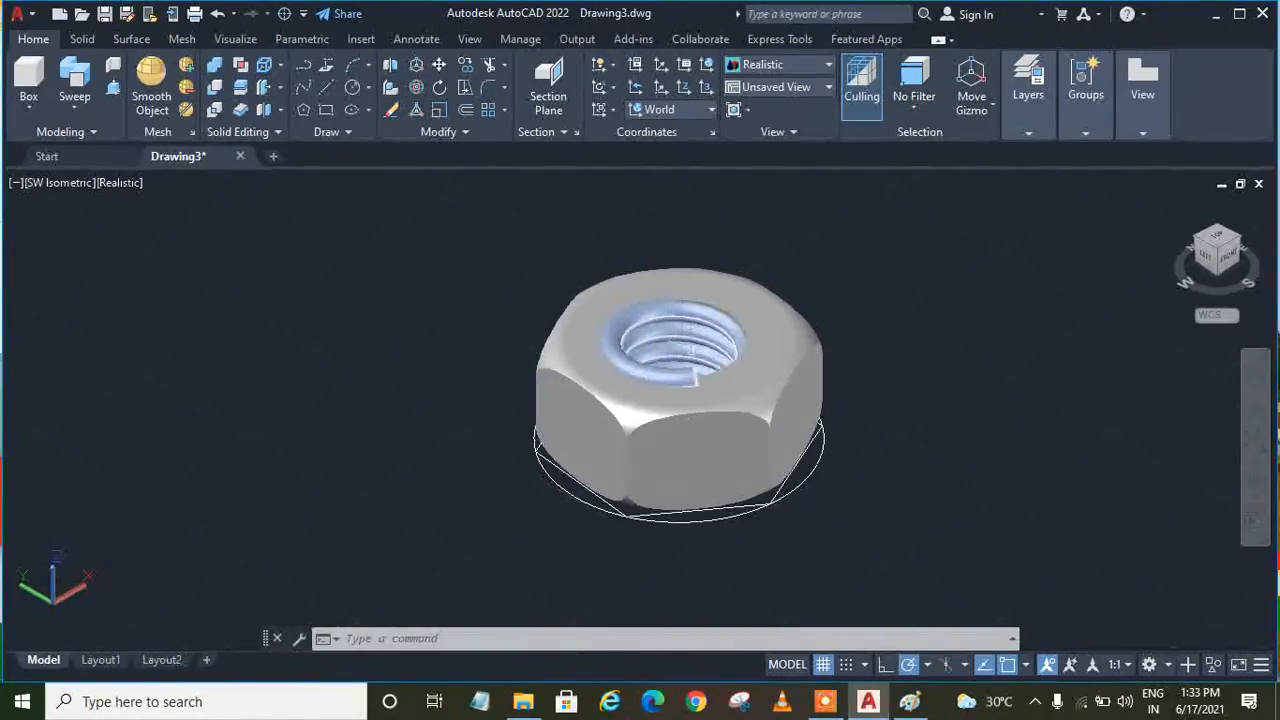
pyautogui.click(209, 88)
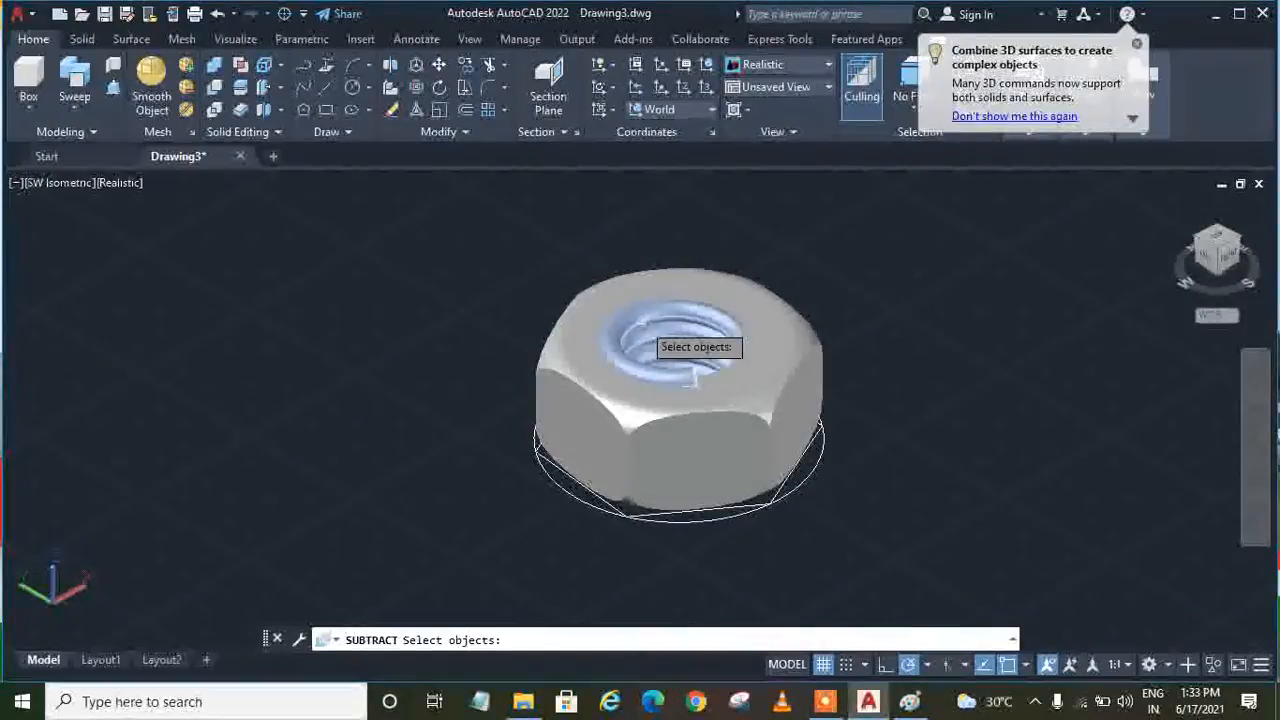
pyautogui.click(640, 320)
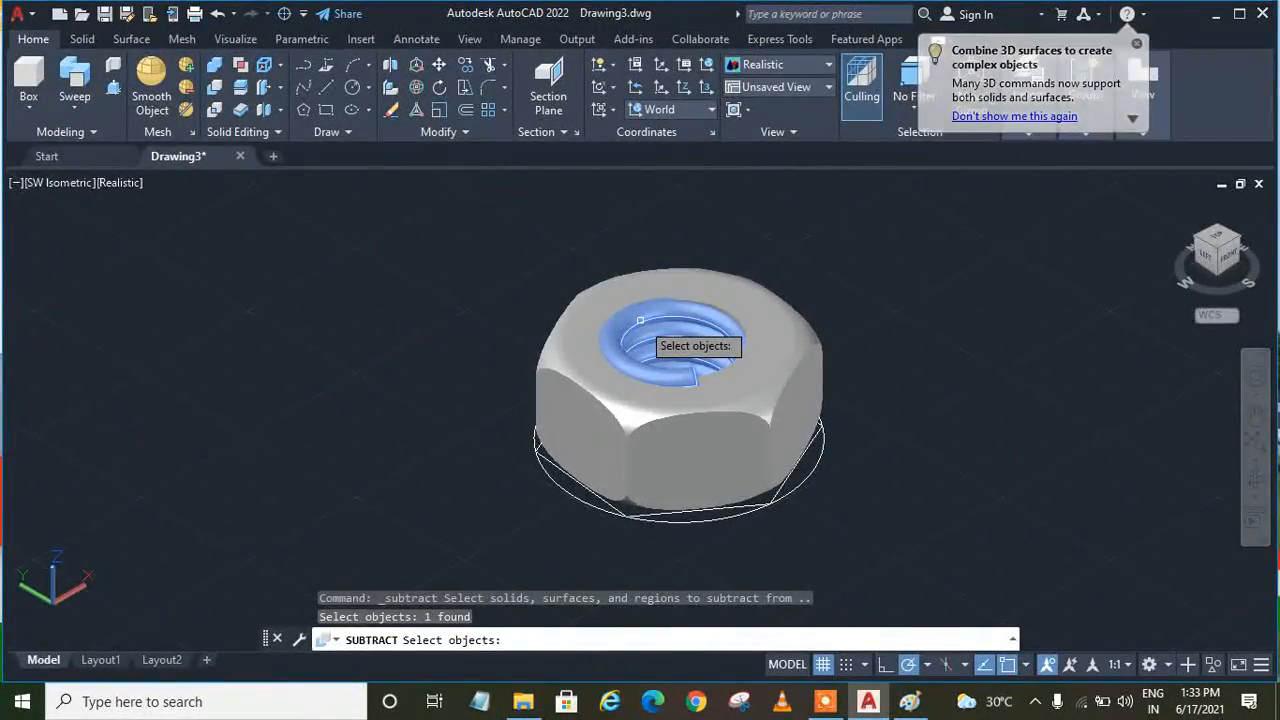
pyautogui.press('Return')
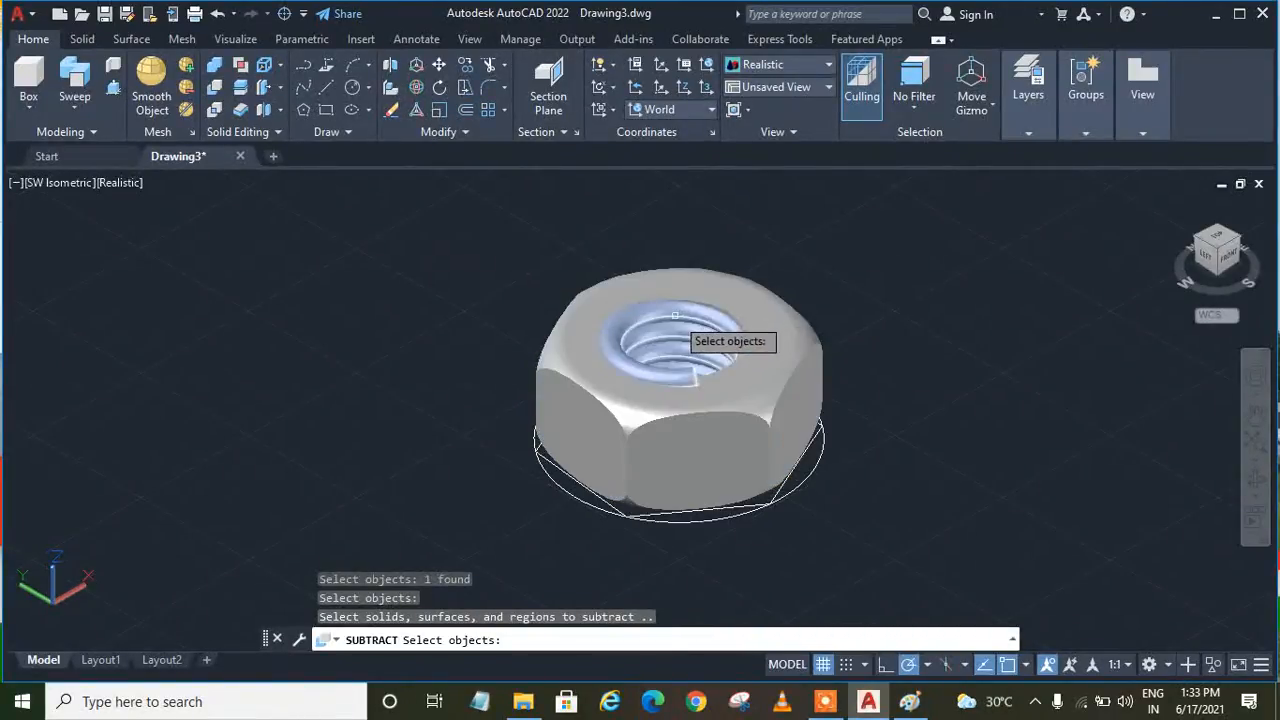
pyautogui.press('Return')
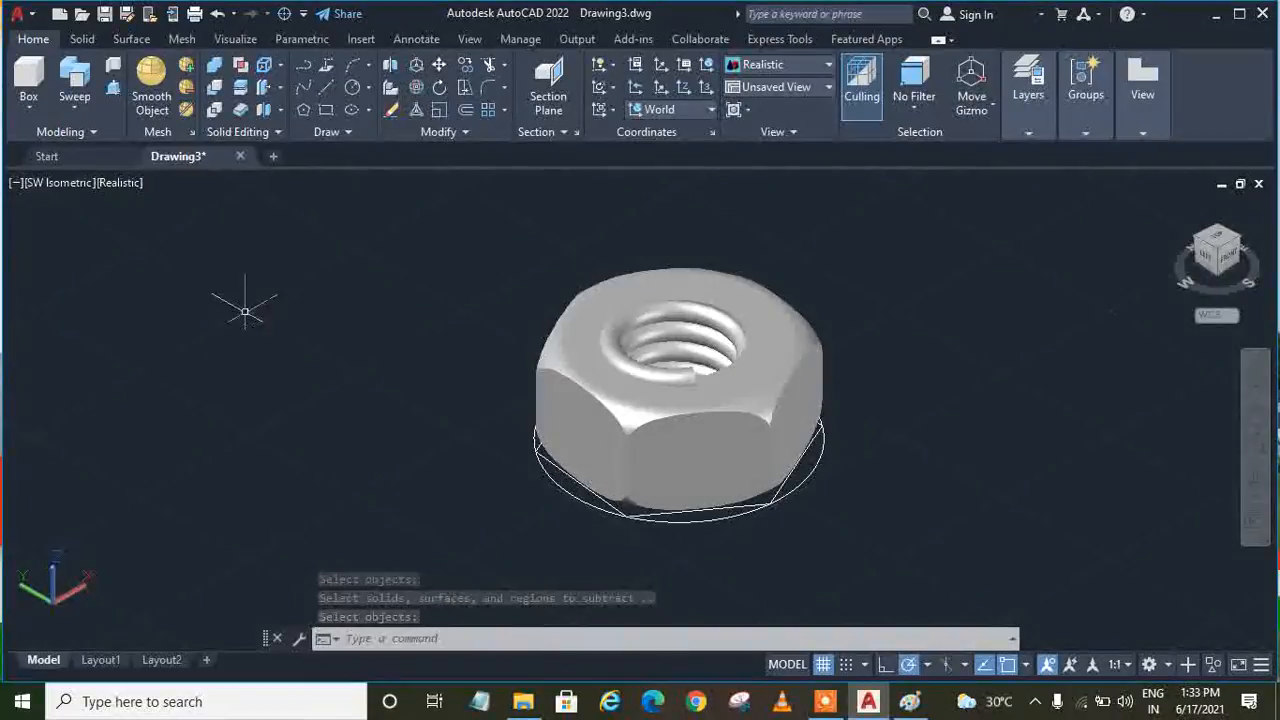
# Subtract the helical thread coil from the hexagonal nut and view the threaded hole from a higher angle.
pyautogui.click(220, 89)
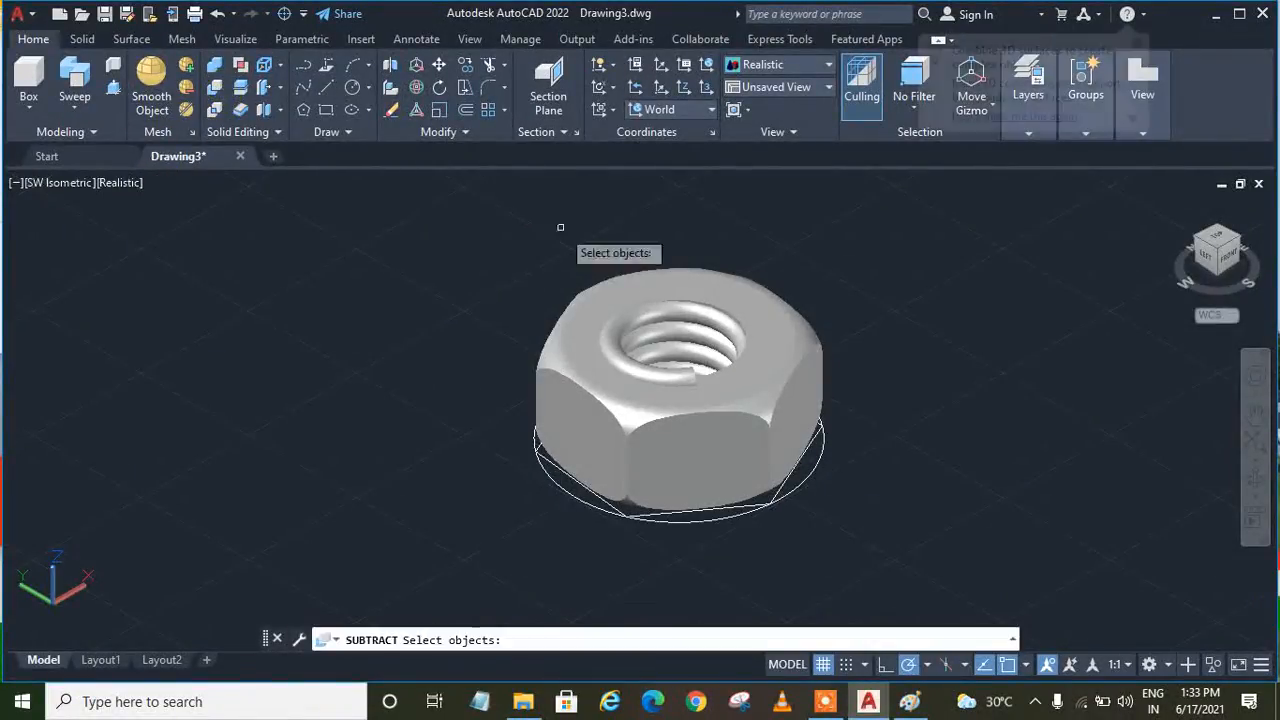
pyautogui.click(595, 299)
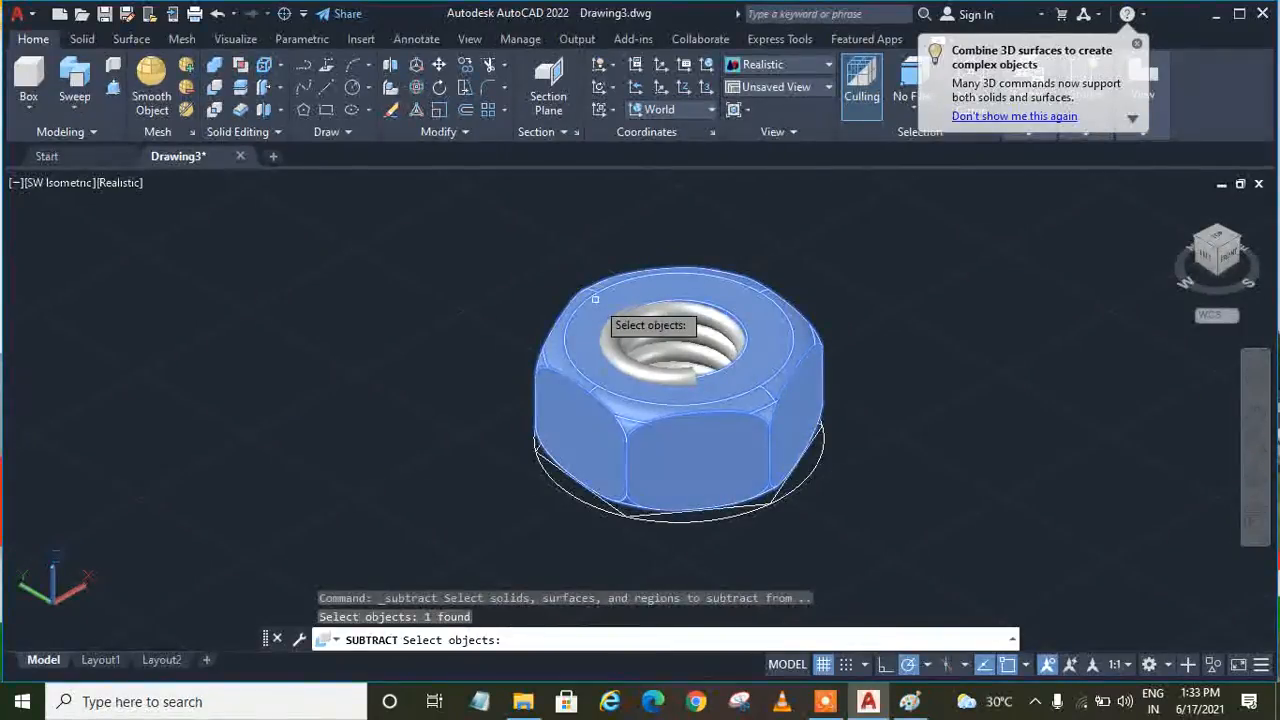
pyautogui.press('Return')
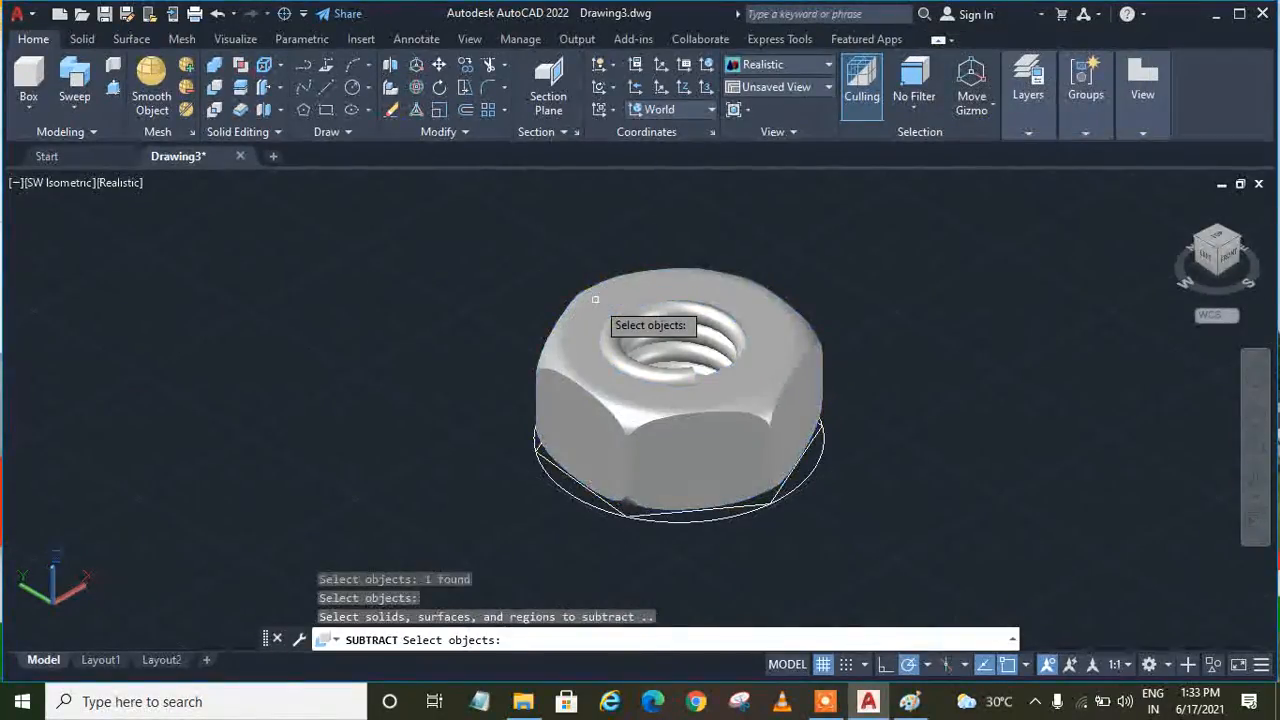
pyautogui.click(638, 315)
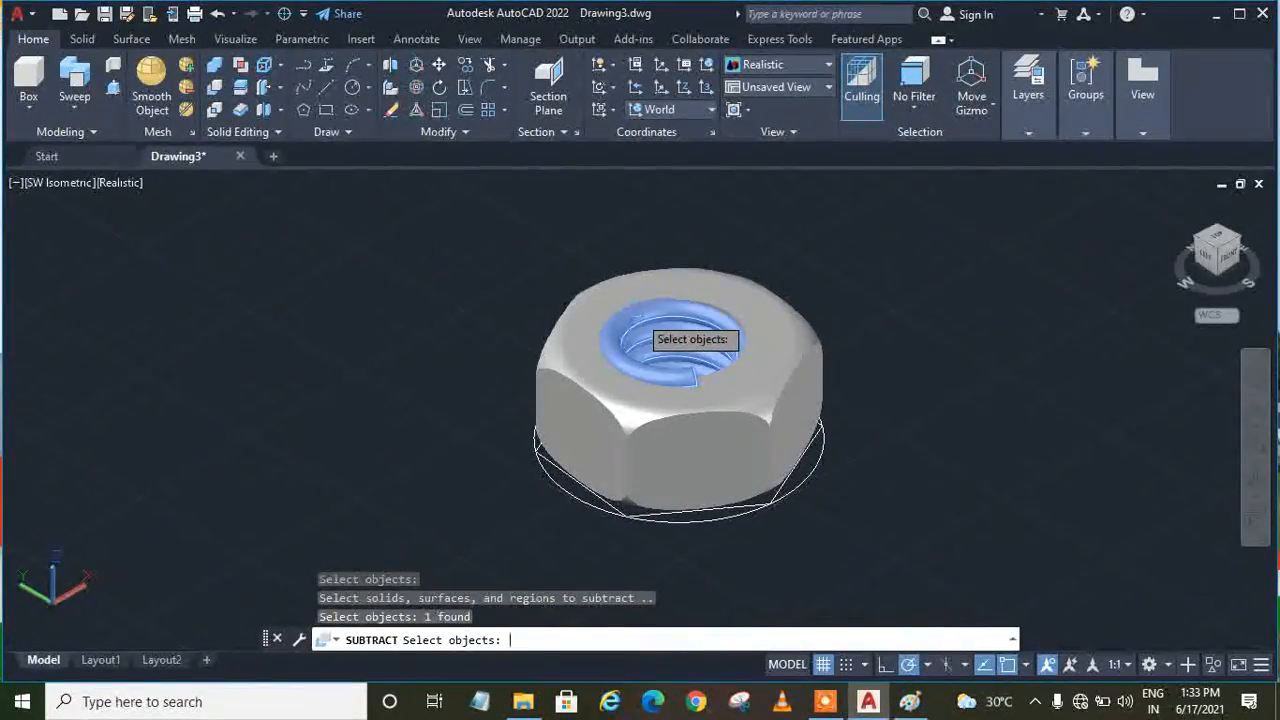
pyautogui.press('Return')
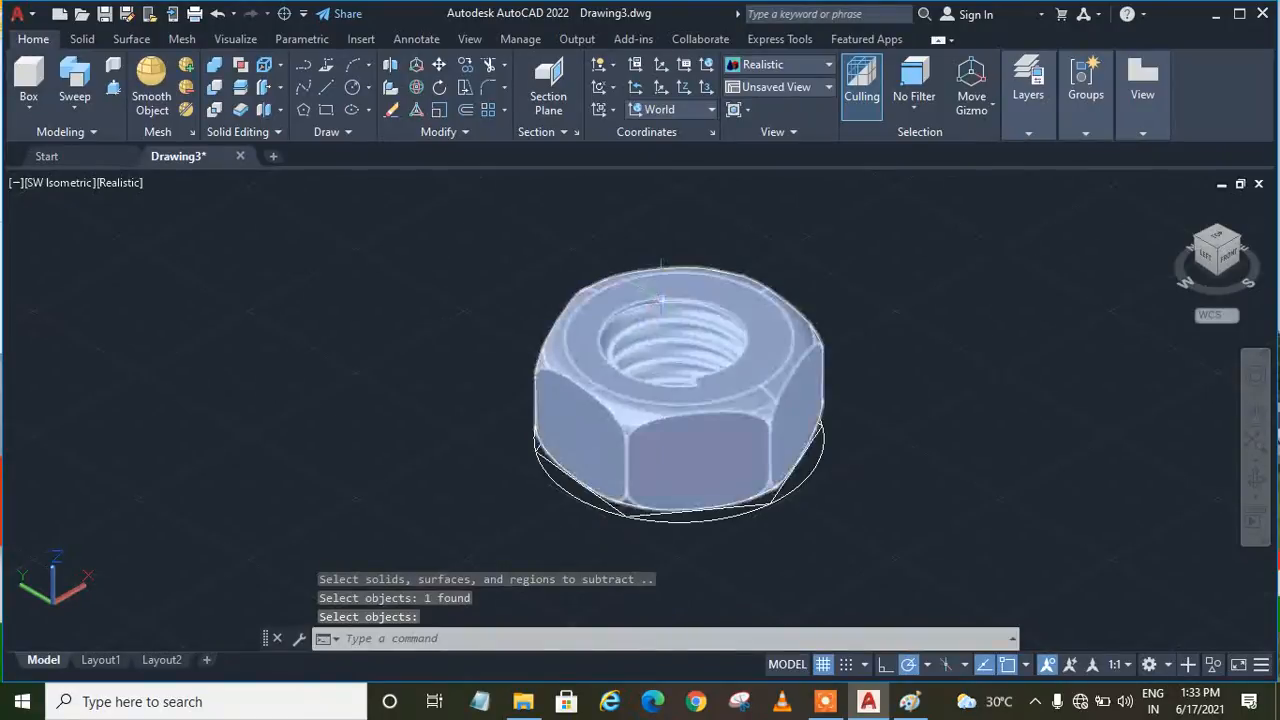
pyautogui.click(1251, 483)
pyautogui.moveTo(768, 373); pyautogui.dragTo(745, 456)
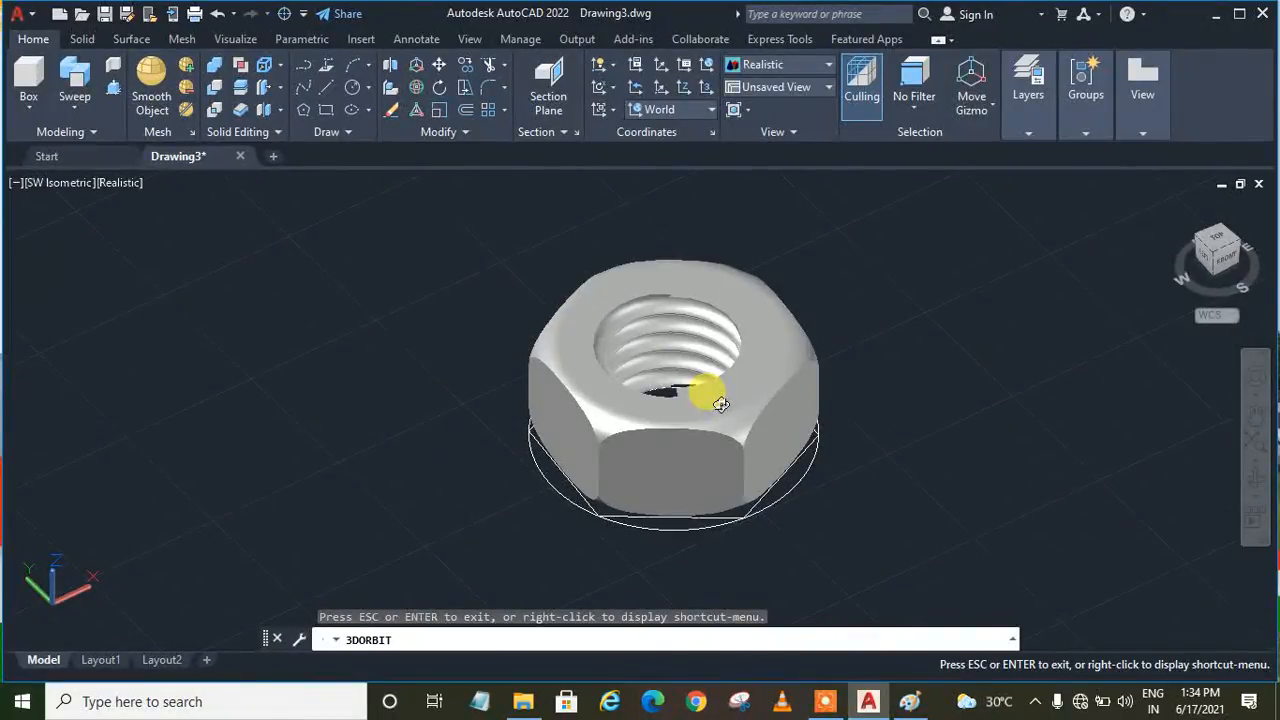
pyautogui.click(826, 703)
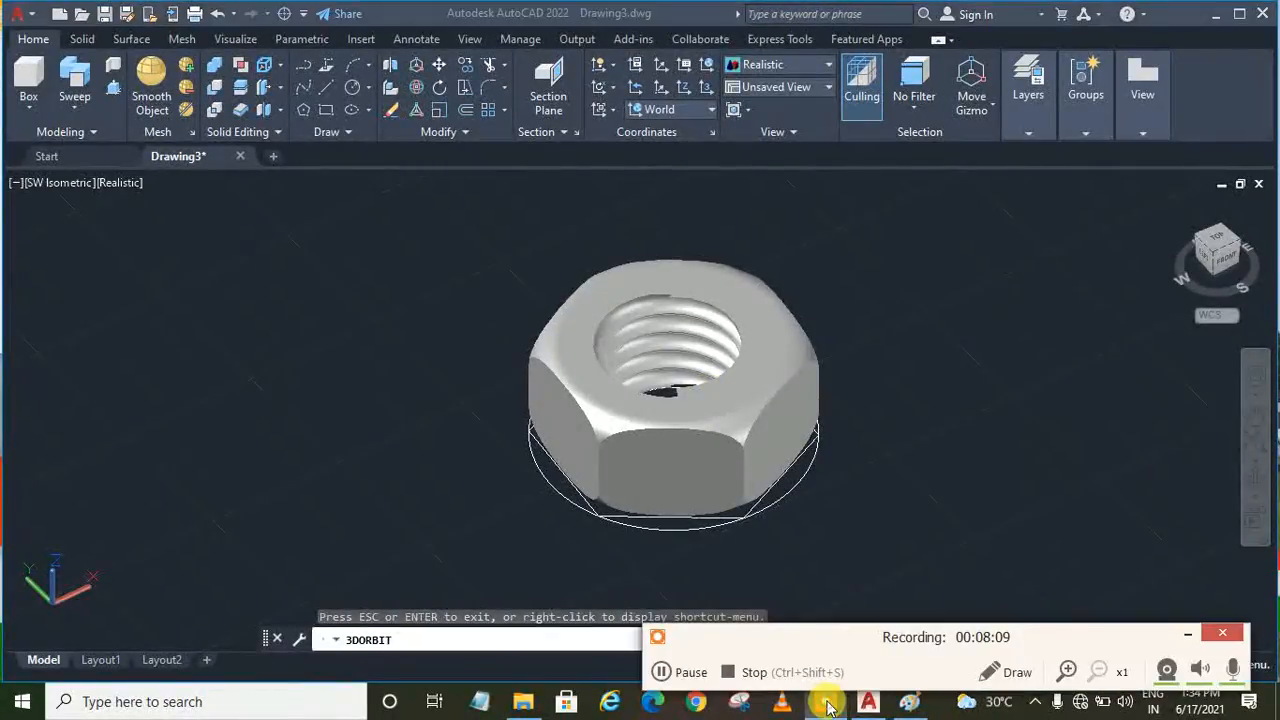
pyautogui.click(680, 672)
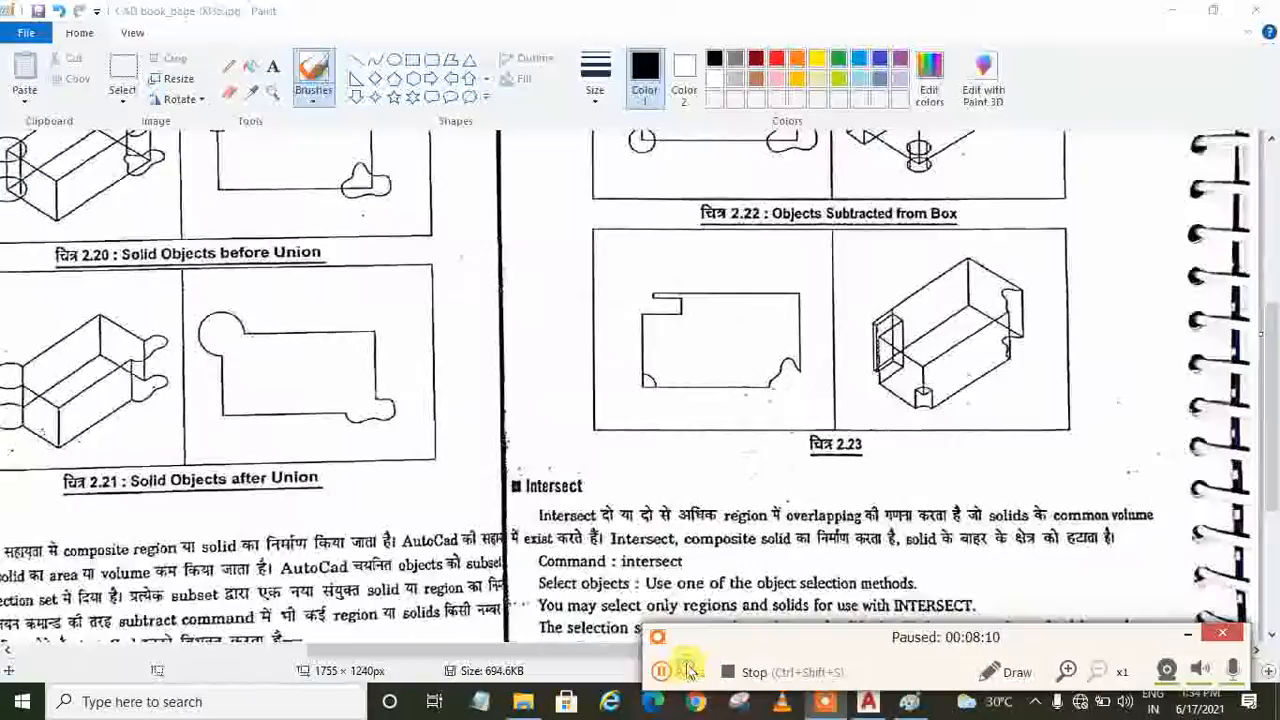
pyautogui.click(662, 671)
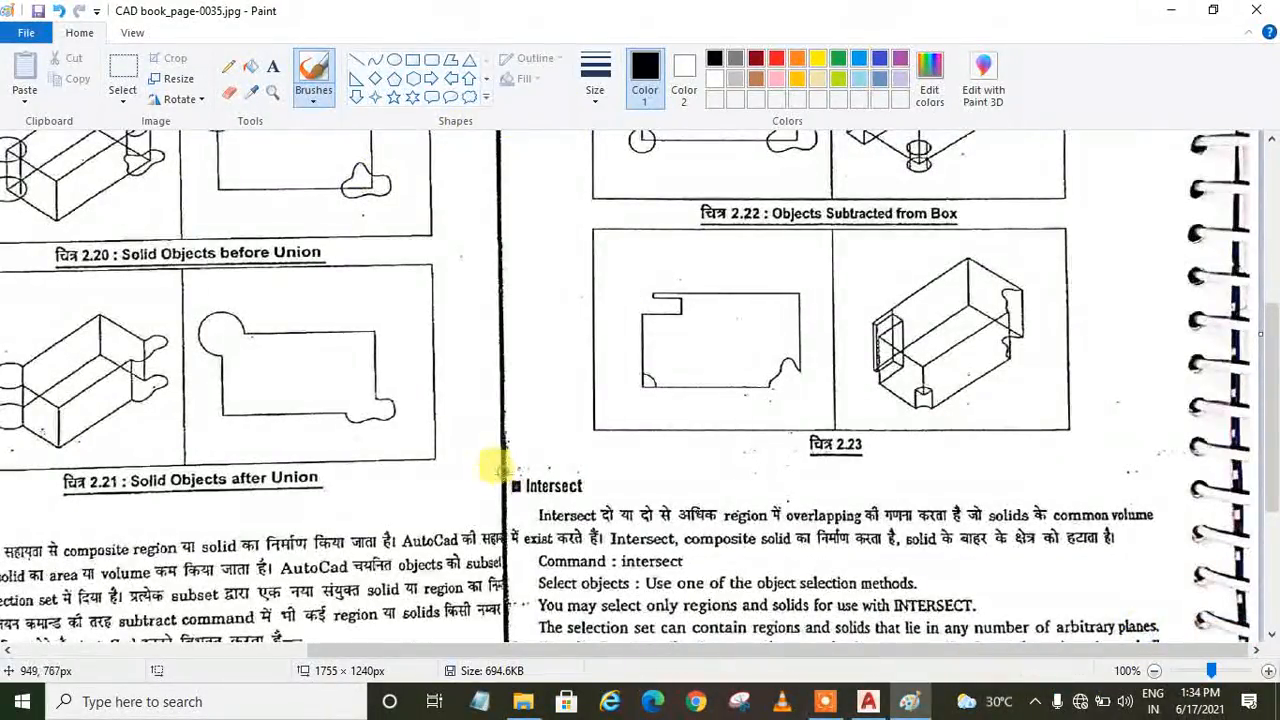
# Mark the Intersect heading on the Paint book page with a black brush stroke and a red stroke beside it.
pyautogui.moveTo(509, 505); pyautogui.dragTo(597, 474)
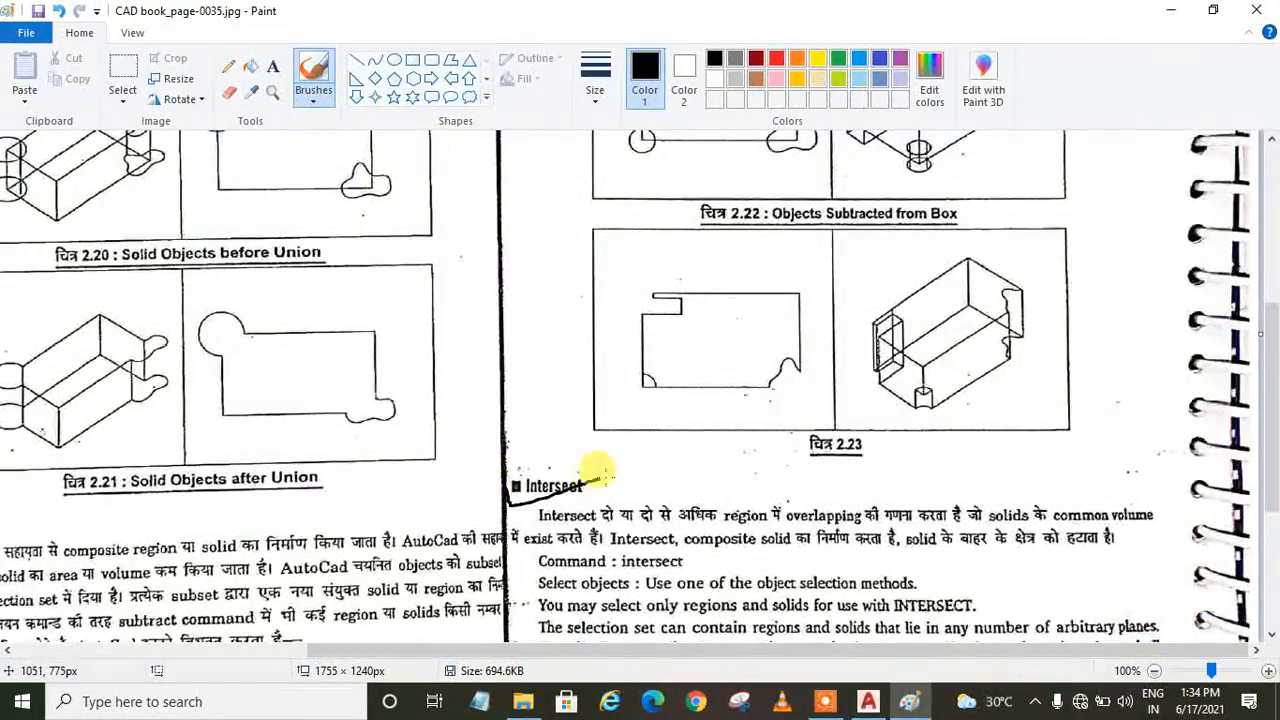
pyautogui.click(777, 58)
pyautogui.moveTo(622, 463); pyautogui.dragTo(712, 443)
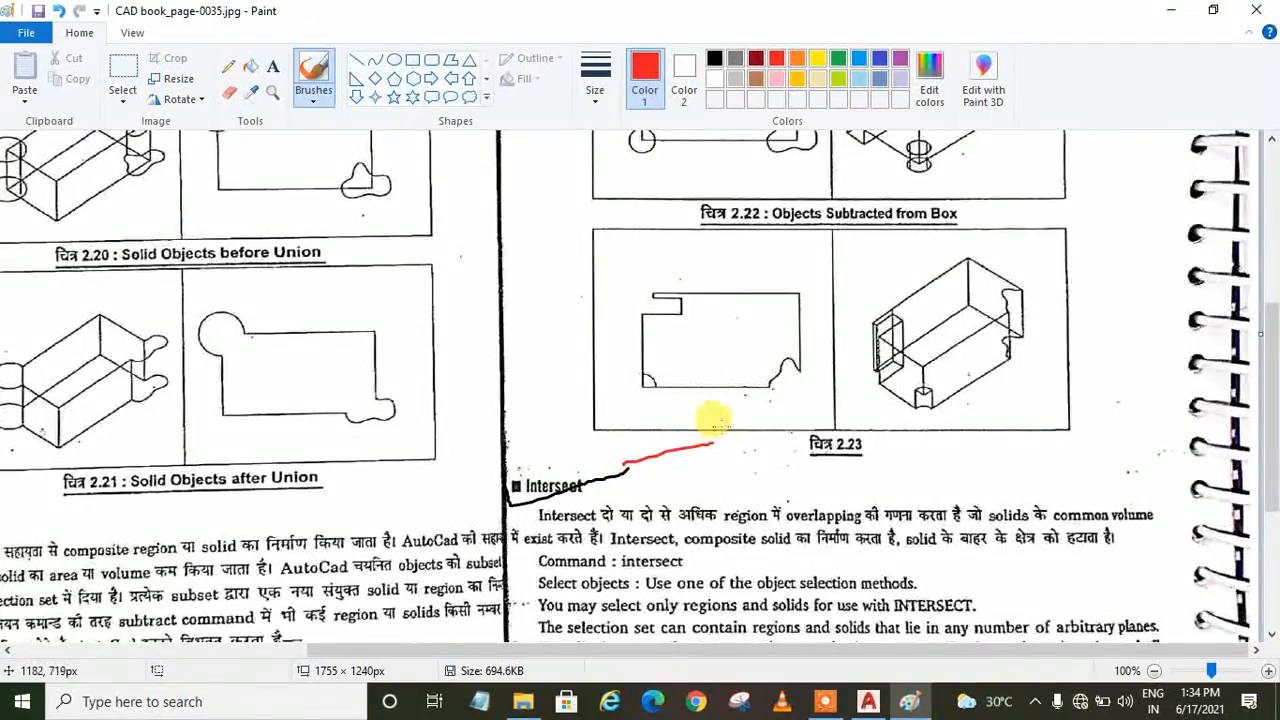
# Switch to AutoCAD and undo the nut's operations back through the thread and helix to before the Intersect.
pyautogui.click(868, 701)
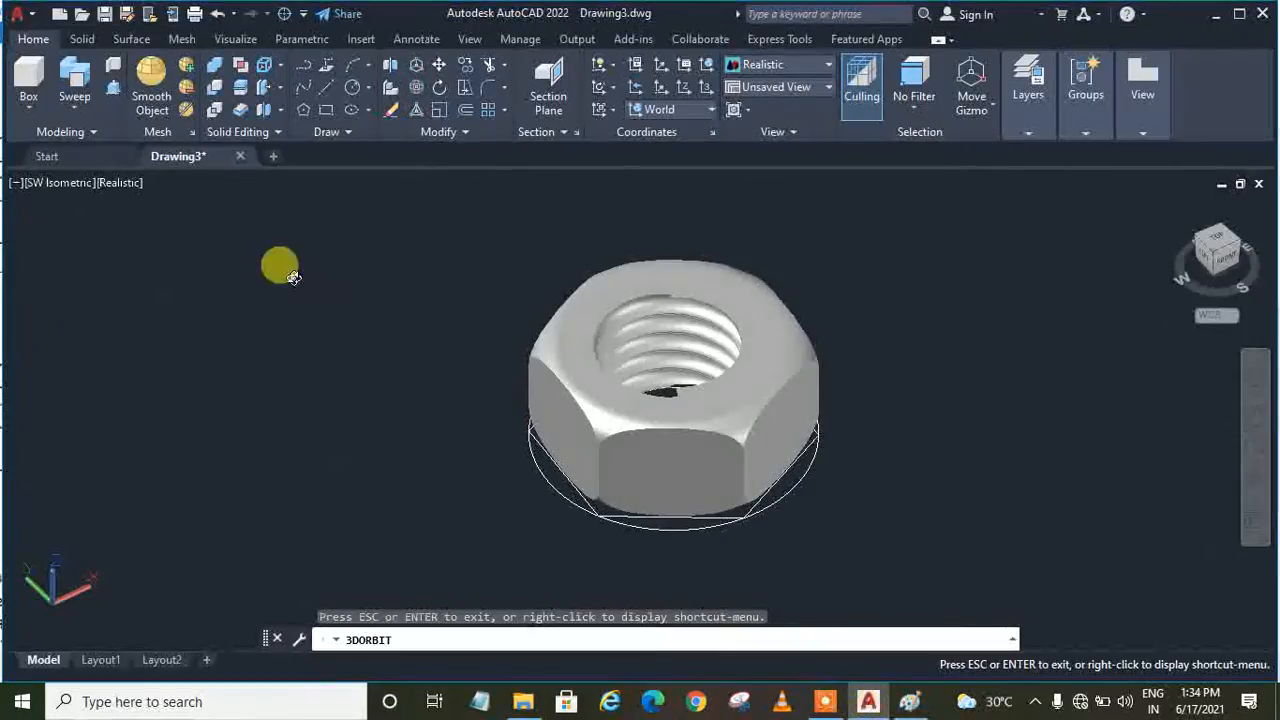
pyautogui.click(220, 15)
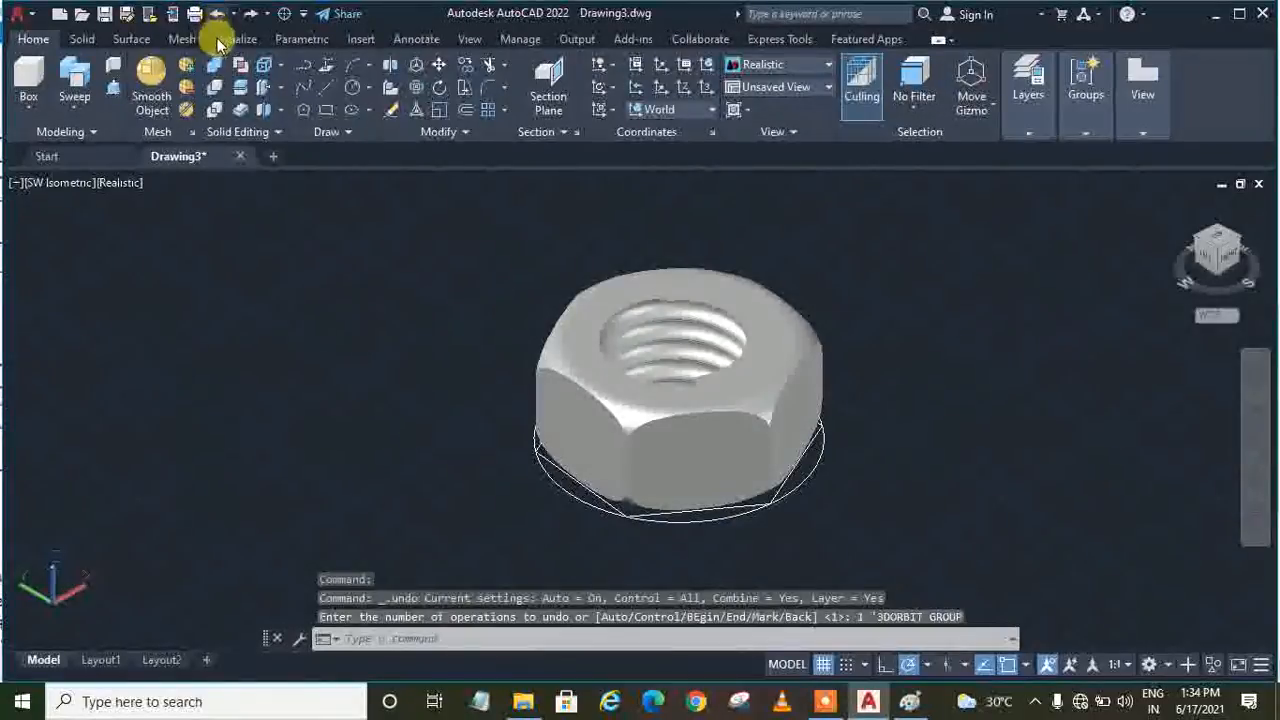
pyautogui.click(220, 15)
pyautogui.click(220, 15)
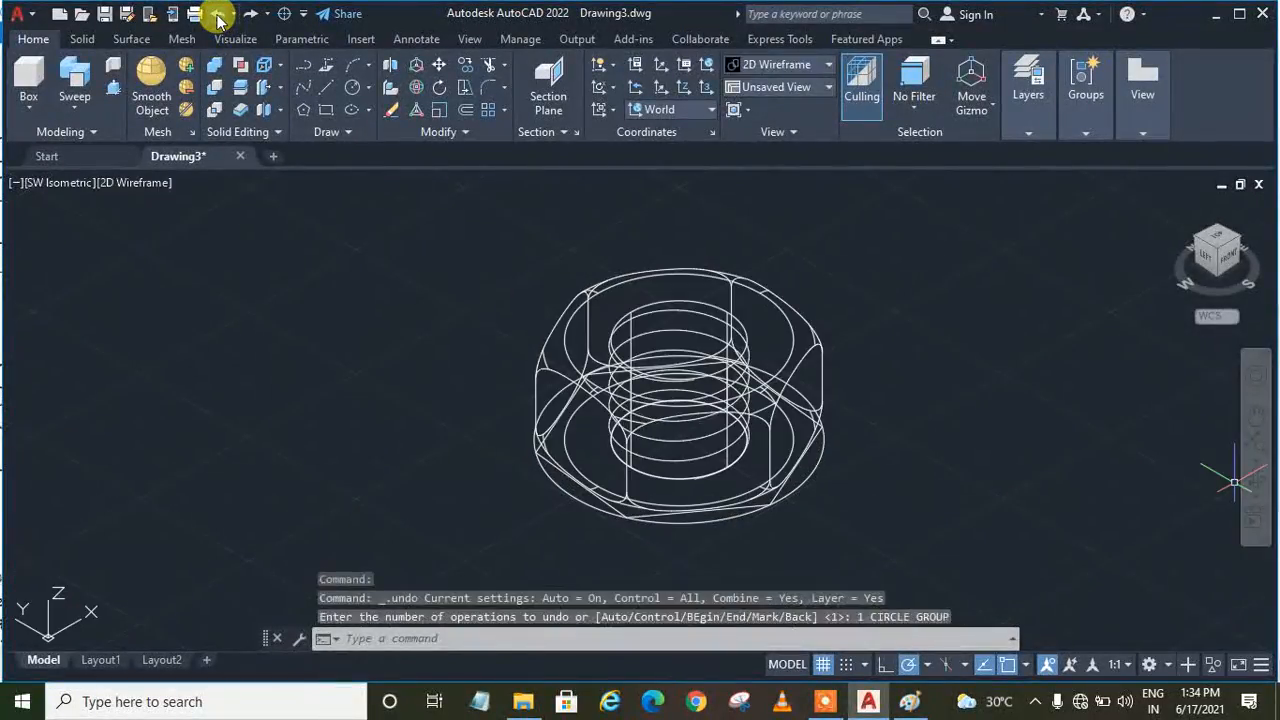
pyautogui.click(220, 15)
pyautogui.click(220, 15)
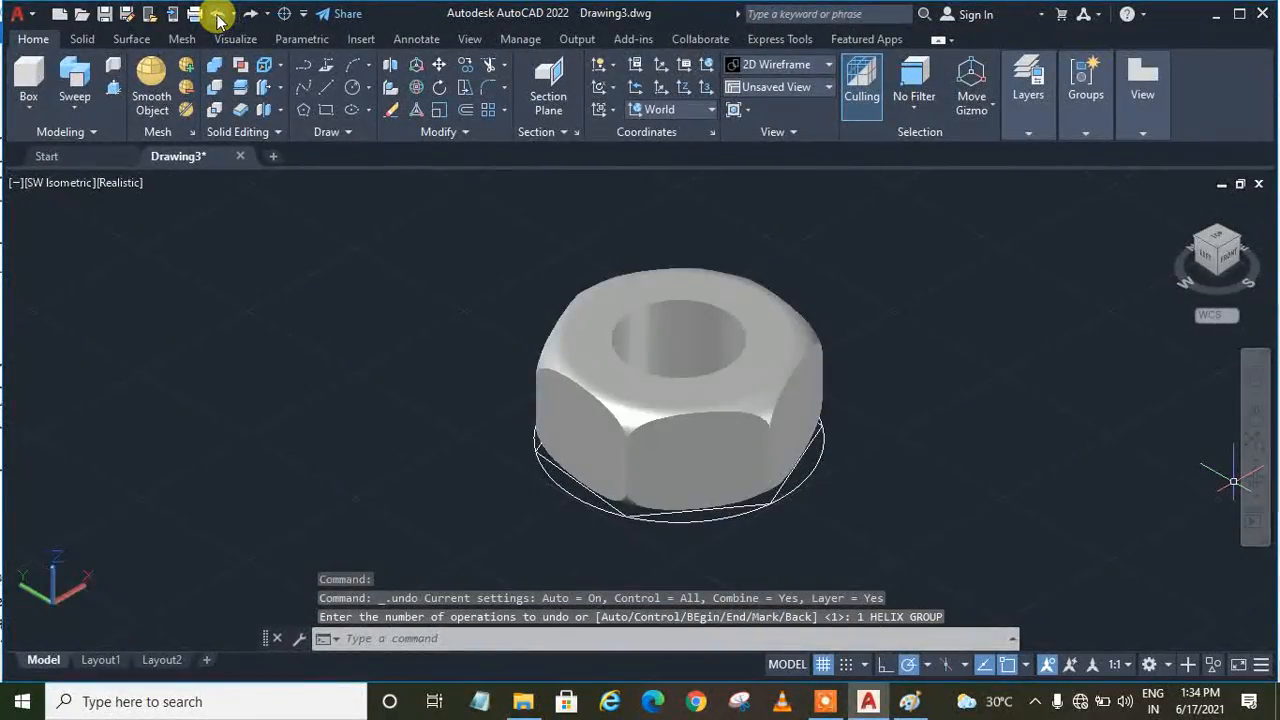
pyautogui.click(220, 15)
pyautogui.click(220, 15)
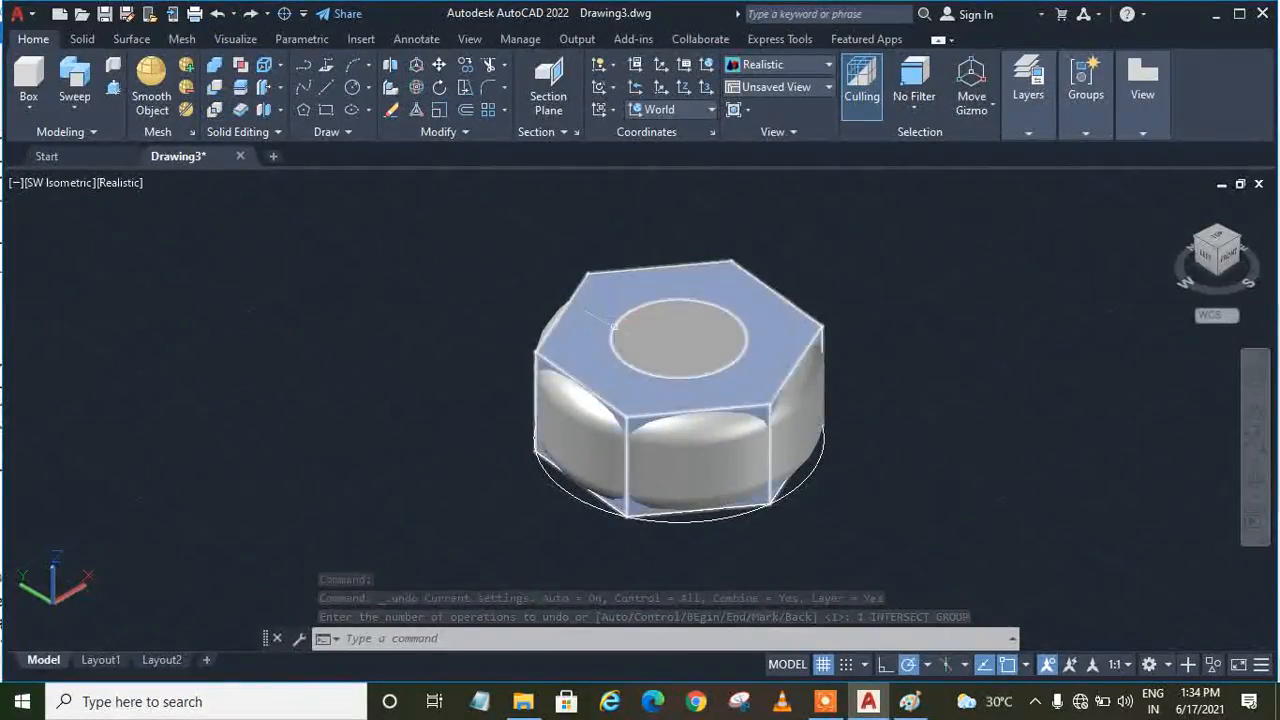
pyautogui.hotkey('ctrl', 'z')
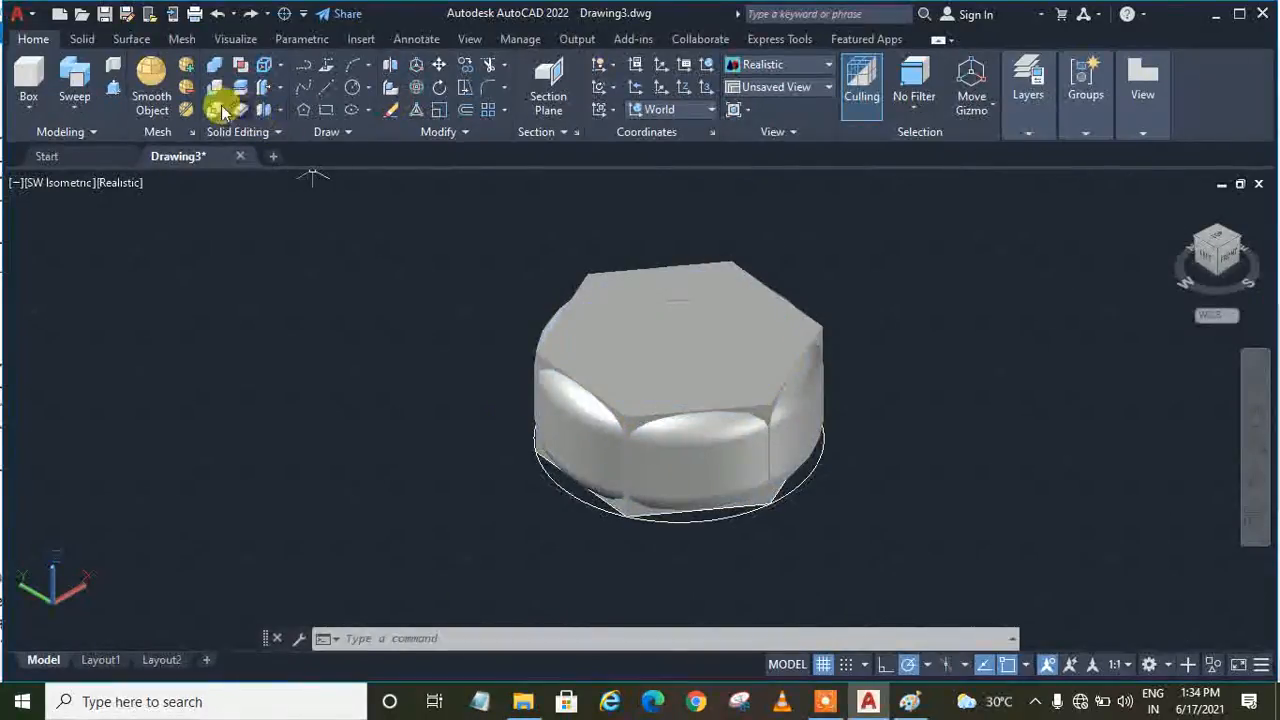
# Intersect the hexagonal prism with the rounded cylindrical solid to form the chamfered nut body.
pyautogui.click(212, 116)
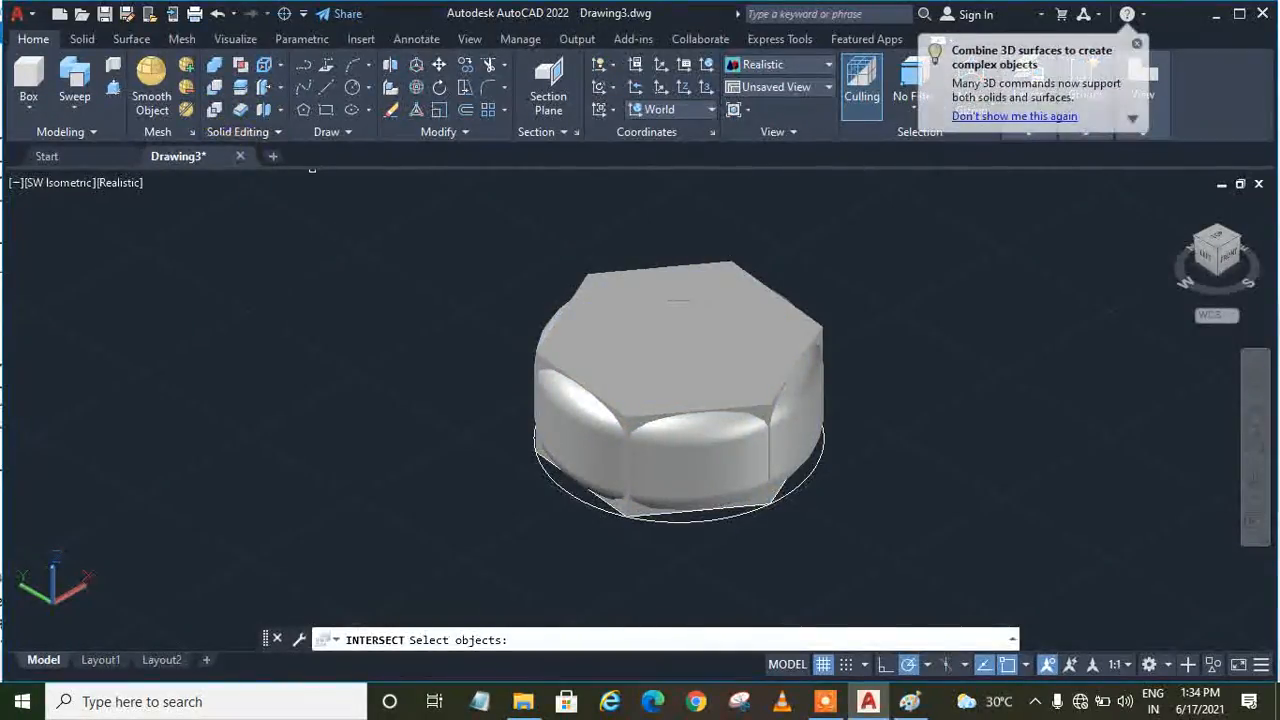
pyautogui.click(545, 338)
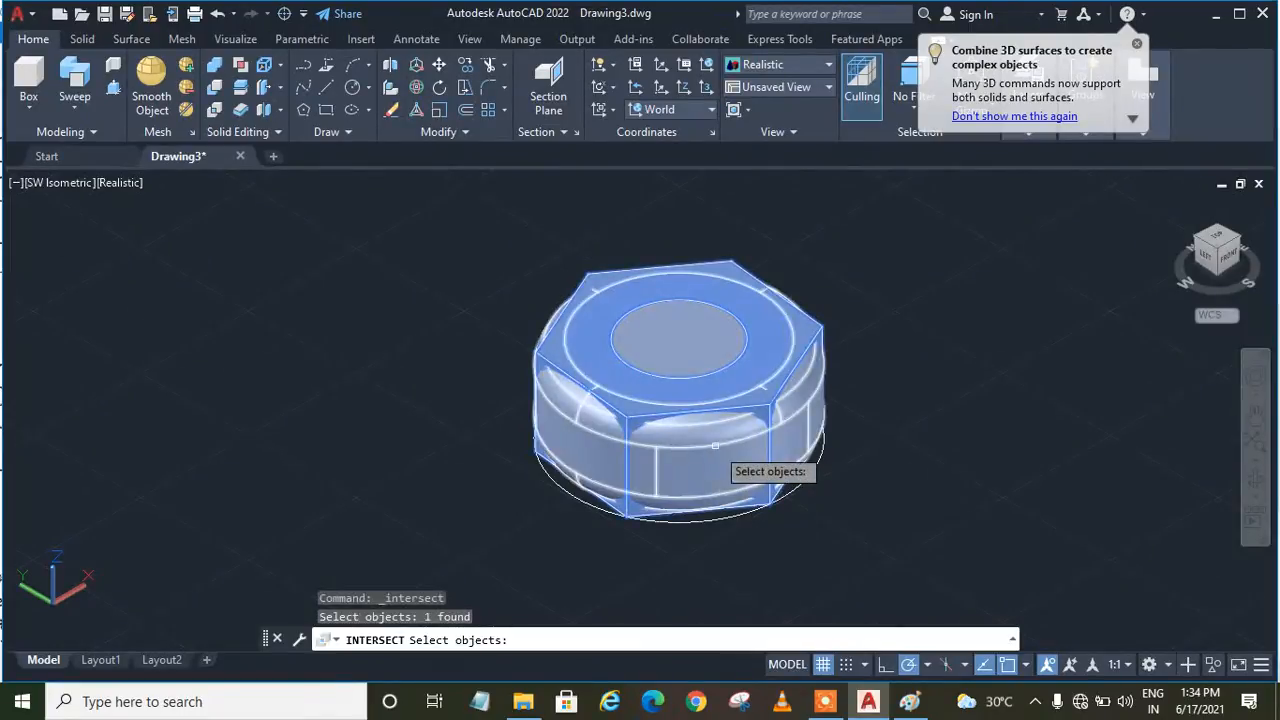
pyautogui.click(690, 336)
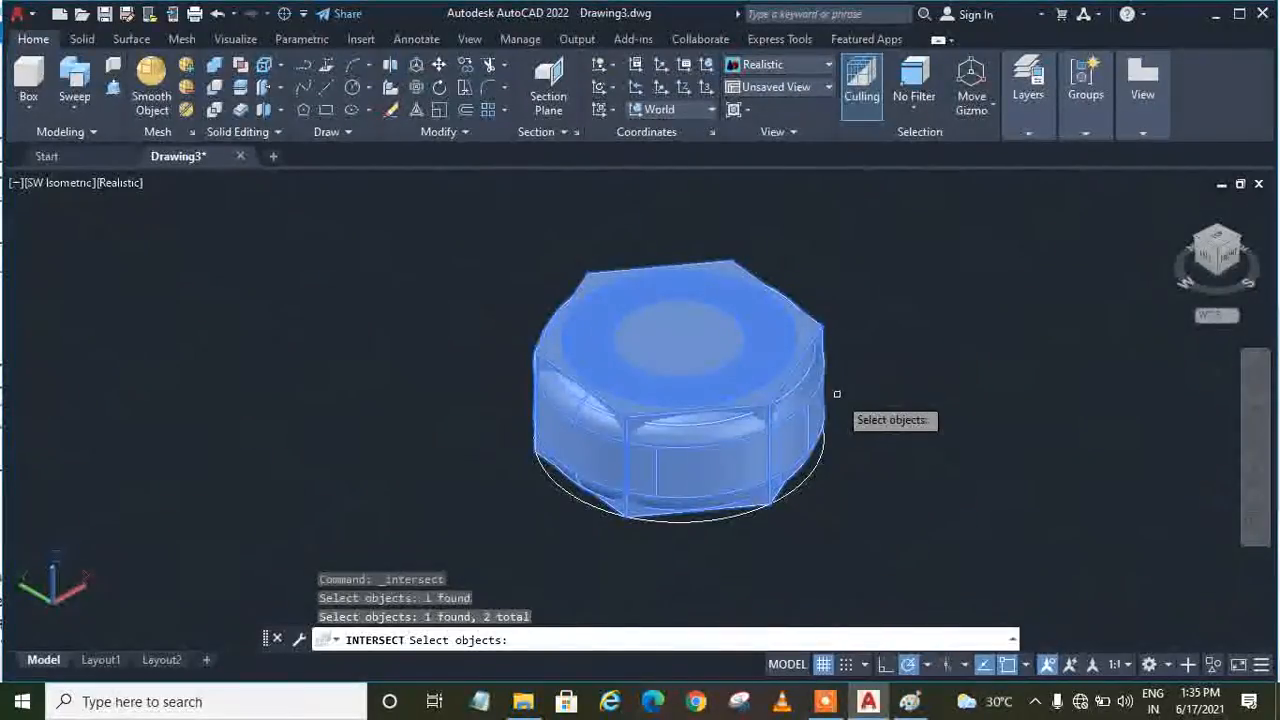
pyautogui.press('Return')
pyautogui.press('Return')
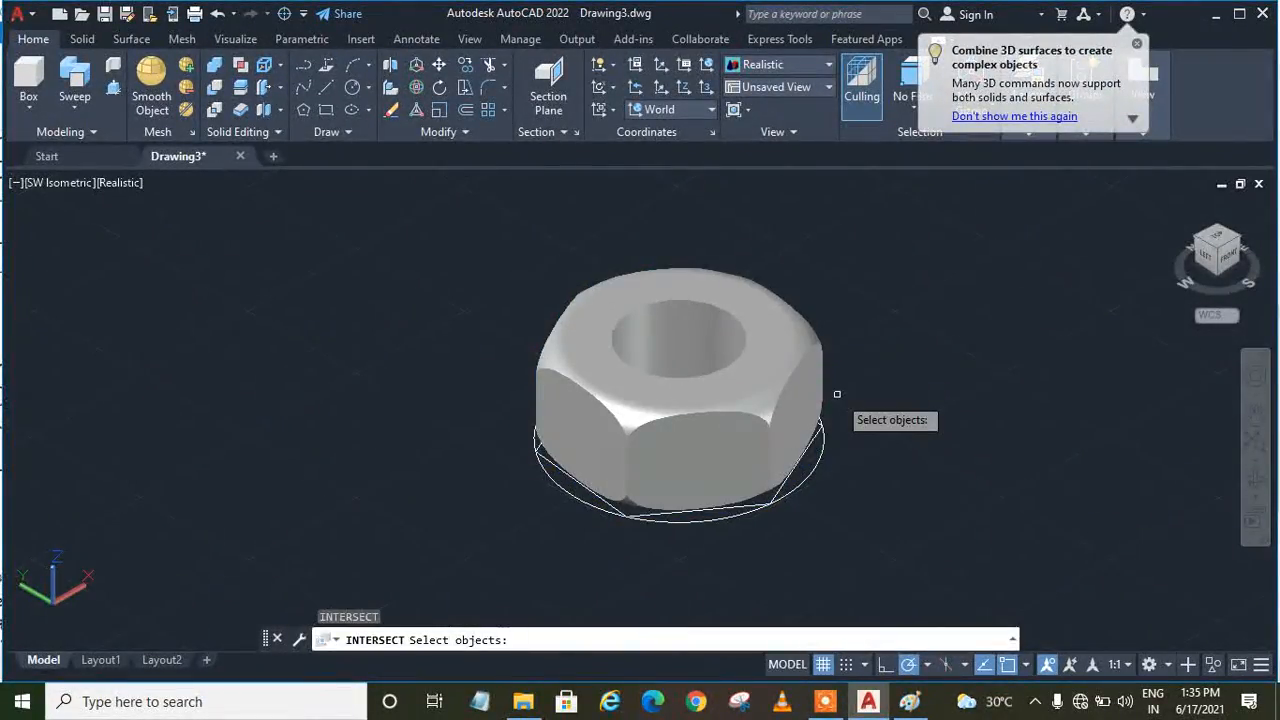
# Switch to Paint and read the Intersect command instructions on the book page.
pyautogui.click(907, 702)
pyautogui.scroll(-3, 790, 478)
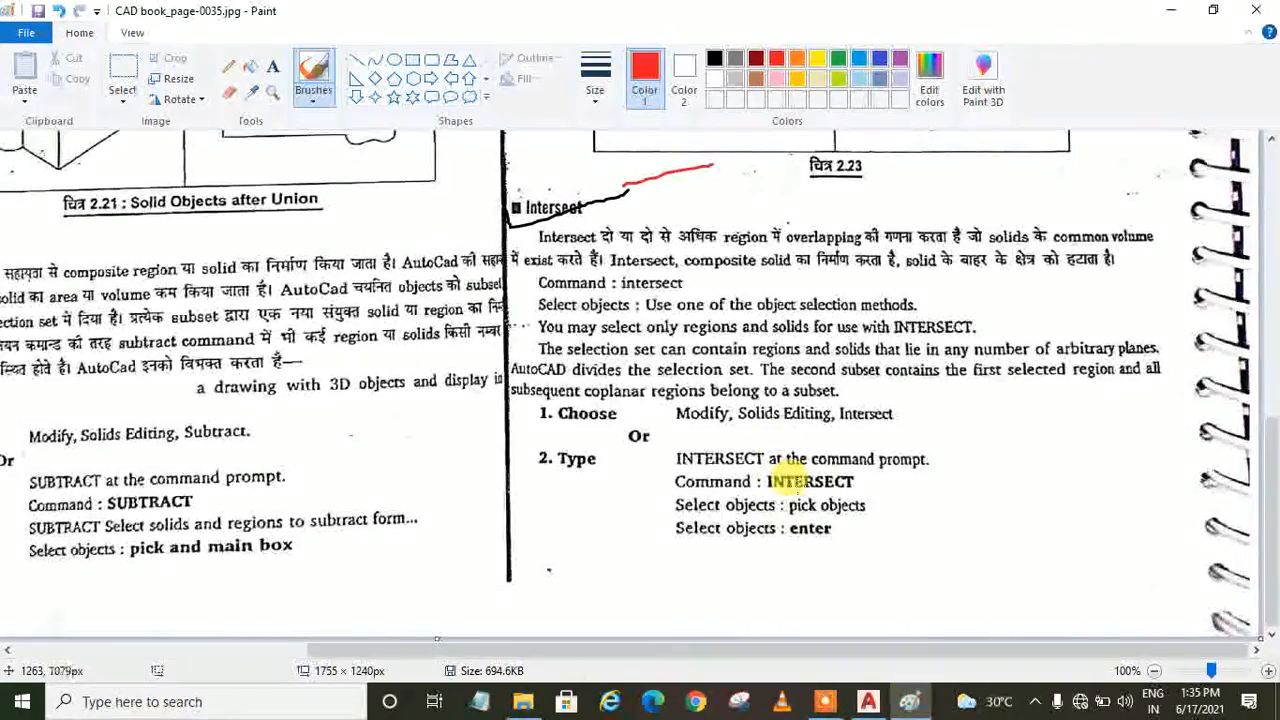
pyautogui.scroll(3, 790, 478)
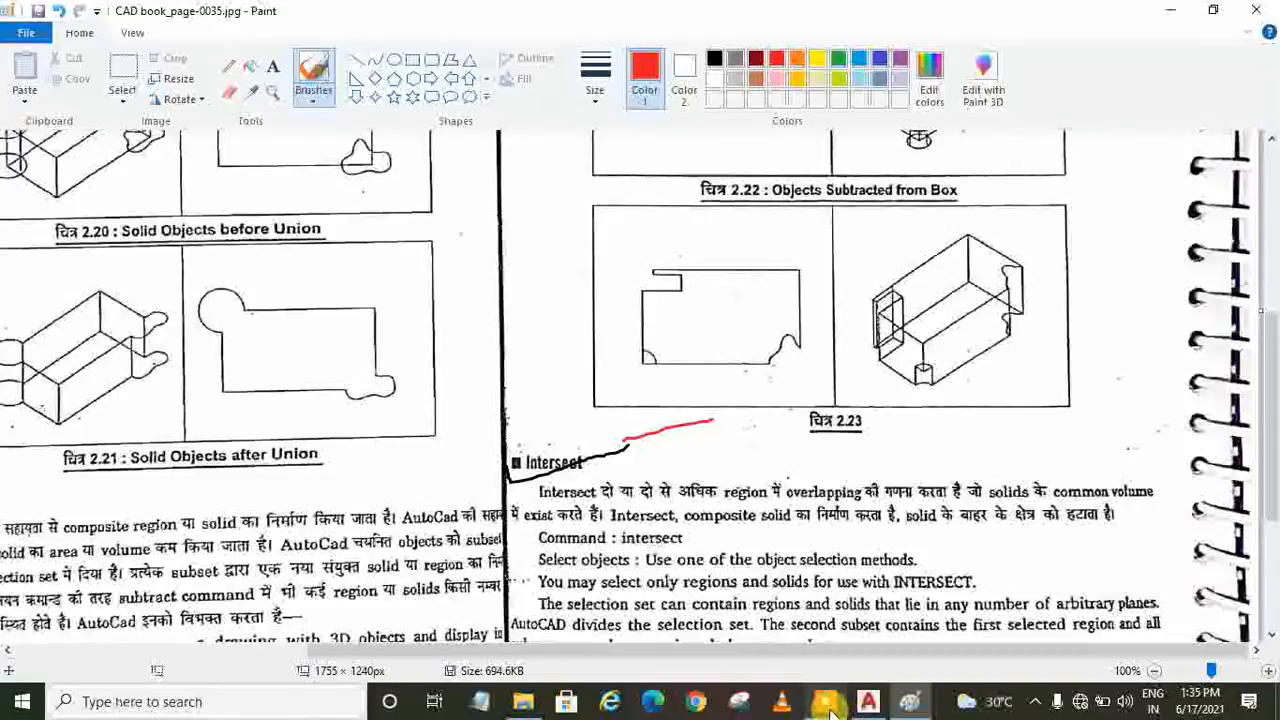
pyautogui.click(828, 704)
pyautogui.click(698, 675)
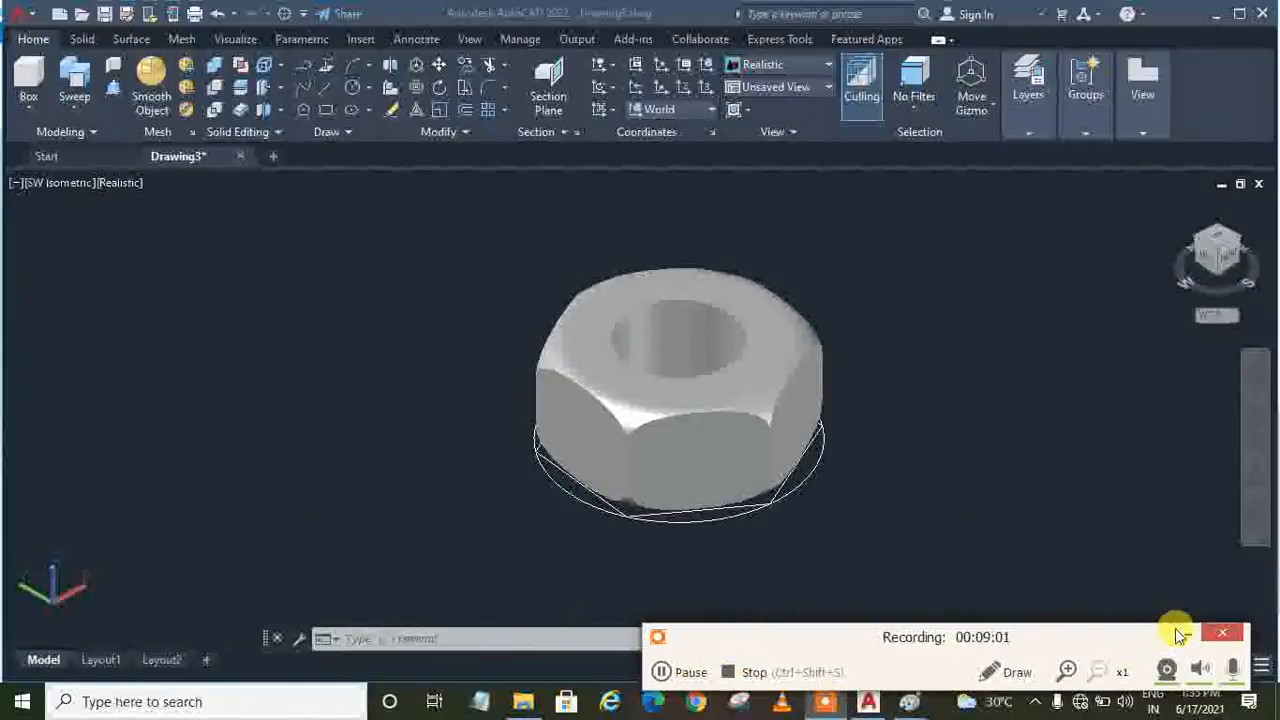
pyautogui.click(1180, 633)
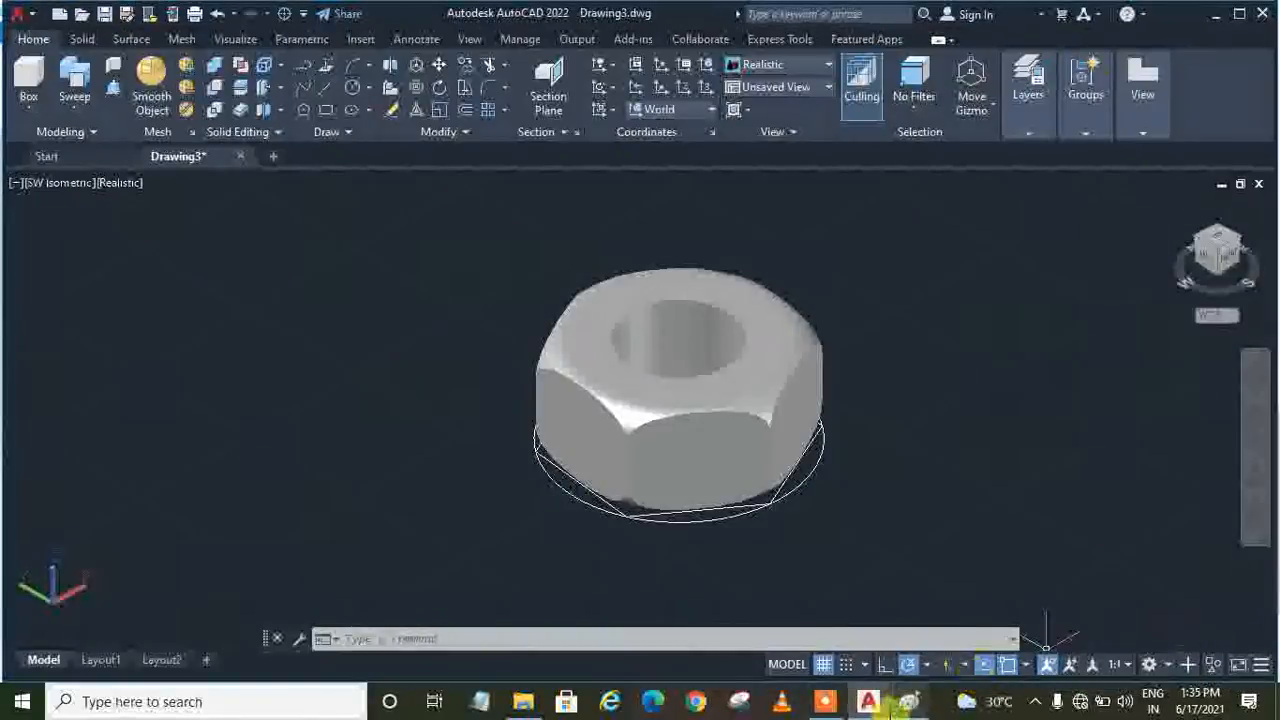
# Switch to the Paint window with book page 0036 and tick the Extrude heading with a black brush check mark.
pyautogui.moveTo(903, 706)
pyautogui.click(852, 620)
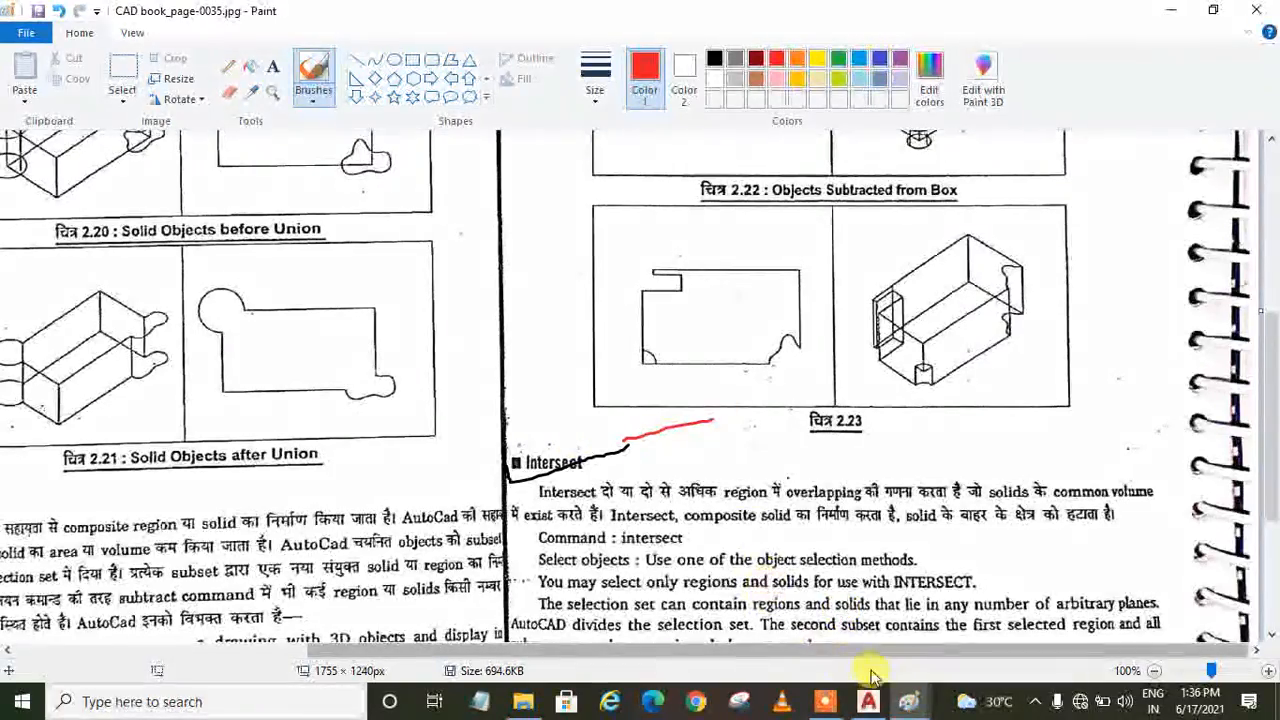
pyautogui.moveTo(903, 704)
pyautogui.click(1010, 615)
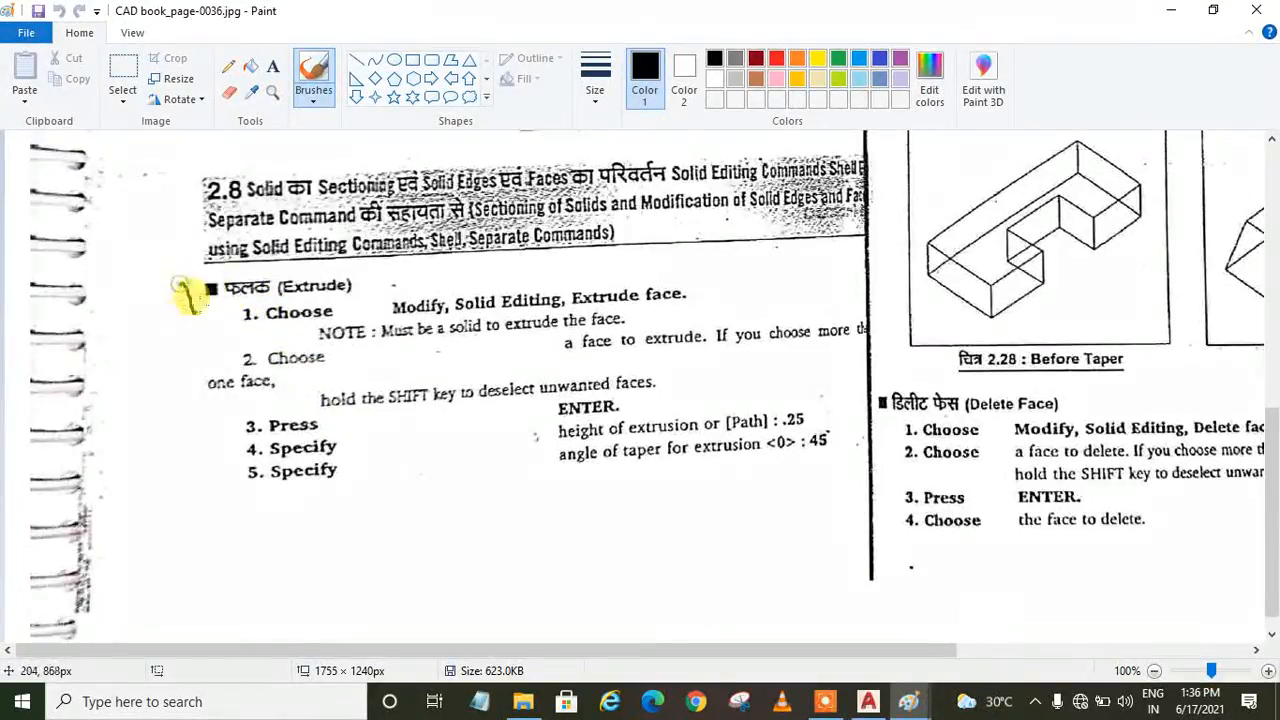
pyautogui.moveTo(190, 295); pyautogui.dragTo(222, 265)
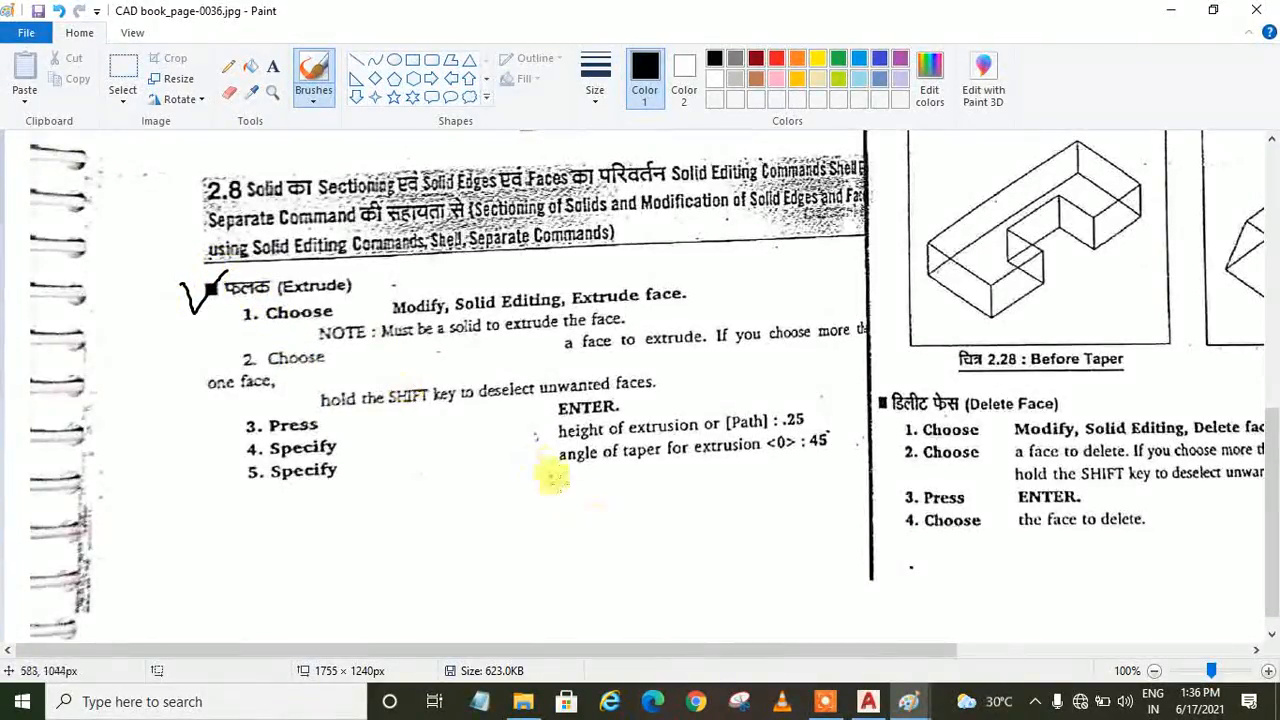
# Switch to AutoCAD and draw a circle beside the nut, surrounded by a concentric 6-sided polygon using the Inscribed in circle option.
pyautogui.click(869, 702)
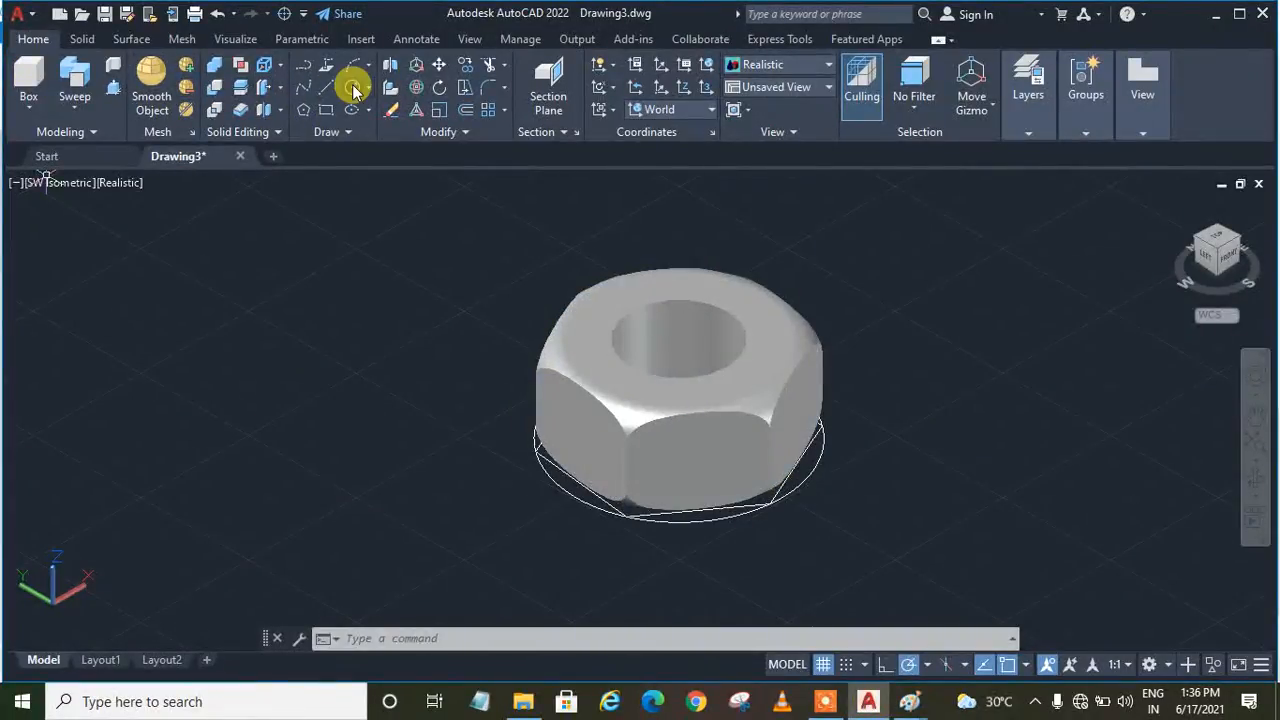
pyautogui.click(207, 382)
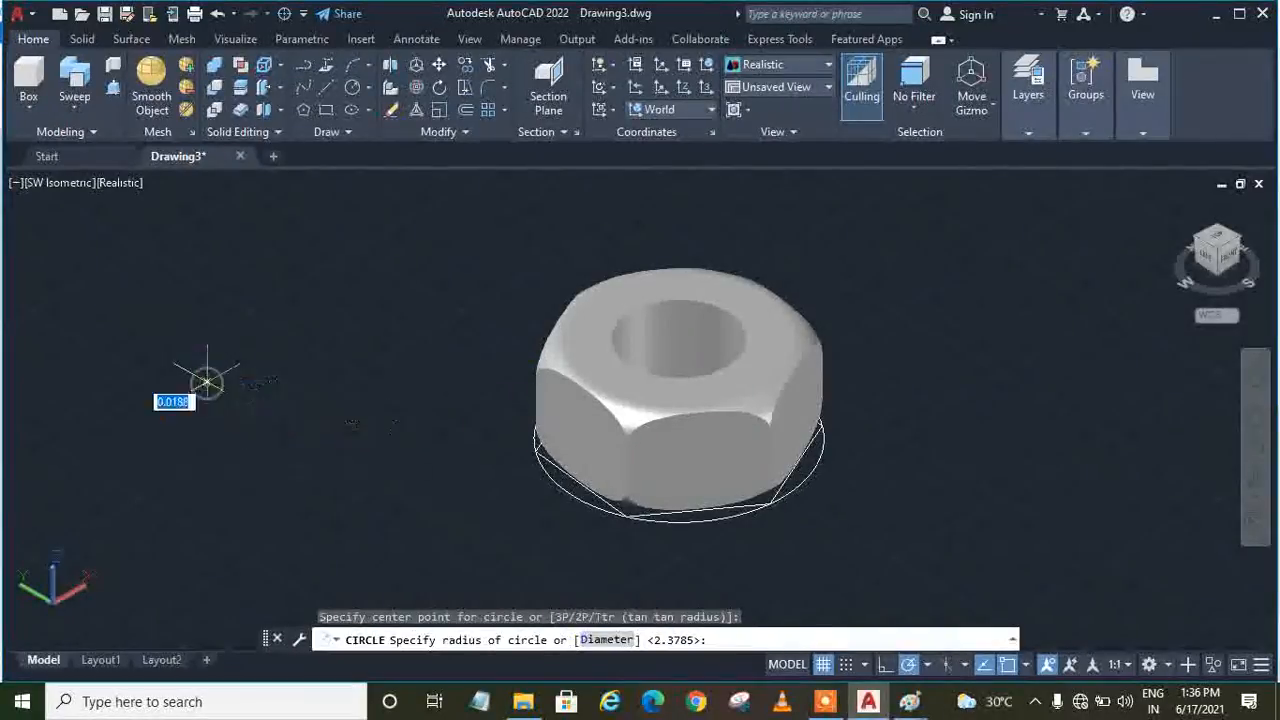
pyautogui.click(222, 403)
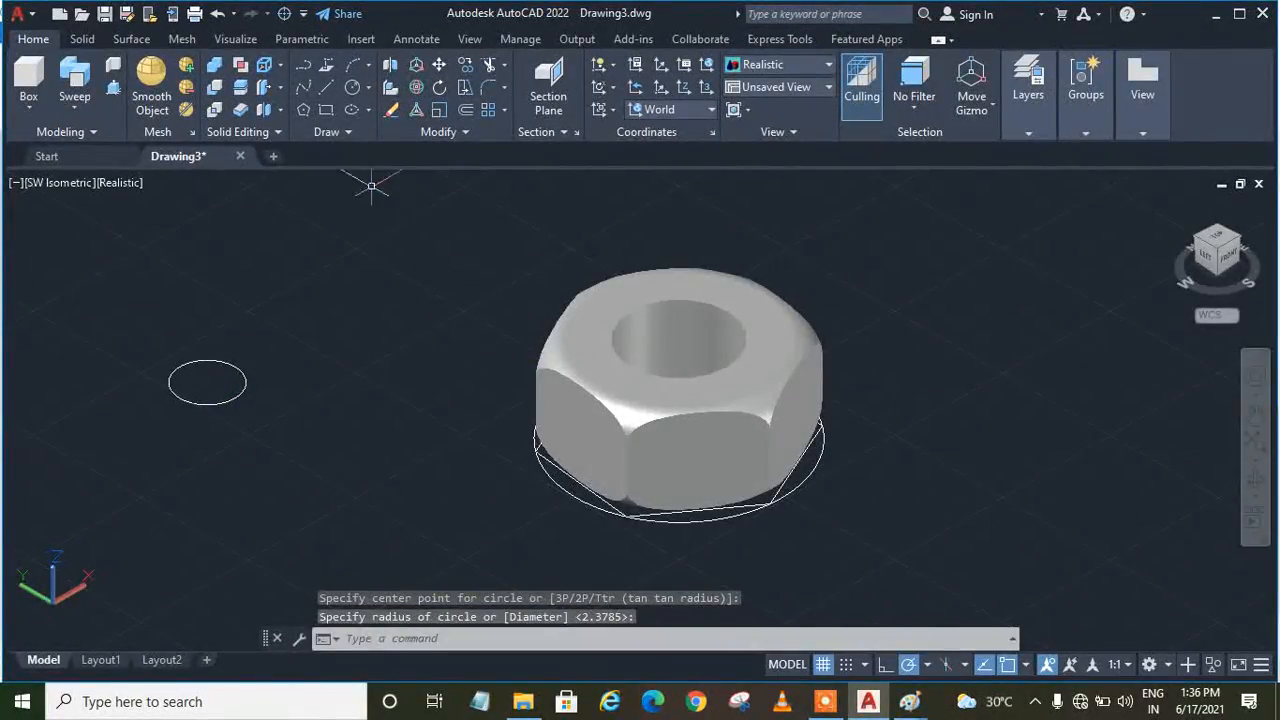
pyautogui.click(304, 108)
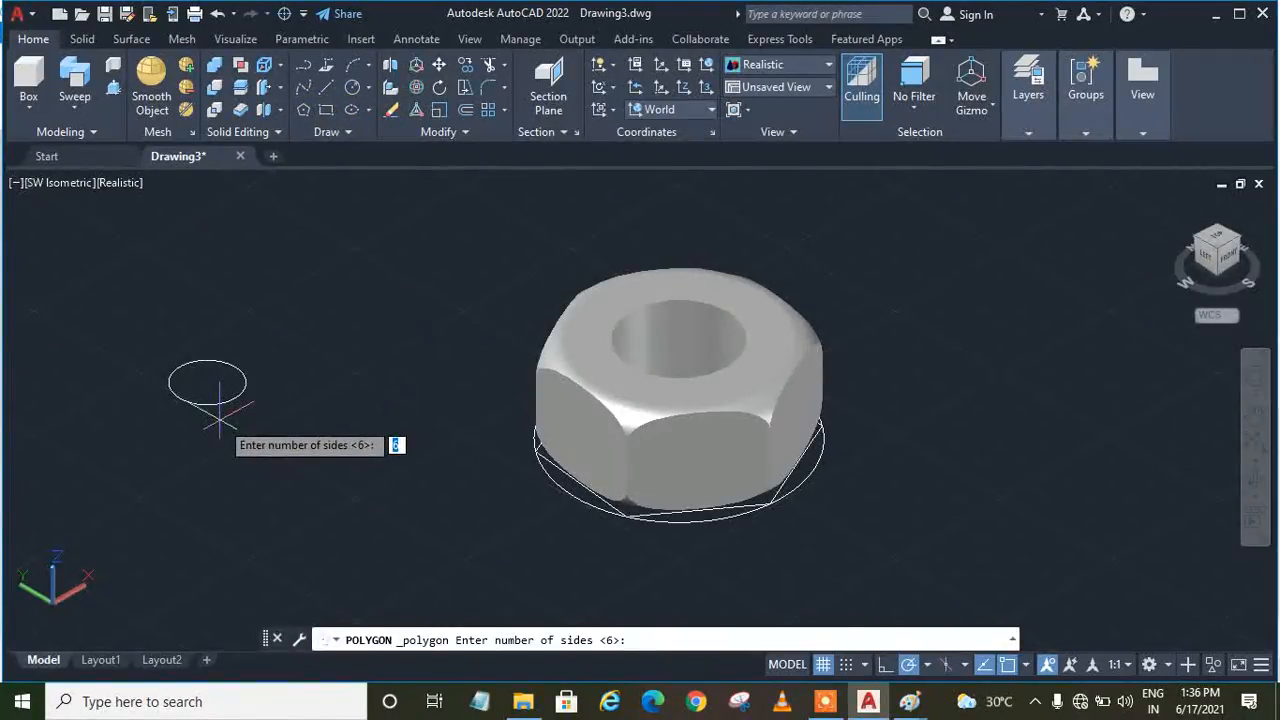
pyautogui.press('Return')
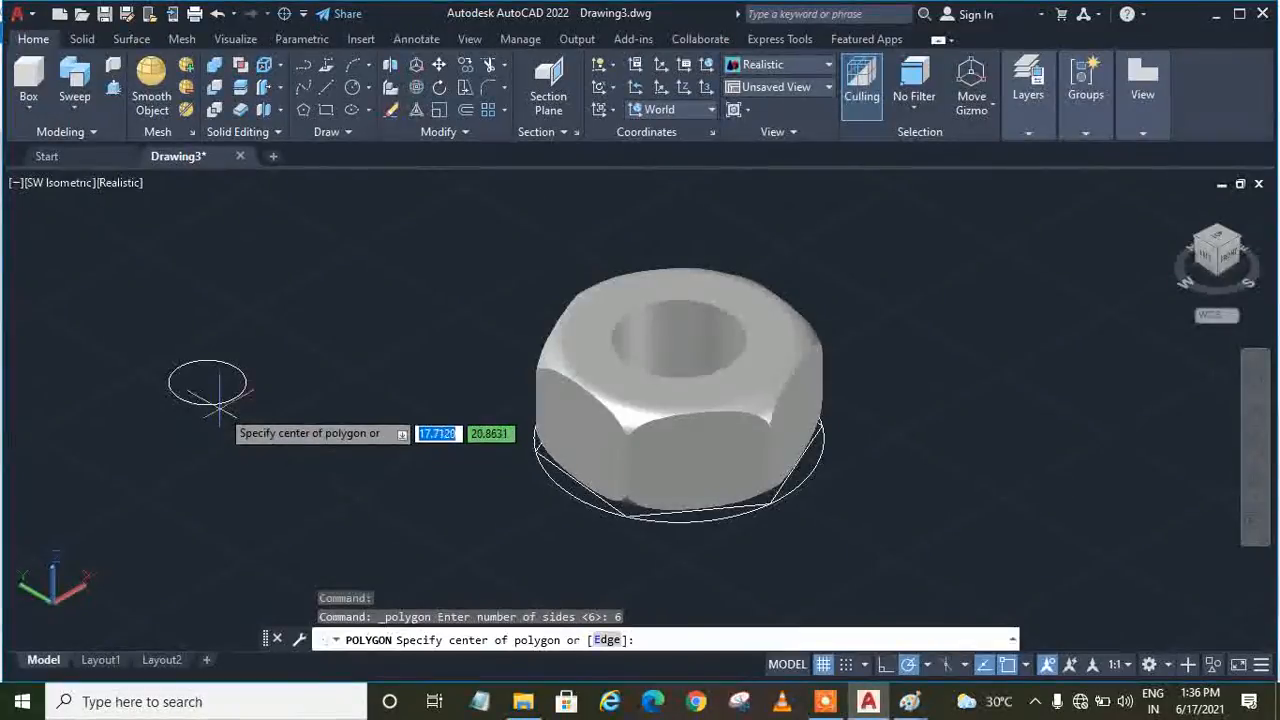
pyautogui.click(218, 388)
pyautogui.click(257, 431)
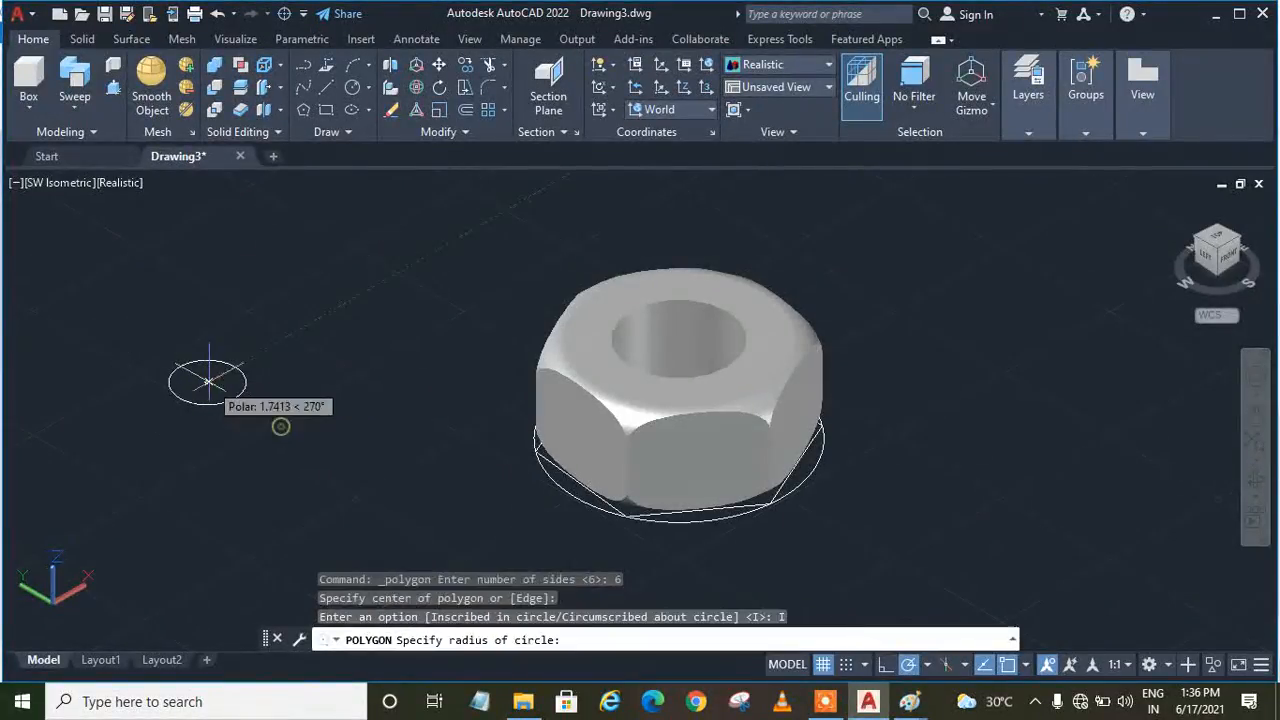
pyautogui.click(251, 425)
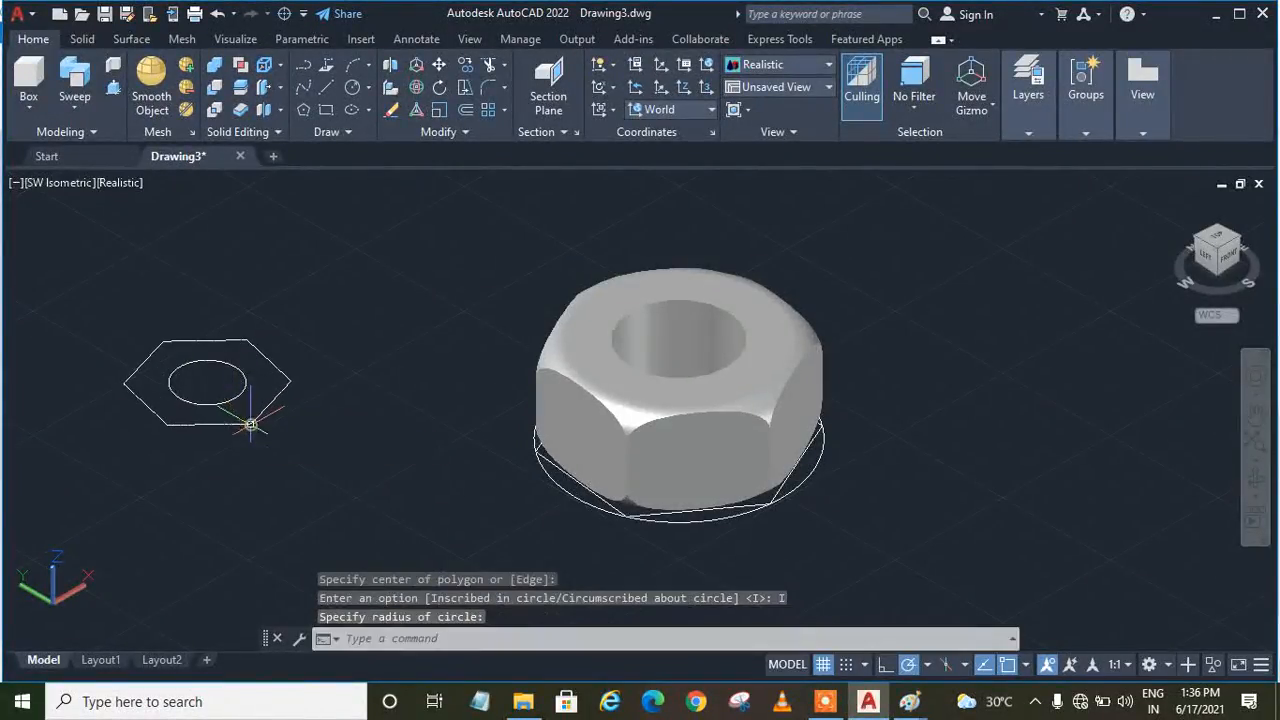
# Extrude the new hexagon upward into a solid prism taller than the circle's base plane, with a freehand height.
pyautogui.click(78, 108)
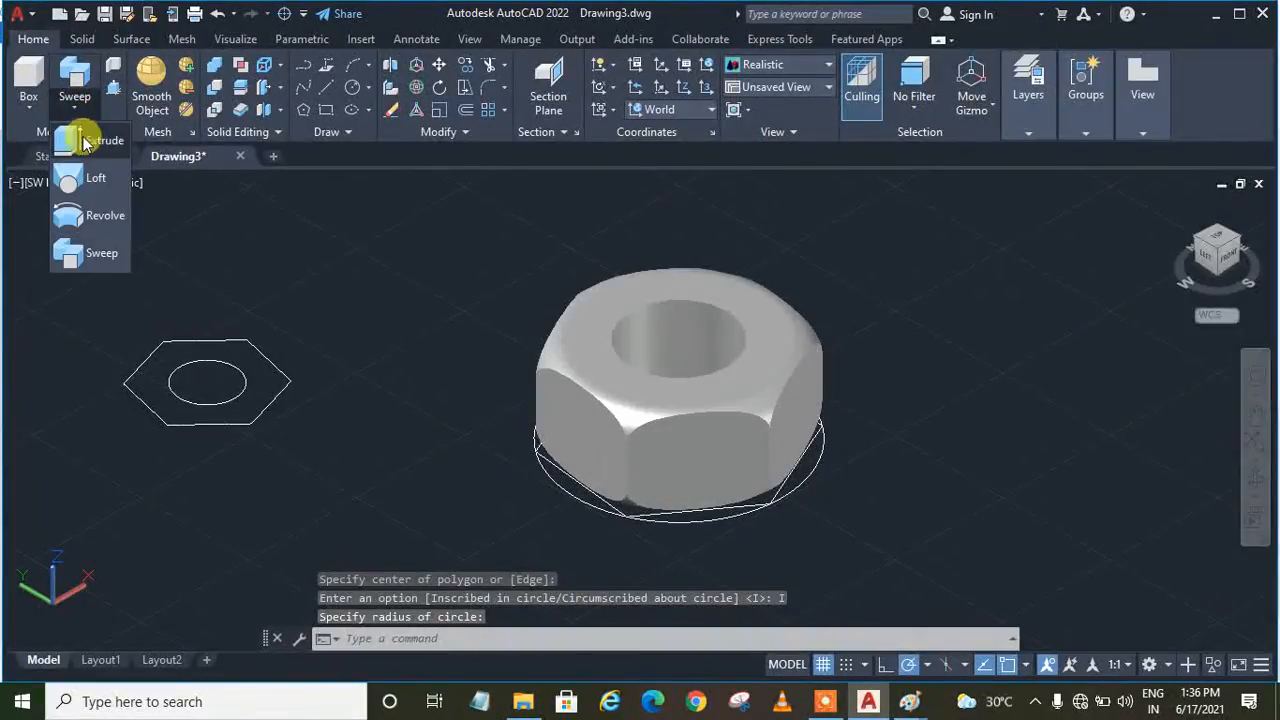
pyautogui.click(86, 136)
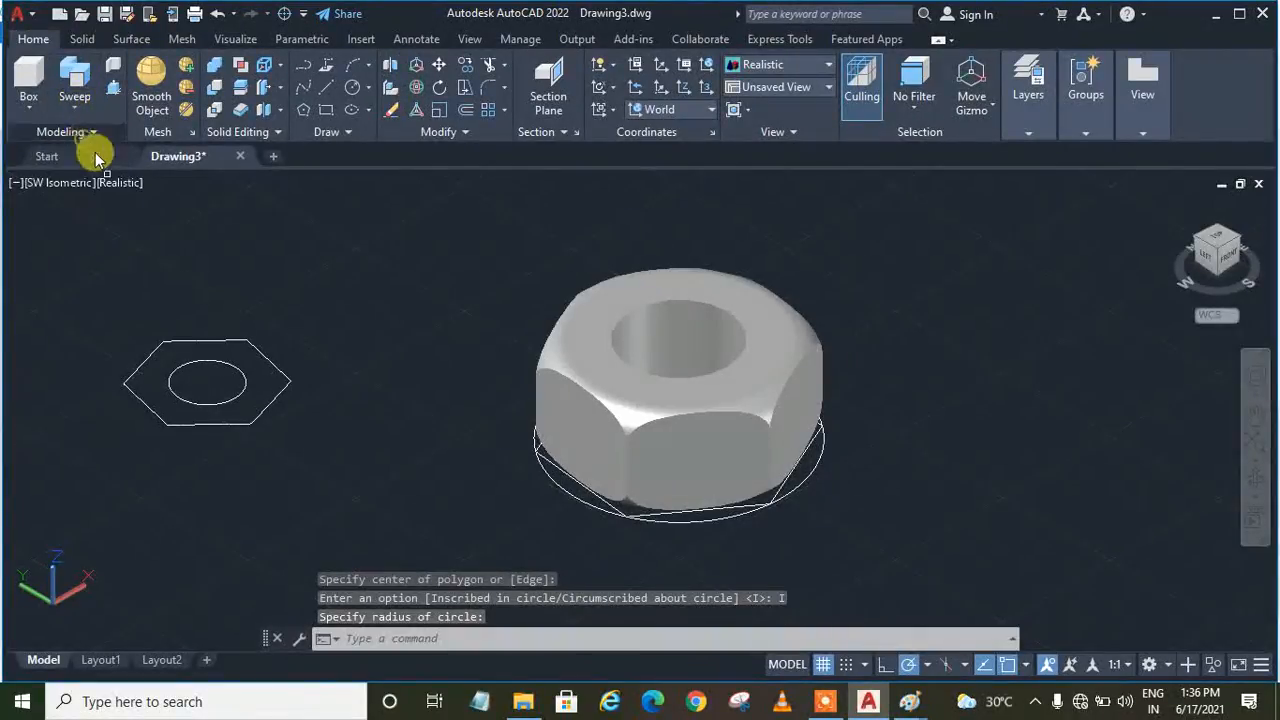
pyautogui.click(176, 424)
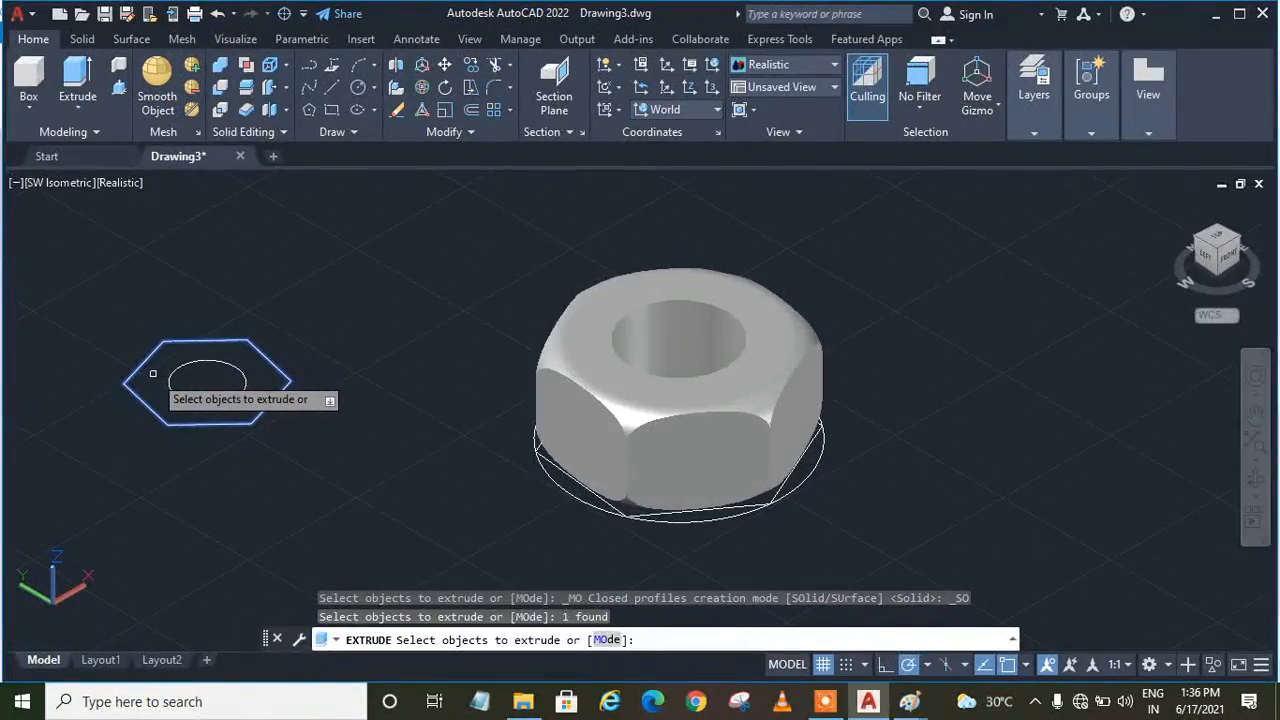
pyautogui.press('Return')
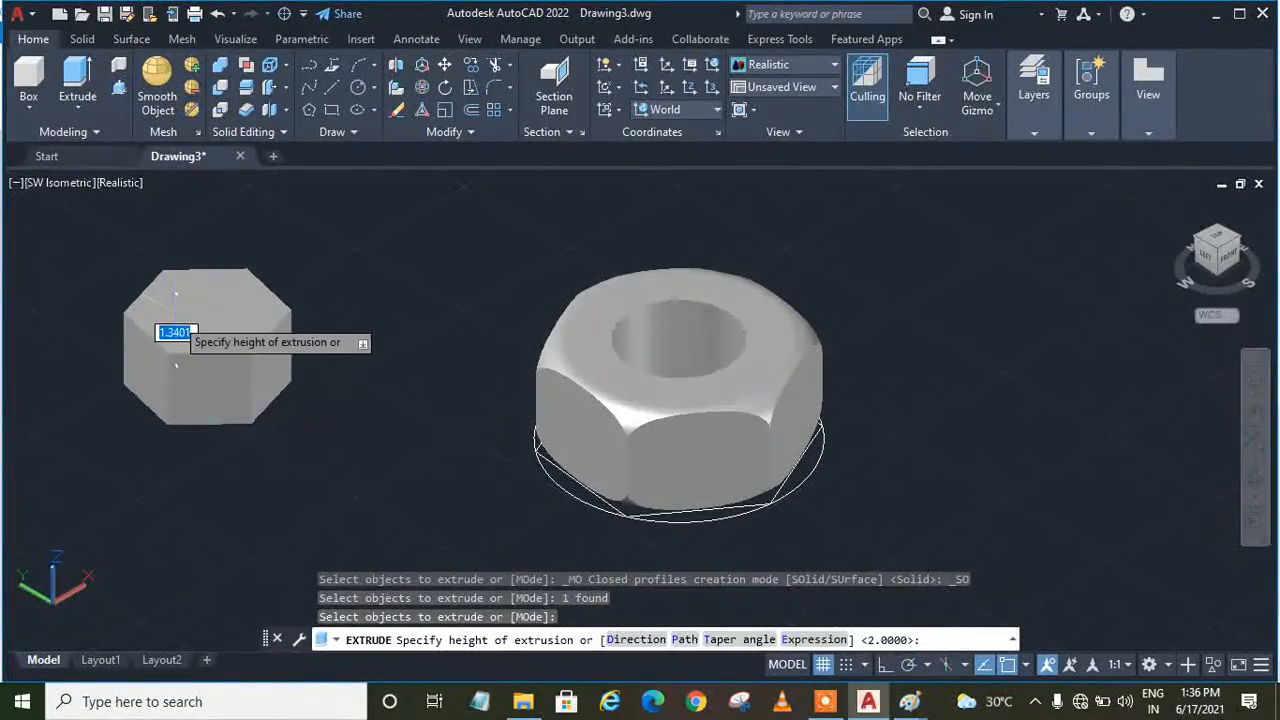
pyautogui.click(187, 289)
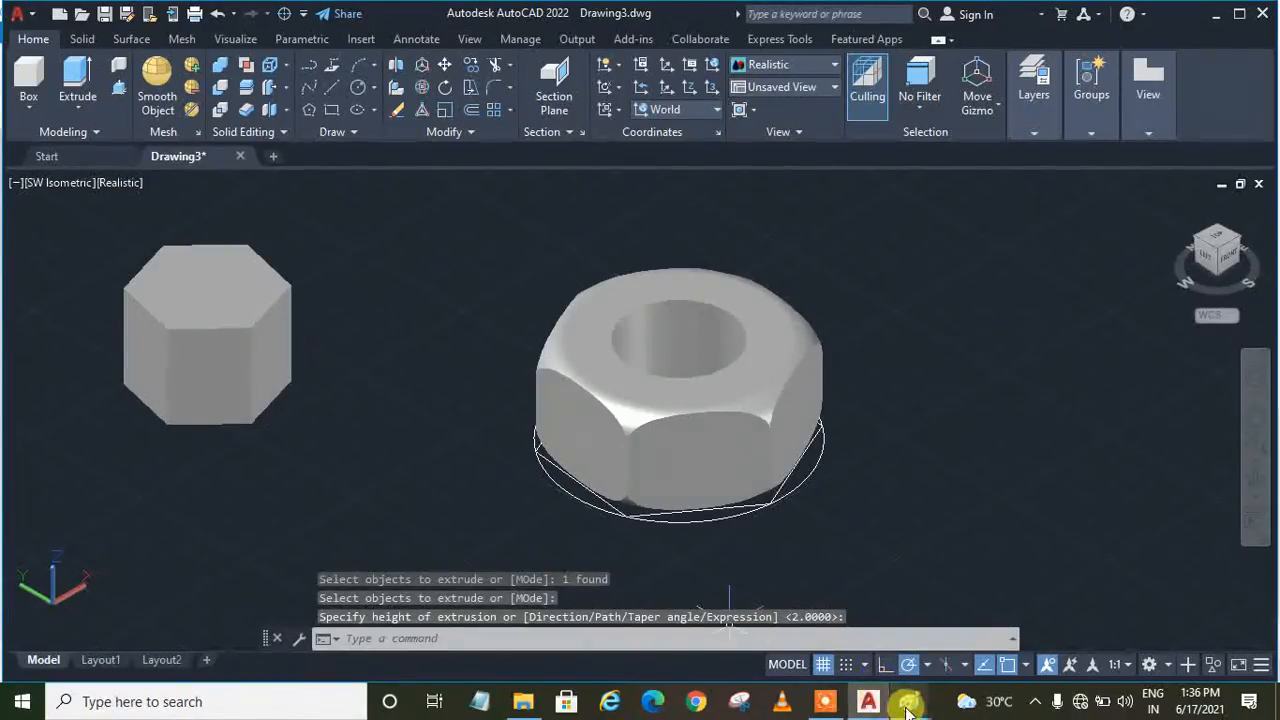
# Switch to Paint and examine the Extrude, Delete Face and Taper Face instructions and figures on book page 0036.
pyautogui.moveTo(908, 705)
pyautogui.click(978, 610)
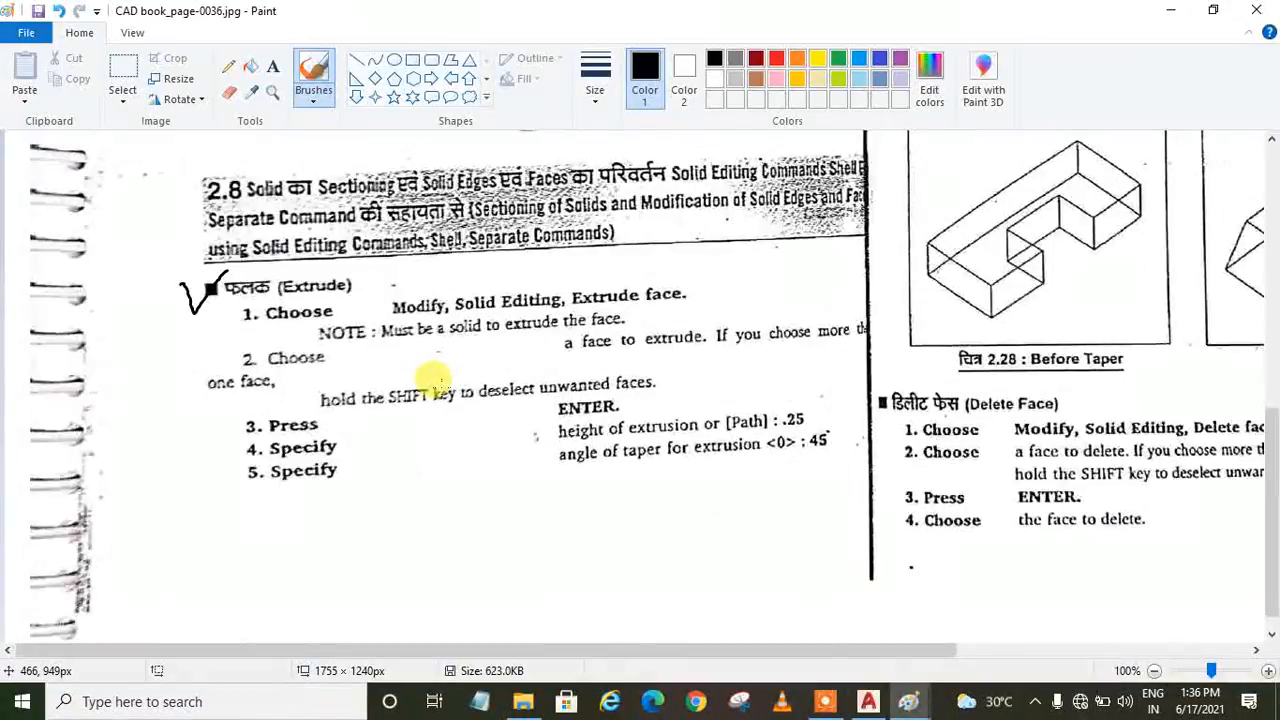
pyautogui.scroll(-1, 432, 378)
pyautogui.moveTo(630, 650); pyautogui.dragTo(1043, 623)
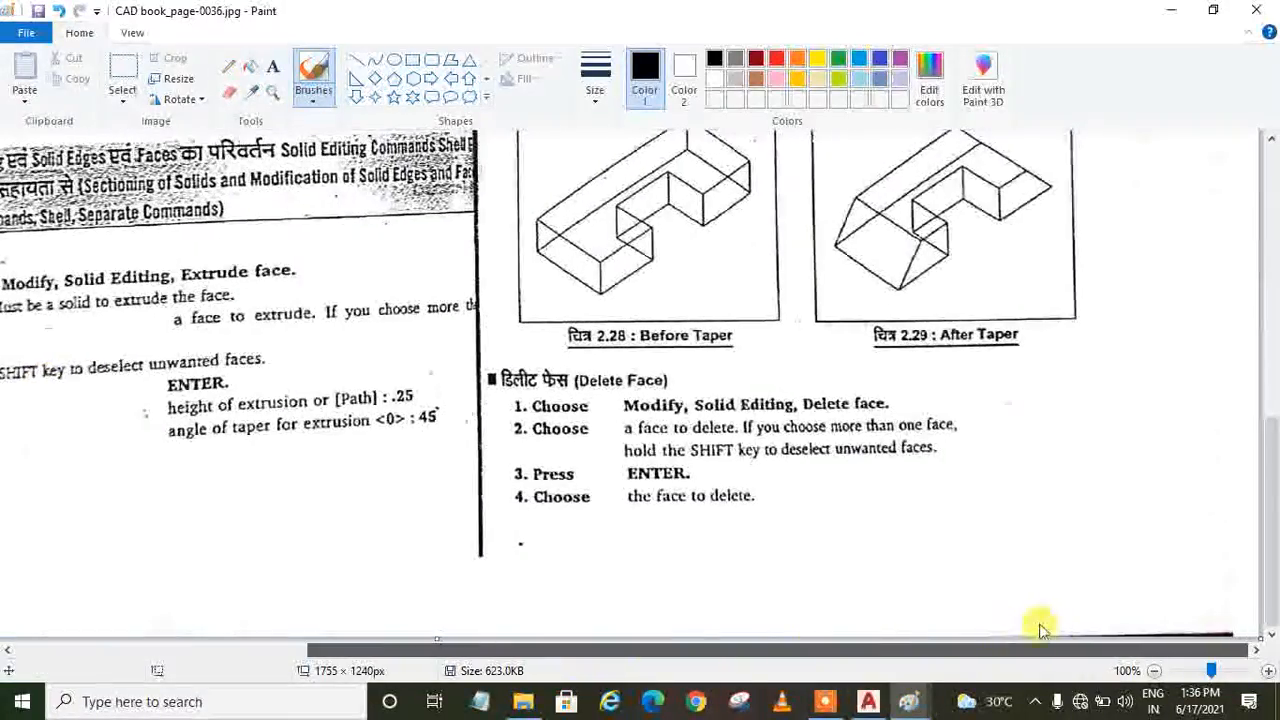
pyautogui.scroll(10, 1043, 623)
pyautogui.scroll(5, 752, 440)
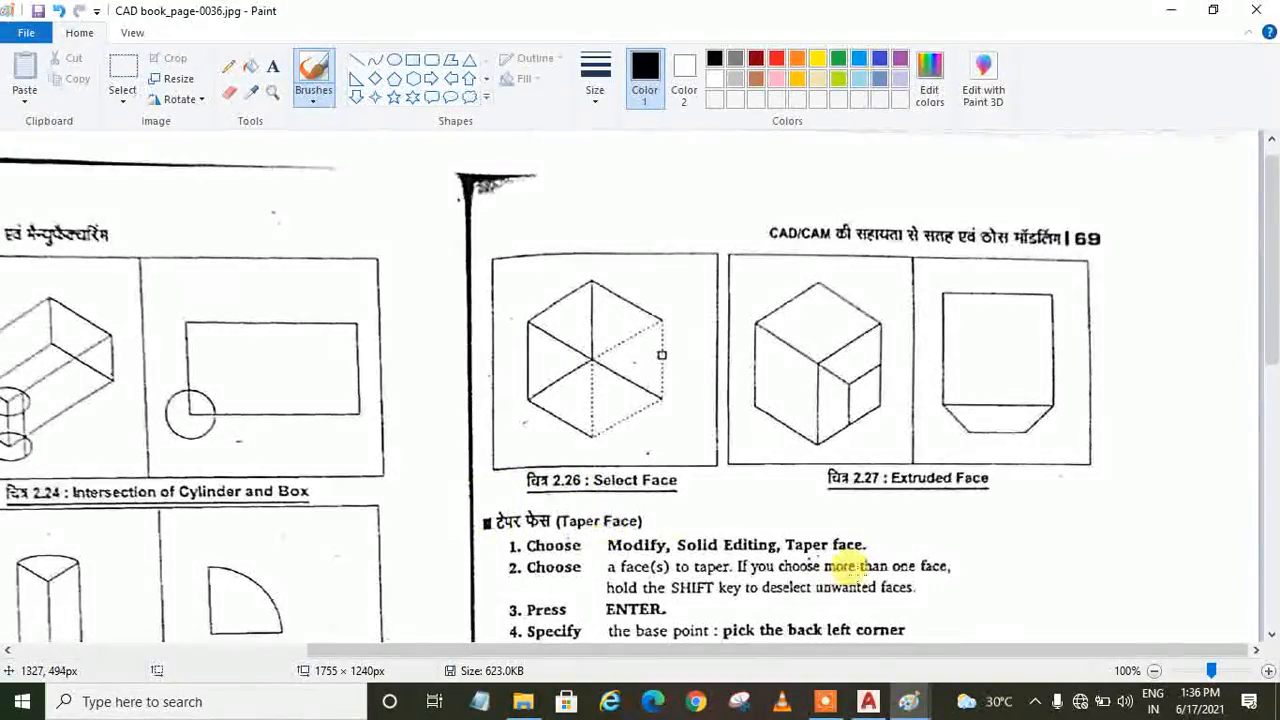
# Switch to AutoCAD and erase the hexagonal prism and the circle beside the nut.
pyautogui.click(858, 697)
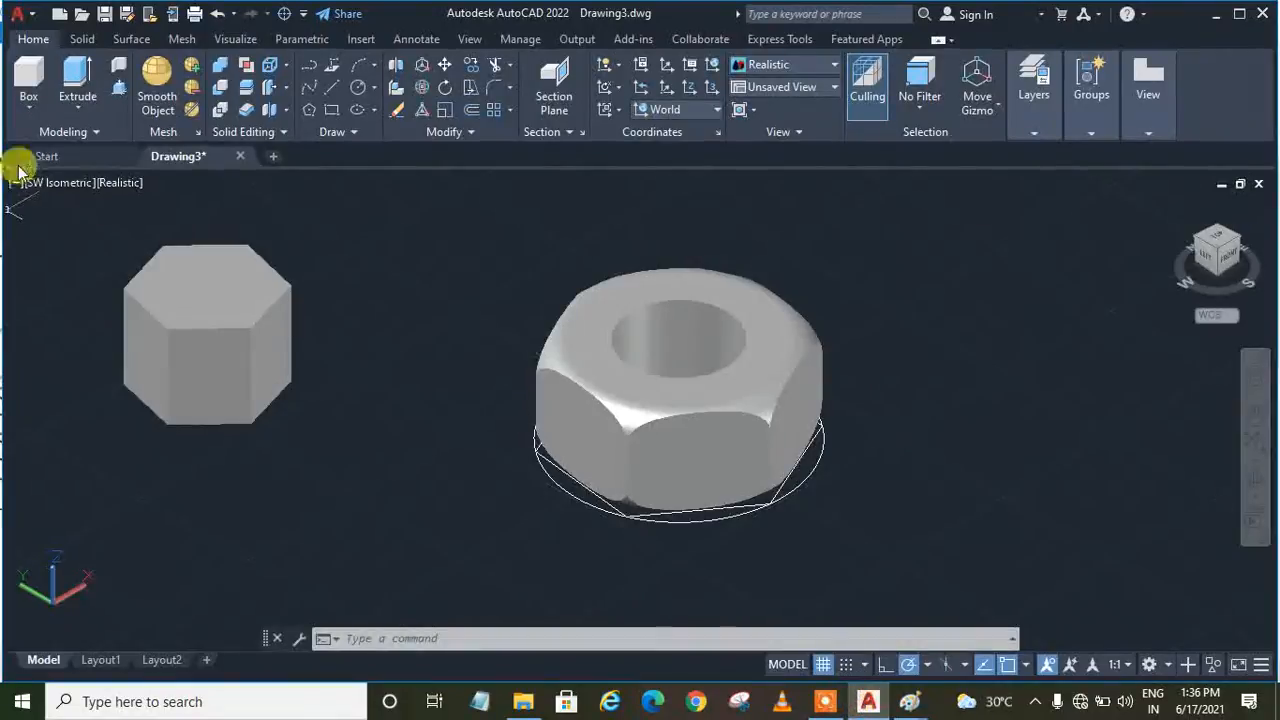
pyautogui.click(73, 111)
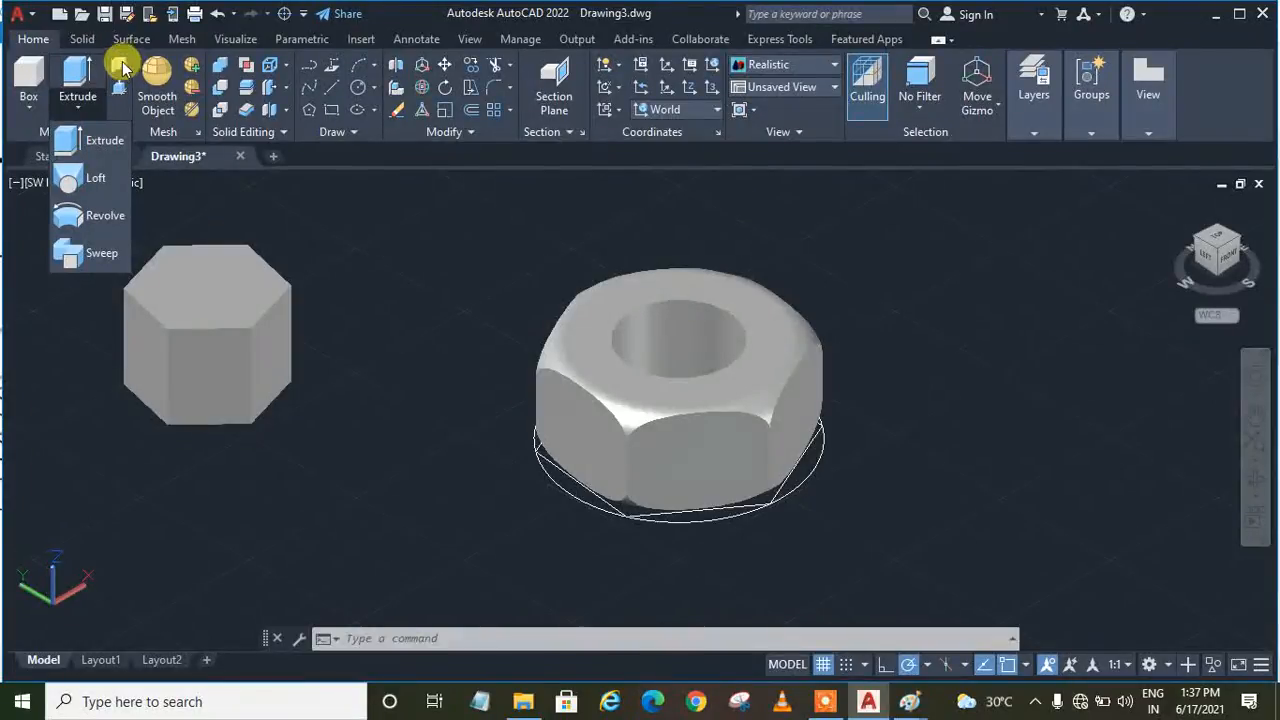
pyautogui.click(22, 104)
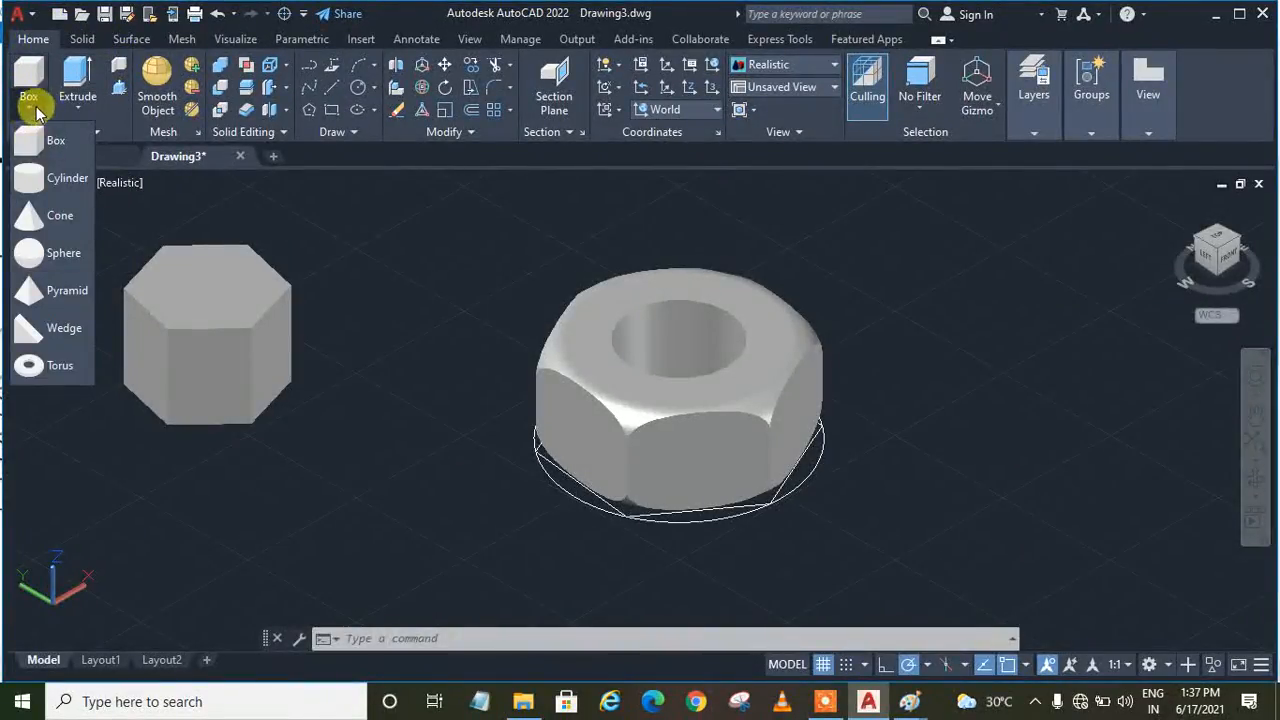
pyautogui.click(36, 110)
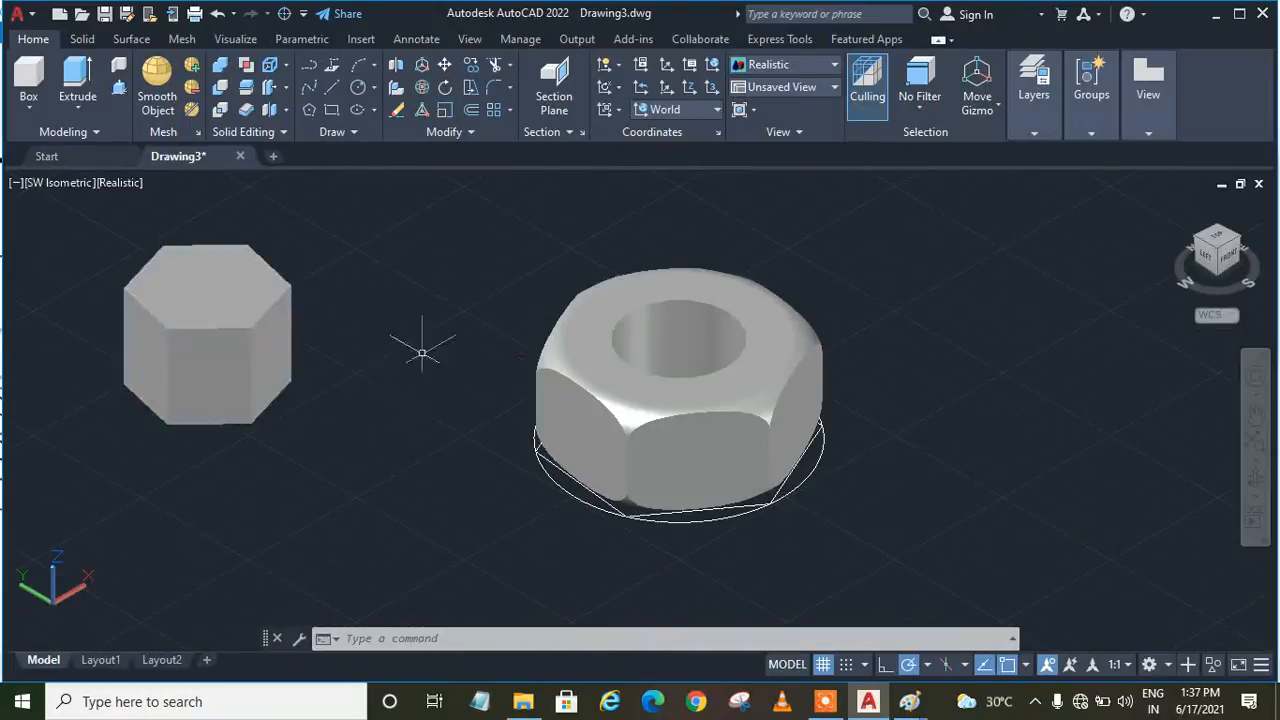
pyautogui.moveTo(414, 367)
pyautogui.mouseDown()
pyautogui.moveTo(46, 434)
pyautogui.moveTo(207, 262)
pyautogui.moveTo(198, 272)
pyautogui.mouseUp()
pyautogui.press('Delete')
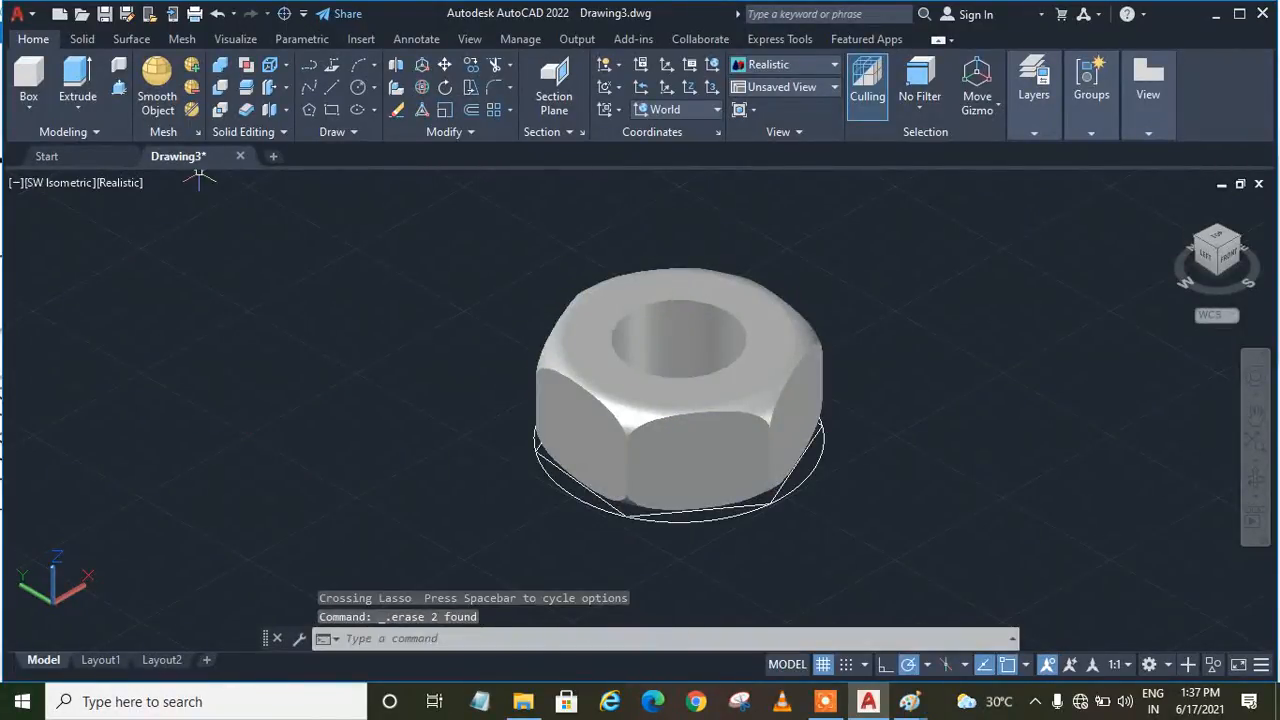
# Undo the operations back through the nut's solid edits to the flat circles and hexagon in the top view.
pyautogui.click(218, 16)
pyautogui.click(218, 16)
pyautogui.click(218, 16)
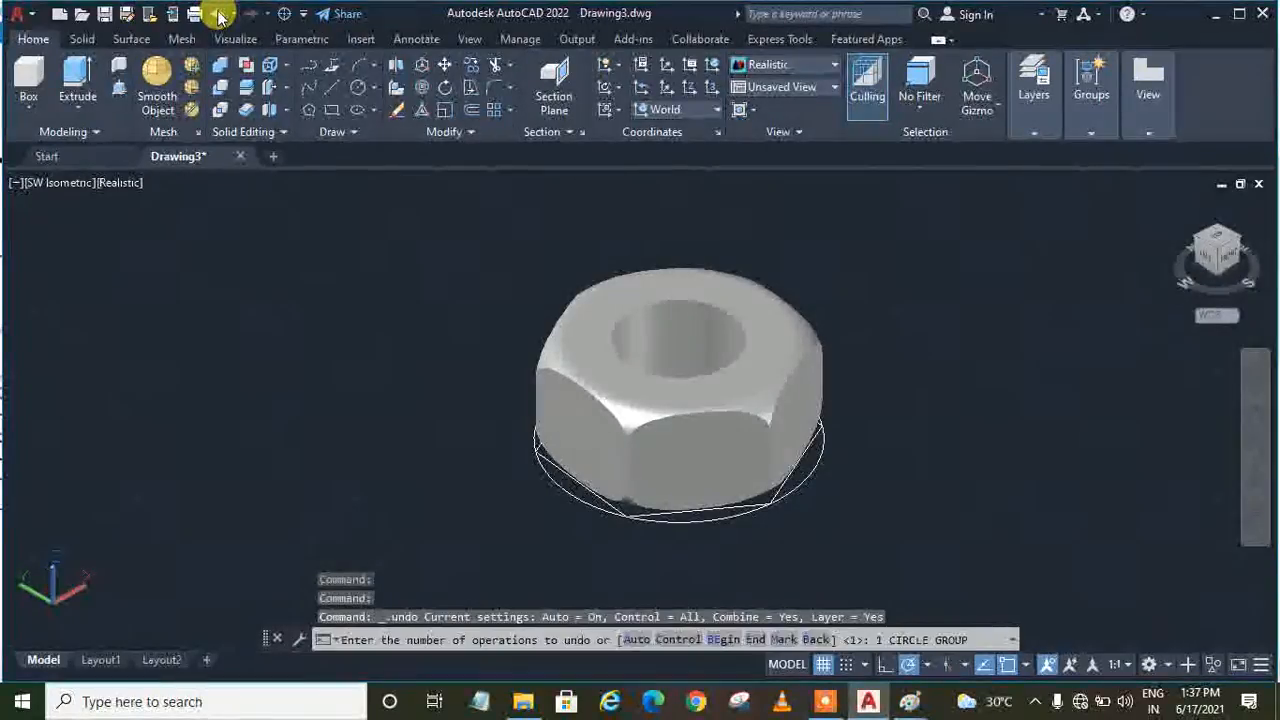
pyautogui.click(218, 16)
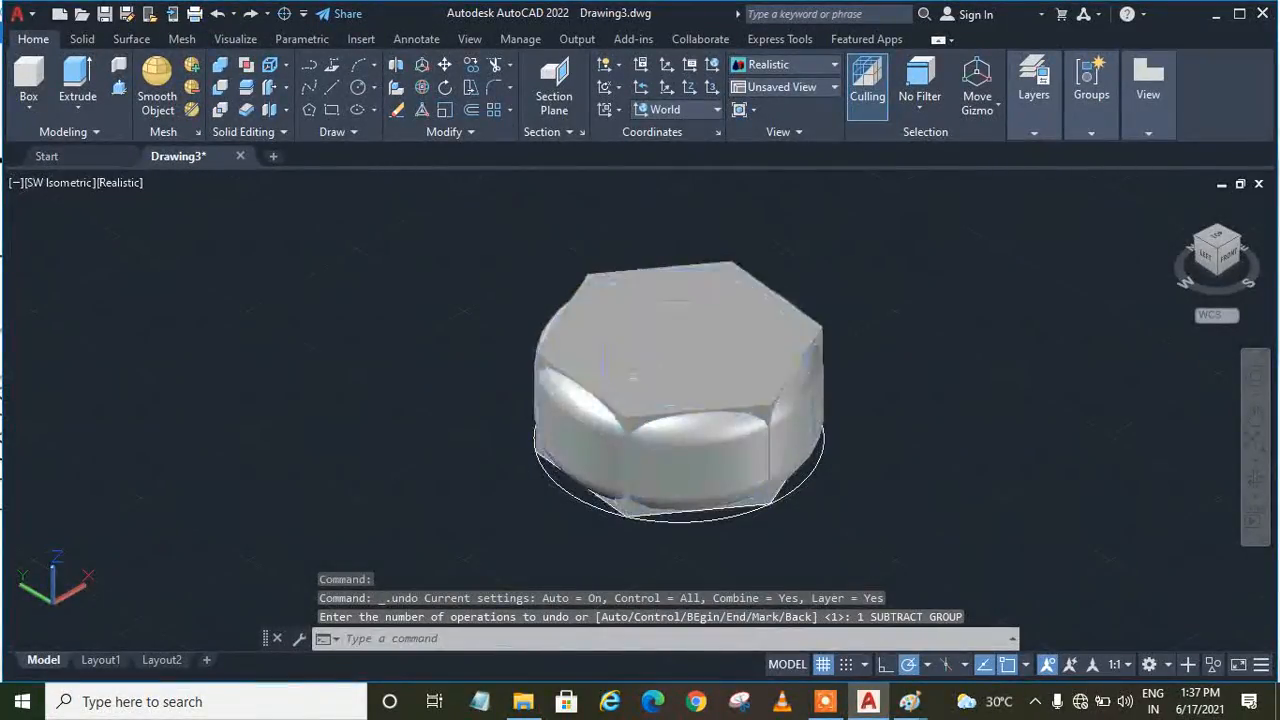
pyautogui.click(219, 15)
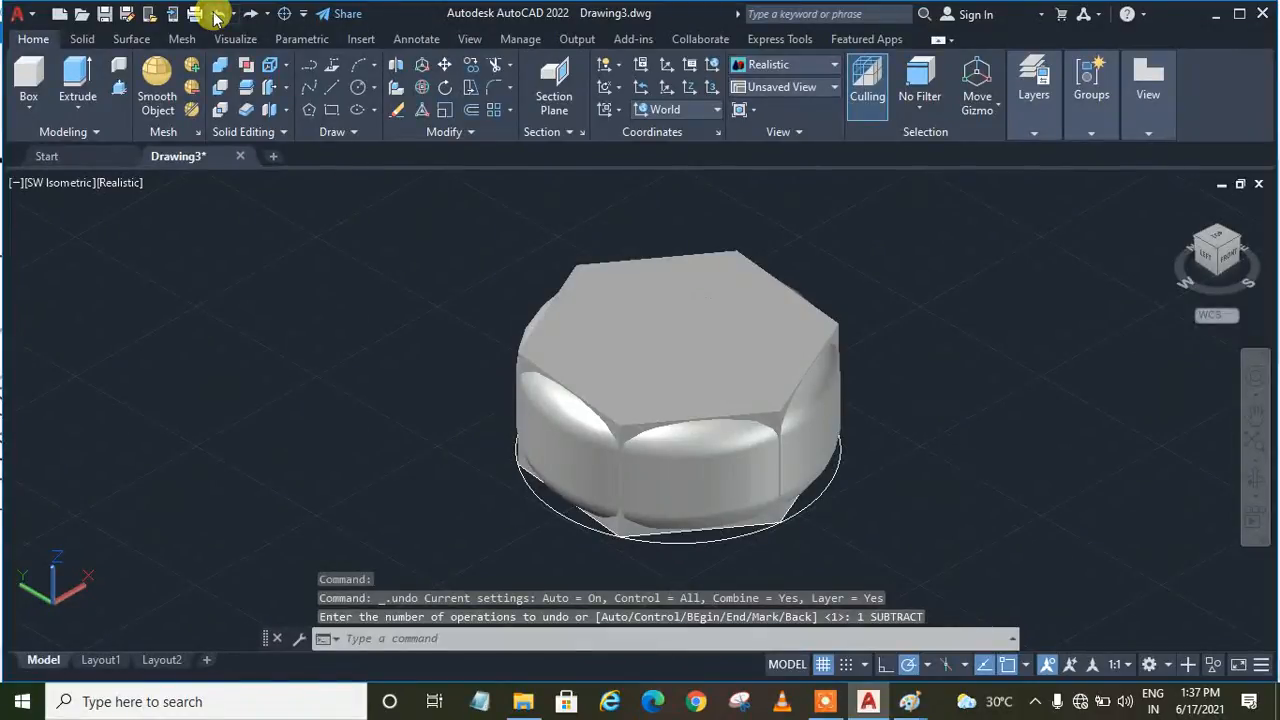
pyautogui.click(215, 15)
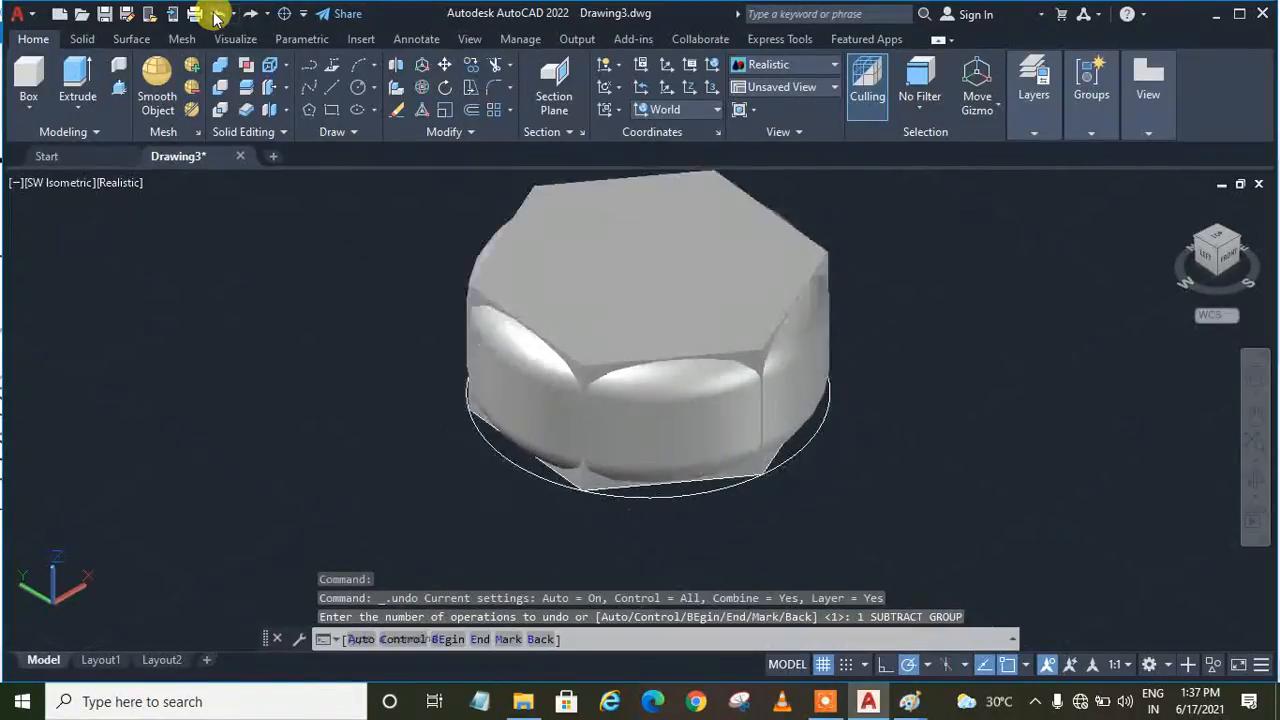
pyautogui.click(215, 15)
pyautogui.click(215, 15)
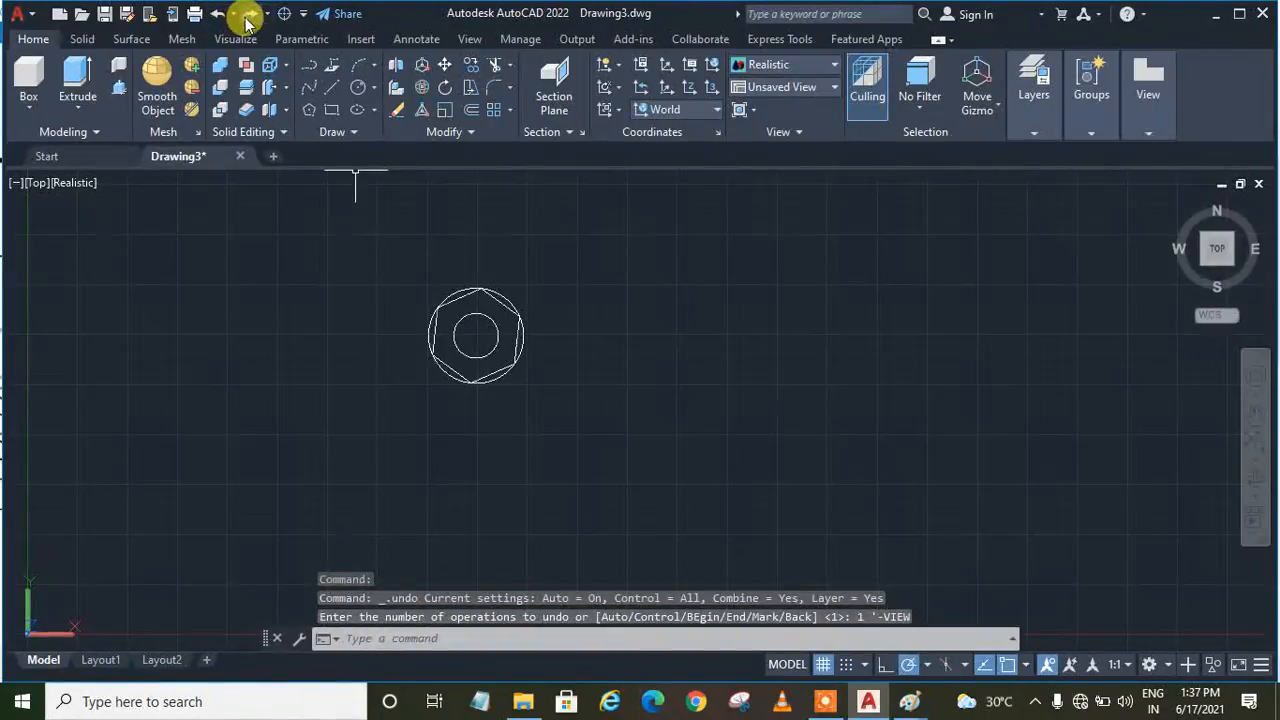
# Redo operations to restore the isometric solids, and undo back to before the cylinder's edge fillet.
pyautogui.click(248, 15)
pyautogui.click(248, 15)
pyautogui.click(248, 15)
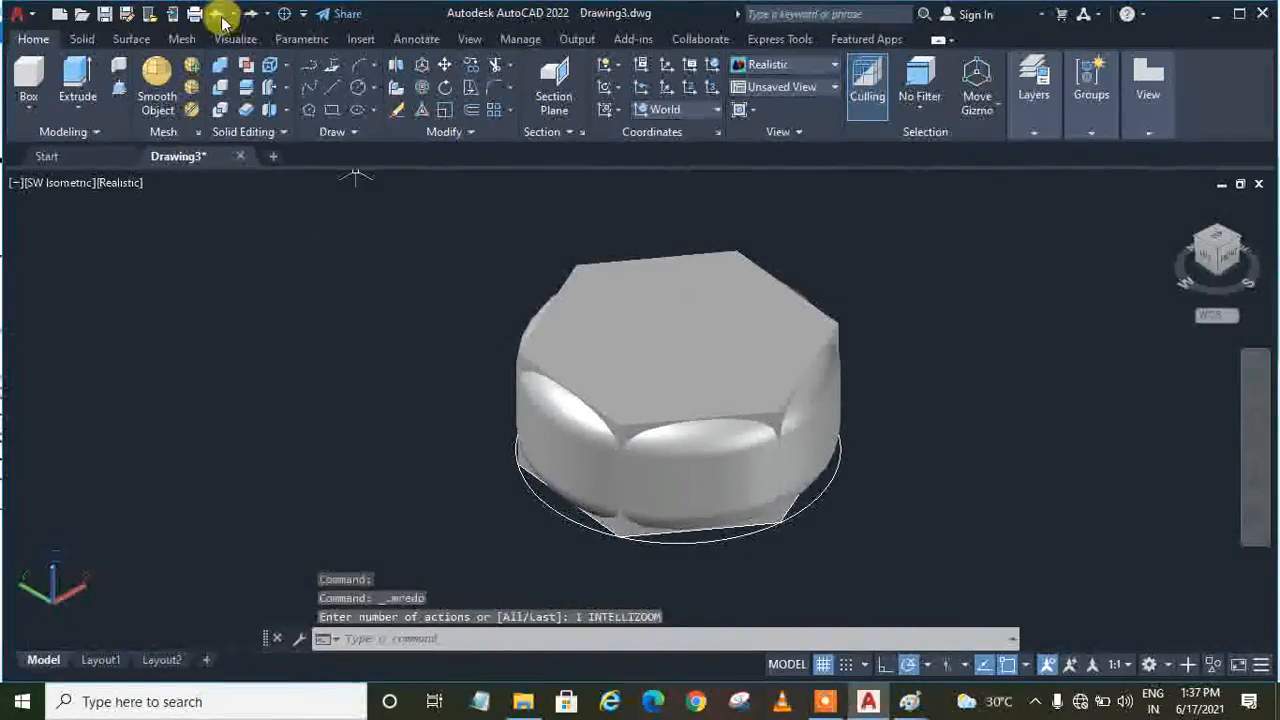
pyautogui.click(217, 15)
pyautogui.click(217, 15)
pyautogui.click(217, 15)
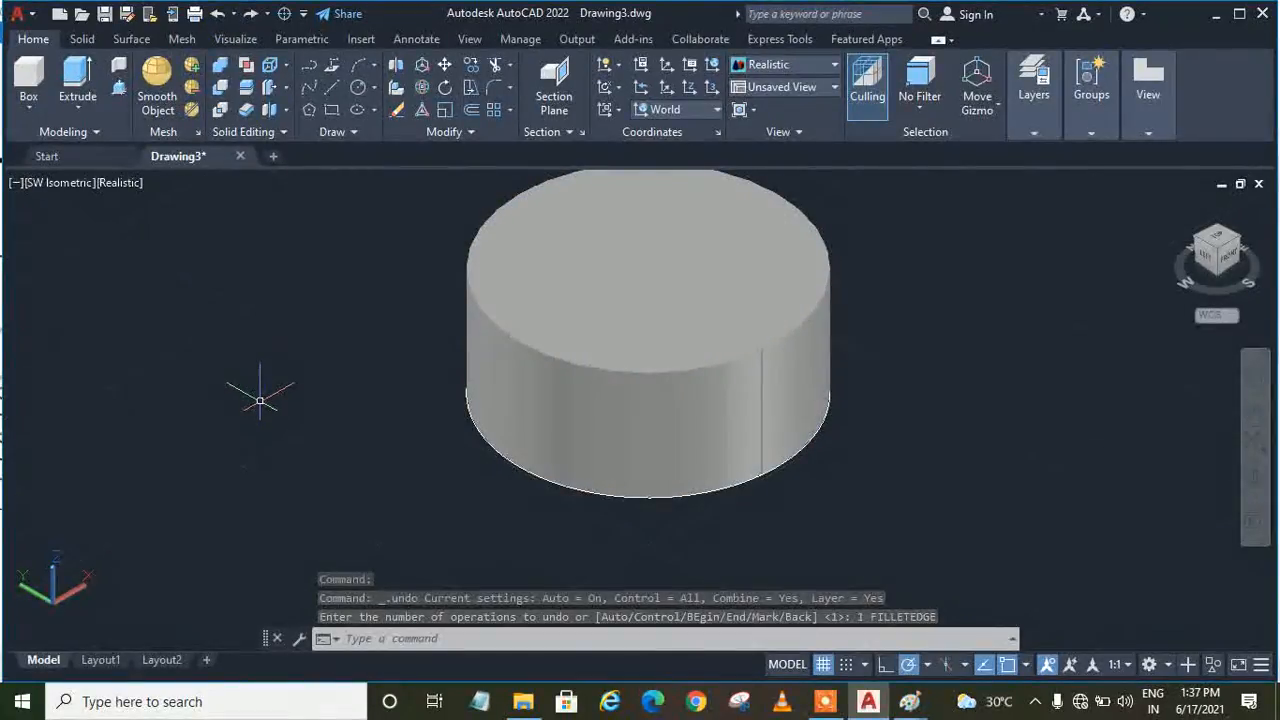
# Fillet the upper and lower circular edges of the cylinder with a radius of 0.5.
pyautogui.write('Fill')
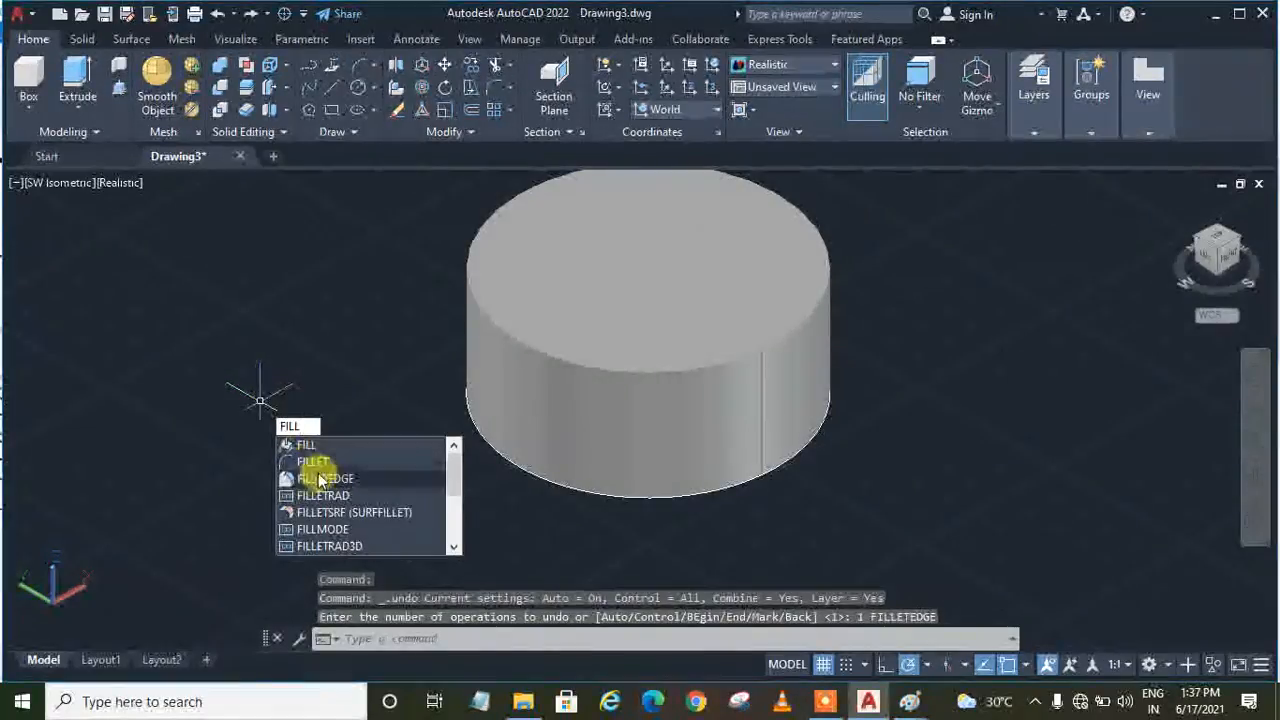
pyautogui.click(320, 475)
pyautogui.write('r')
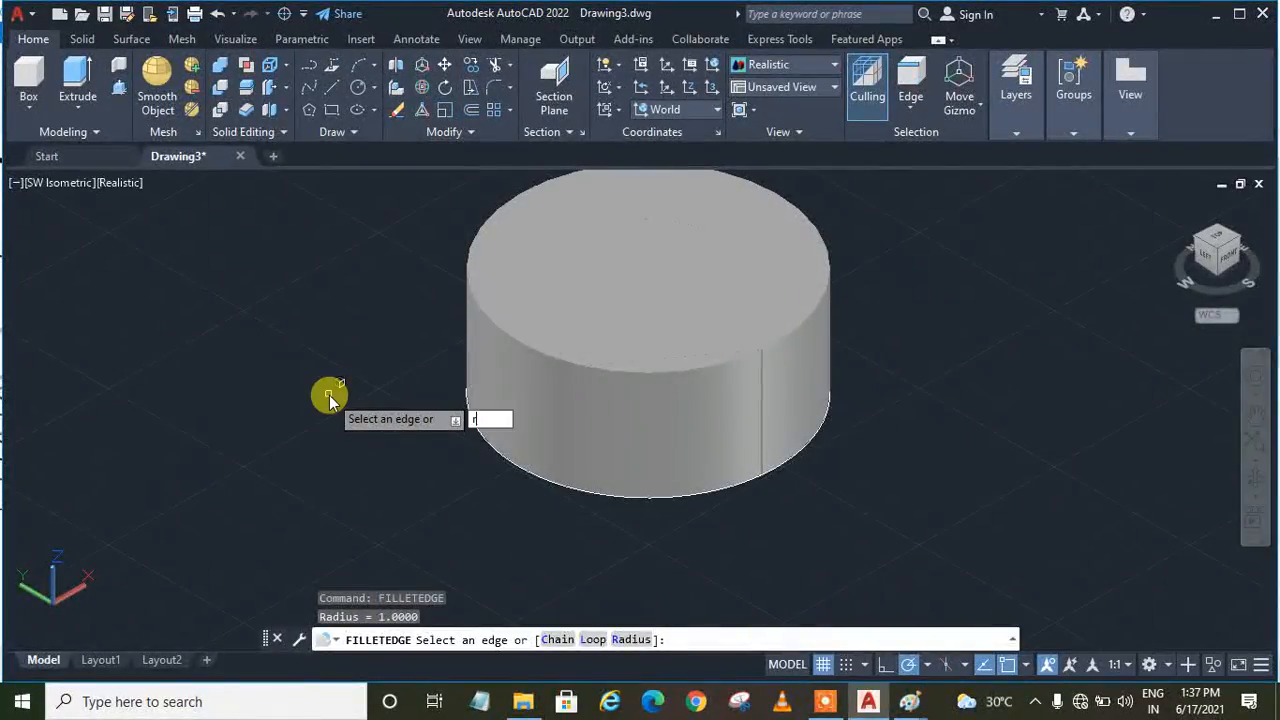
pyautogui.press('Return')
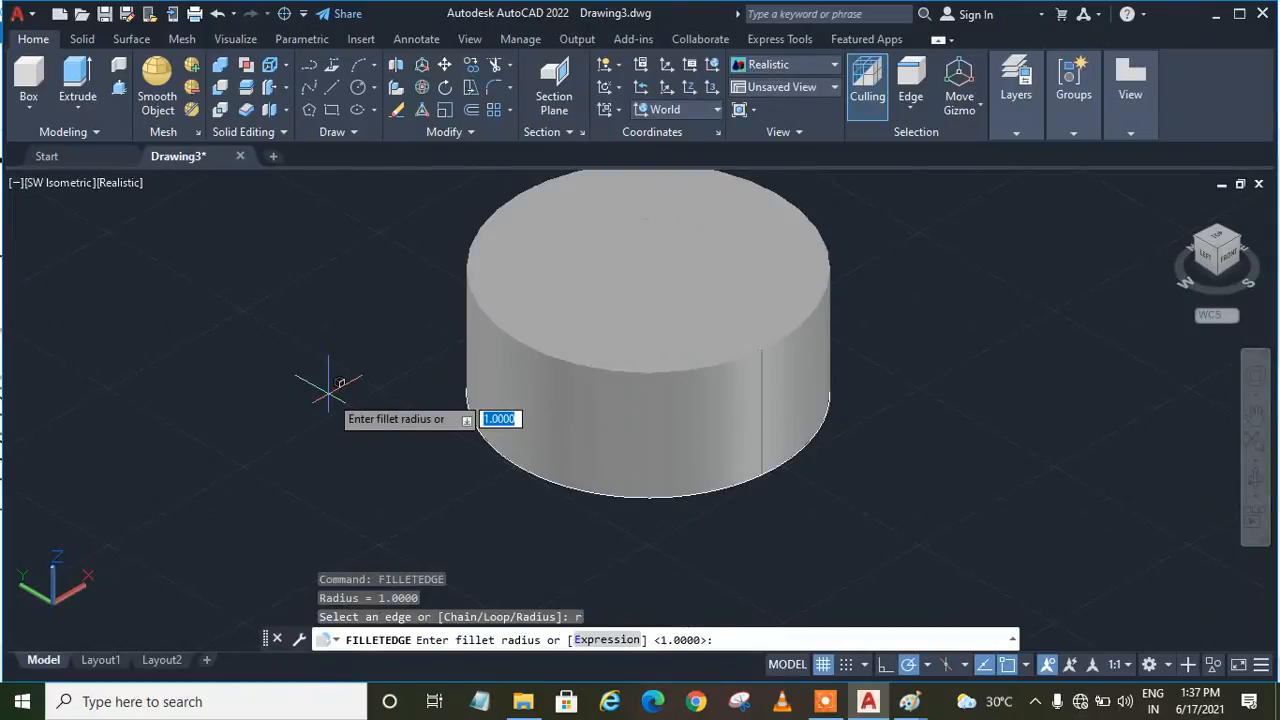
pyautogui.press('BackSpace')
pyautogui.write('.5')
pyautogui.press('Return')
pyautogui.scroll(2, 328, 388)
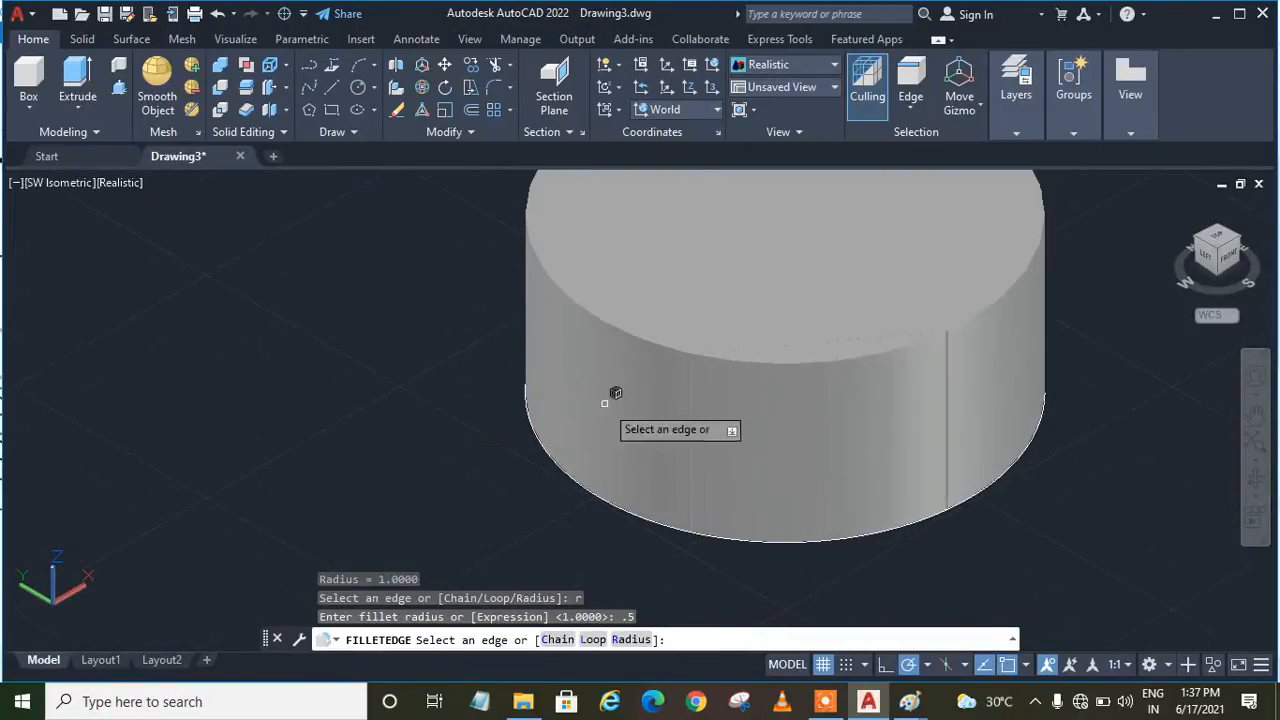
pyautogui.click(657, 334)
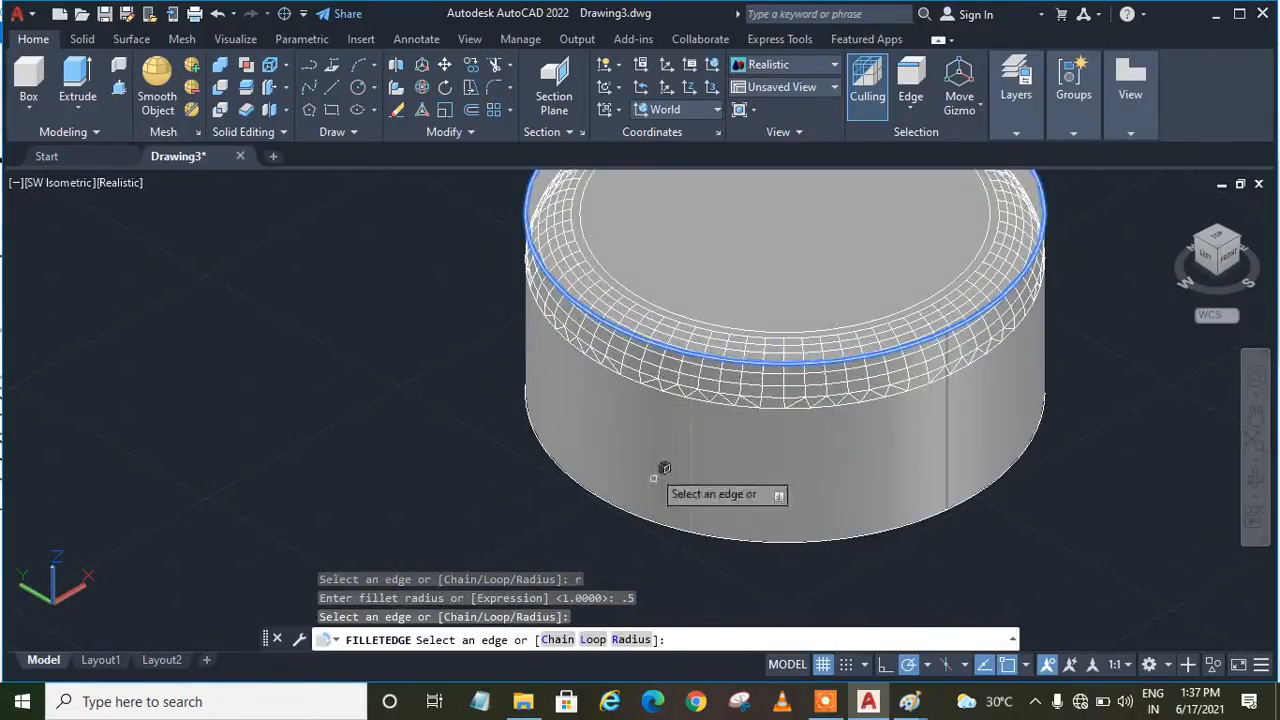
pyautogui.click(660, 520)
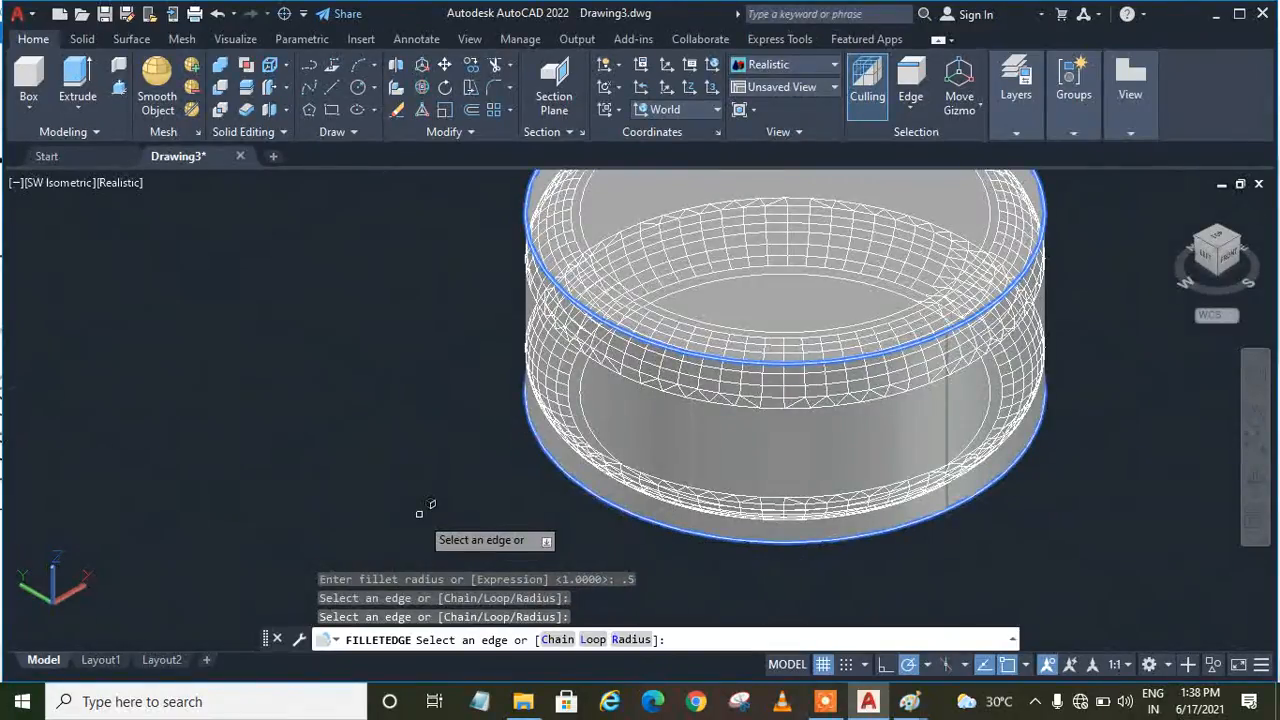
pyautogui.press('Return')
pyautogui.scroll(-2, 420, 512)
pyautogui.press('Return')
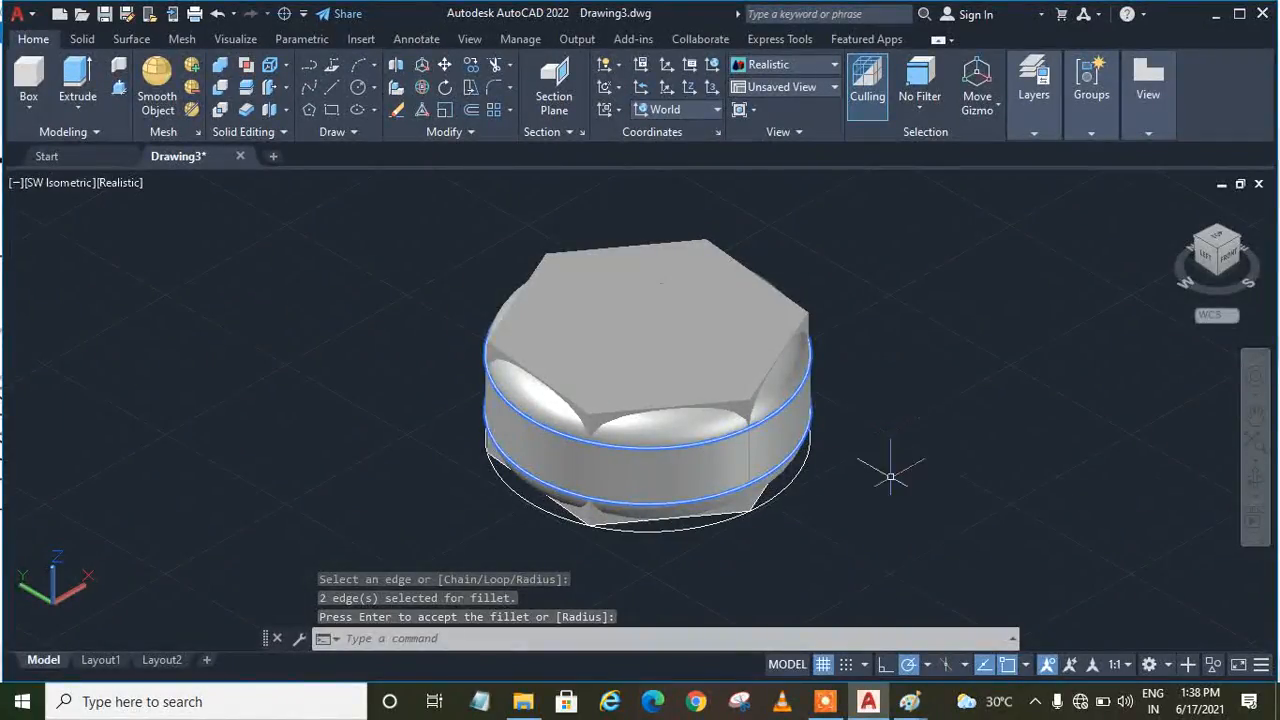
pyautogui.click(828, 704)
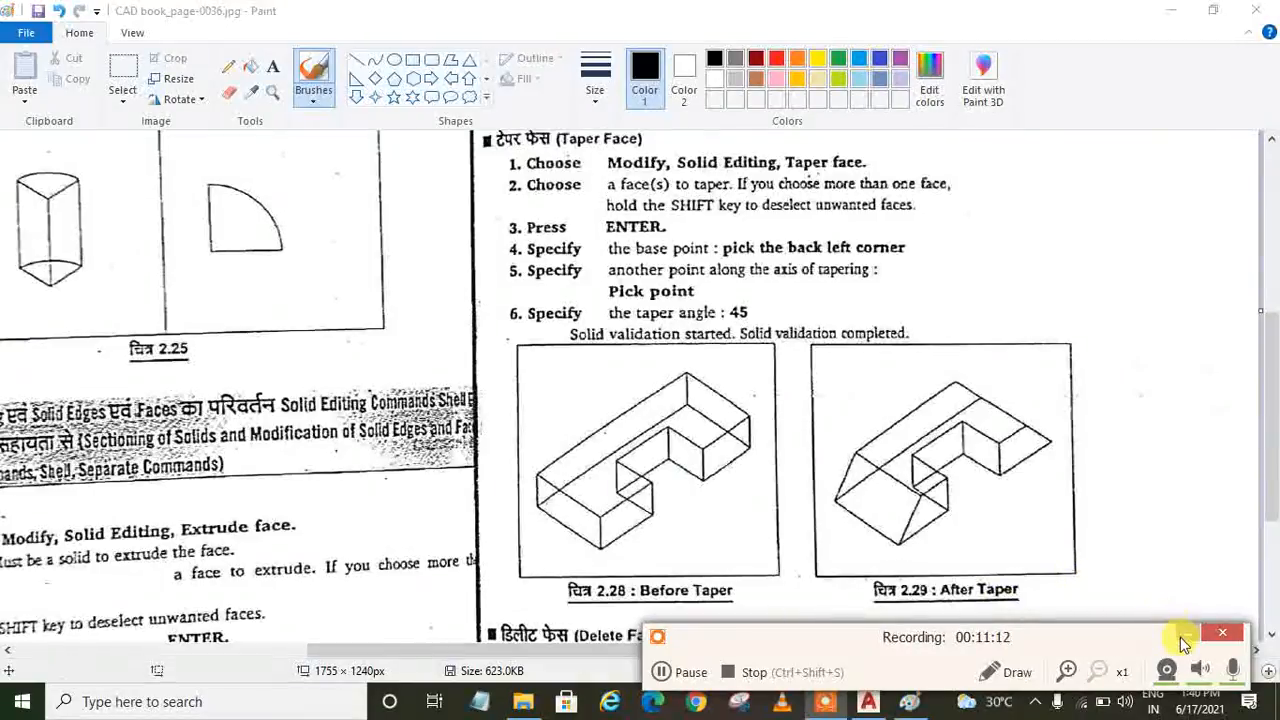
pyautogui.click(1181, 635)
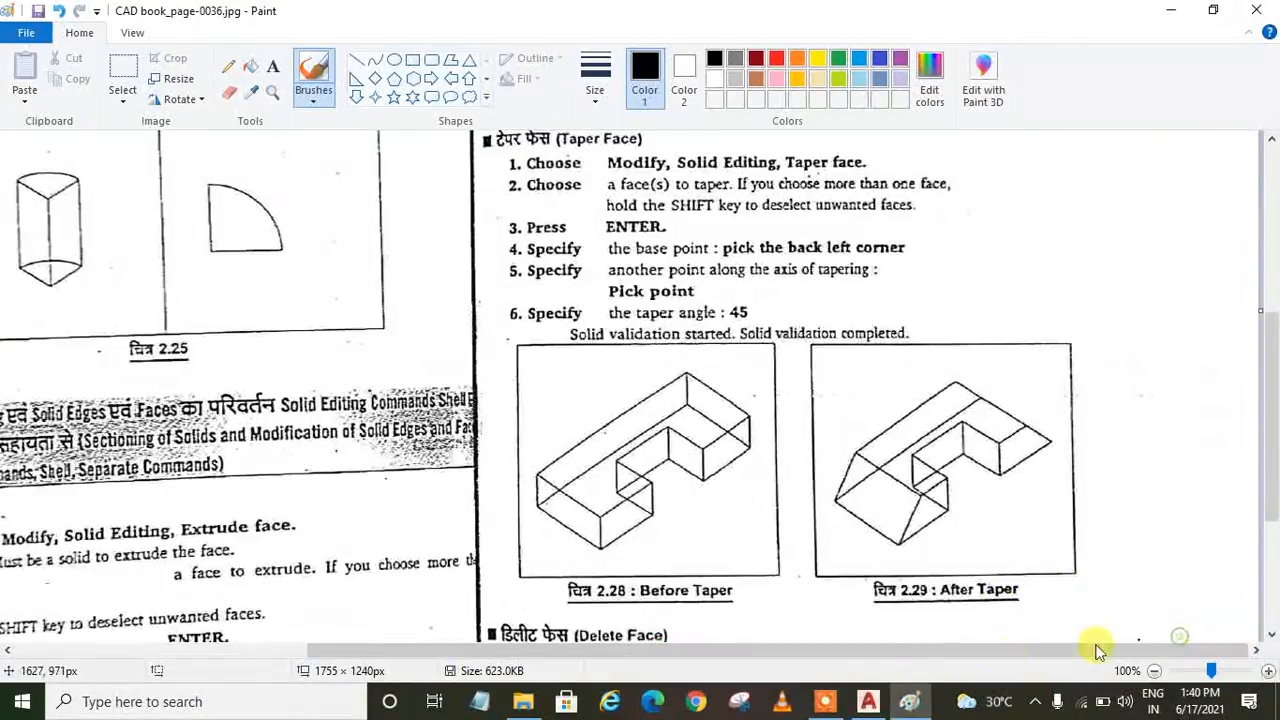
# Switch to AutoCAD and try to taper the filleted cylinder's circular top face by 45 degrees, with the axis from its centre point to the hexagon's edge.
pyautogui.click(870, 702)
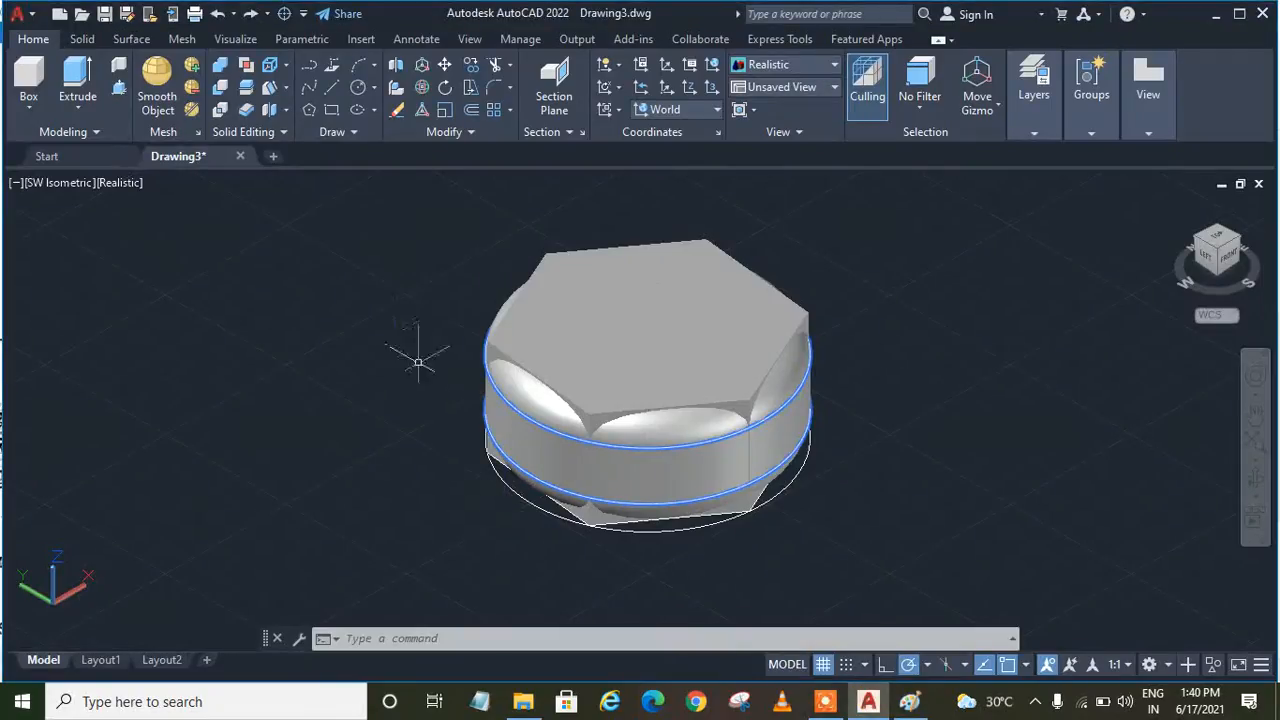
pyautogui.click(286, 88)
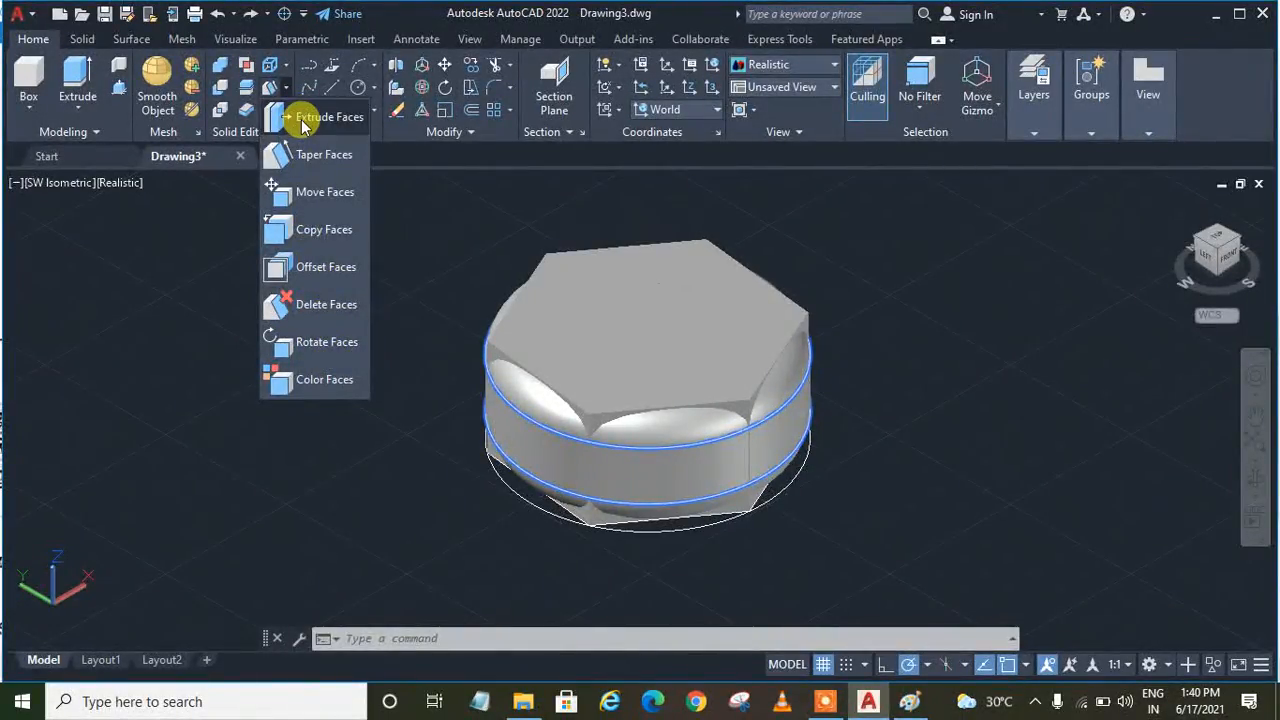
pyautogui.click(318, 156)
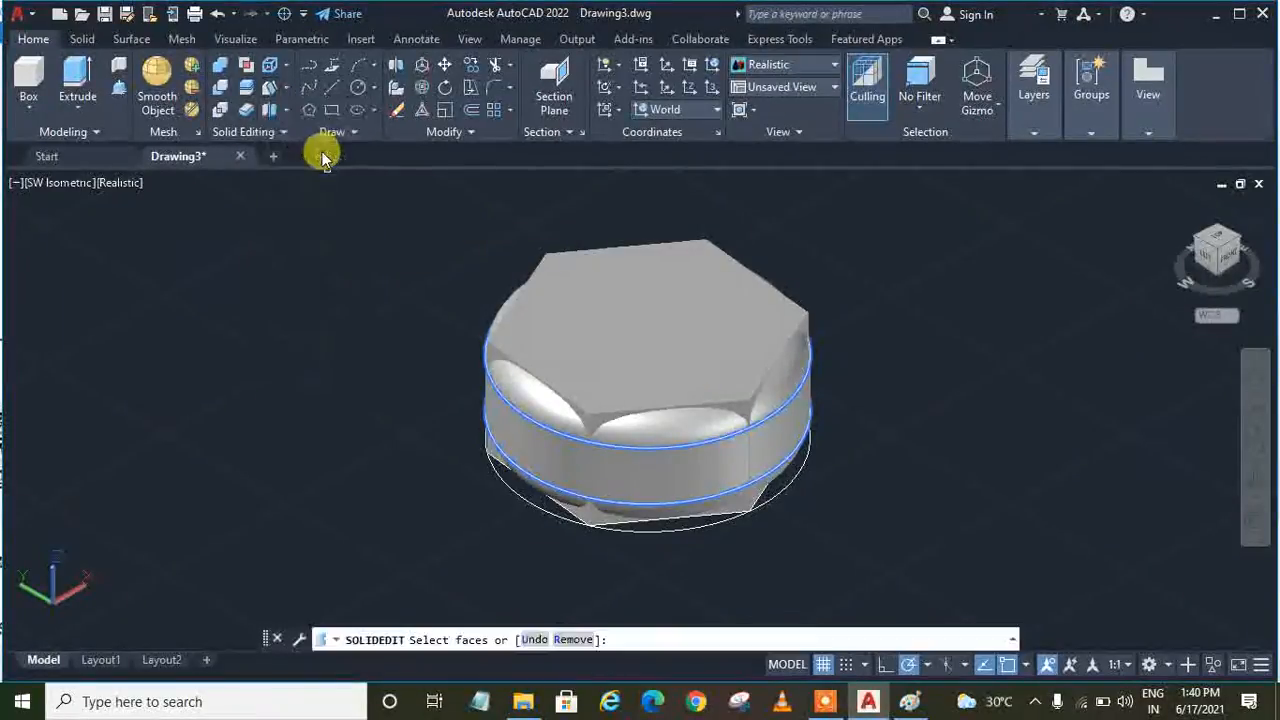
pyautogui.click(572, 343)
pyautogui.click(572, 343)
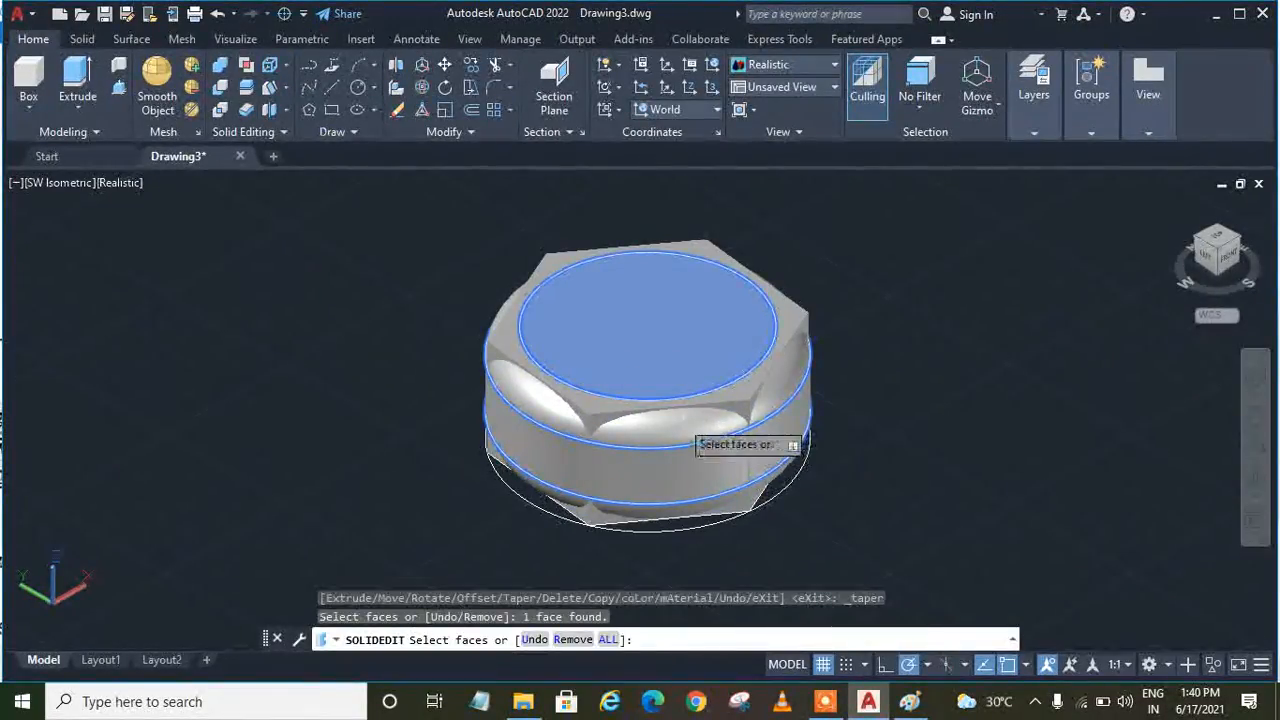
pyautogui.press('Return')
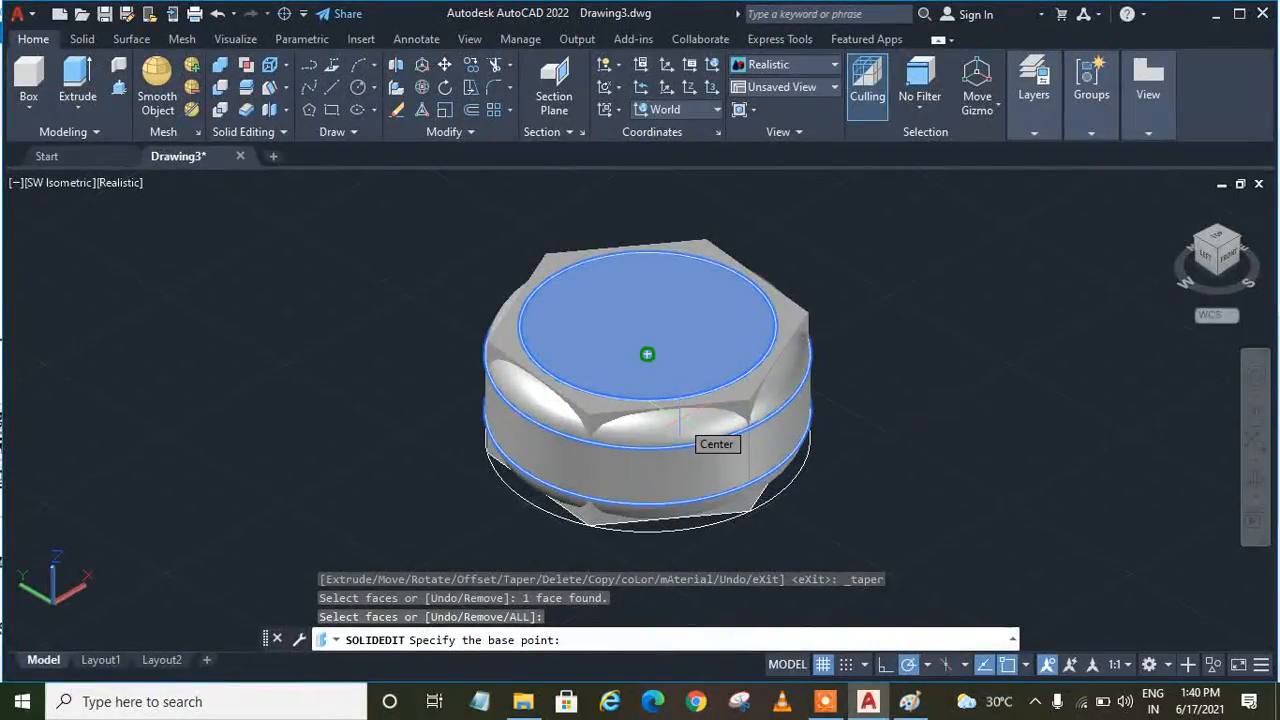
pyautogui.click(647, 354)
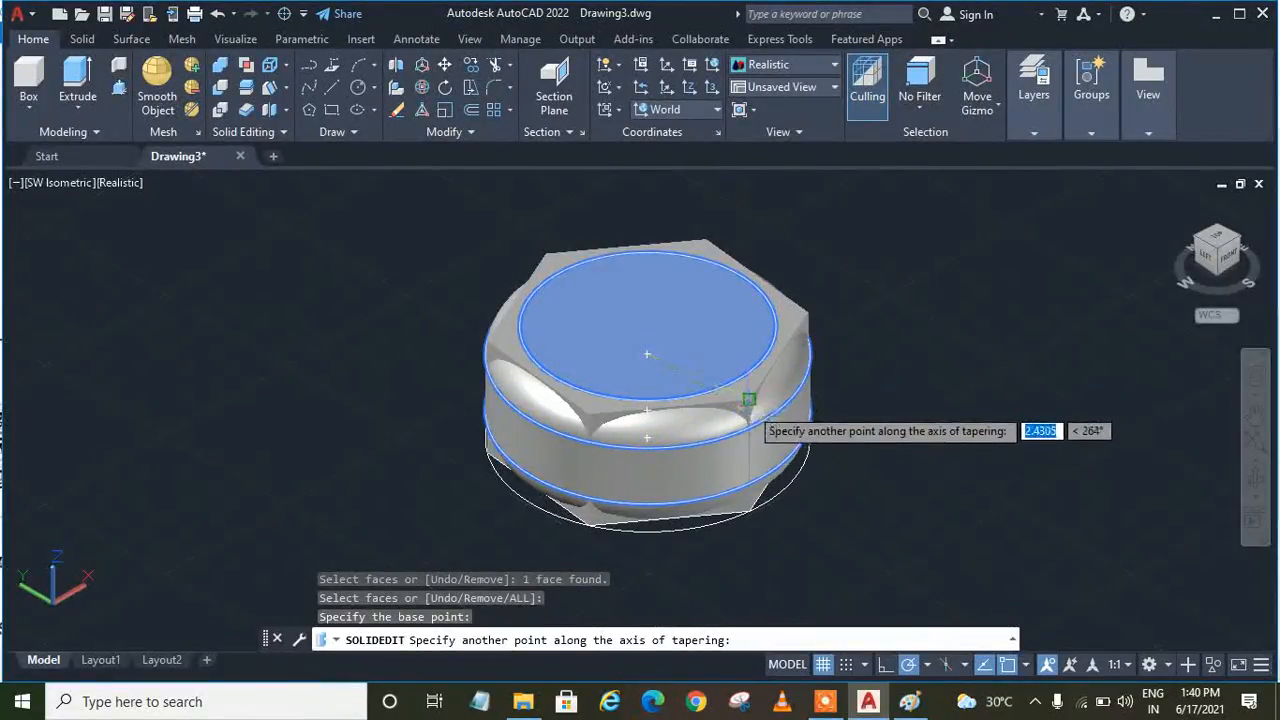
pyautogui.click(750, 400)
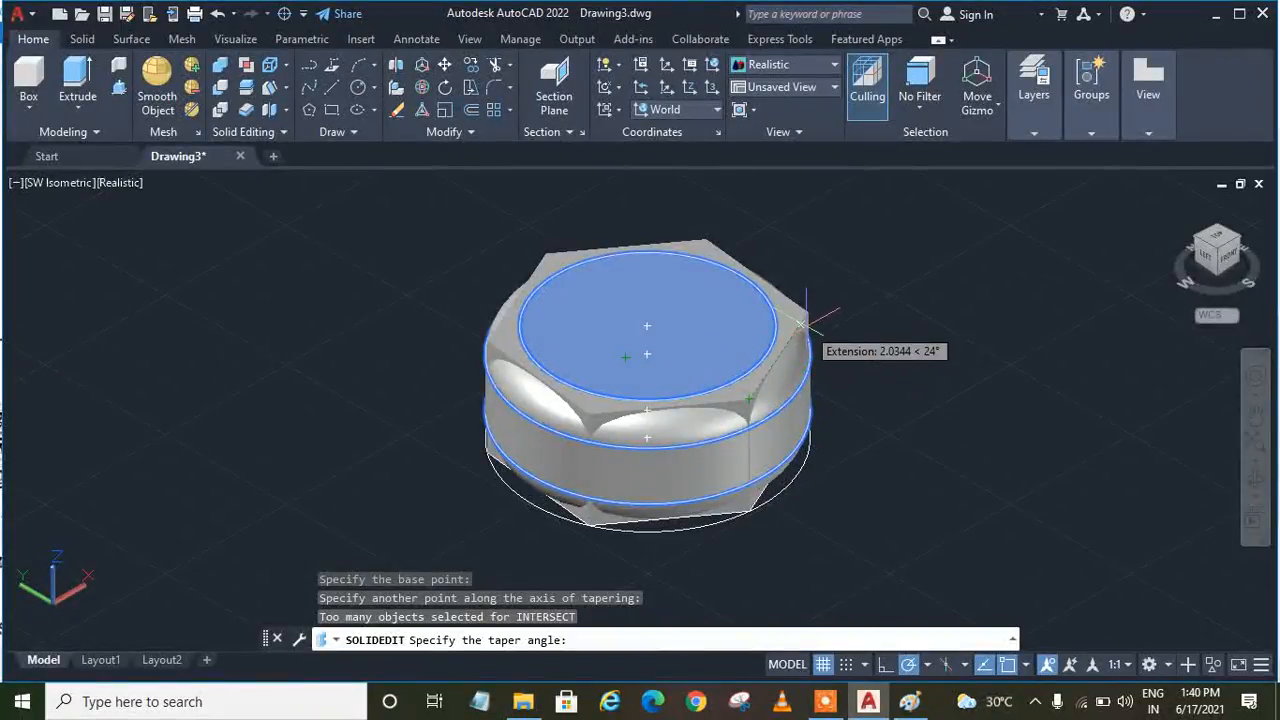
pyautogui.write('45')
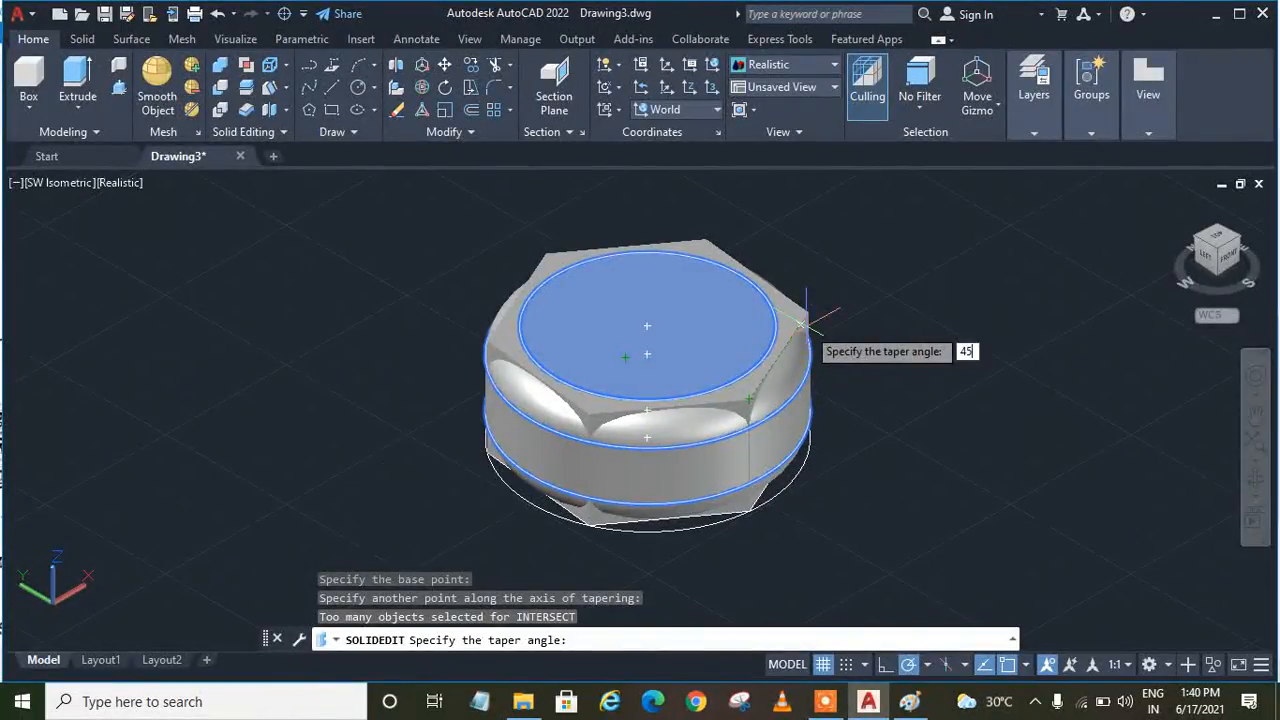
pyautogui.press('Return')
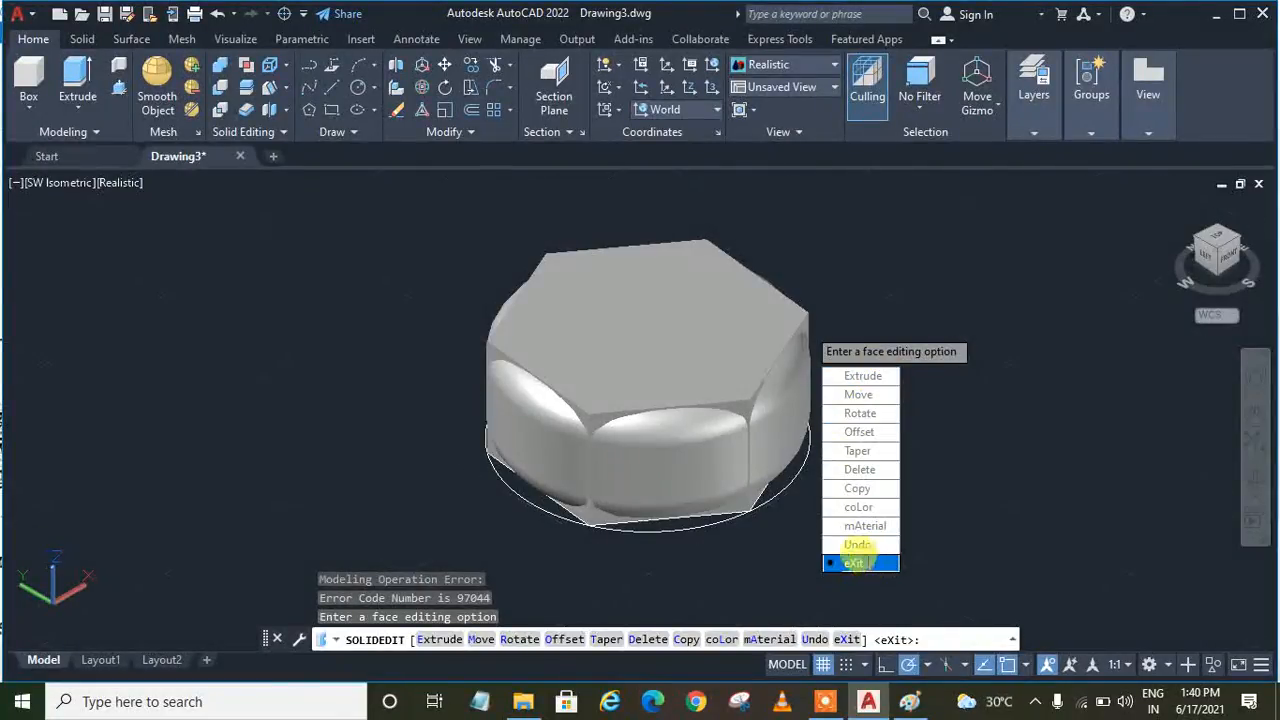
pyautogui.click(857, 563)
pyautogui.click(855, 372)
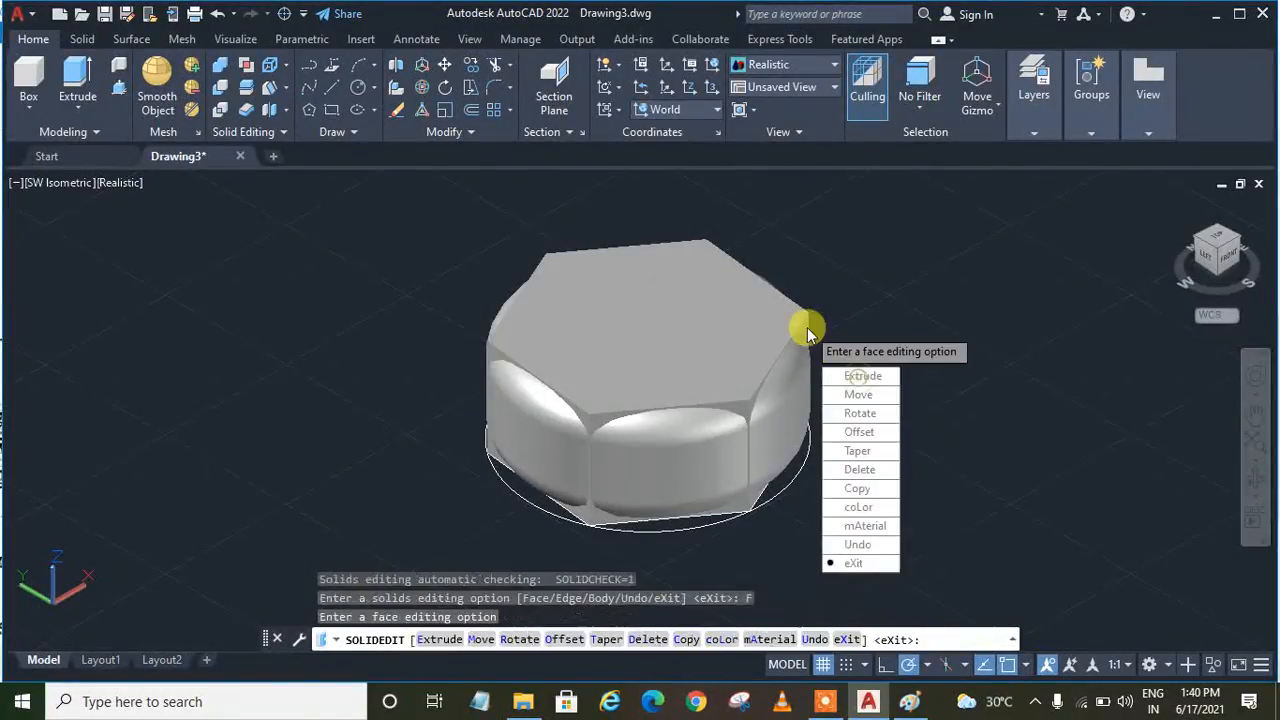
pyautogui.click(862, 412)
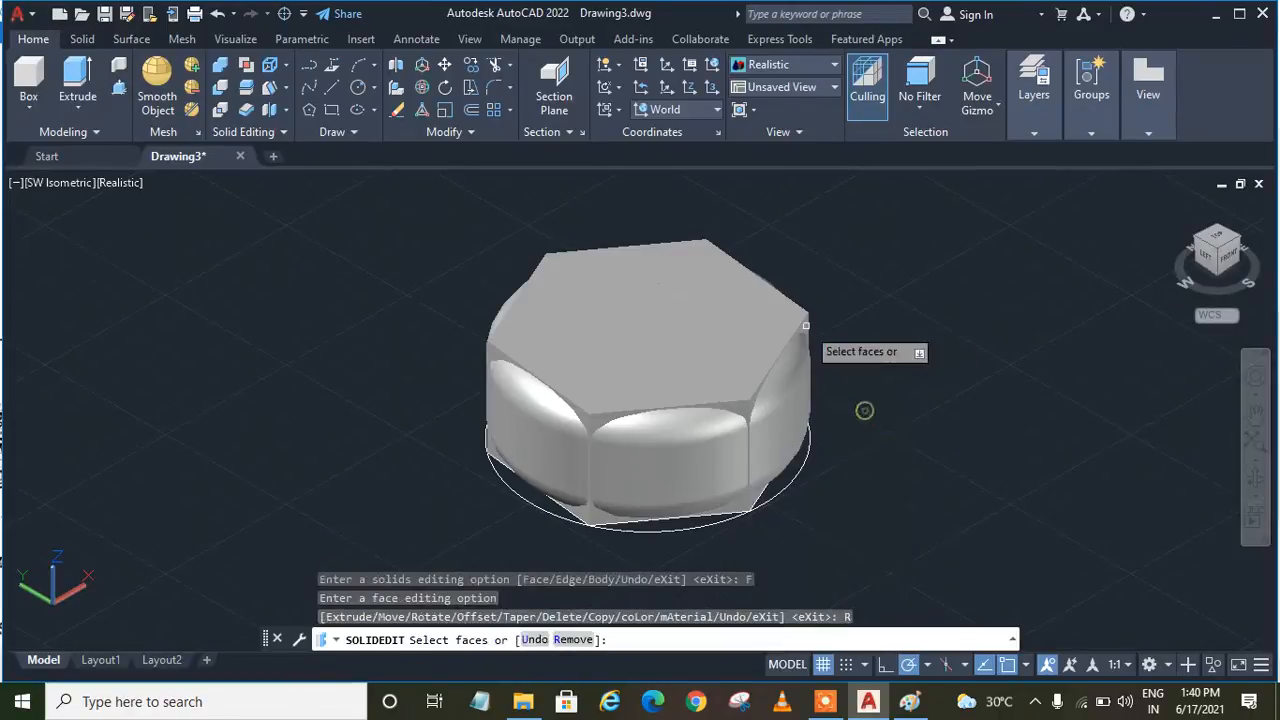
pyautogui.click(770, 318)
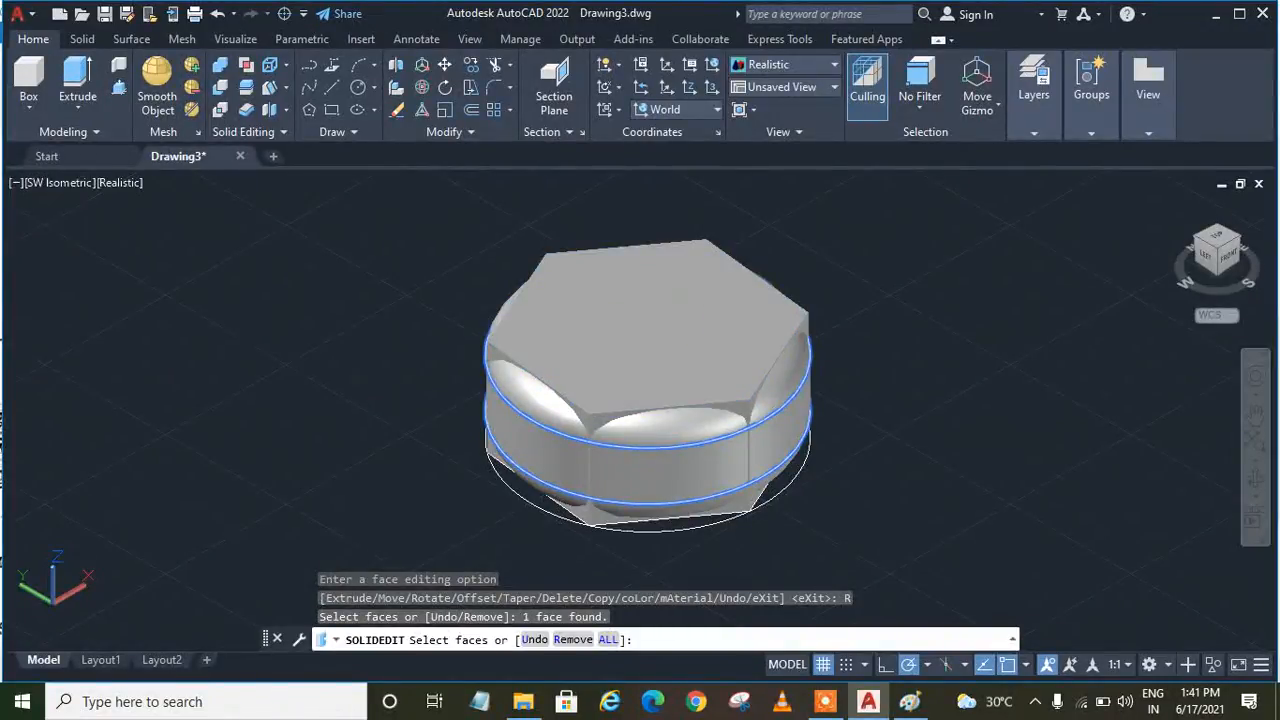
pyautogui.press('Escape')
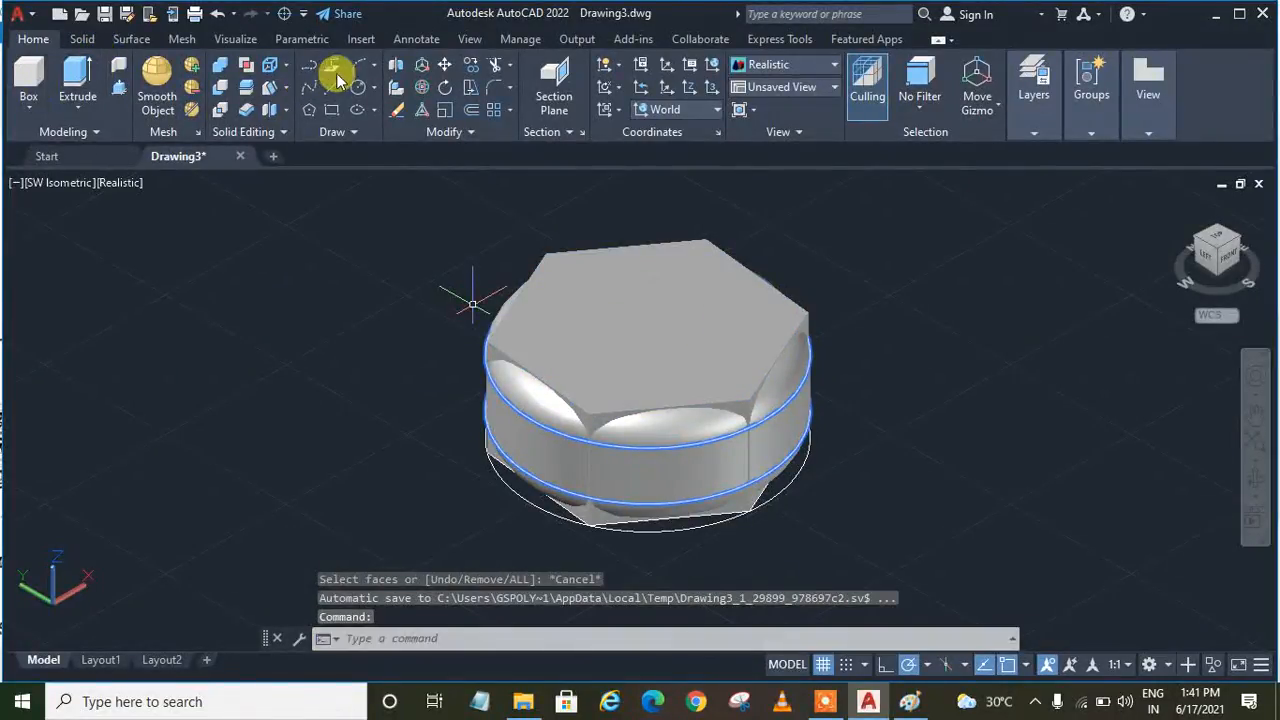
# Draw a rectangle freehand beside the nut and extrude it upward into a solid box.
pyautogui.click(329, 110)
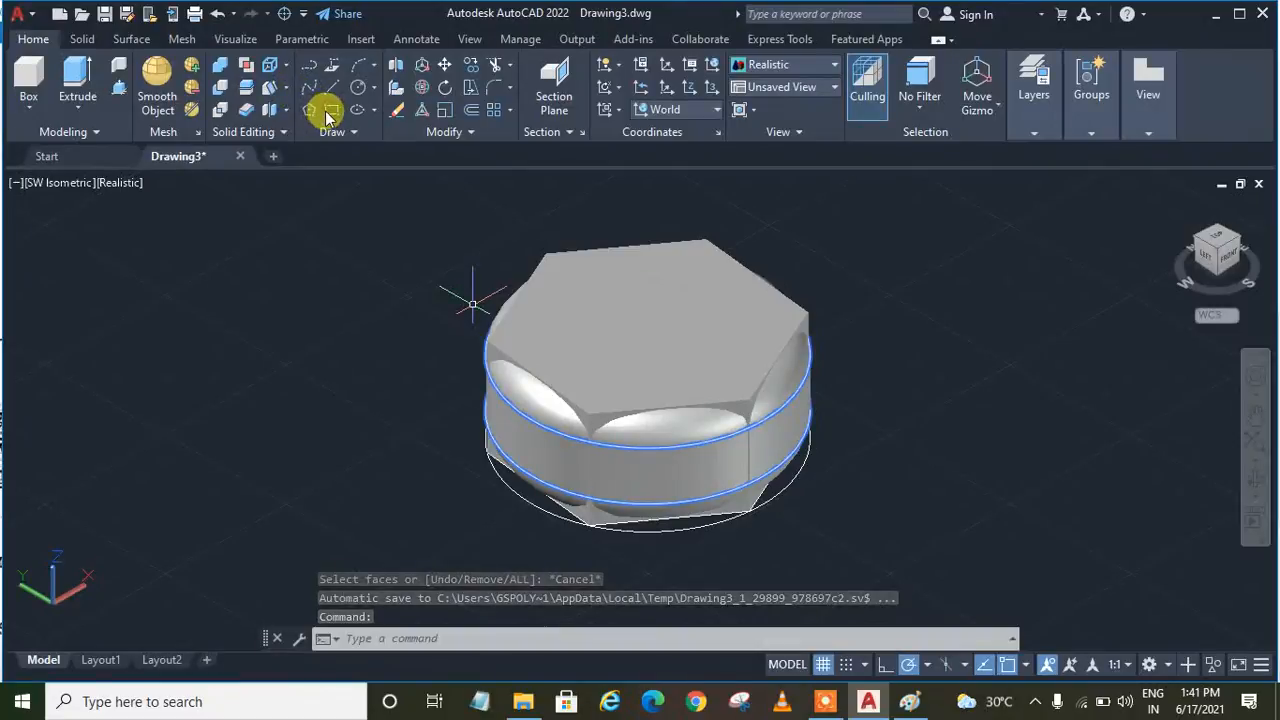
pyautogui.click(150, 321)
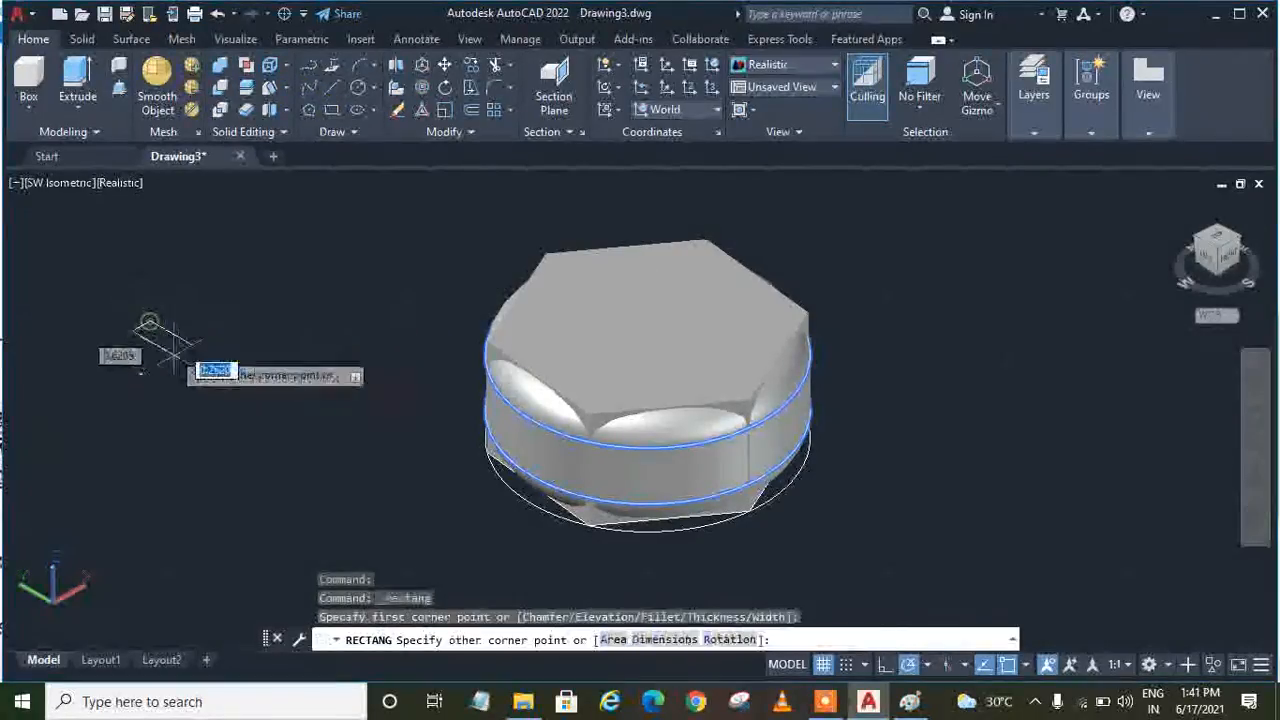
pyautogui.click(228, 477)
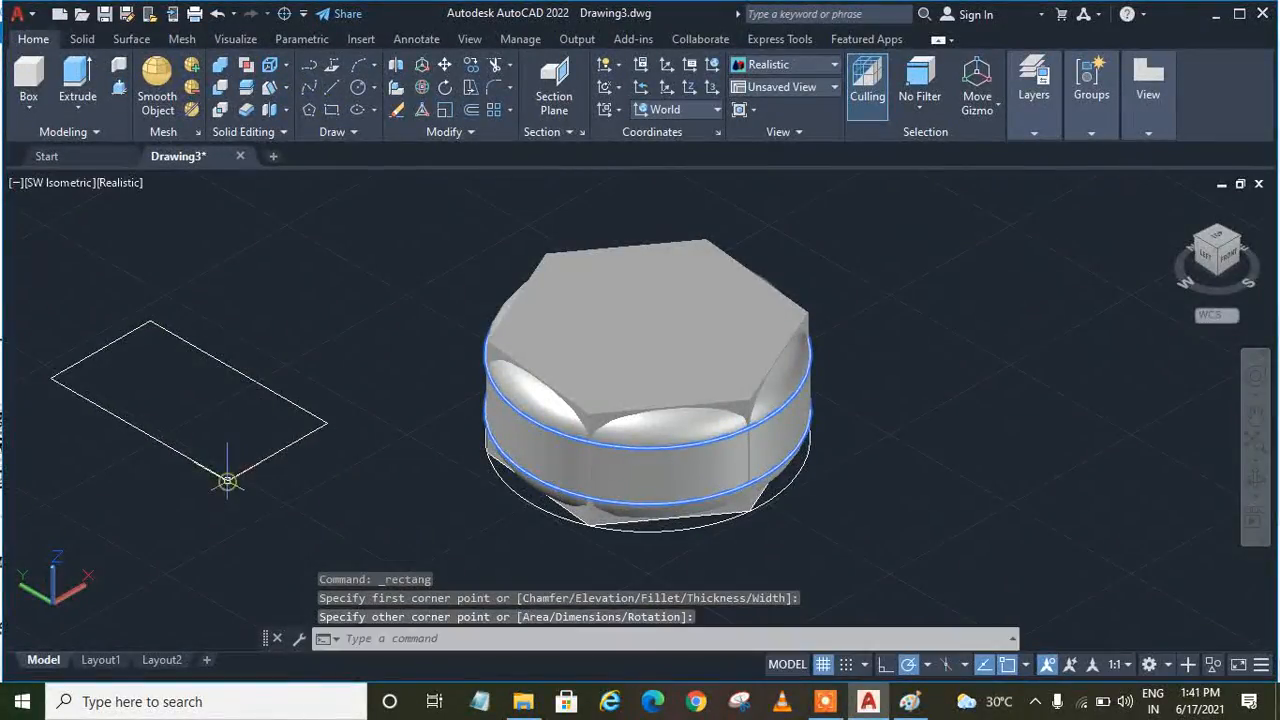
pyautogui.click(80, 72)
pyautogui.click(251, 463)
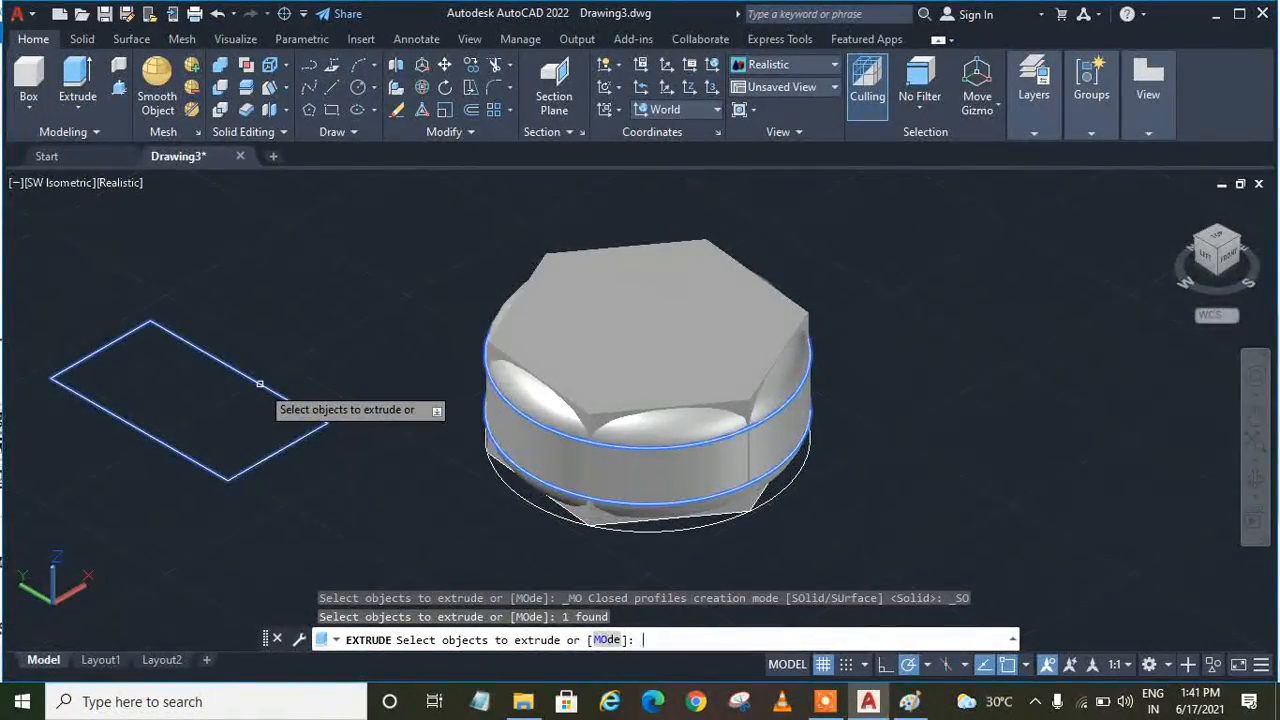
pyautogui.press('Return')
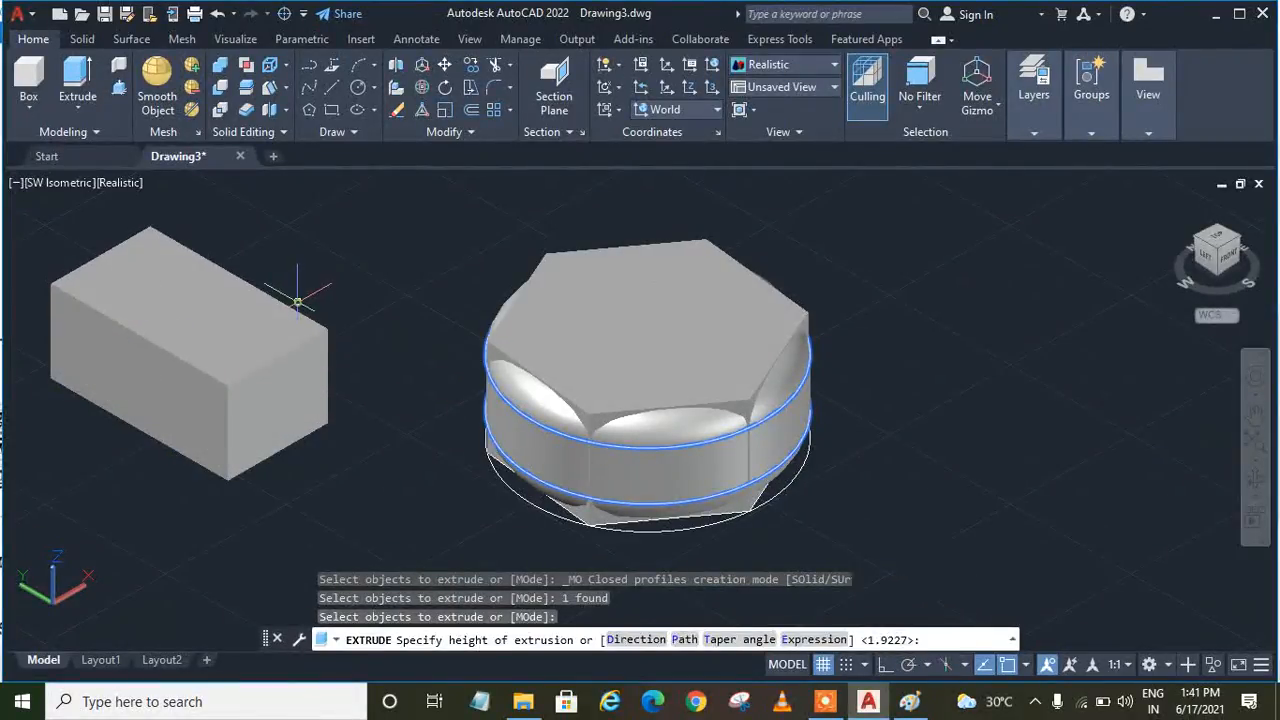
pyautogui.press('Return')
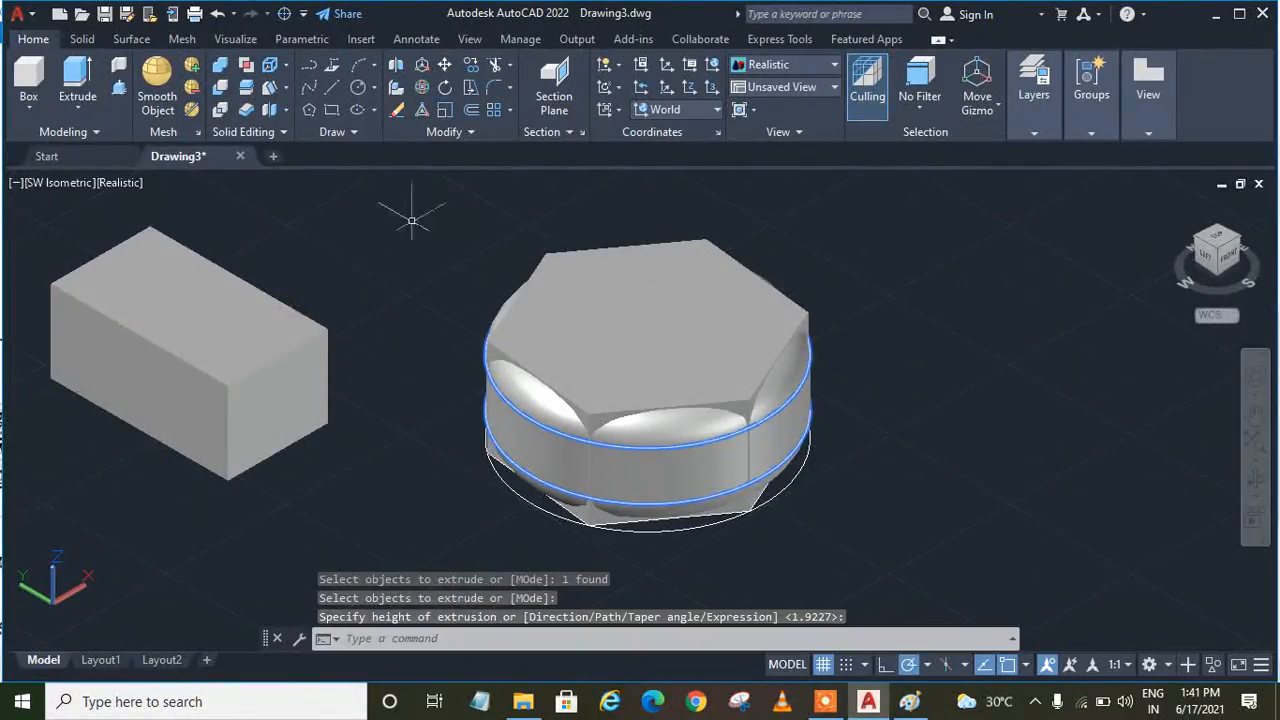
# Taper the box's top and short end faces, with the axis from the midpoint of the end face's lower edge to its upper edge's midpoint.
pyautogui.click(268, 88)
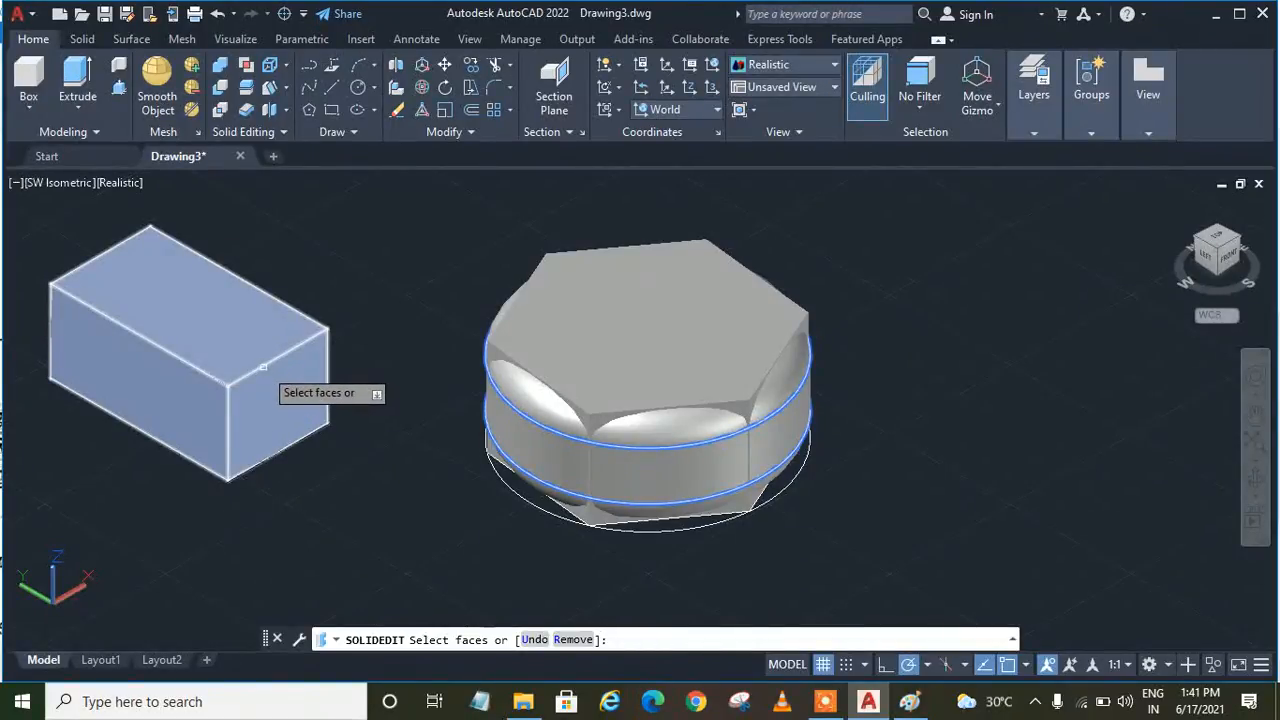
pyautogui.click(263, 367)
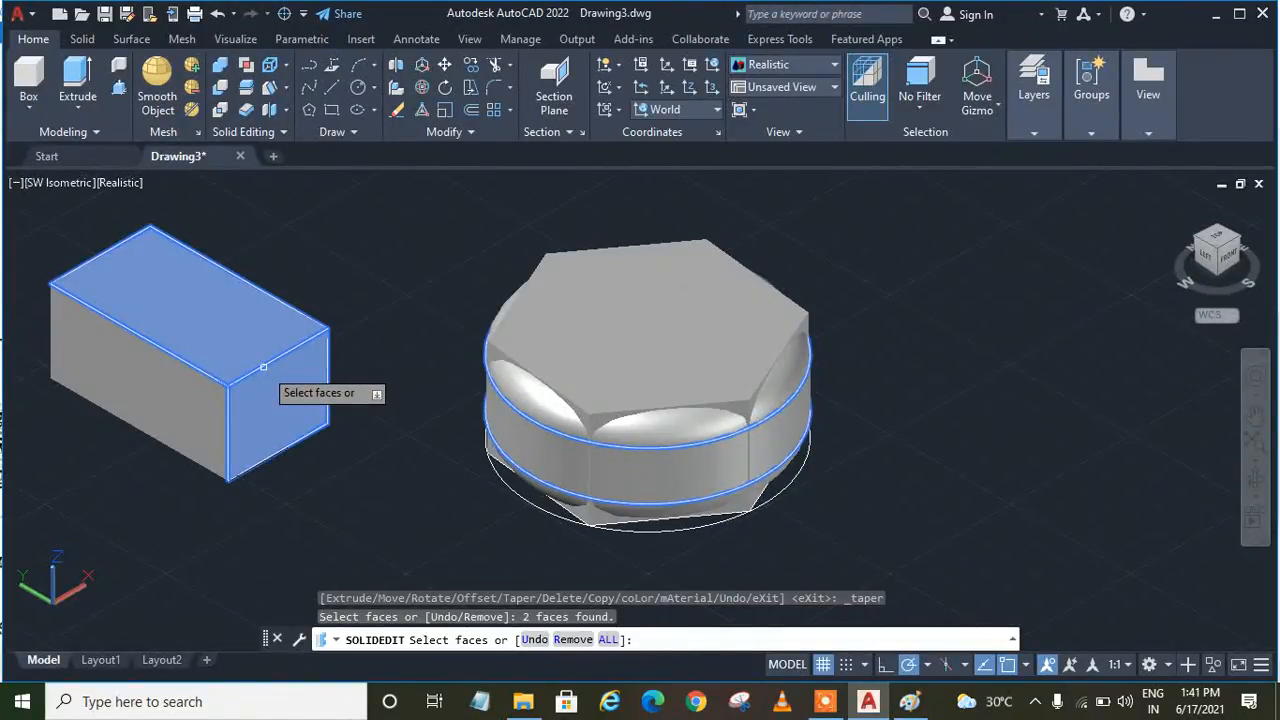
pyautogui.press('Return')
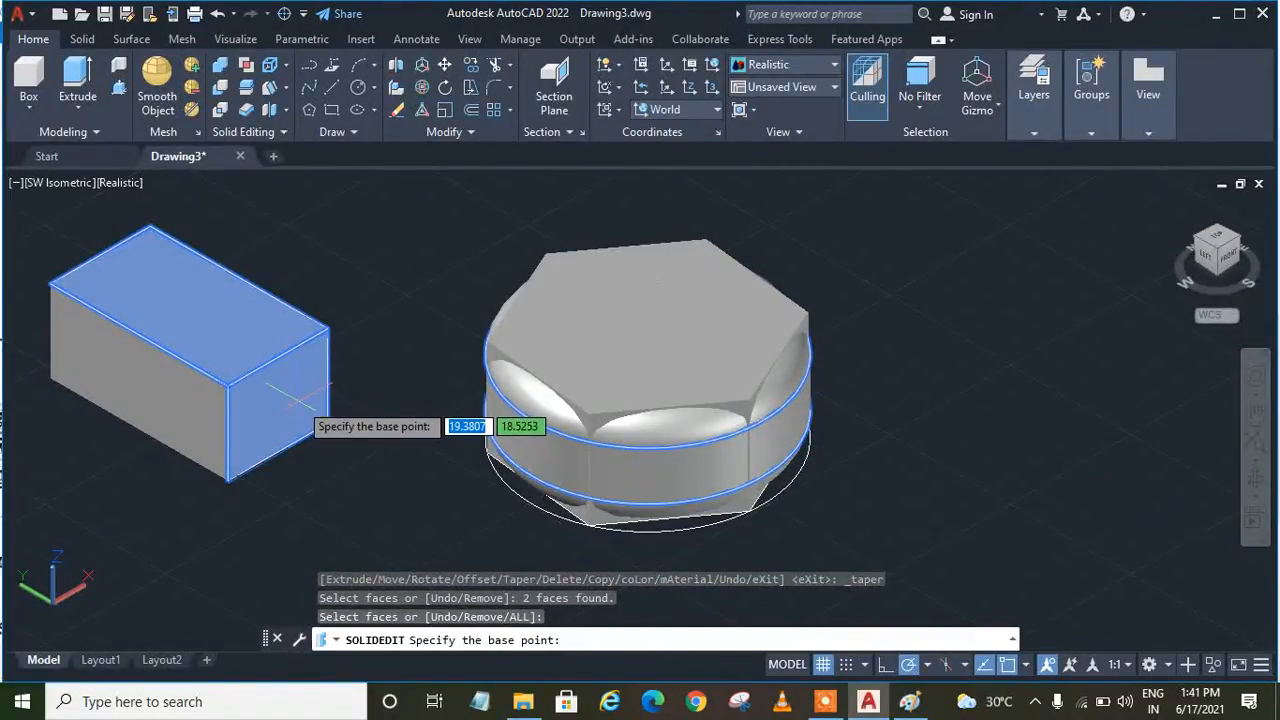
pyautogui.click(277, 453)
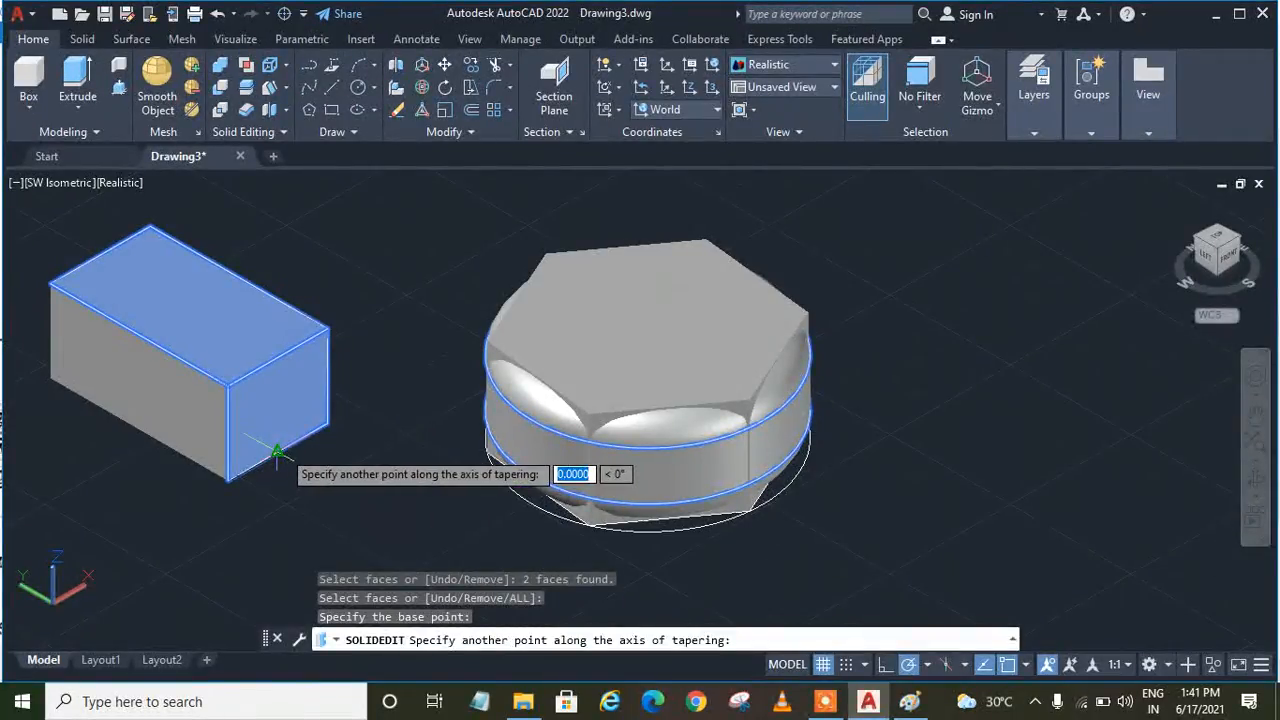
pyautogui.click(277, 355)
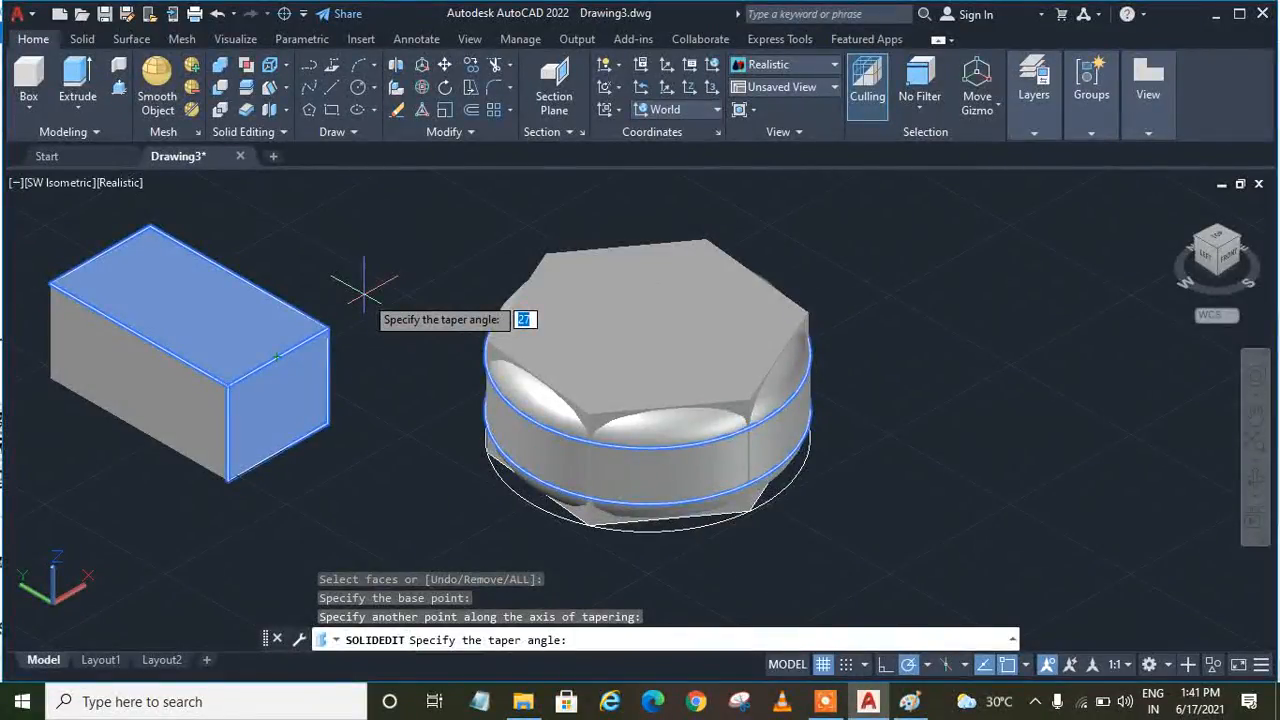
pyautogui.press('Return')
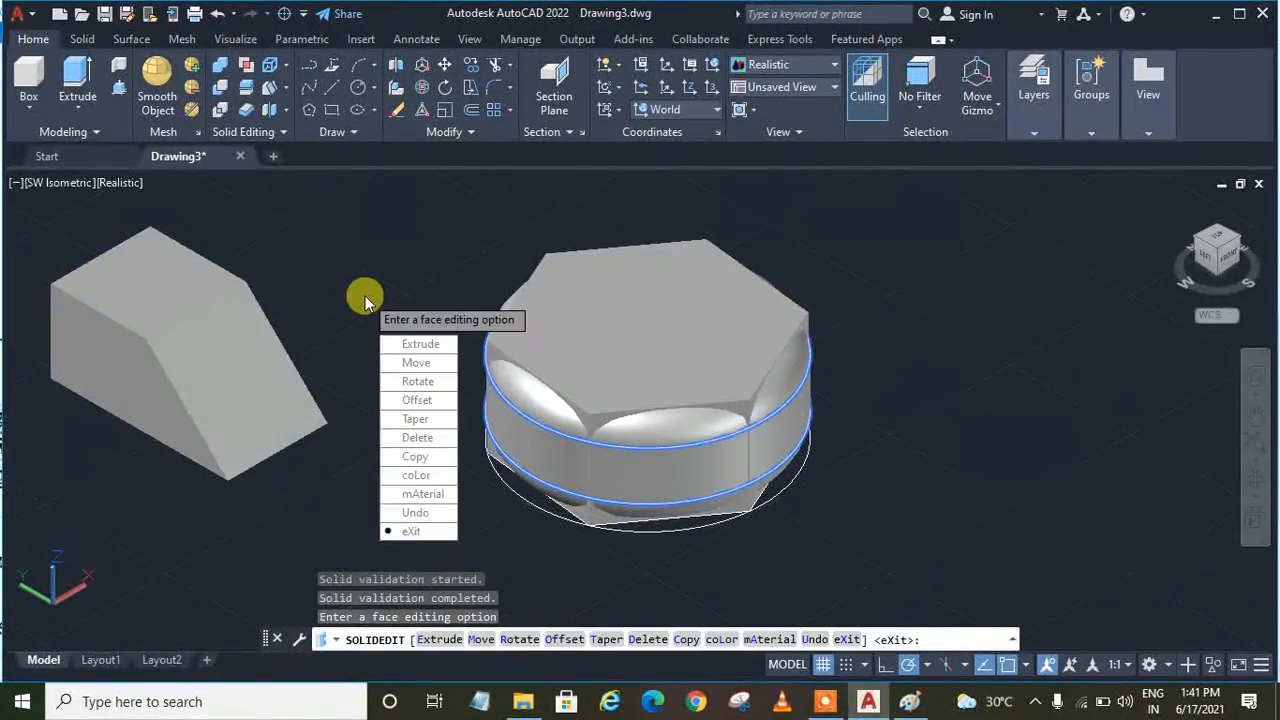
pyautogui.click(395, 530)
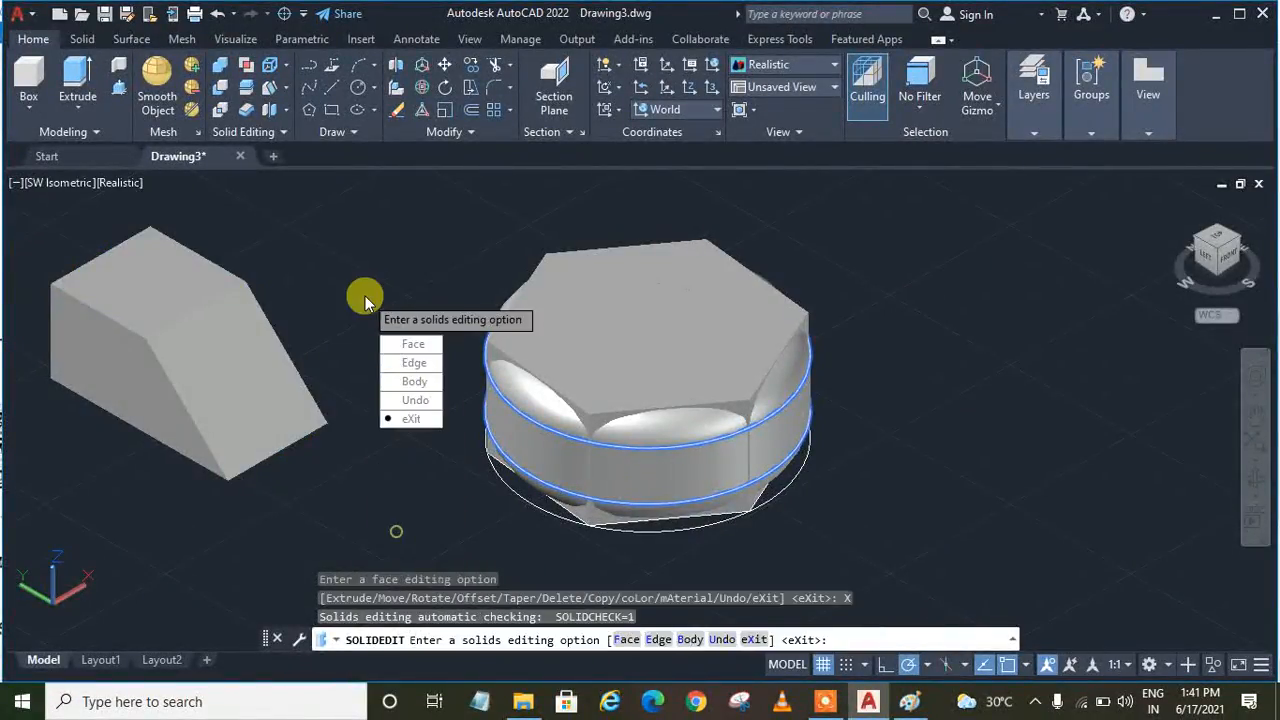
# Leave the solid editing command that tapered the box.
pyautogui.click(410, 400)
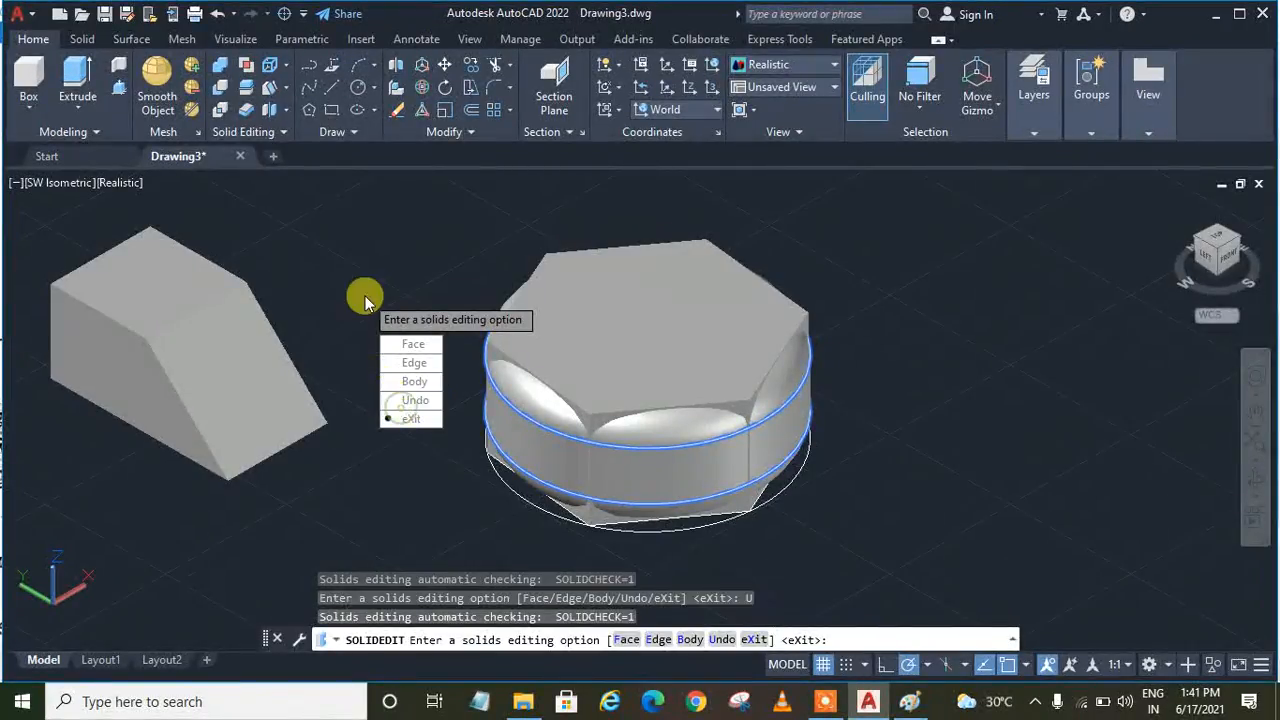
pyautogui.click(410, 421)
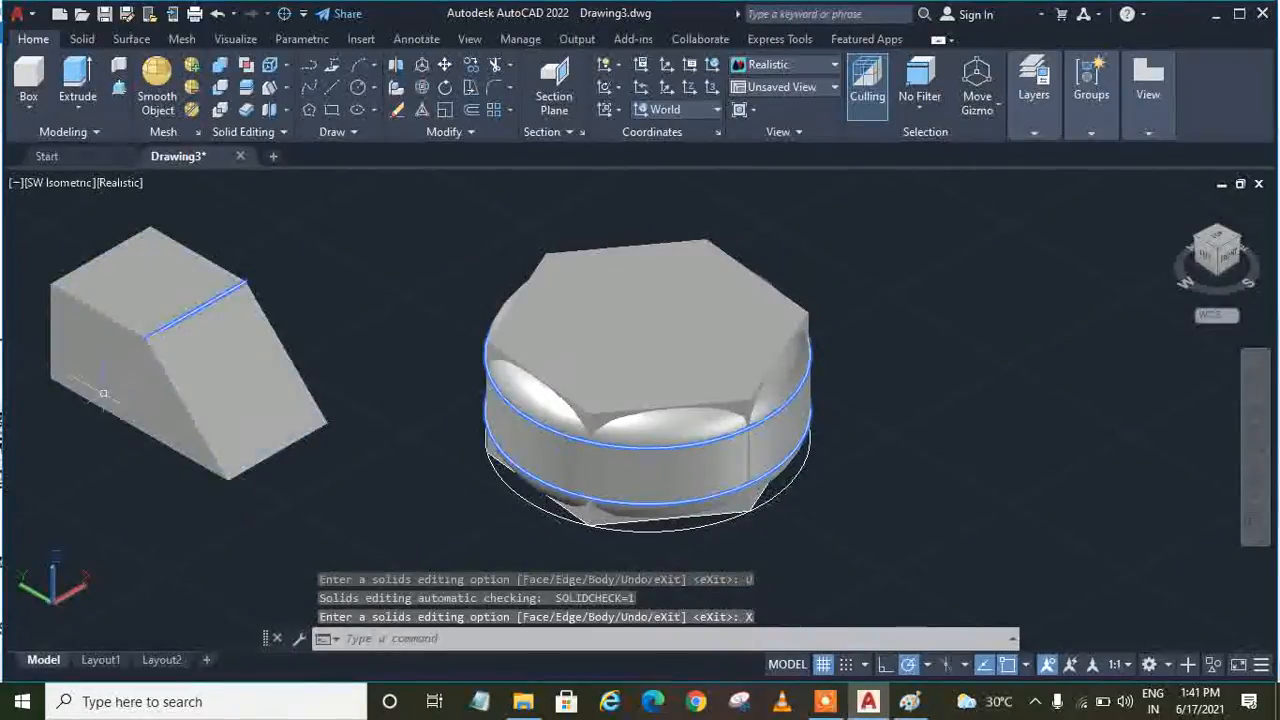
# Try to delete the box's sloped end face with Delete Faces and exit solid editing.
pyautogui.click(284, 88)
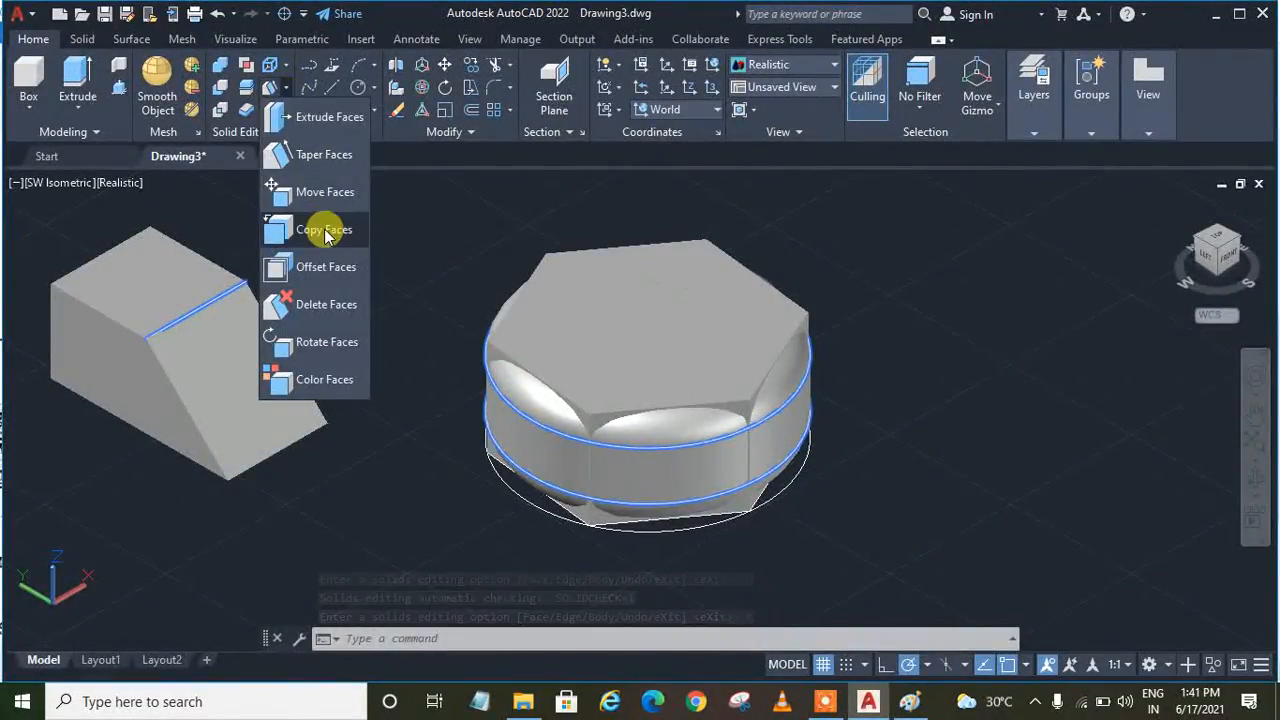
pyautogui.click(322, 303)
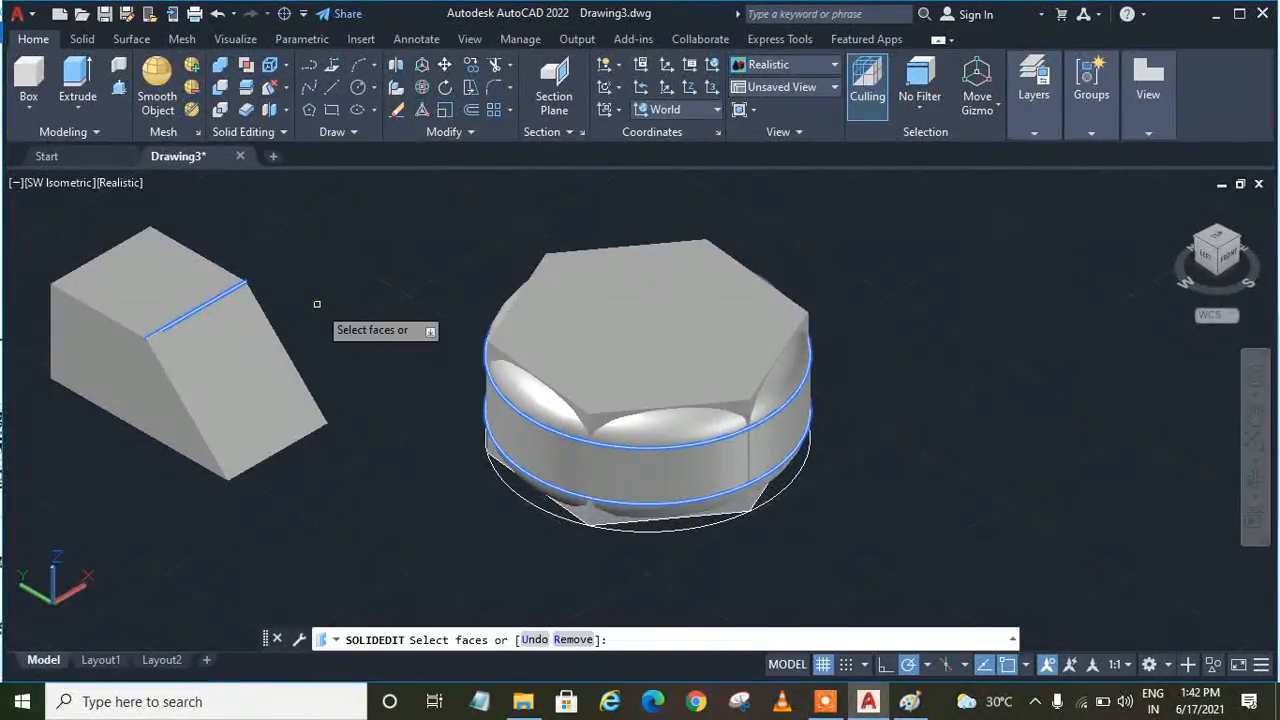
pyautogui.click(205, 338)
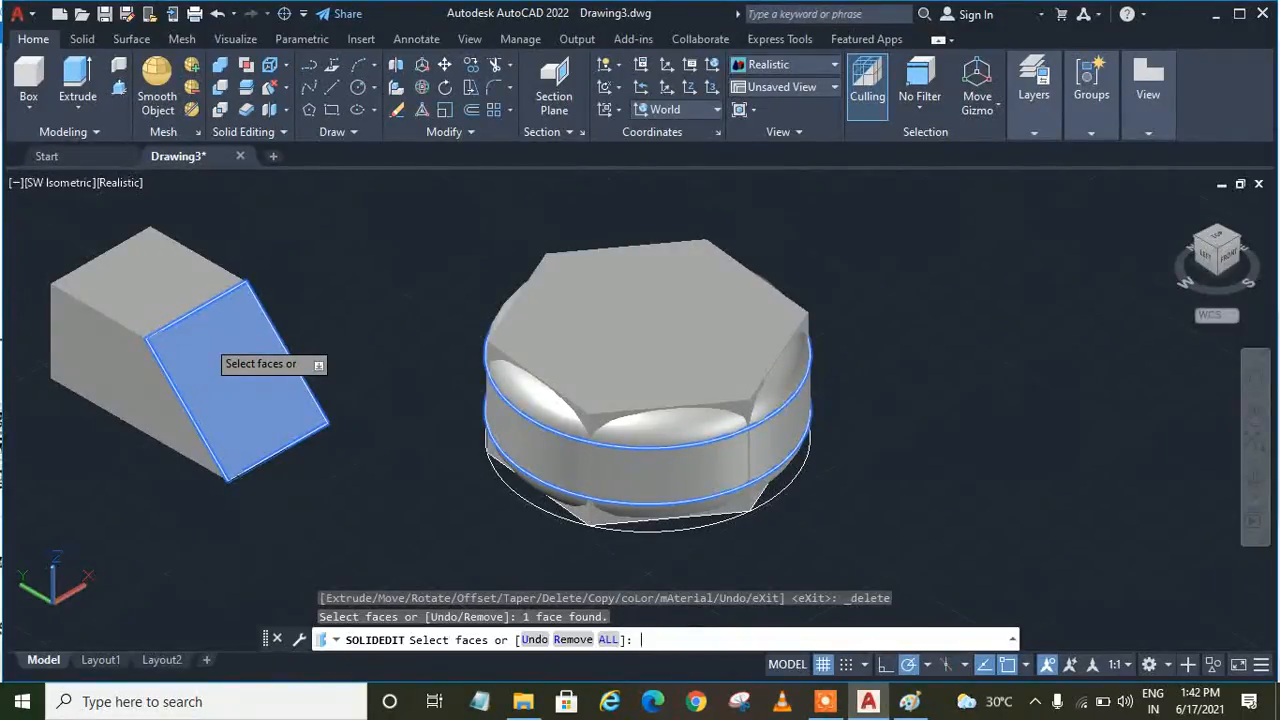
pyautogui.press('Return')
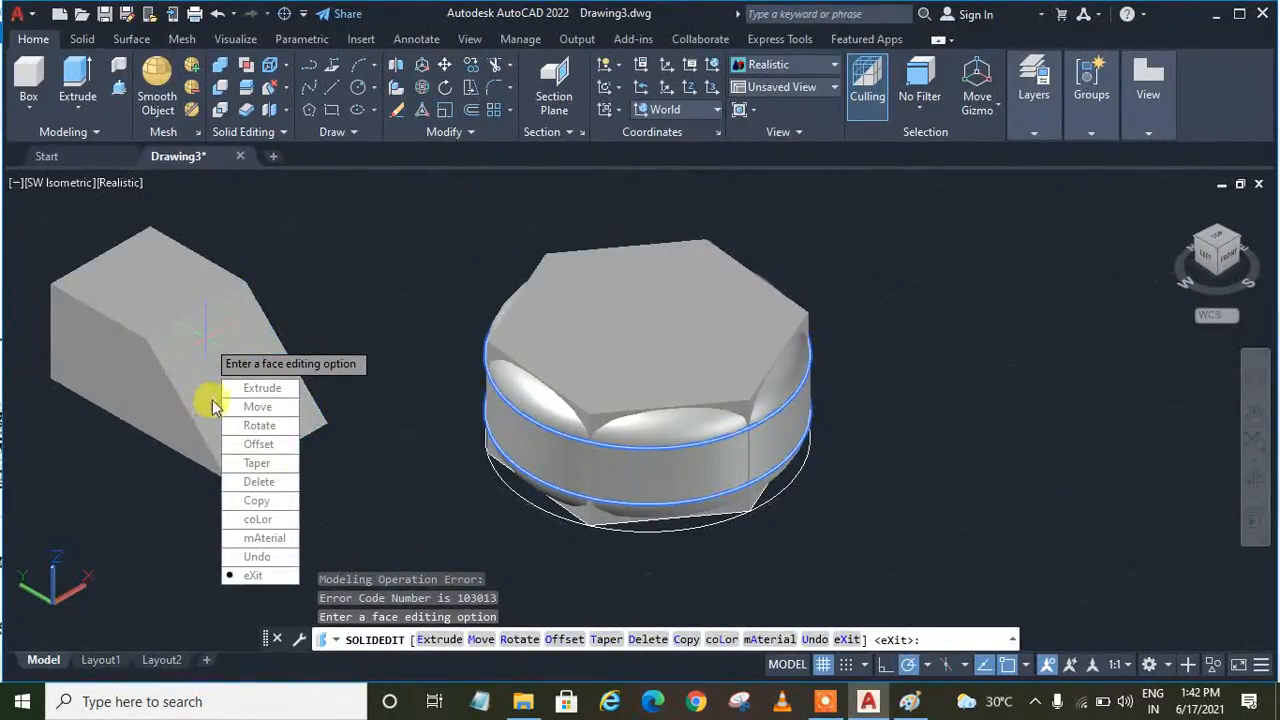
pyautogui.click(253, 575)
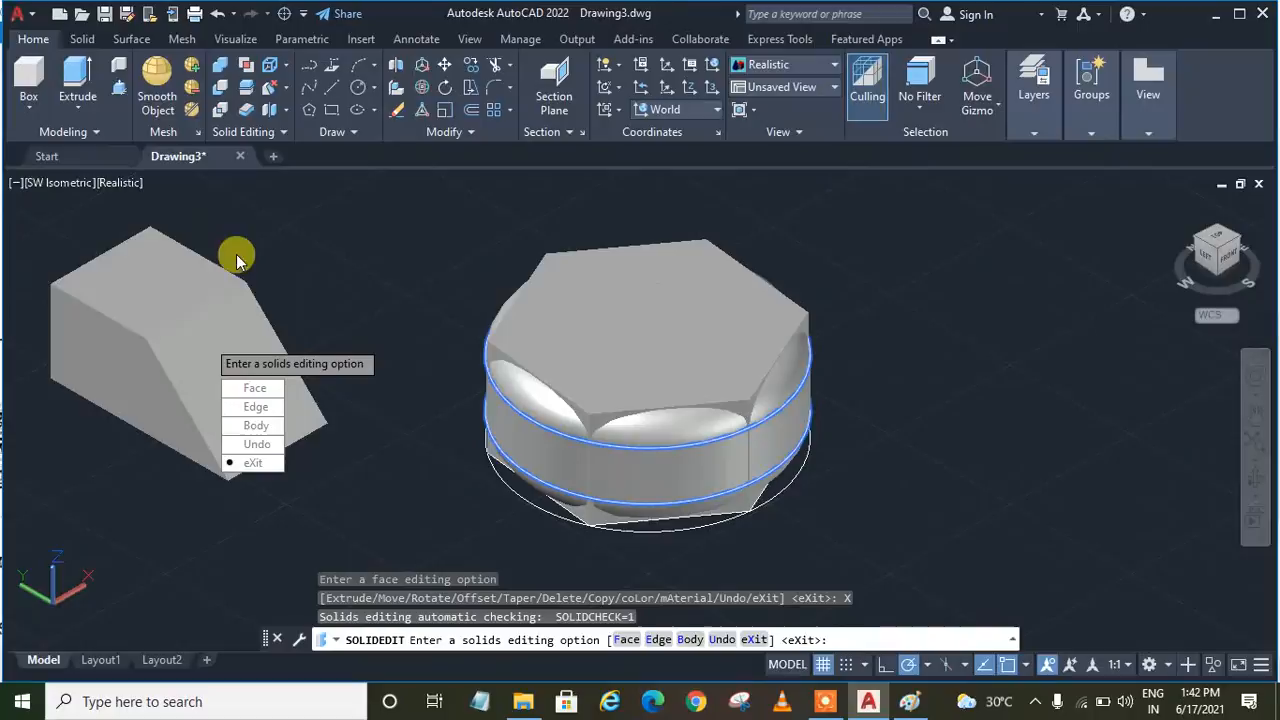
pyautogui.click(260, 462)
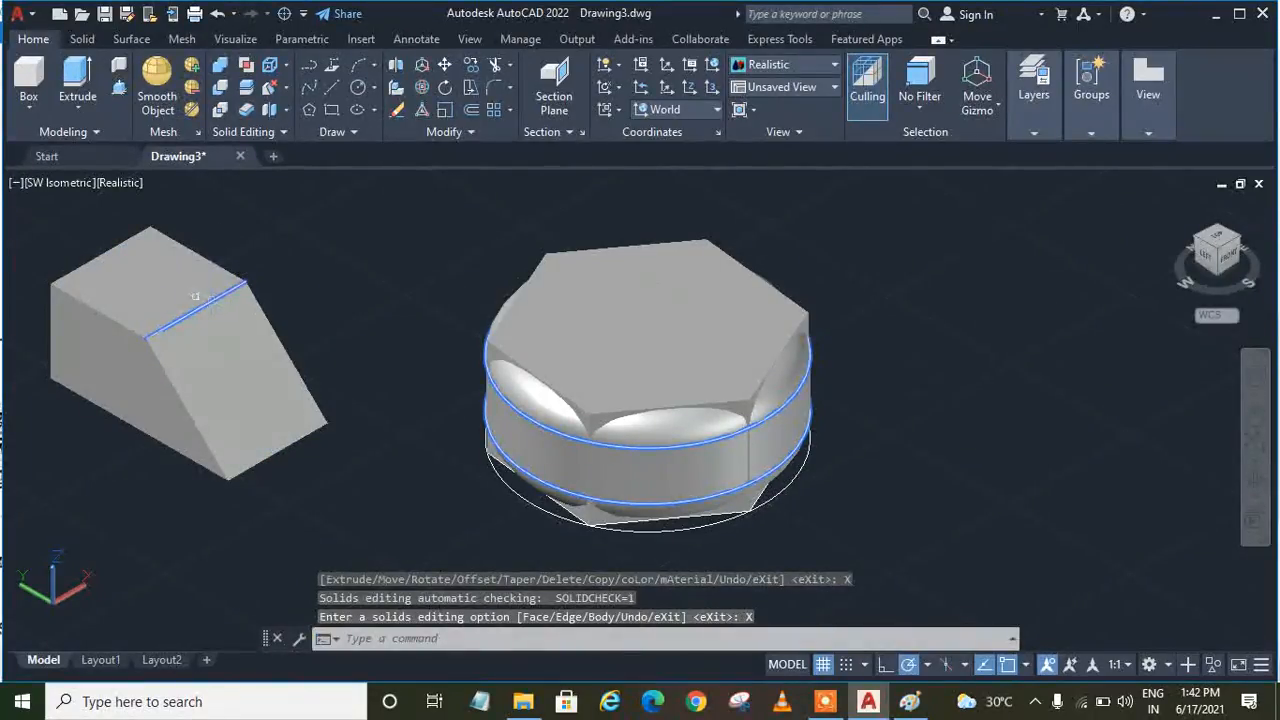
# Switch to the scanned book page in Paint and read the Delete Face instructions below the taper figures.
pyautogui.click(826, 703)
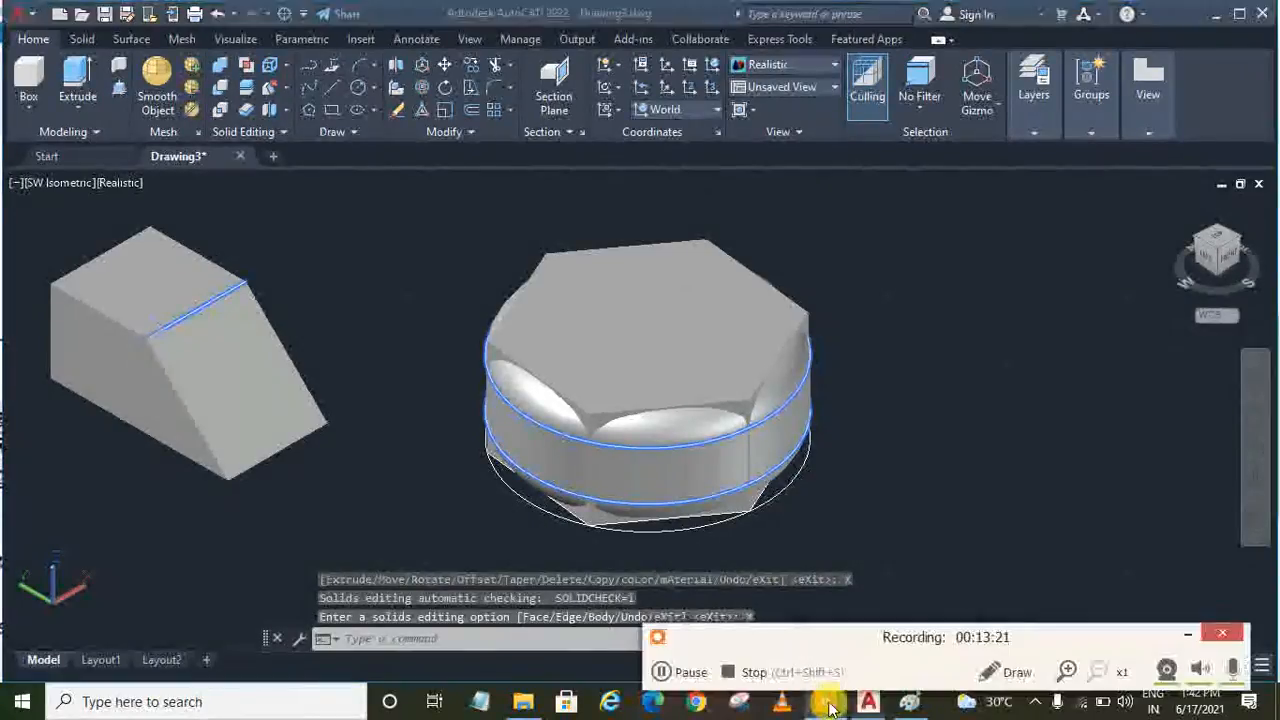
pyautogui.click(1180, 634)
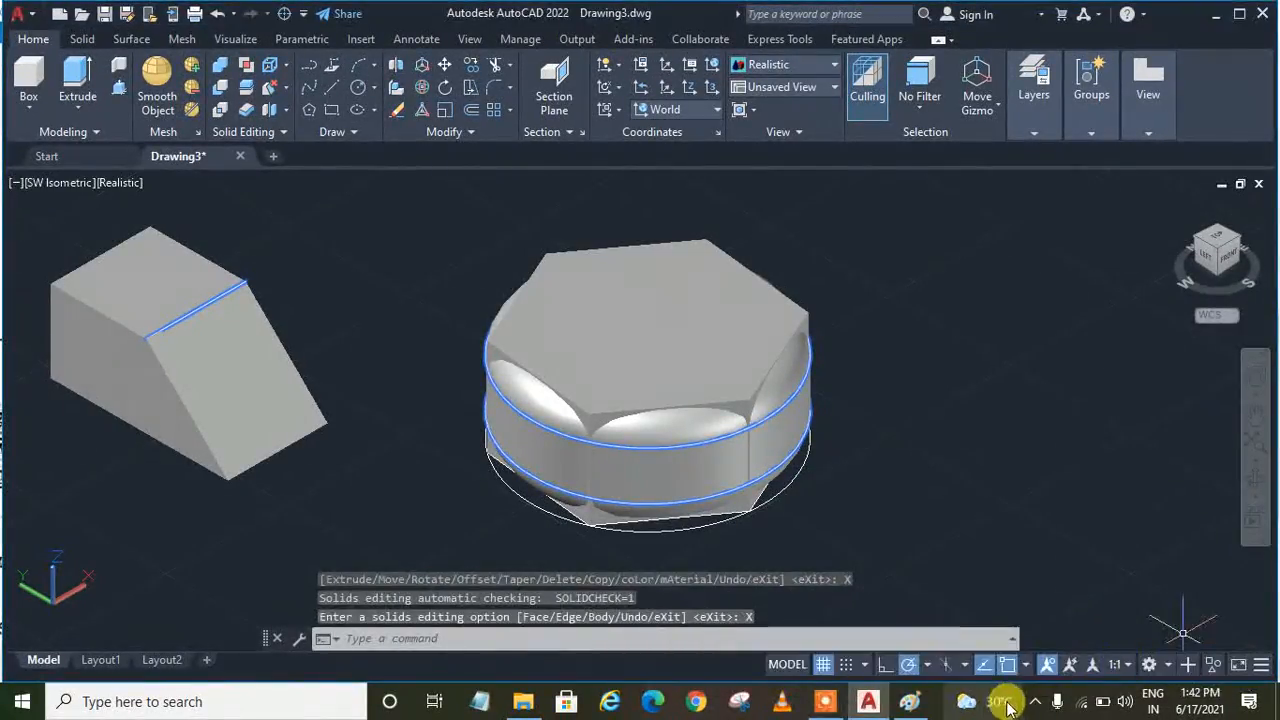
pyautogui.click(909, 701)
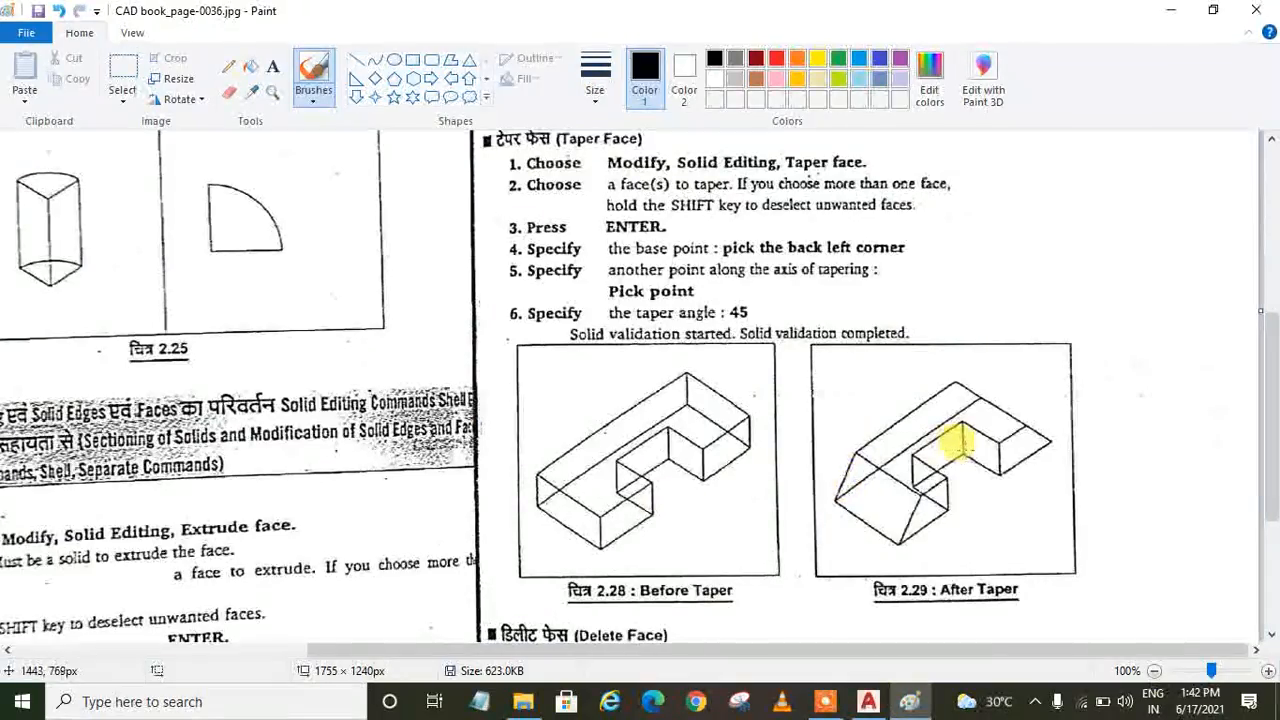
pyautogui.scroll(-3, 925, 478)
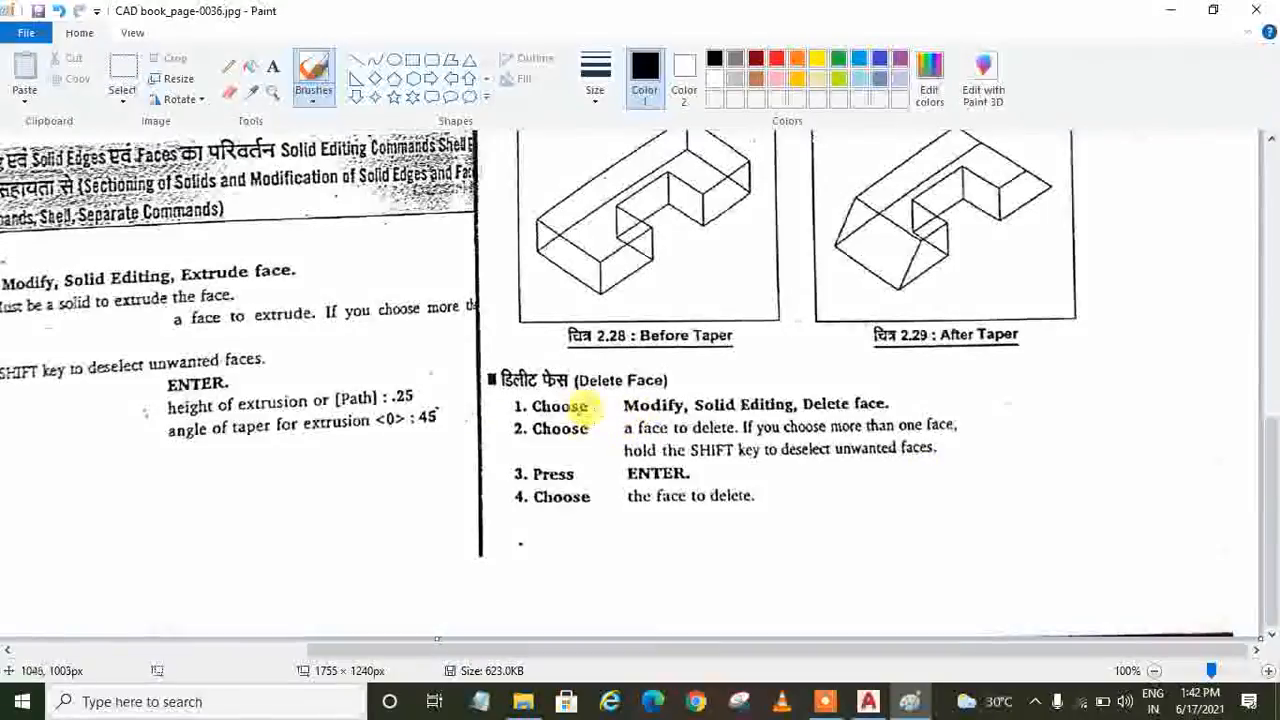
pyautogui.click(812, 700)
pyautogui.click(686, 678)
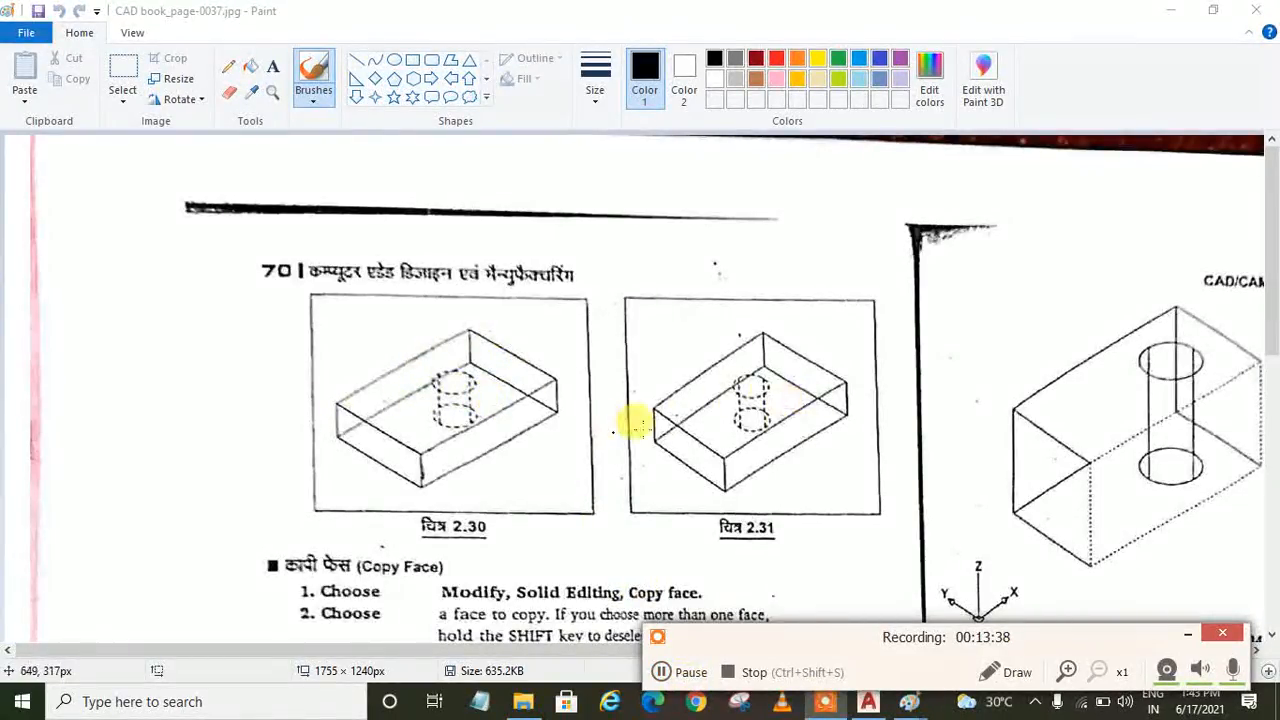
# Brush check marks beside Figures 2.30 and 2.31 and the Copy Face heading, and circle the cylinders in Figures 2.32 and 2.33.
pyautogui.moveTo(266, 377); pyautogui.dragTo(380, 388)
pyautogui.moveTo(633, 372); pyautogui.dragTo(750, 308)
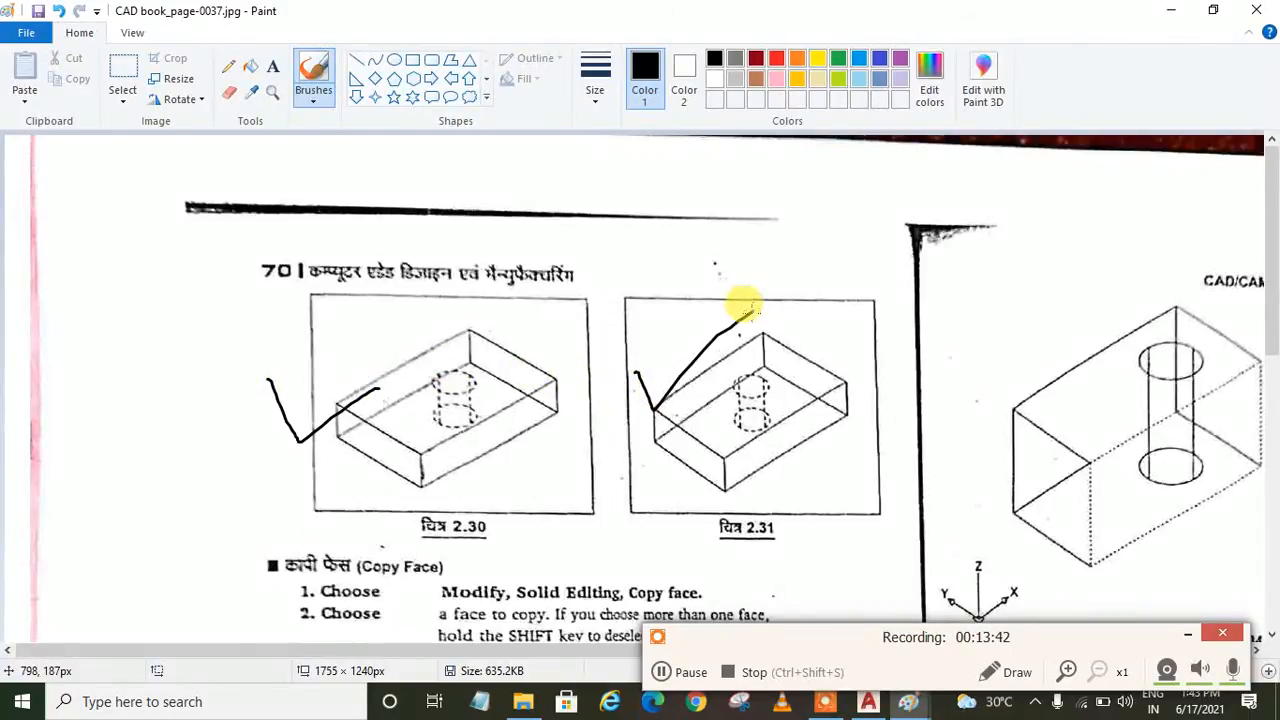
pyautogui.scroll(-3, 705, 379)
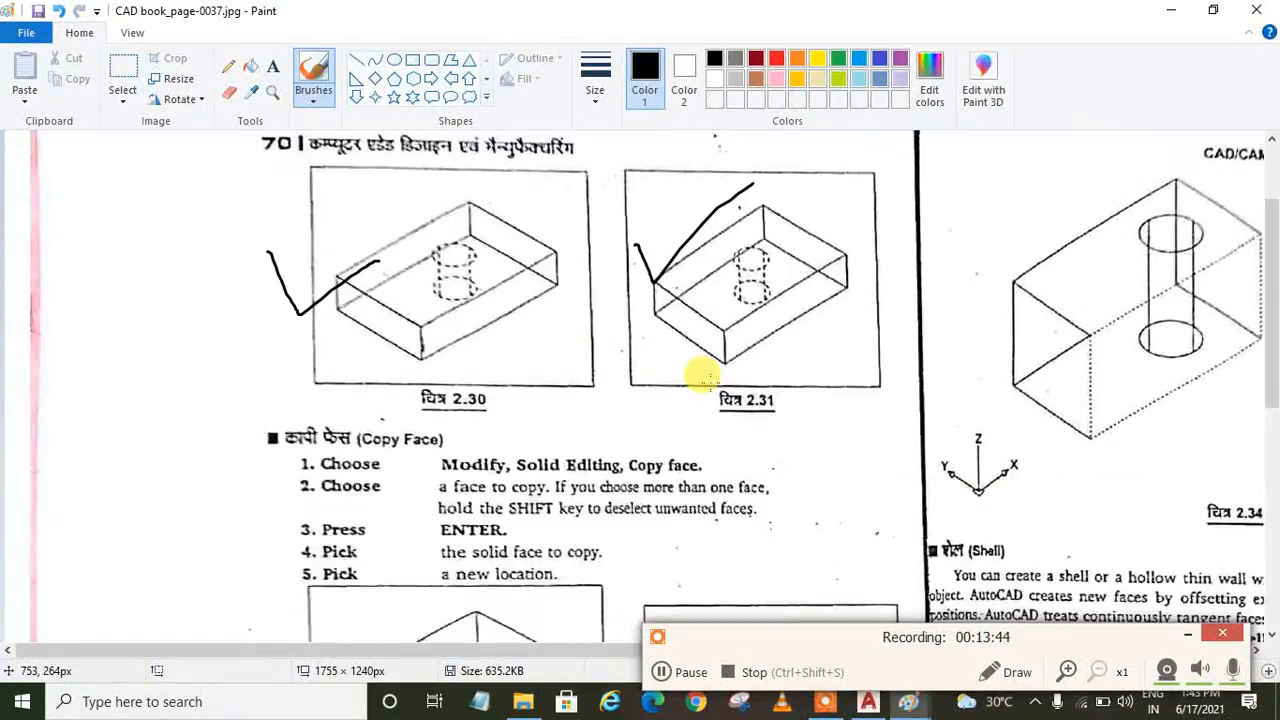
pyautogui.scroll(-1, 705, 379)
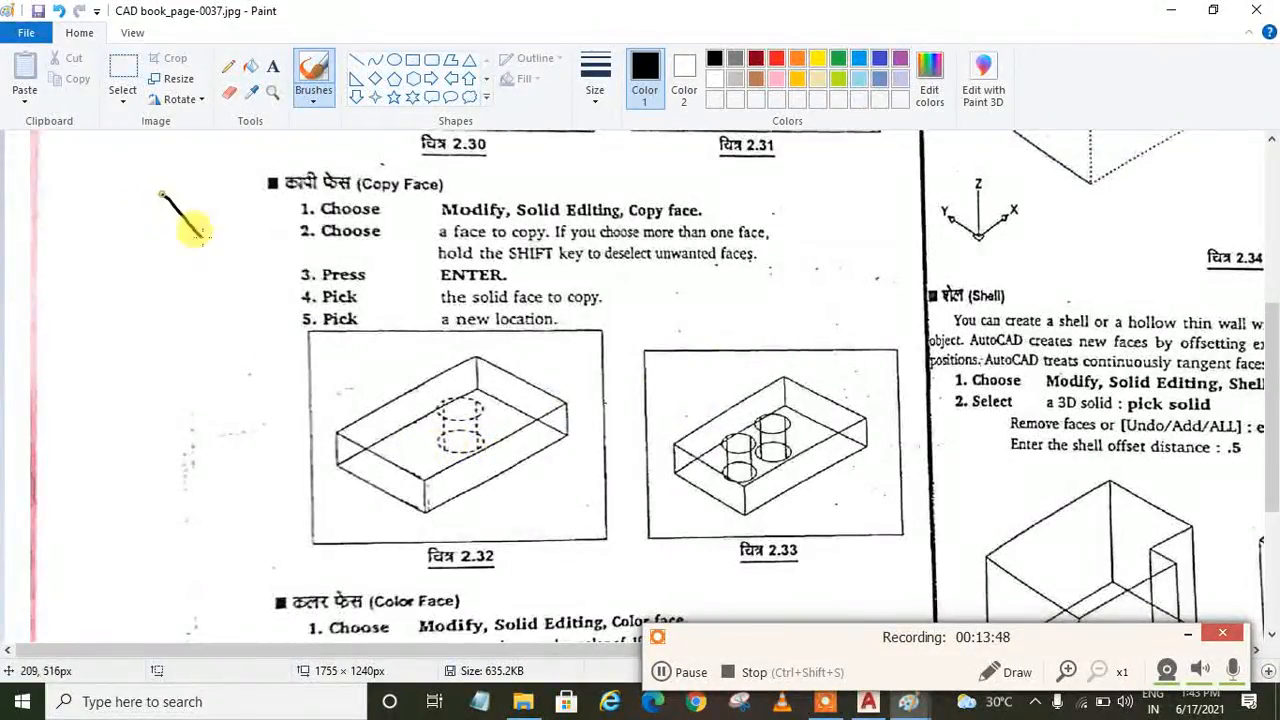
pyautogui.moveTo(200, 235); pyautogui.dragTo(372, 167)
pyautogui.moveTo(430, 380); pyautogui.dragTo(493, 412)
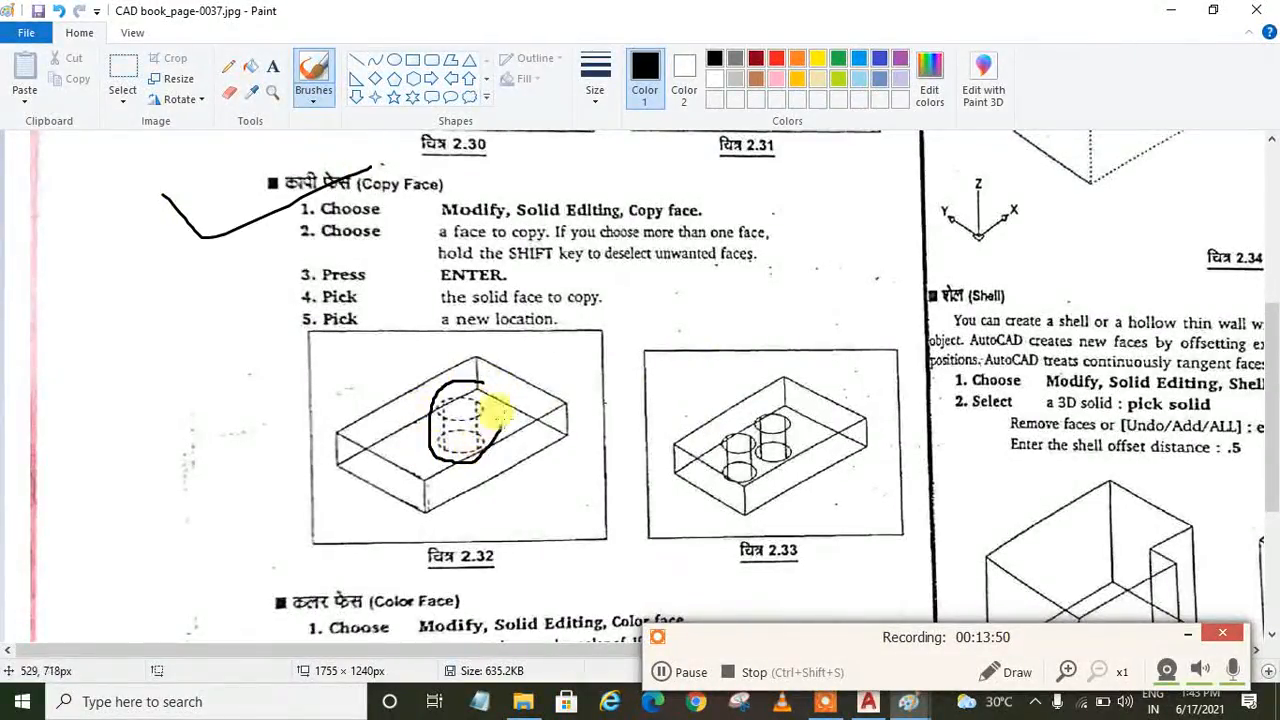
pyautogui.moveTo(778, 400)
pyautogui.mouseDown()
pyautogui.moveTo(766, 491)
pyautogui.moveTo(789, 407)
pyautogui.mouseUp()
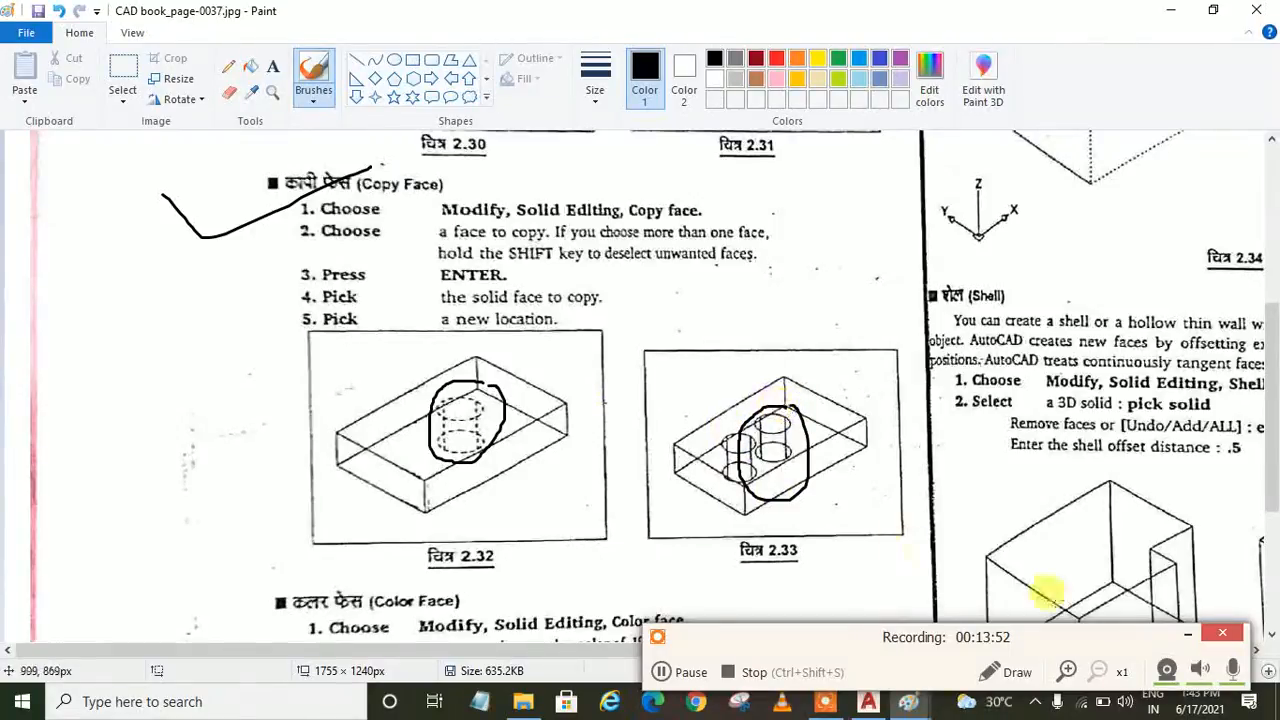
# Switch to AutoCAD and copy the box's sloped face, displaced from its lower edge's midpoint to that edge's corner nearer the nut.
pyautogui.click(867, 703)
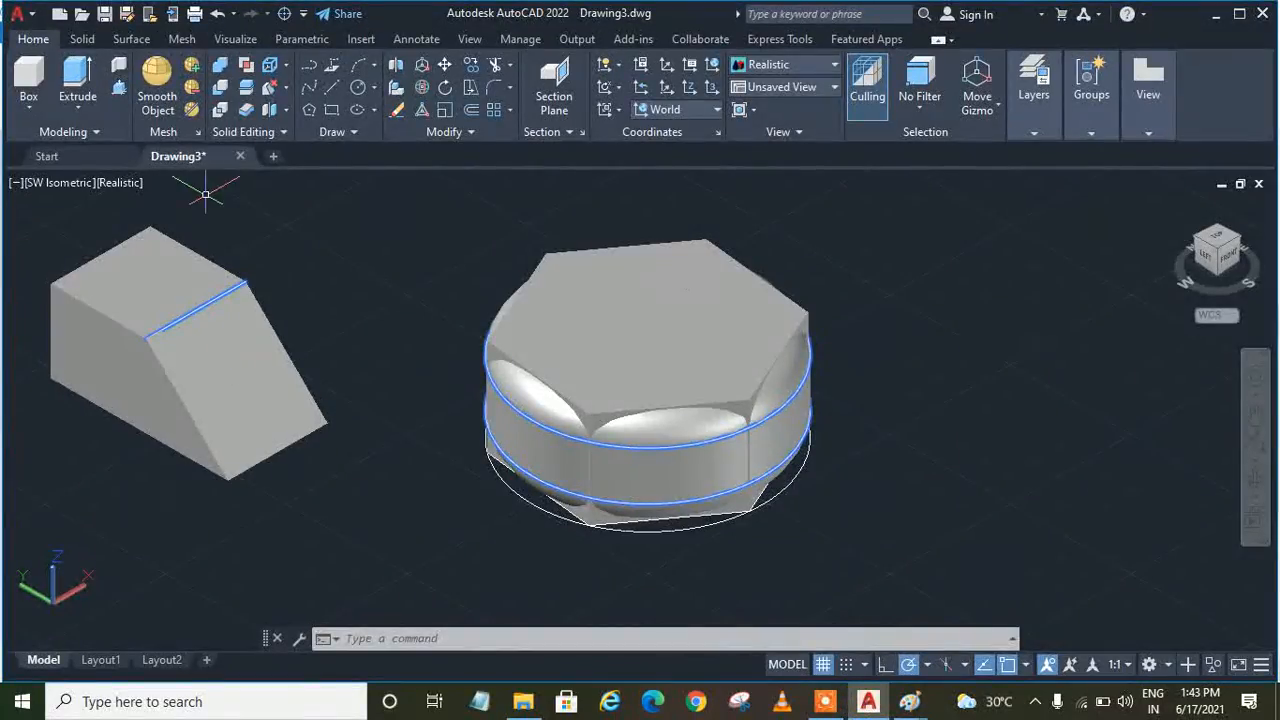
pyautogui.click(289, 90)
pyautogui.click(322, 222)
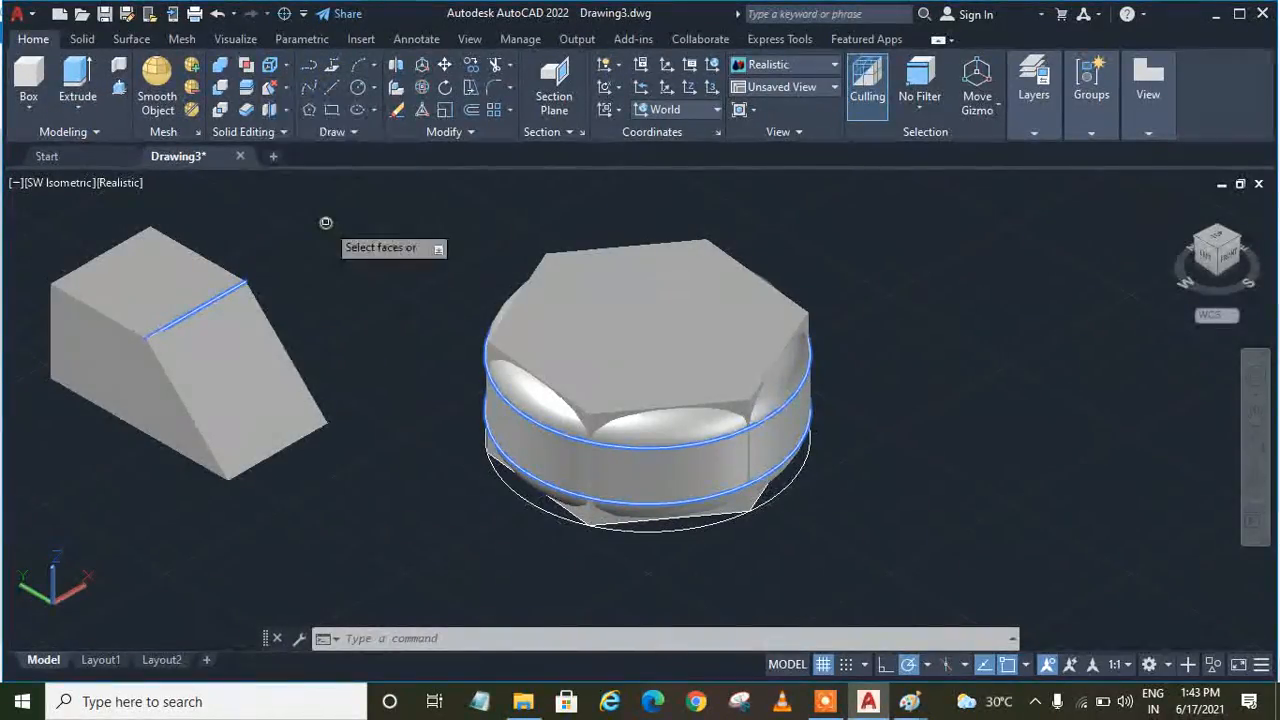
pyautogui.click(198, 361)
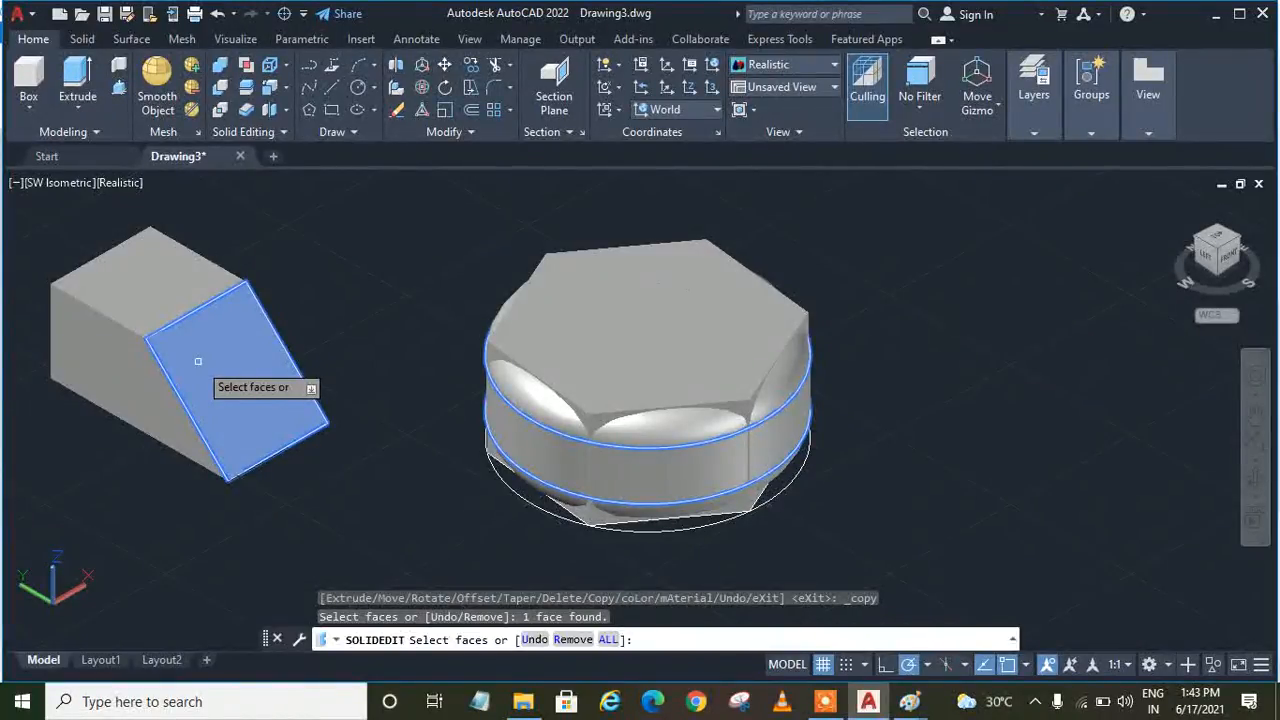
pyautogui.press('Return')
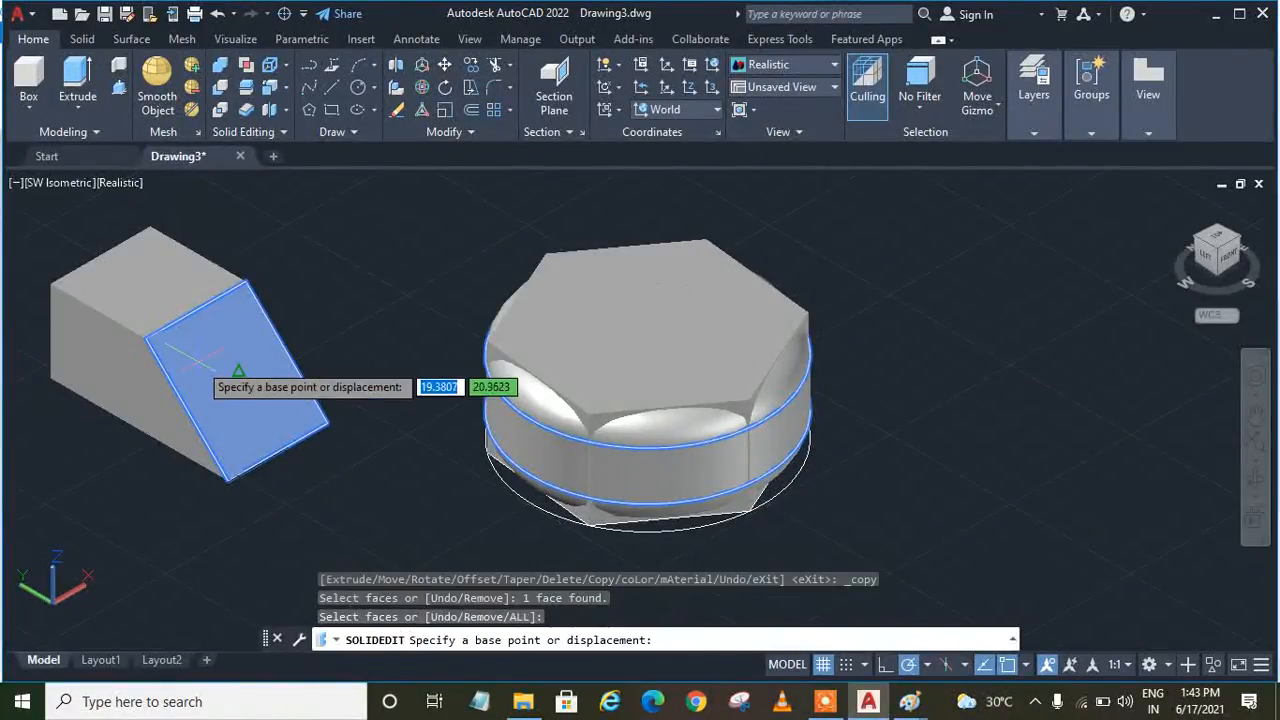
pyautogui.click(277, 452)
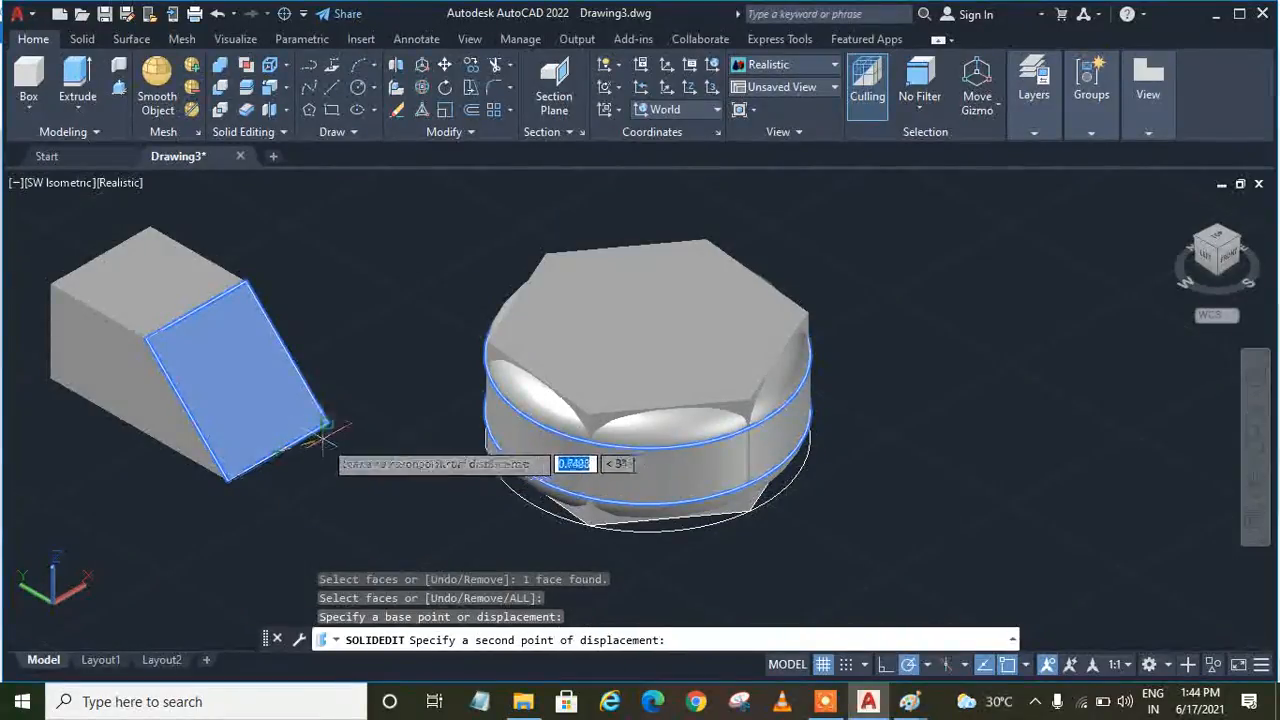
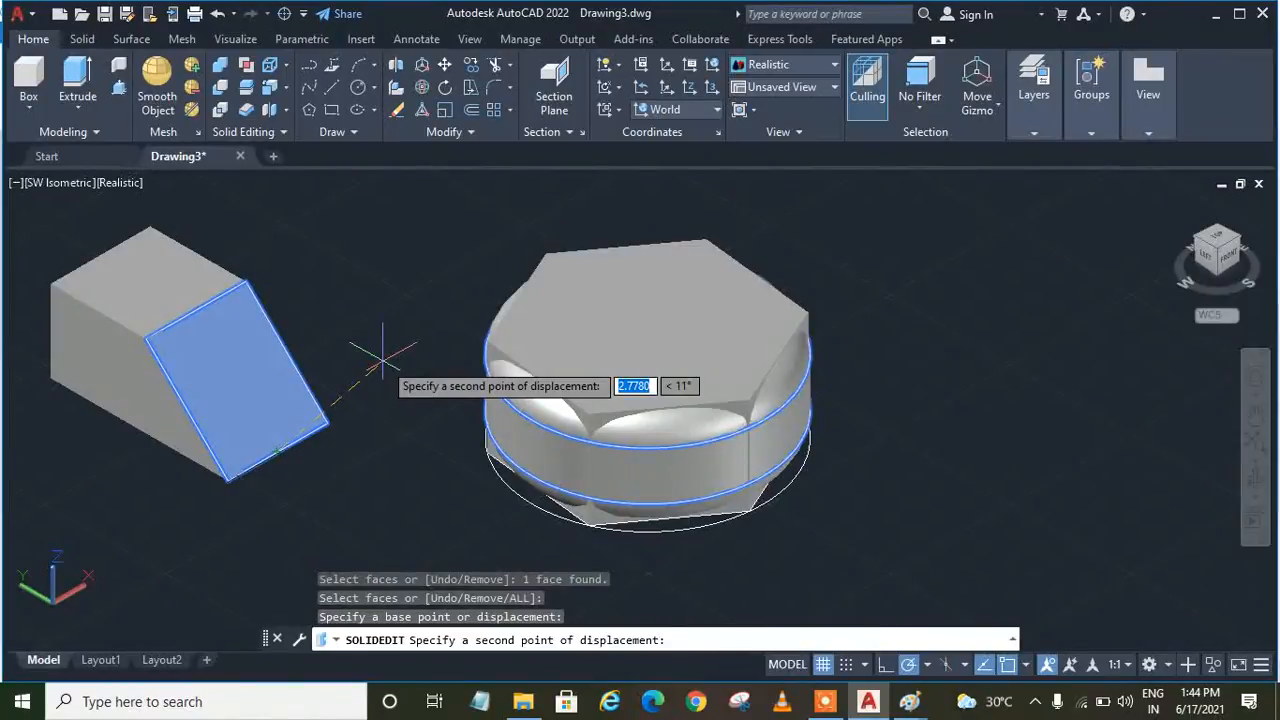
pyautogui.click(330, 425)
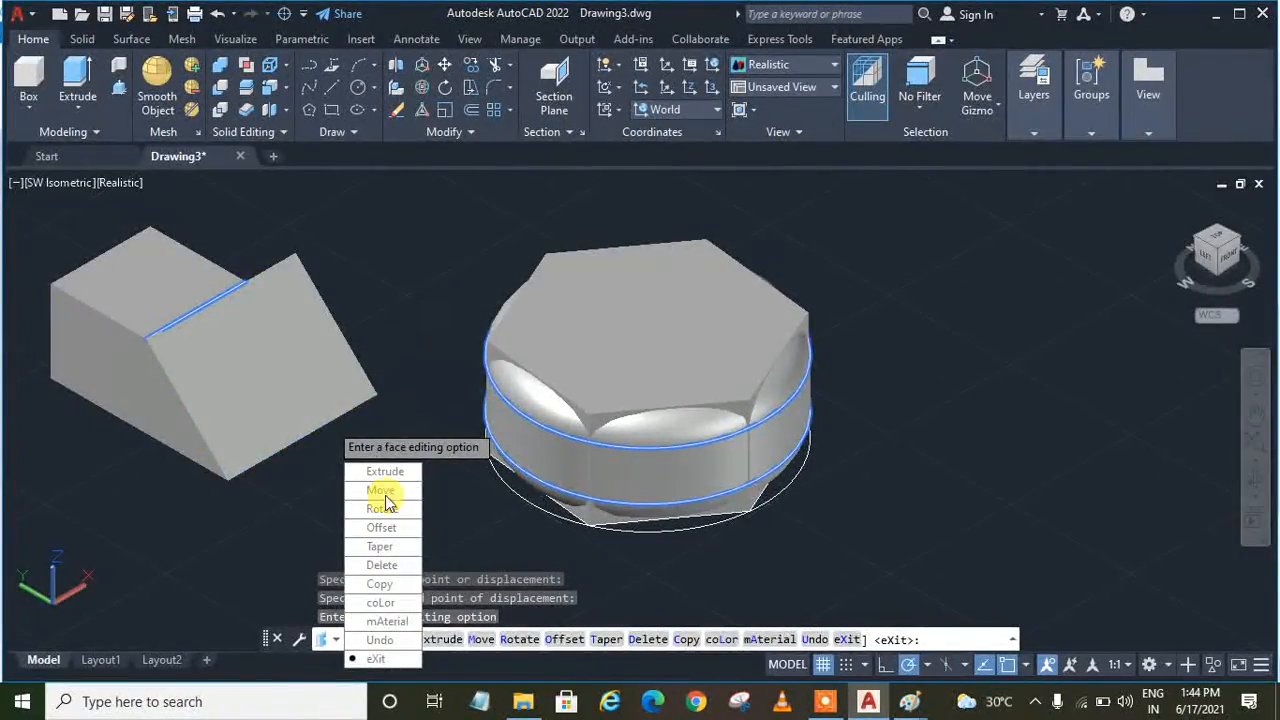
pyautogui.click(376, 658)
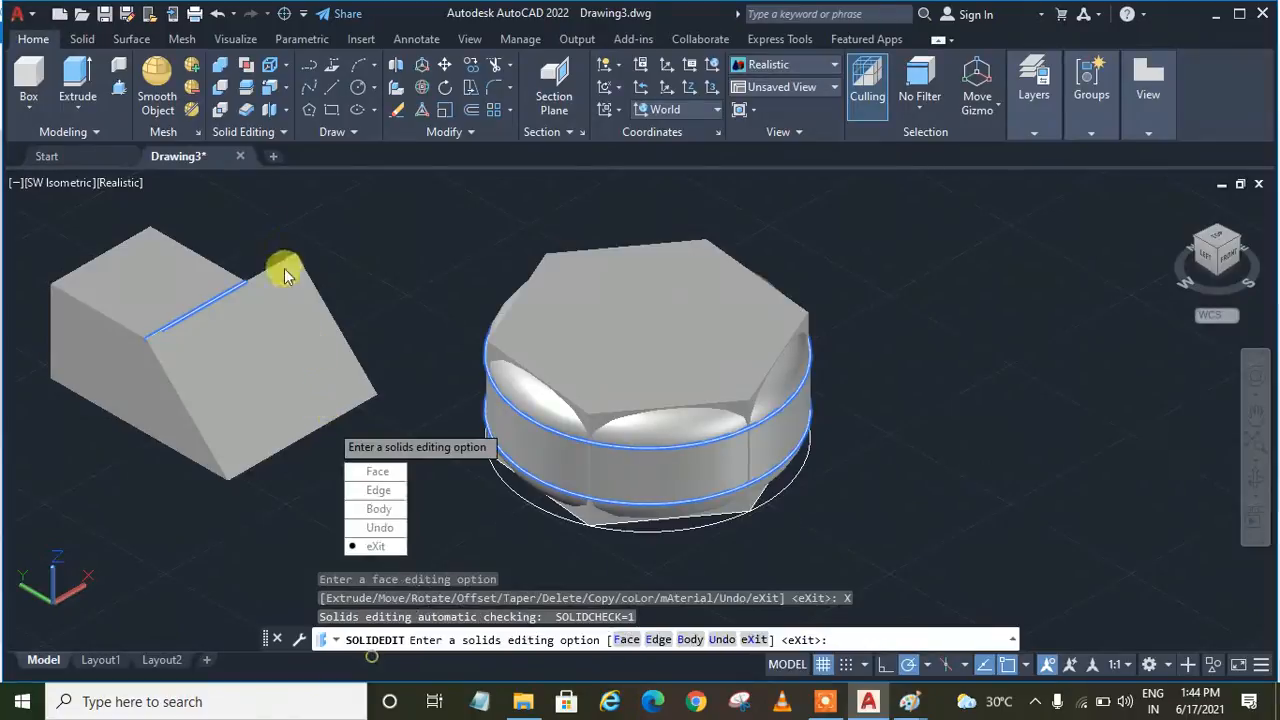
pyautogui.click(378, 546)
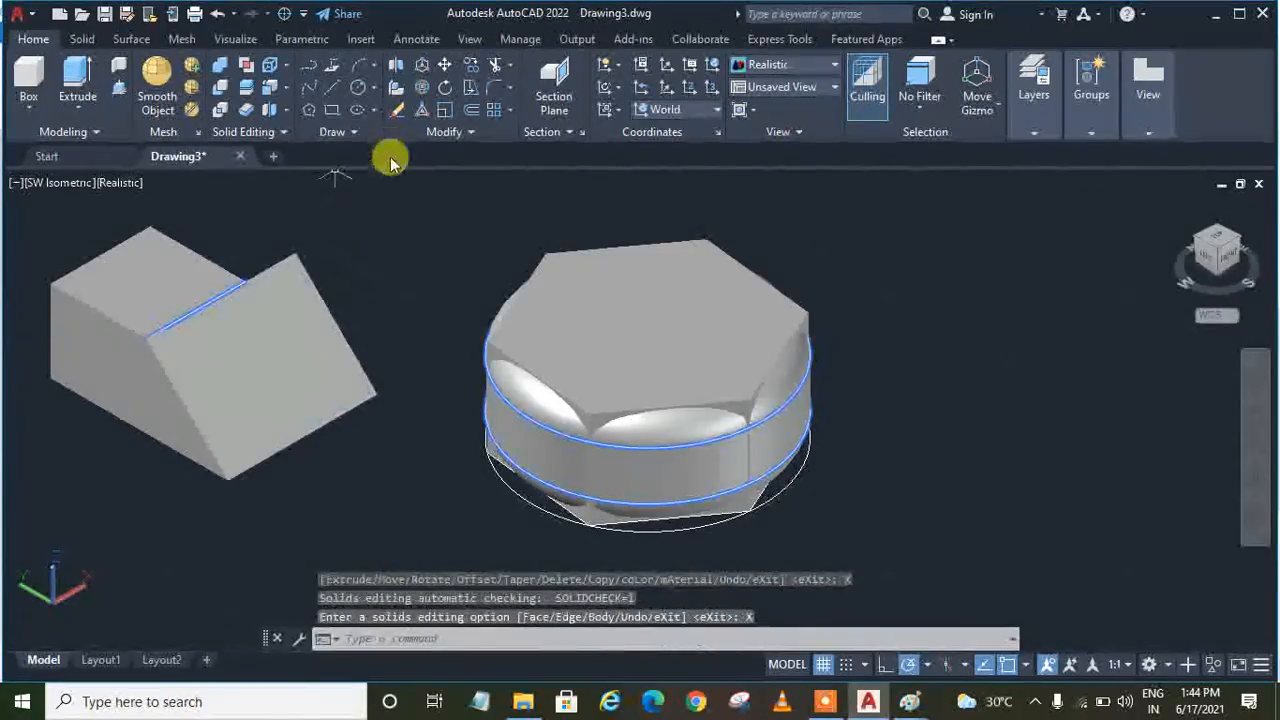
pyautogui.click(198, 379)
pyautogui.click(287, 305)
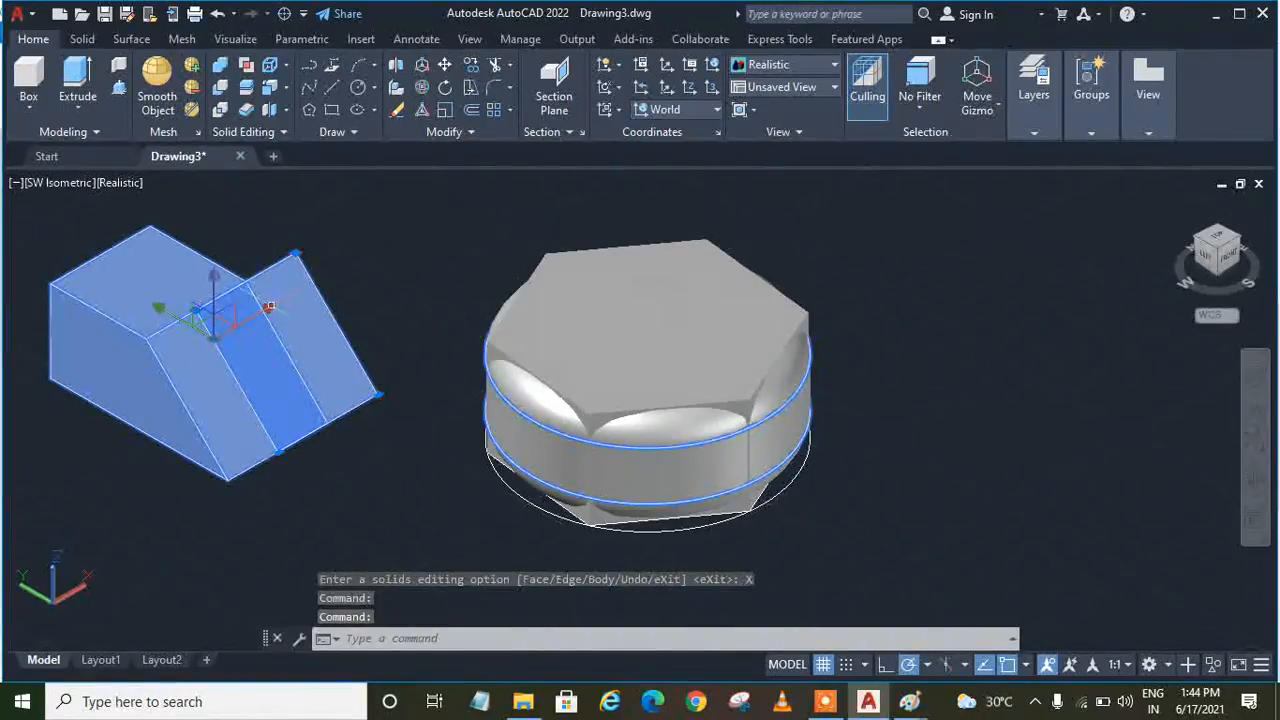
pyautogui.click(270, 313)
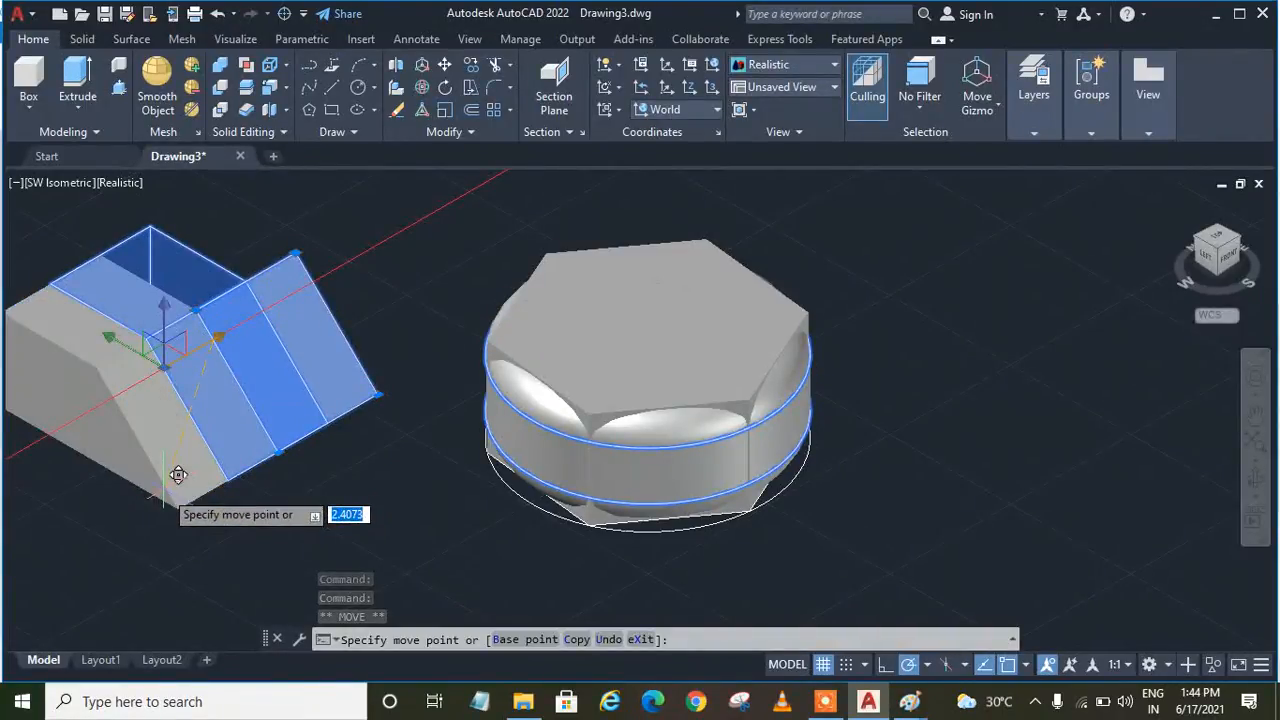
pyautogui.press('Escape')
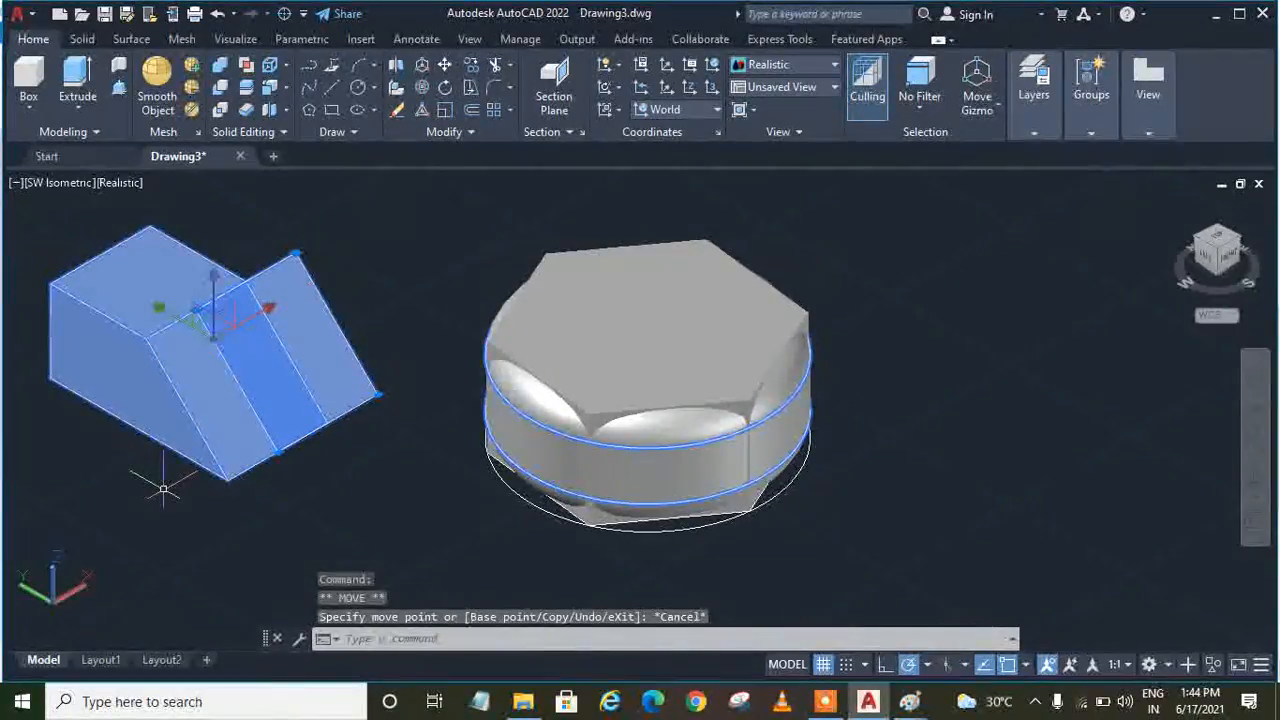
pyautogui.press('Escape')
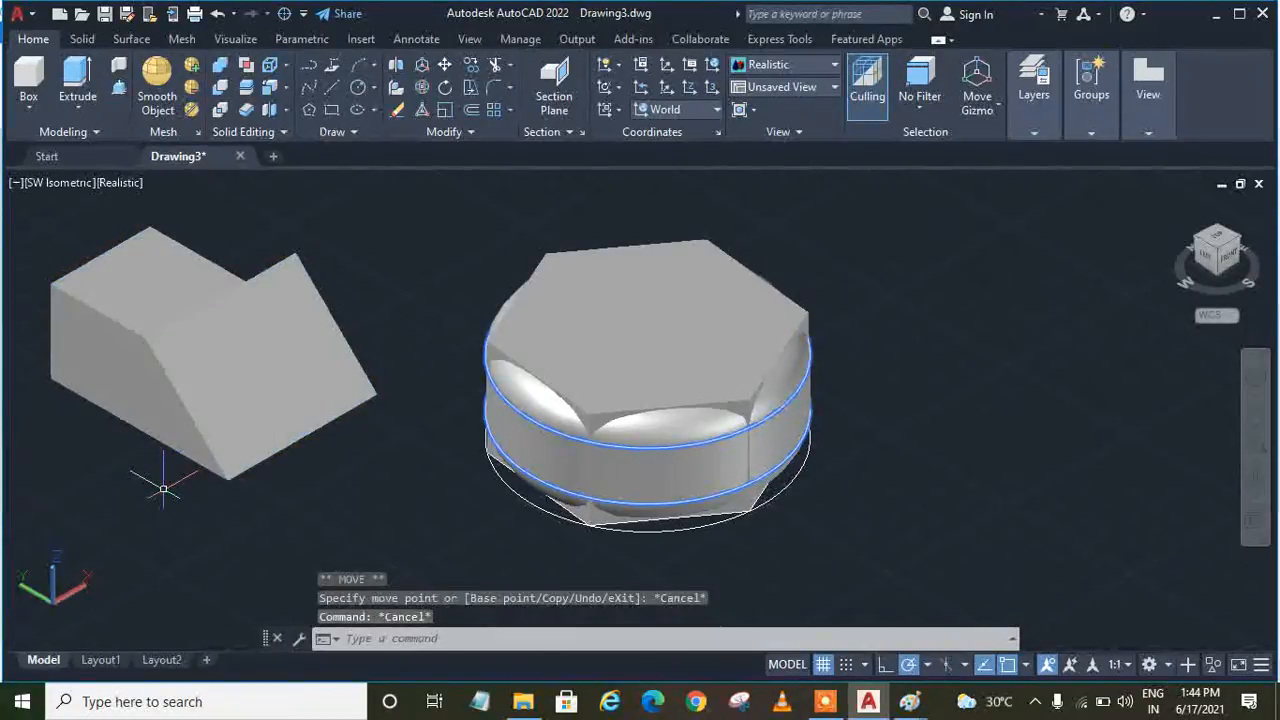
# Try to delete the copied sloped face beside the box with Delete Faces and exit solid editing.
pyautogui.click(285, 92)
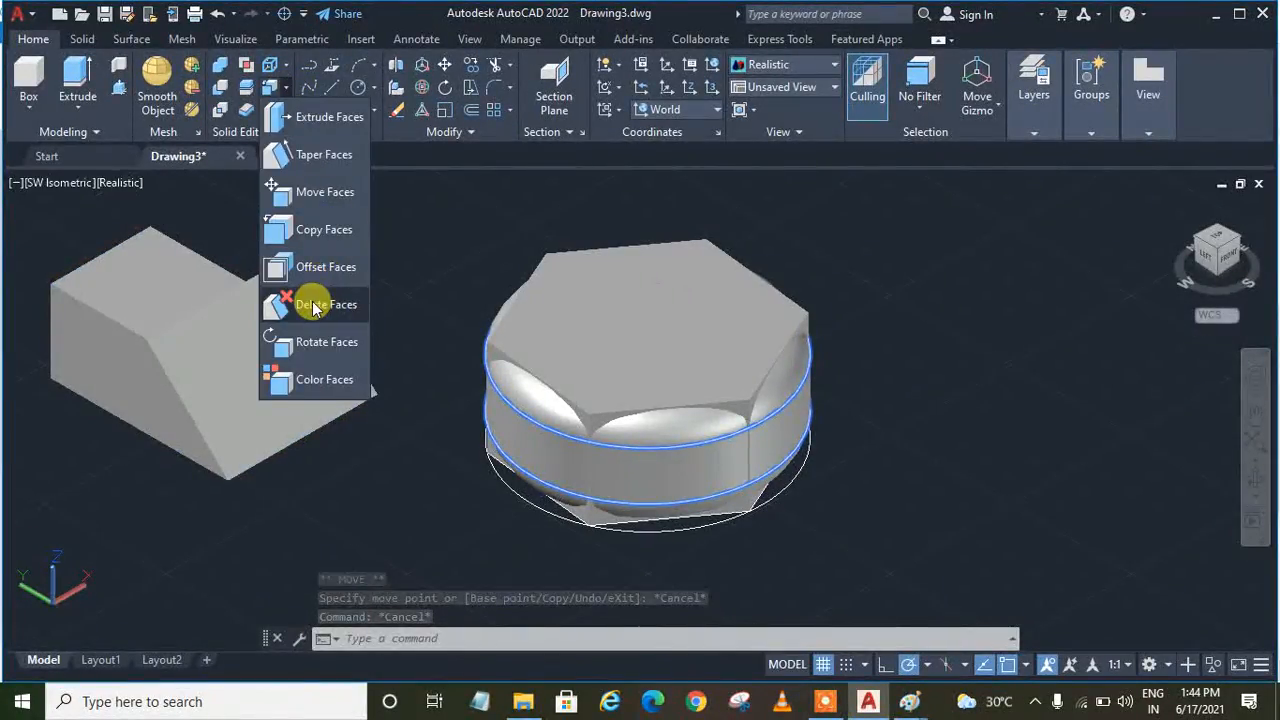
pyautogui.click(313, 305)
pyautogui.click(292, 316)
pyautogui.click(290, 318)
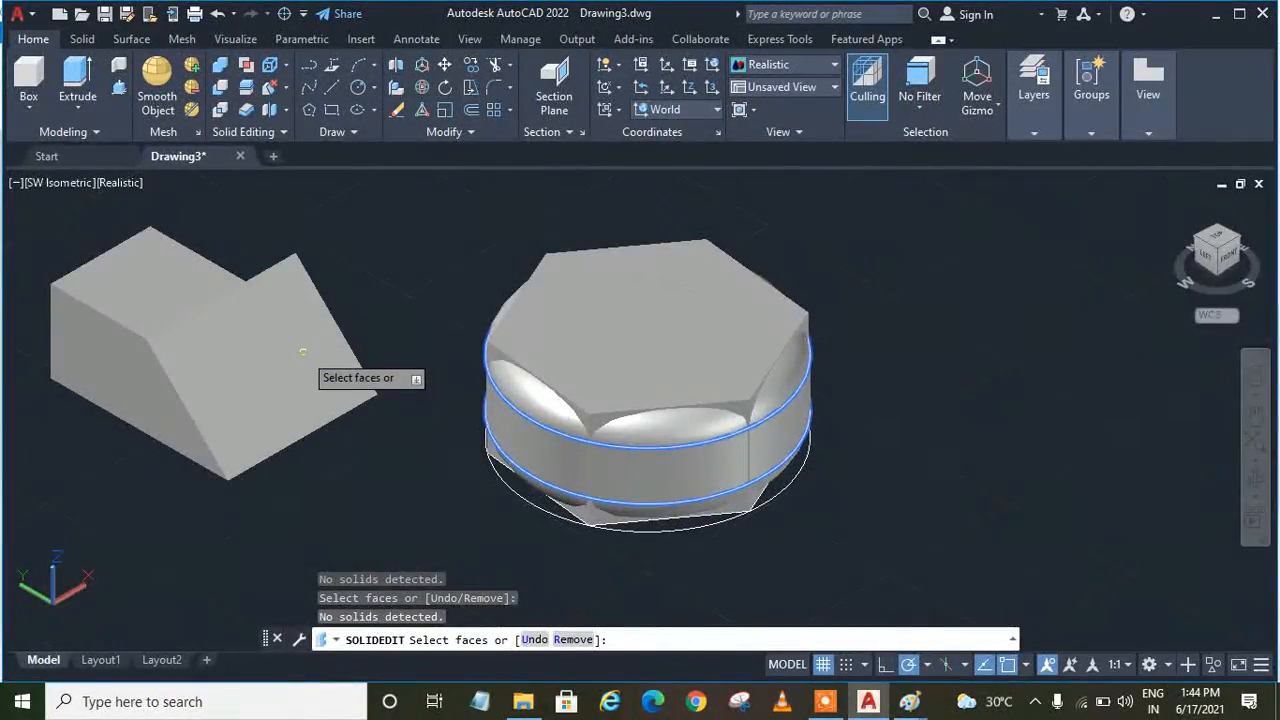
pyautogui.click(289, 385)
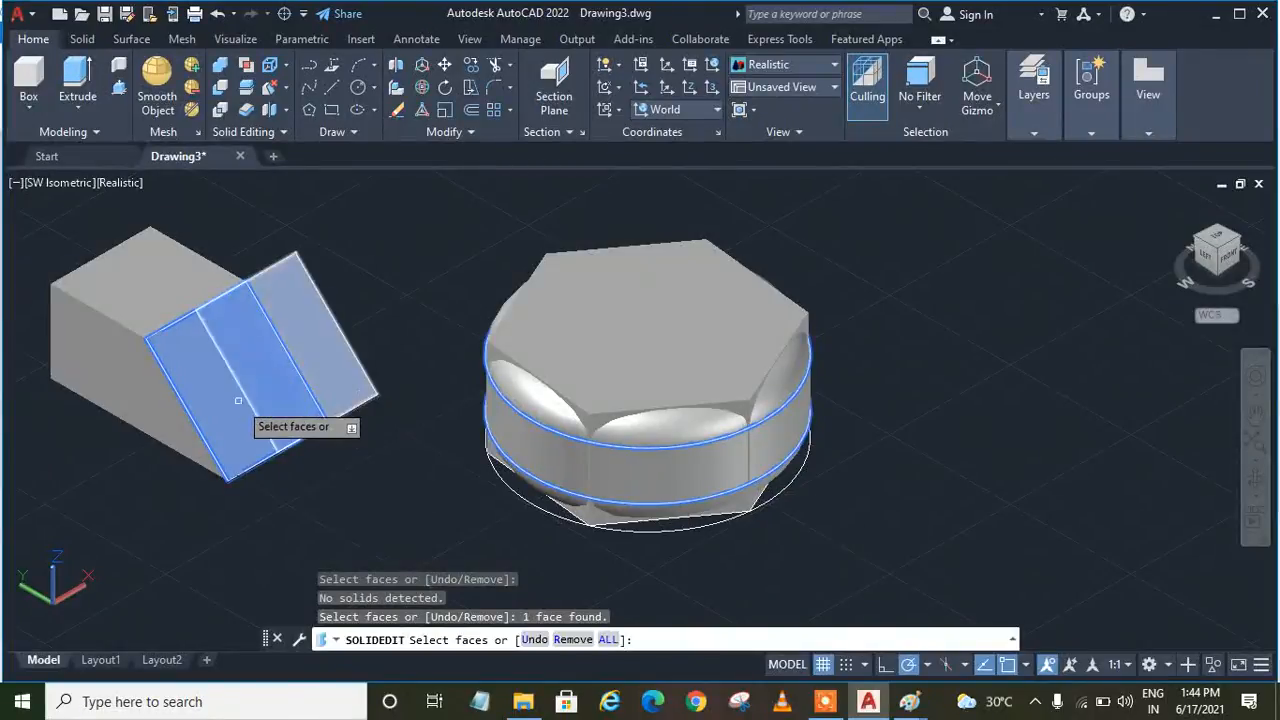
pyautogui.click(342, 373)
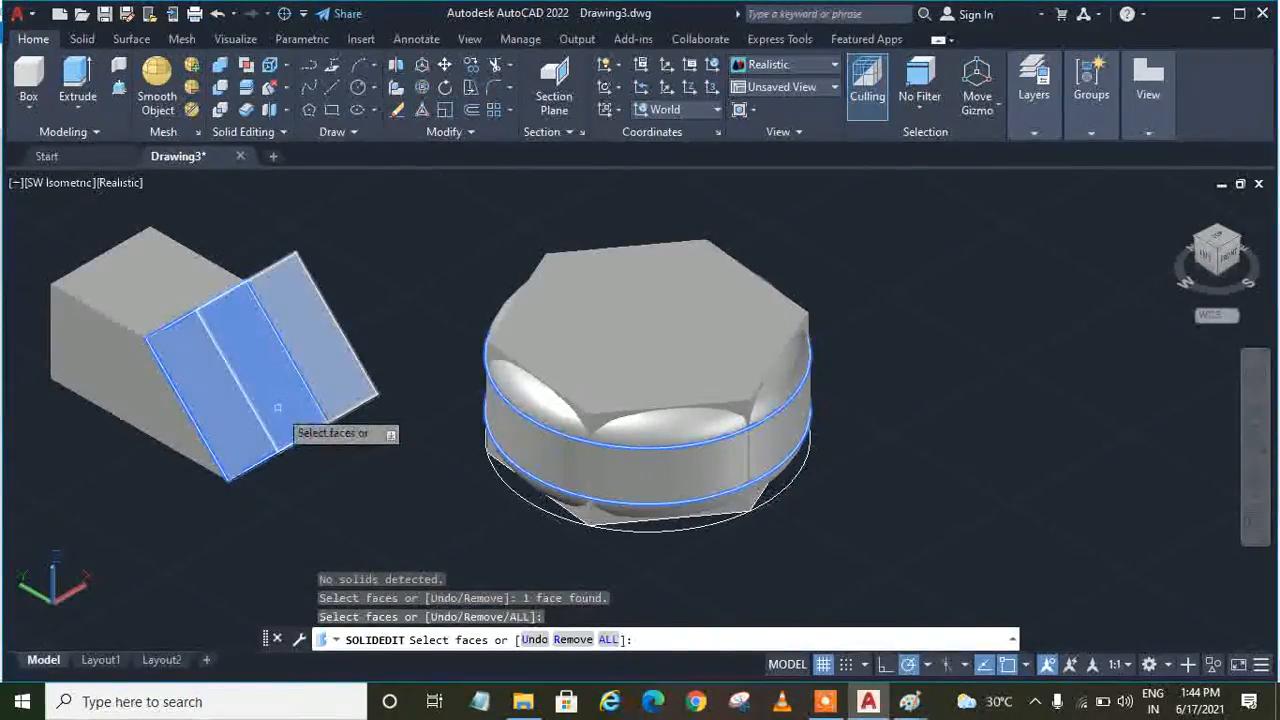
pyautogui.press('Return')
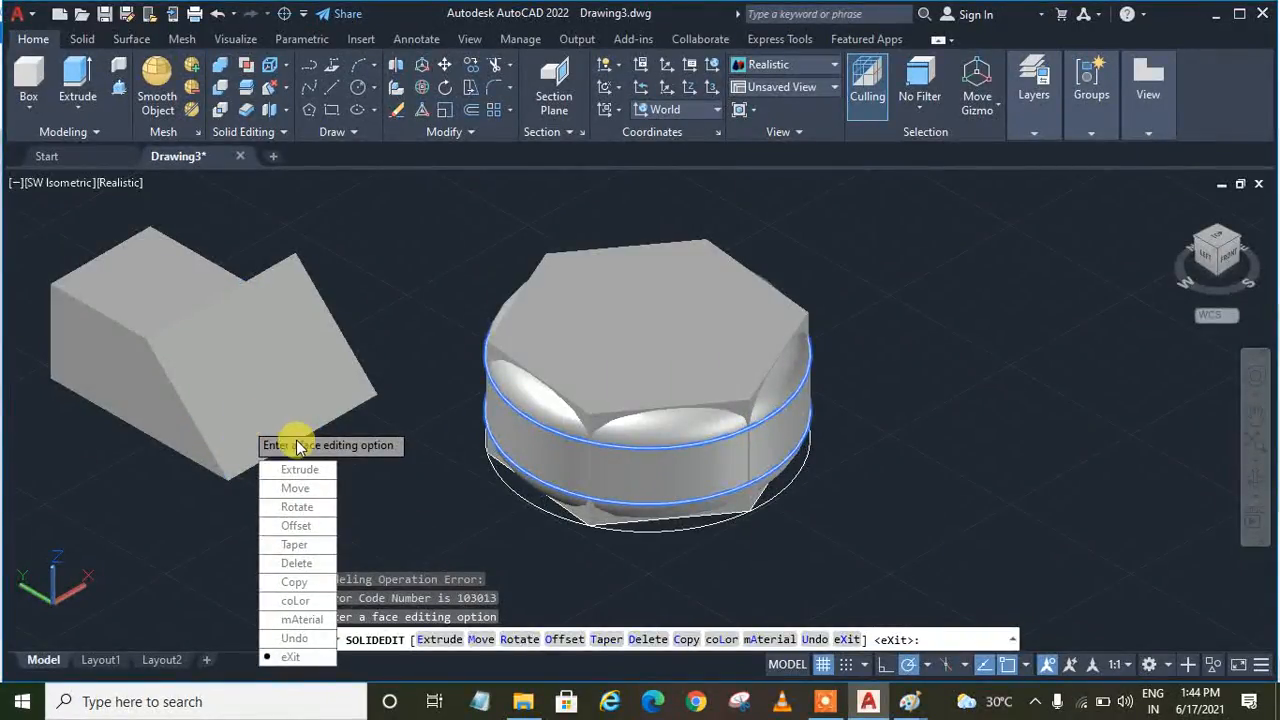
pyautogui.click(292, 656)
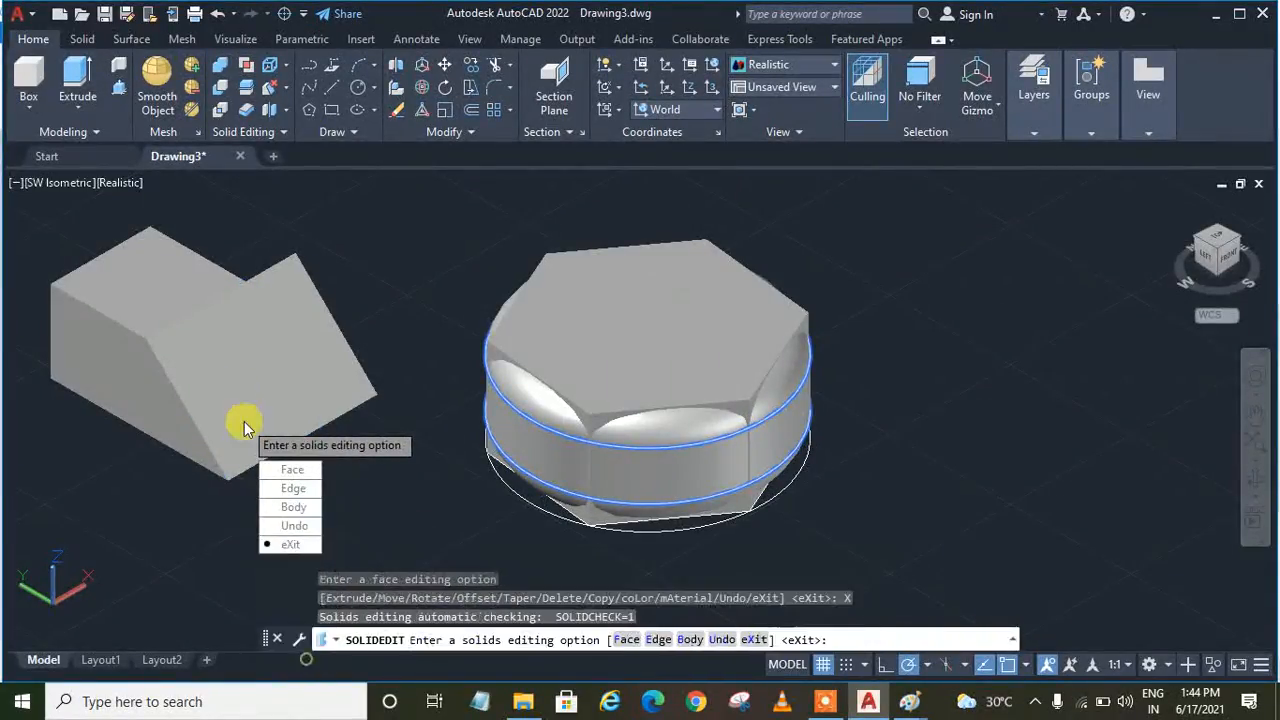
pyautogui.click(290, 544)
pyautogui.keyDown('ctrl'); pyautogui.click(280, 268); pyautogui.keyUp('ctrl')
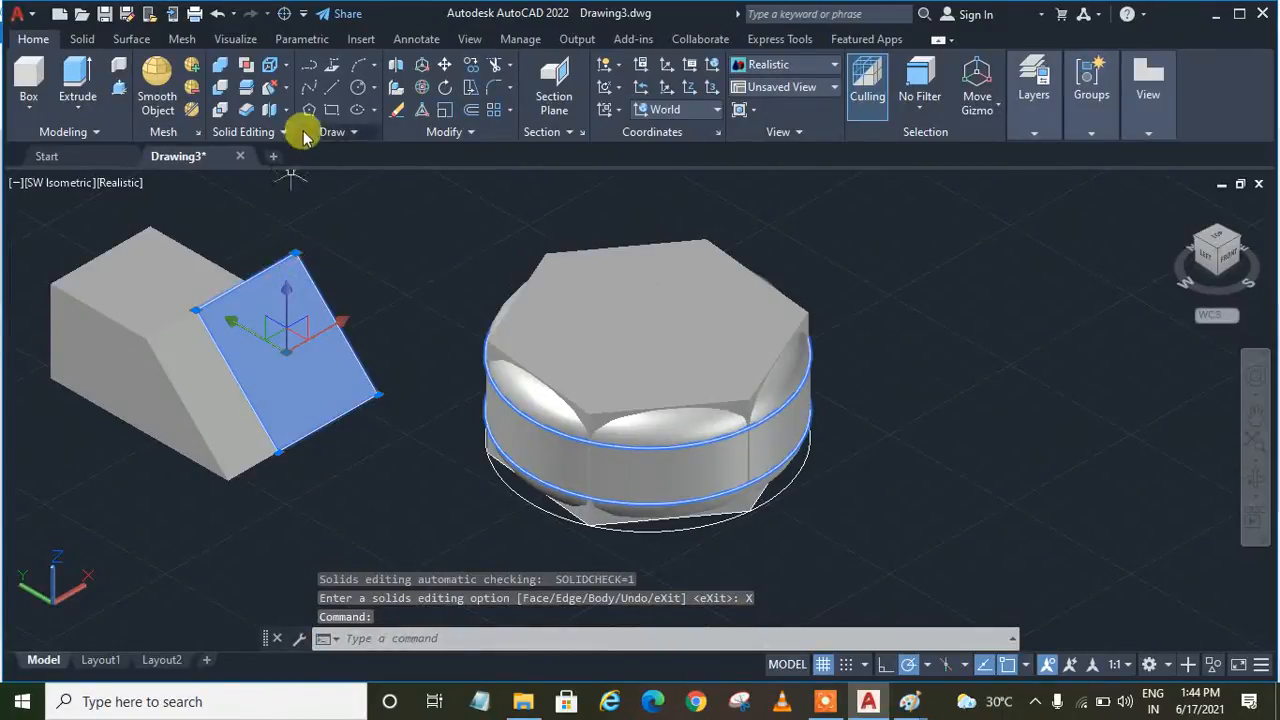
pyautogui.click(270, 88)
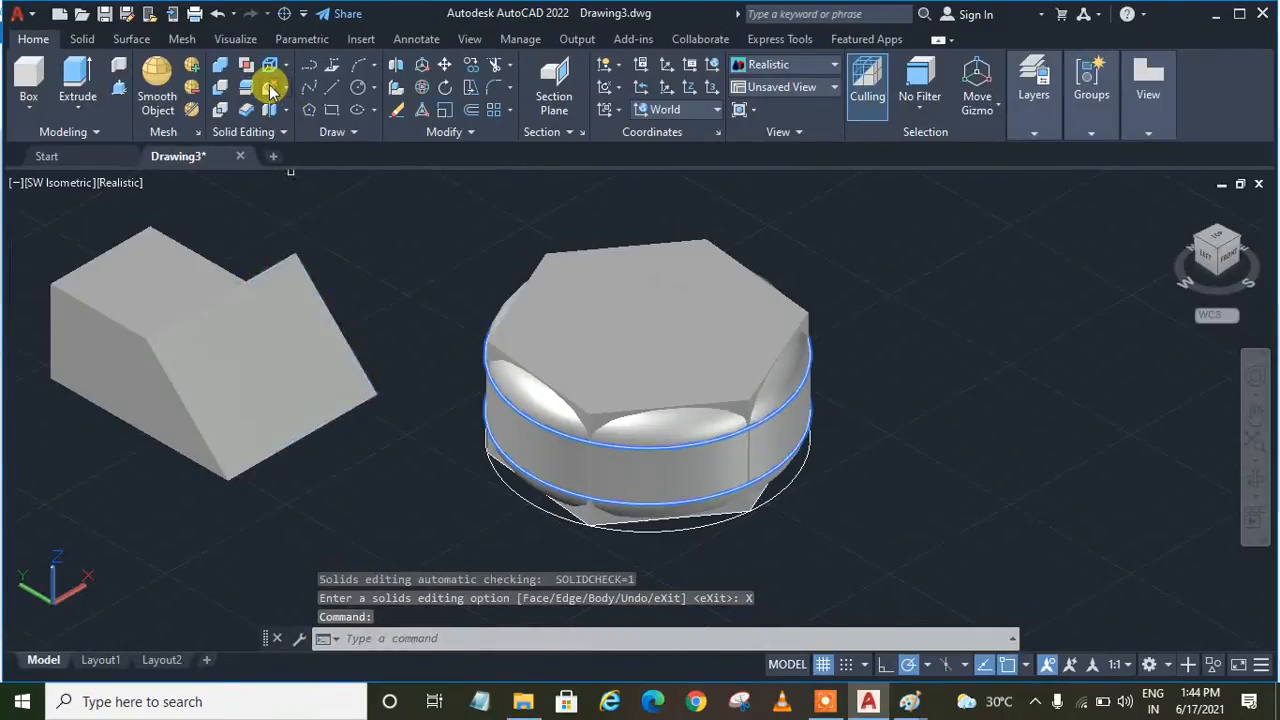
pyautogui.click(280, 318)
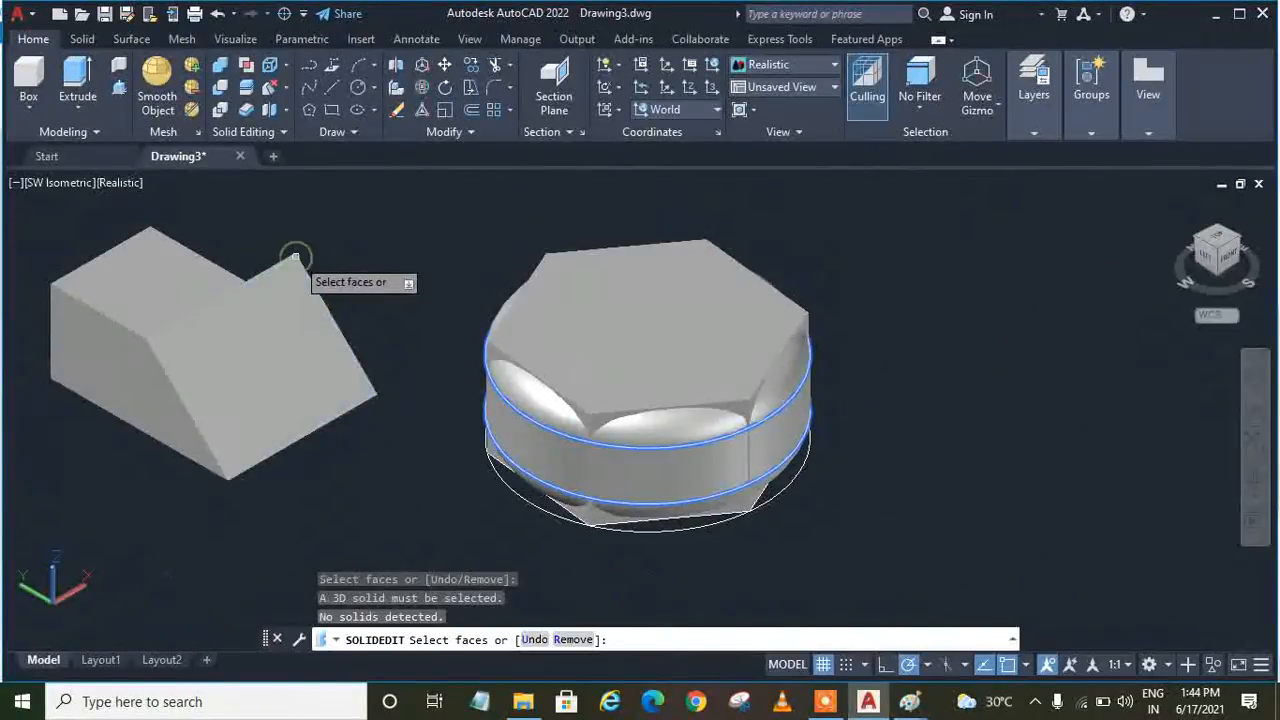
pyautogui.click(251, 285)
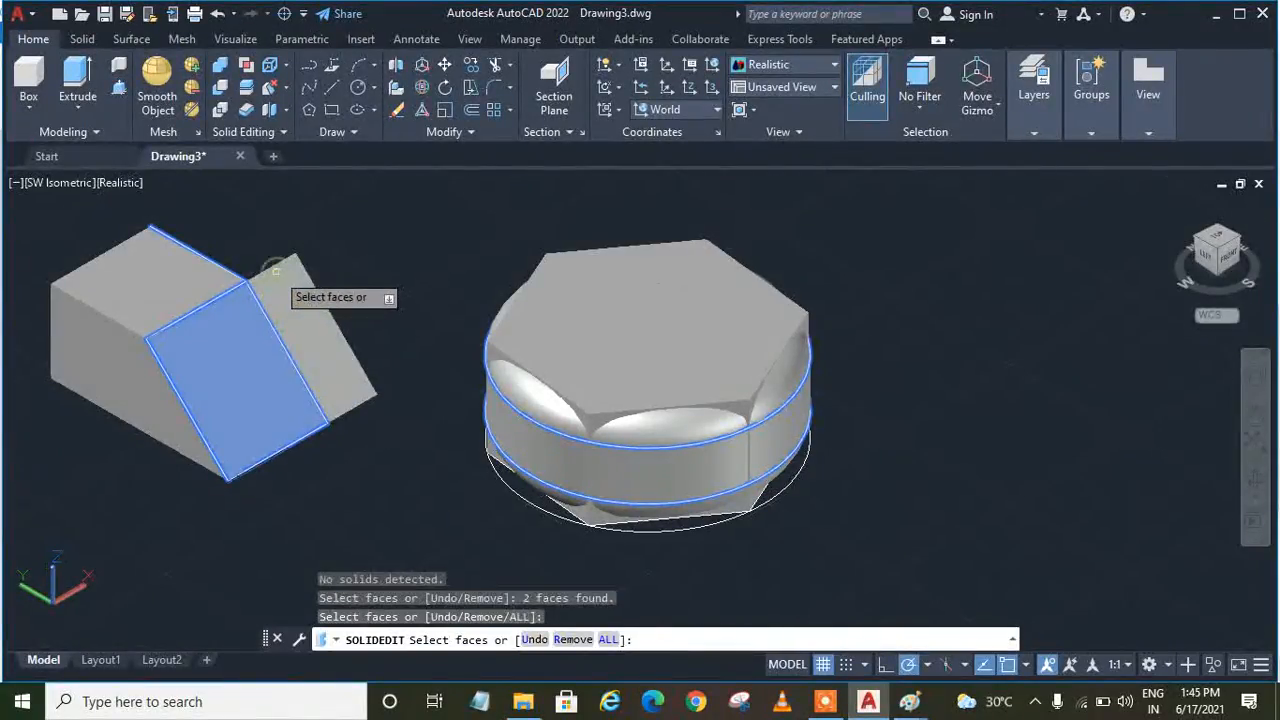
pyautogui.click(151, 260)
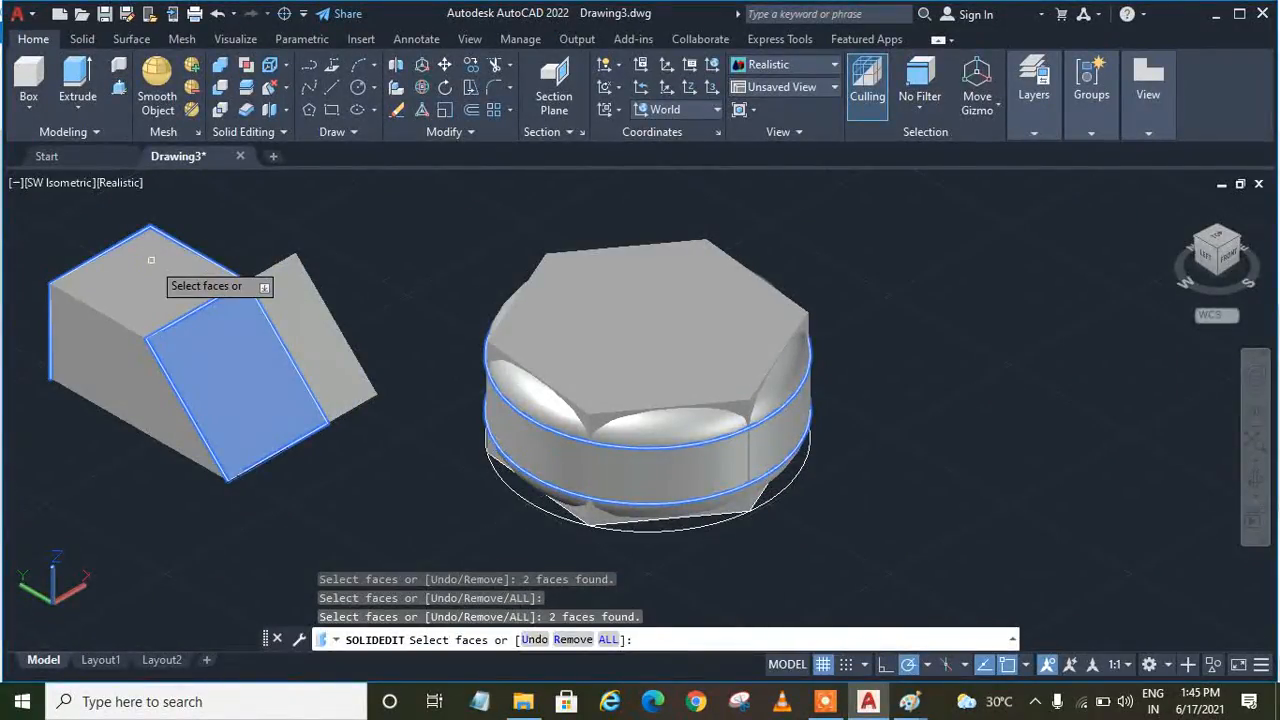
pyautogui.press('Escape')
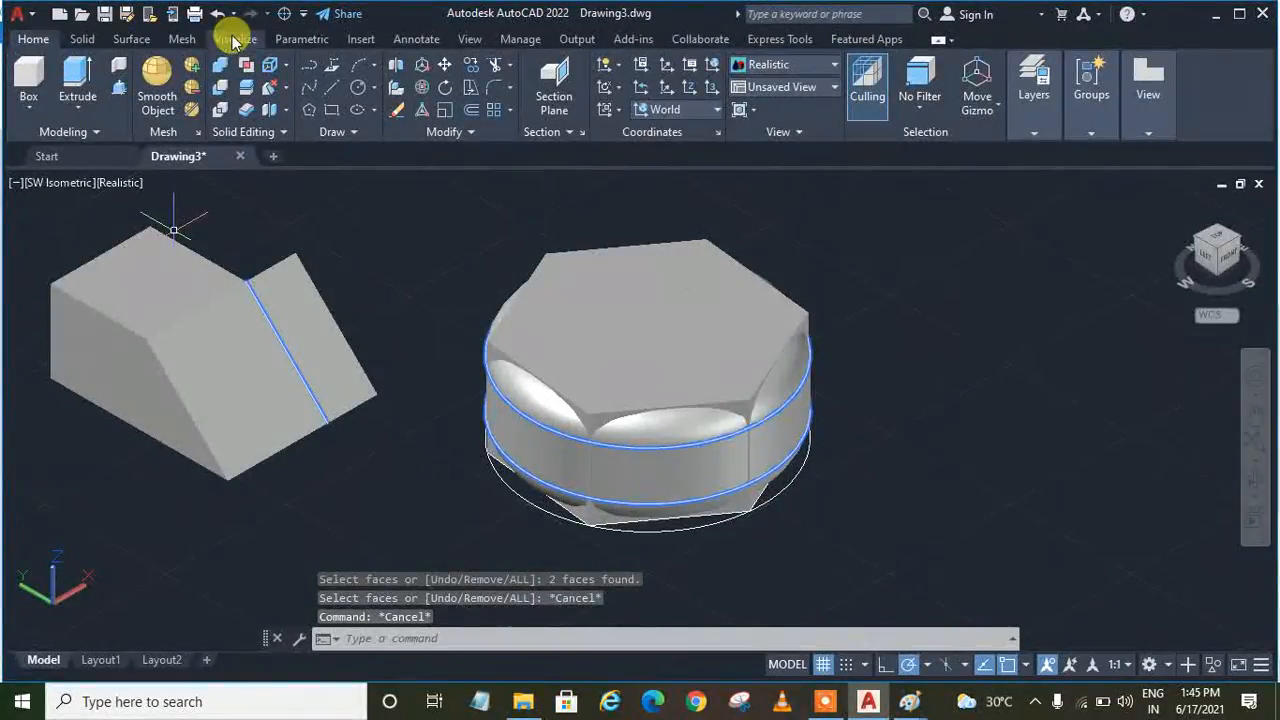
# Delete the box's flat top face with Delete Faces and exit solid editing.
pyautogui.click(267, 86)
pyautogui.click(154, 269)
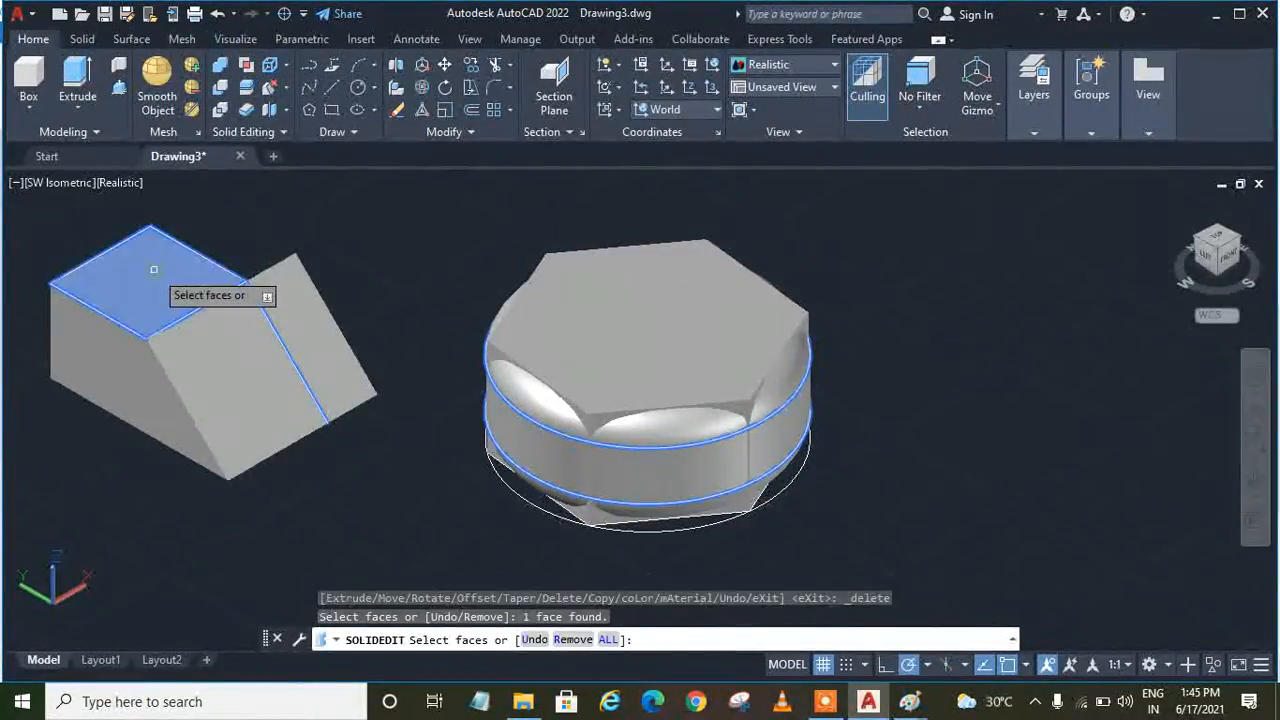
pyautogui.press('Return')
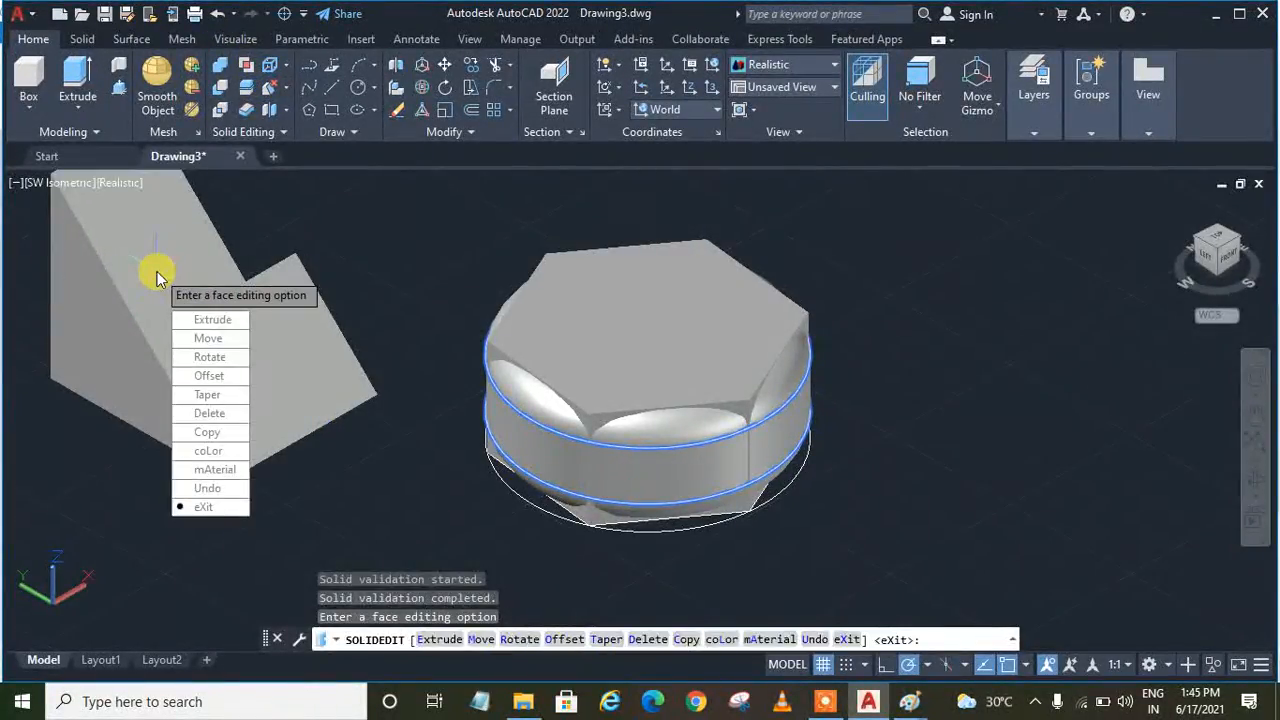
pyautogui.click(205, 507)
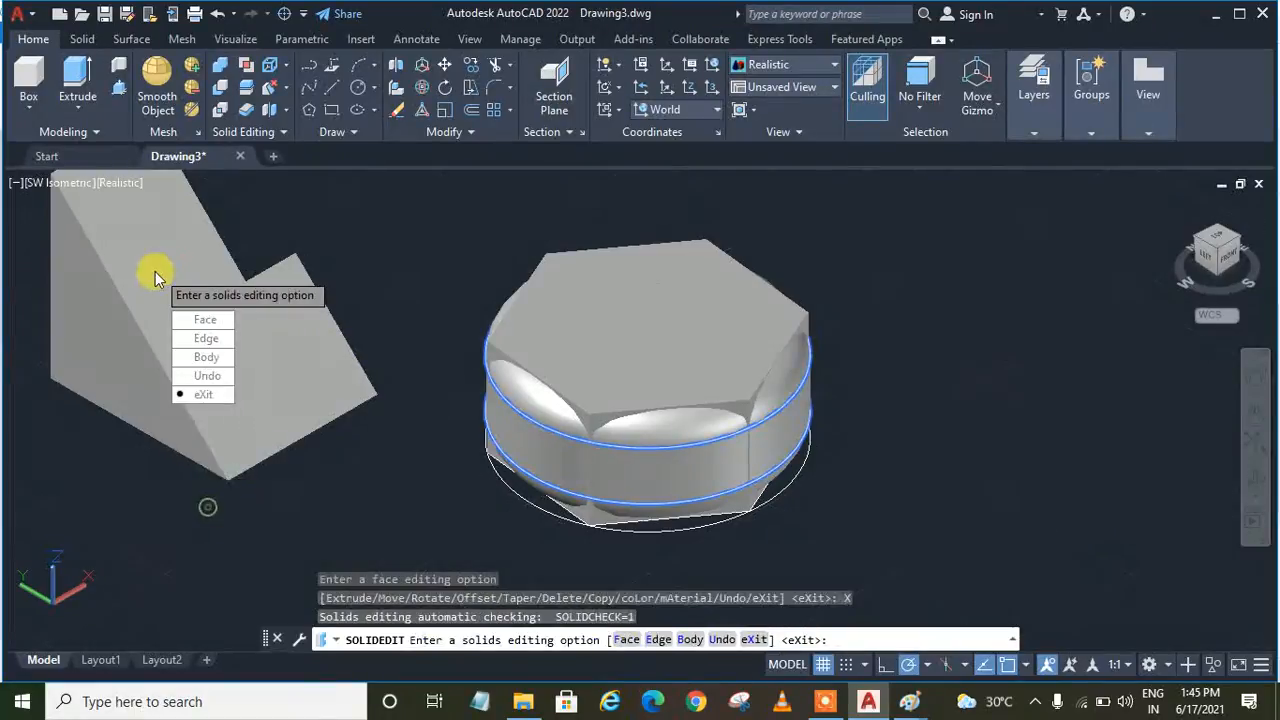
pyautogui.click(182, 400)
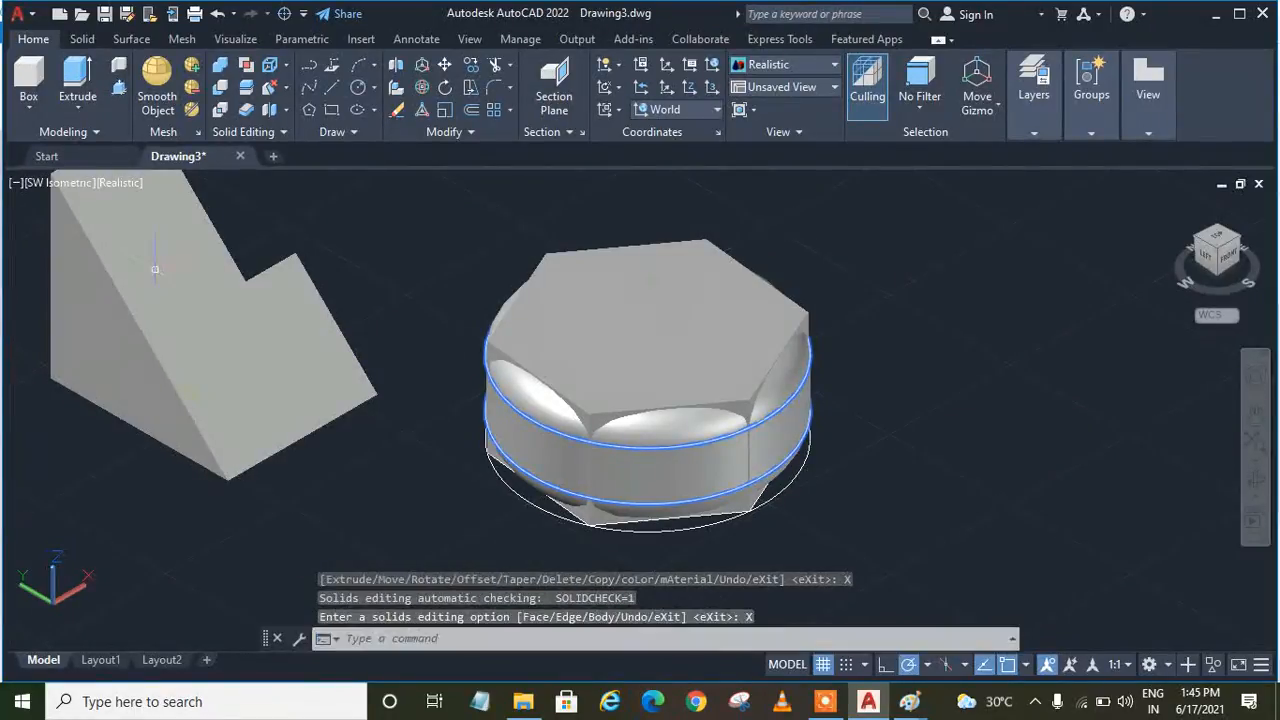
# Erase the copied sloped face, and undo back to before the box's top face was deleted.
pyautogui.keyDown('ctrl'); pyautogui.click(287, 288); pyautogui.keyUp('ctrl')
pyautogui.press('Delete')
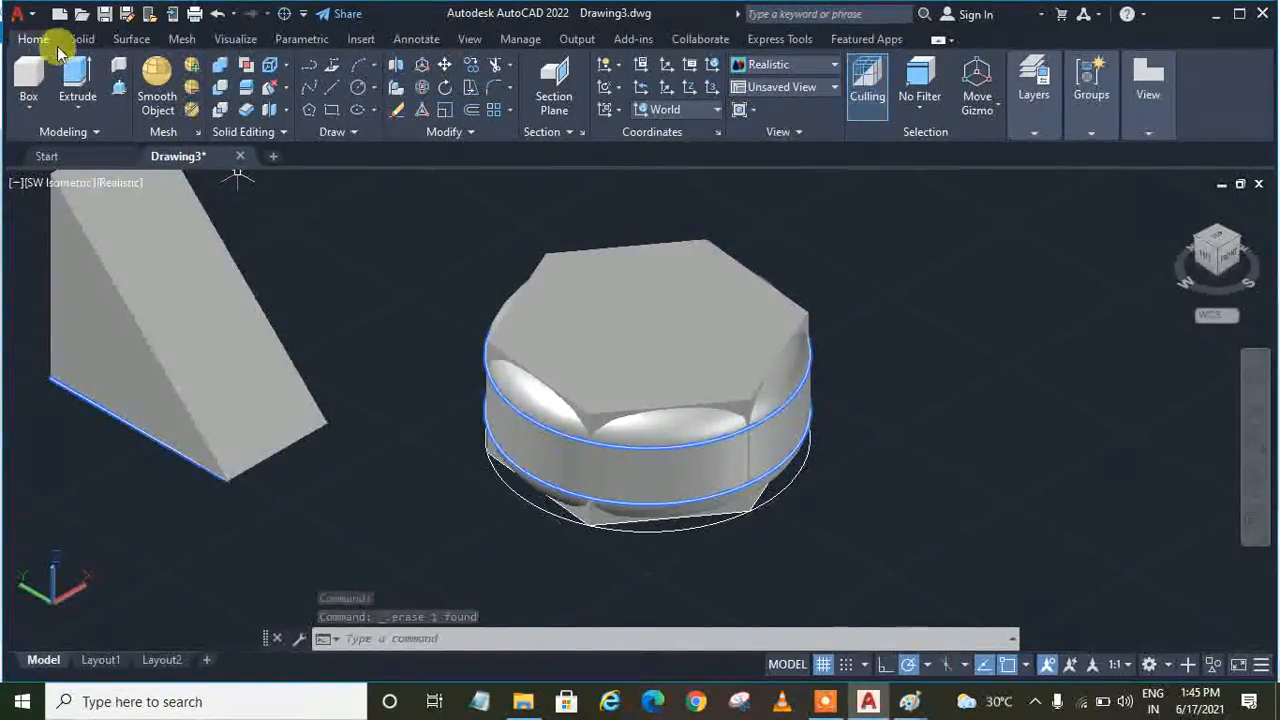
pyautogui.click(217, 14)
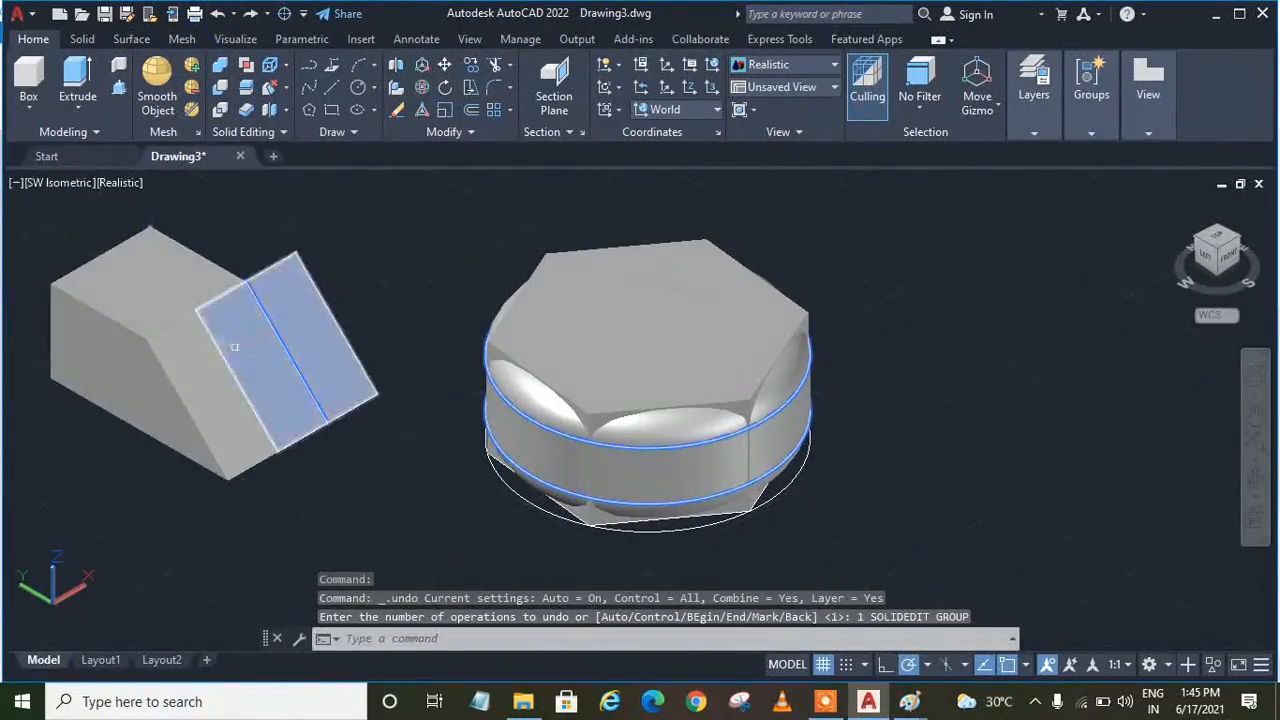
# Erase the copied face that overlaps the box's sloped end.
pyautogui.keyDown('ctrl'); pyautogui.click(295, 303); pyautogui.keyUp('ctrl')
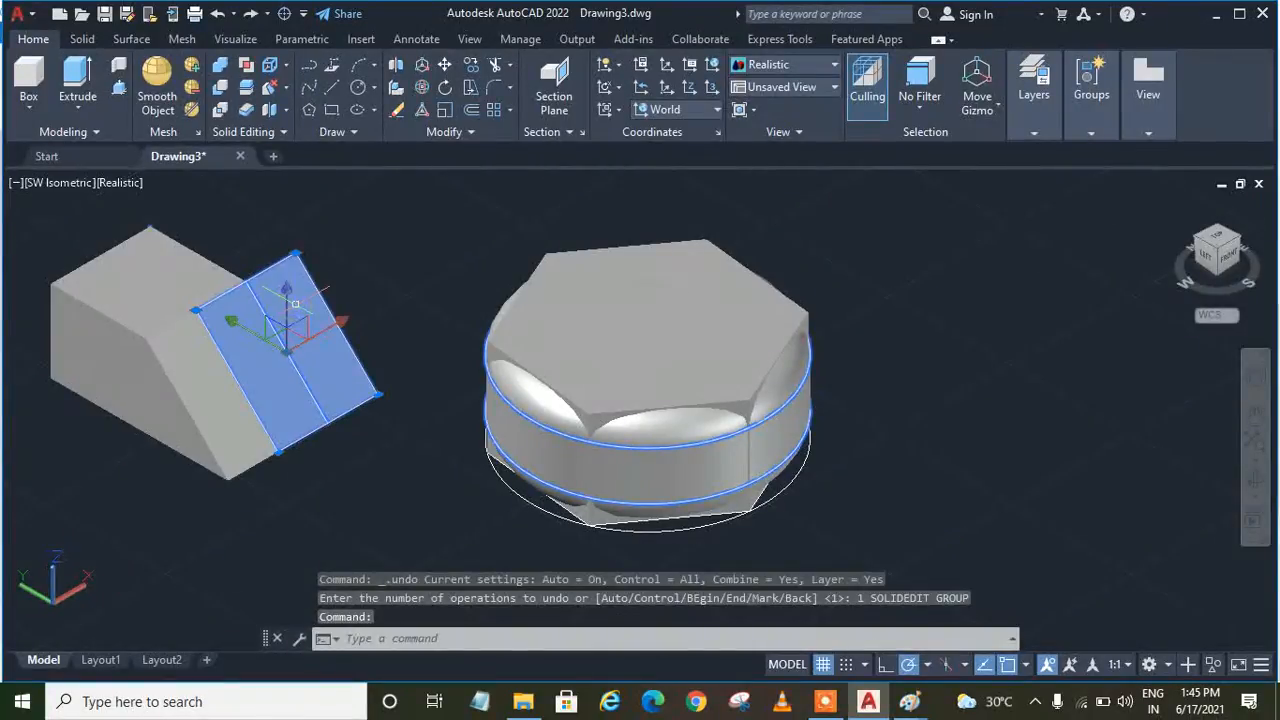
pyautogui.press('Delete')
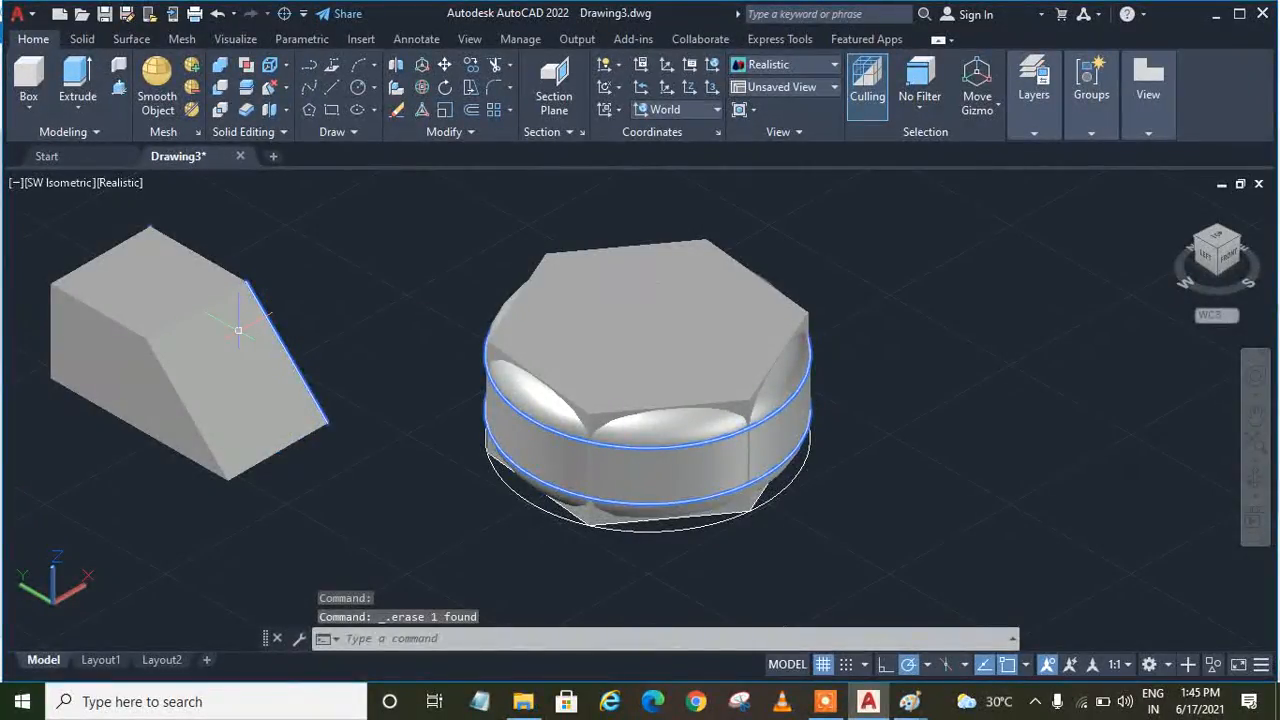
# Remove the flat top face of the box with Delete Faces and exit solid editing.
pyautogui.moveTo(238, 330); pyautogui.dragTo(506, 389, button='middle')
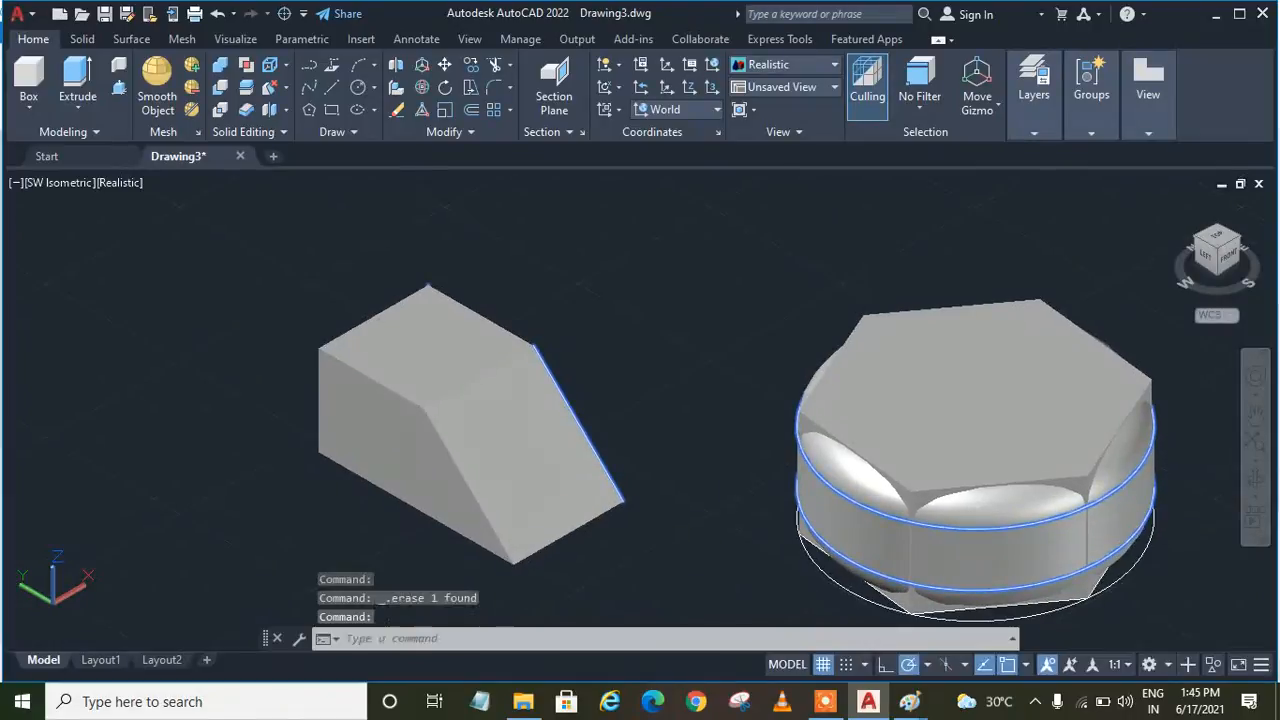
pyautogui.click(274, 90)
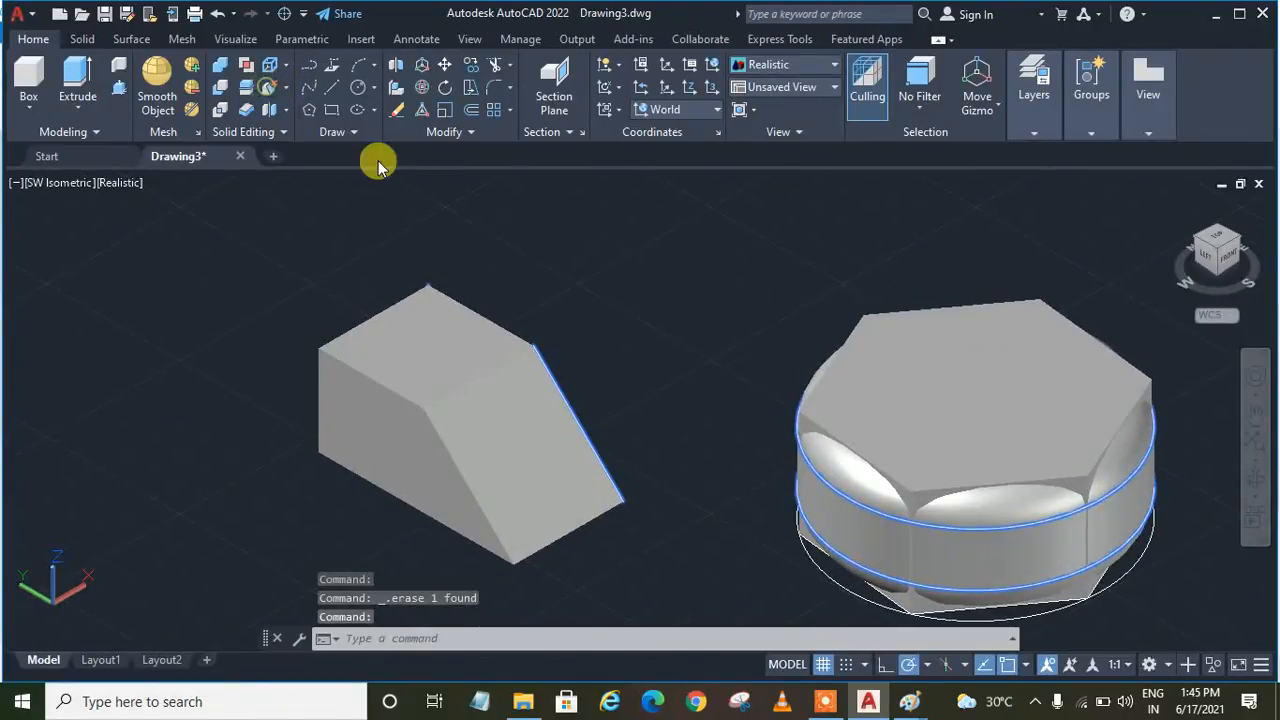
pyautogui.click(417, 332)
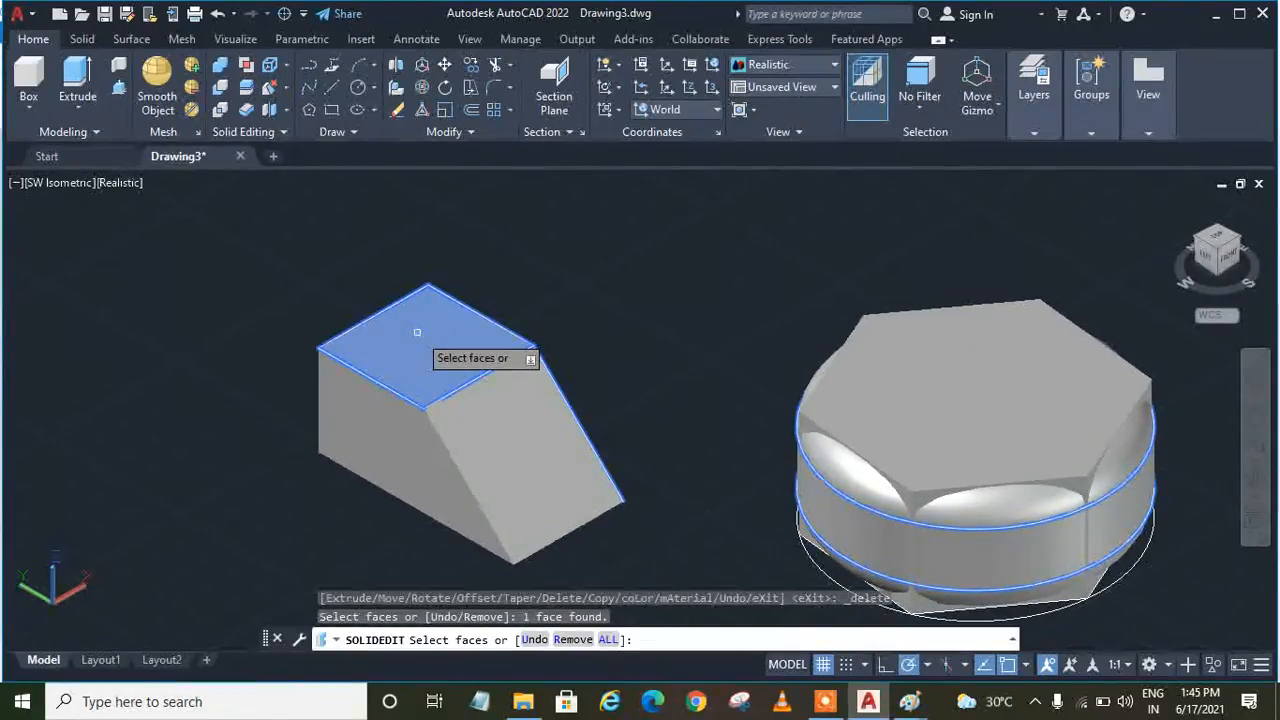
pyautogui.press('Return')
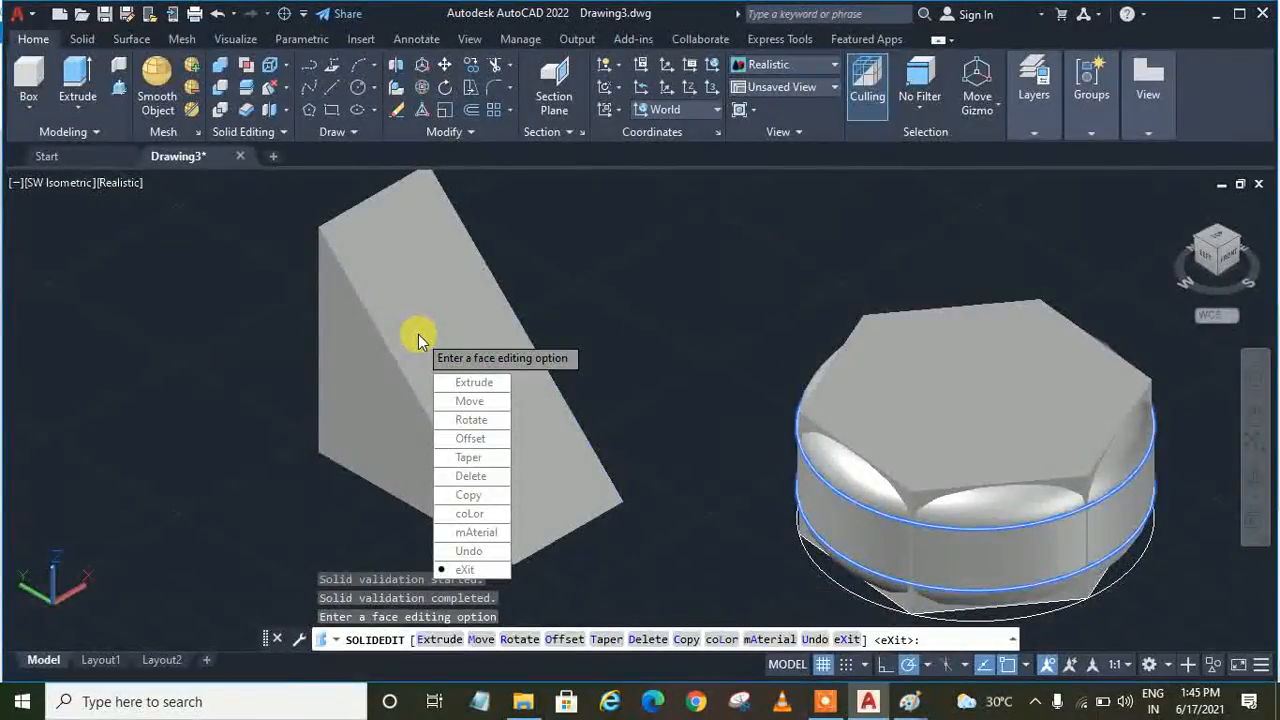
pyautogui.click(486, 564)
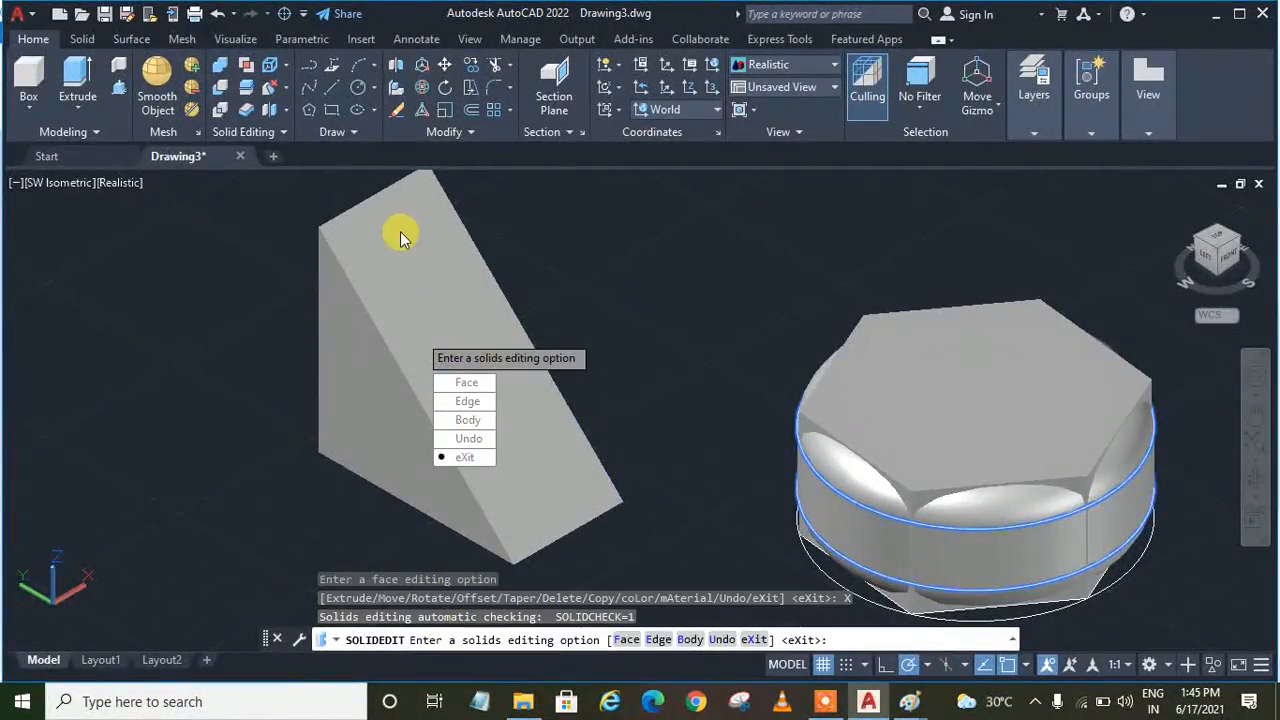
pyautogui.click(465, 457)
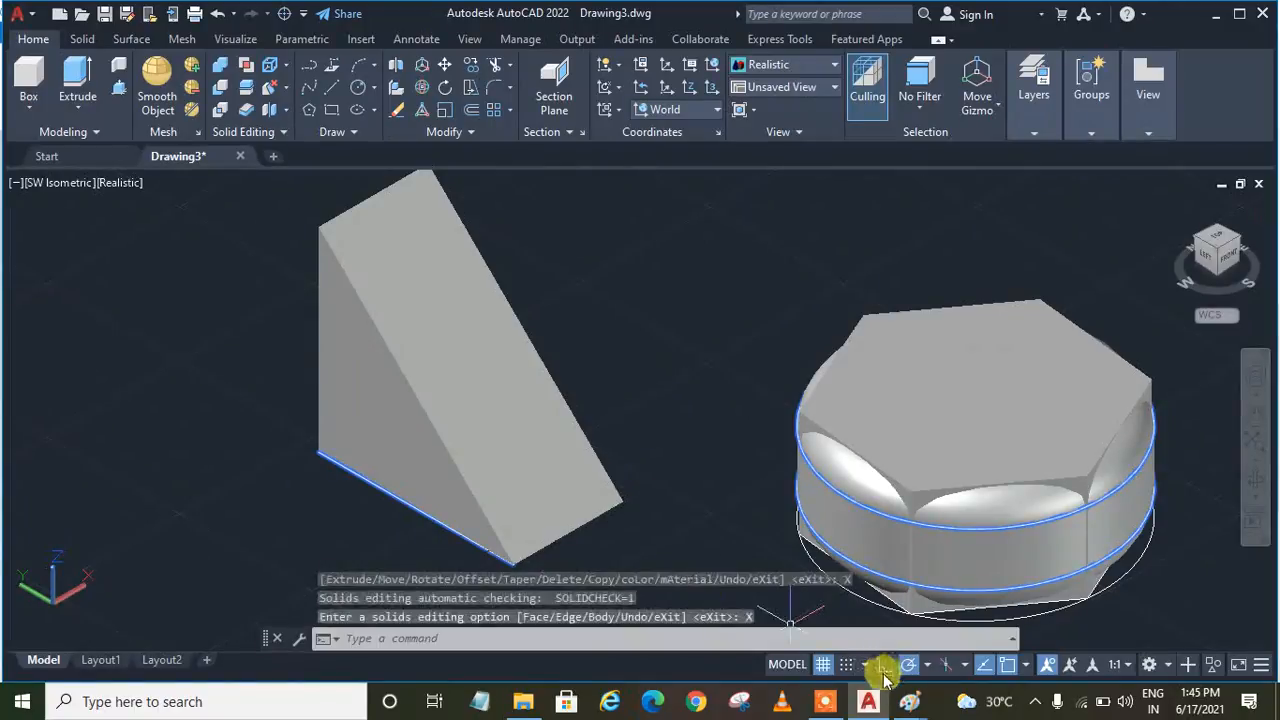
# Switch to the scanned book page in Paint and read the Color Face instructions below Figures 2.32 and 2.33.
pyautogui.moveTo(905, 704)
pyautogui.click(980, 610)
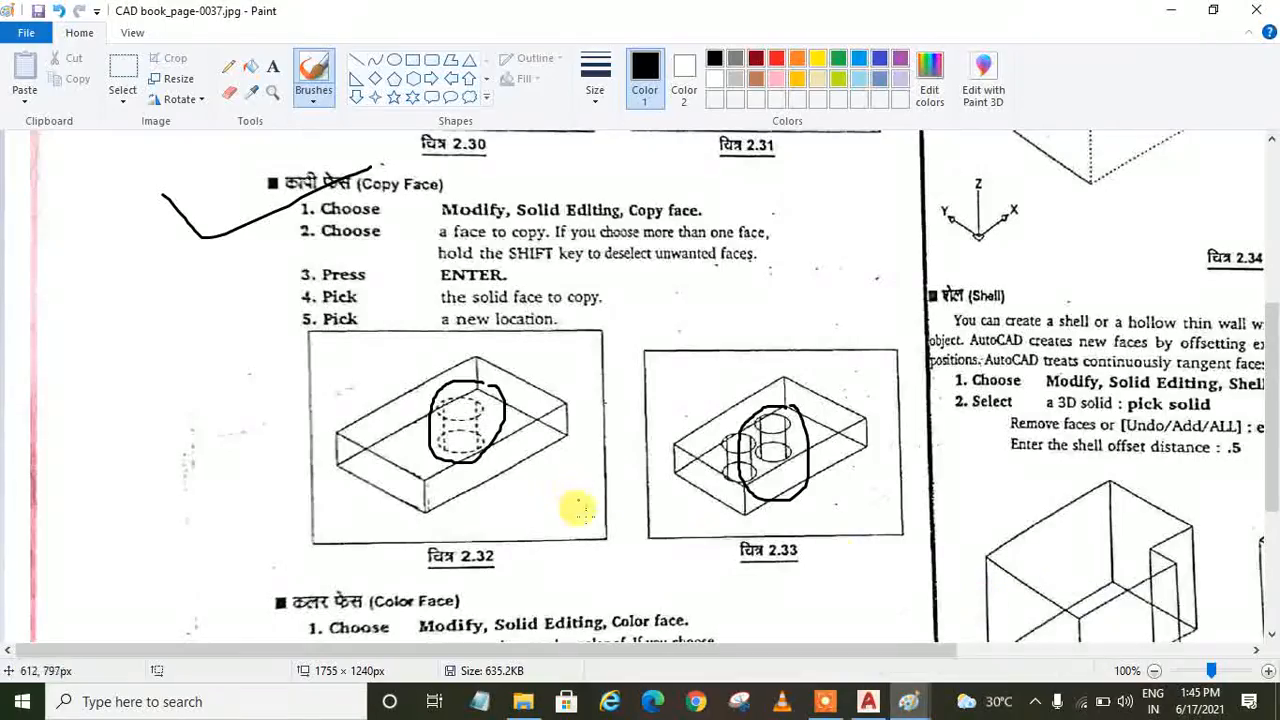
pyautogui.scroll(-3, 438, 397)
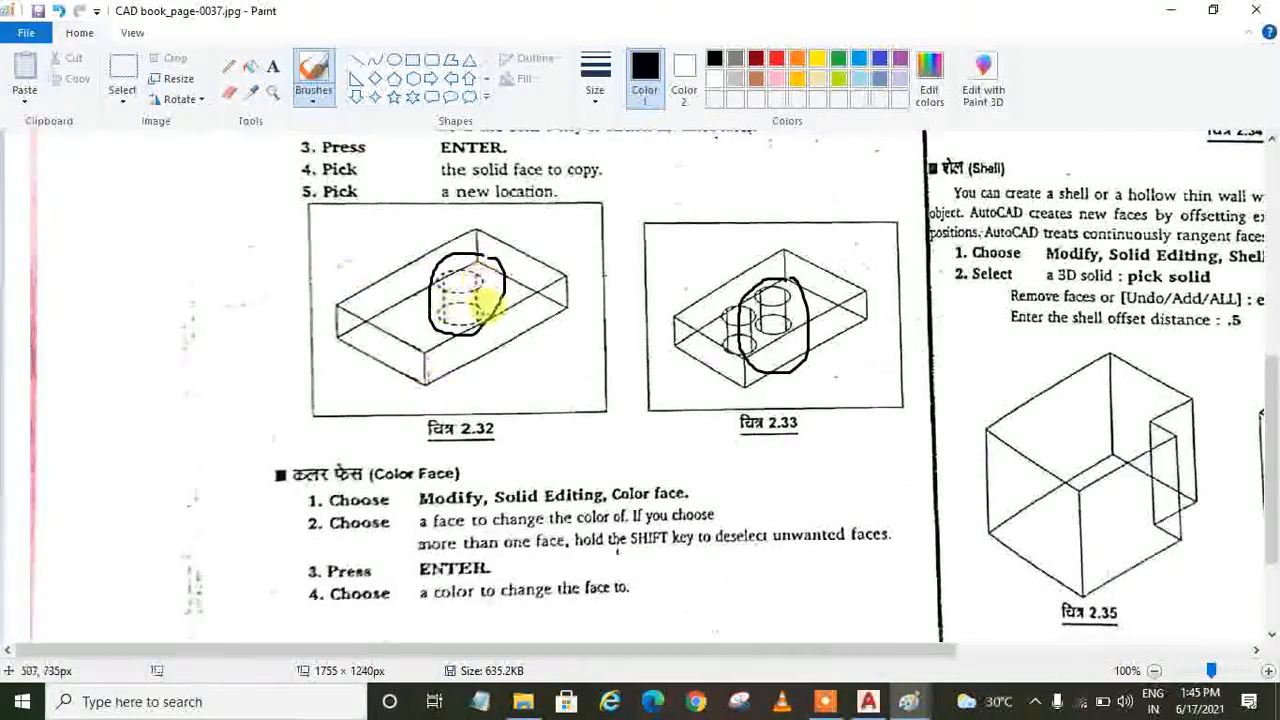
pyautogui.scroll(-3, 586, 362)
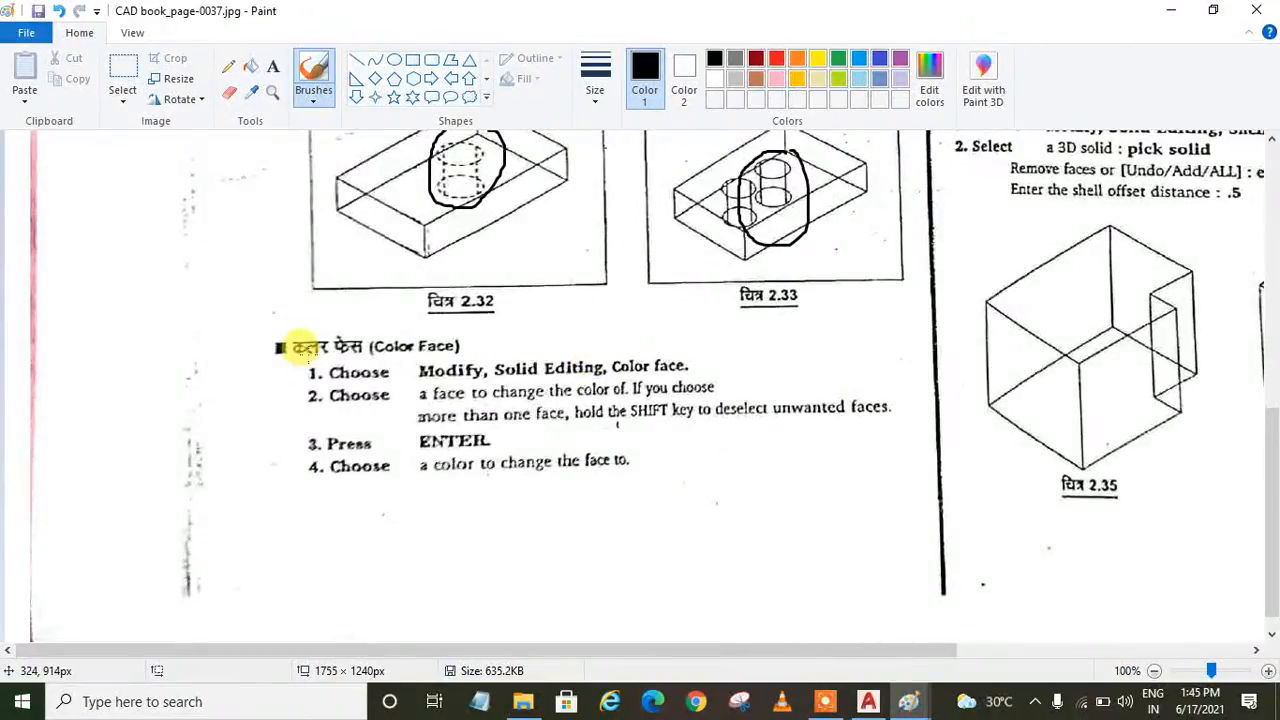
# Switch to AutoCAD, color the wedge's sloped face with index color 240 using Color Faces, and exit face editing.
pyautogui.click(1184, 12)
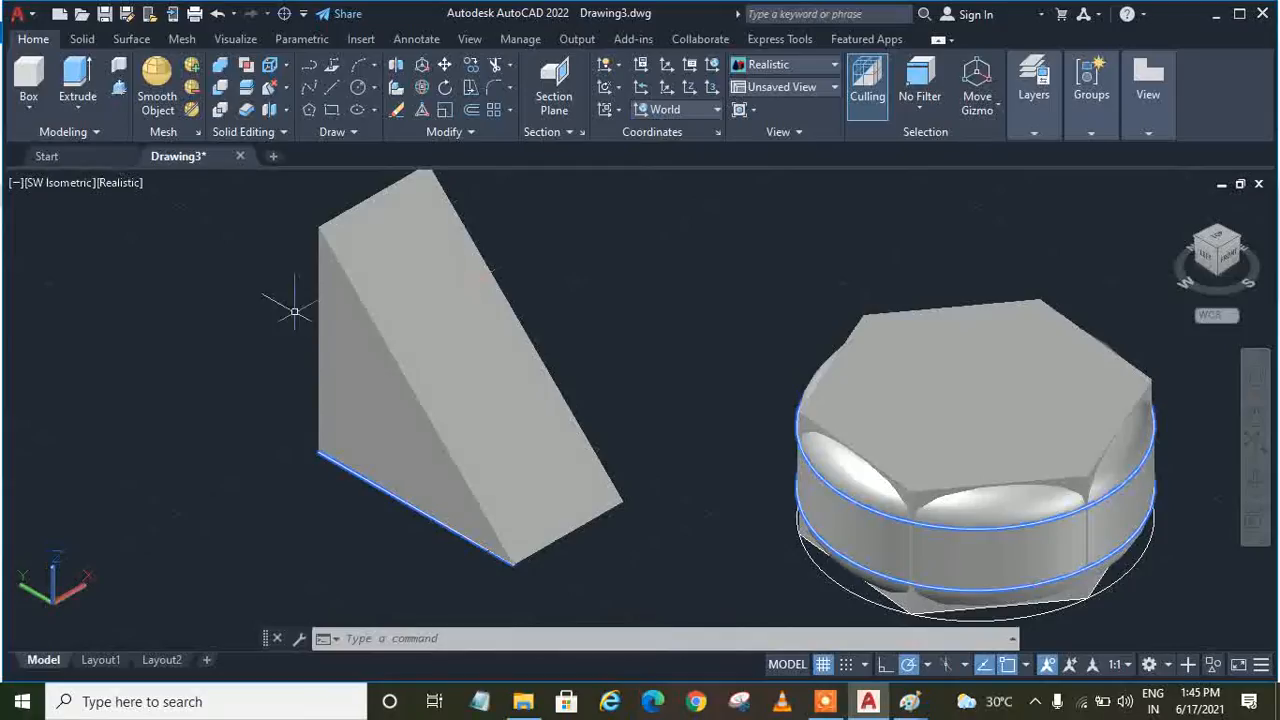
pyautogui.click(287, 90)
pyautogui.click(318, 363)
pyautogui.click(465, 379)
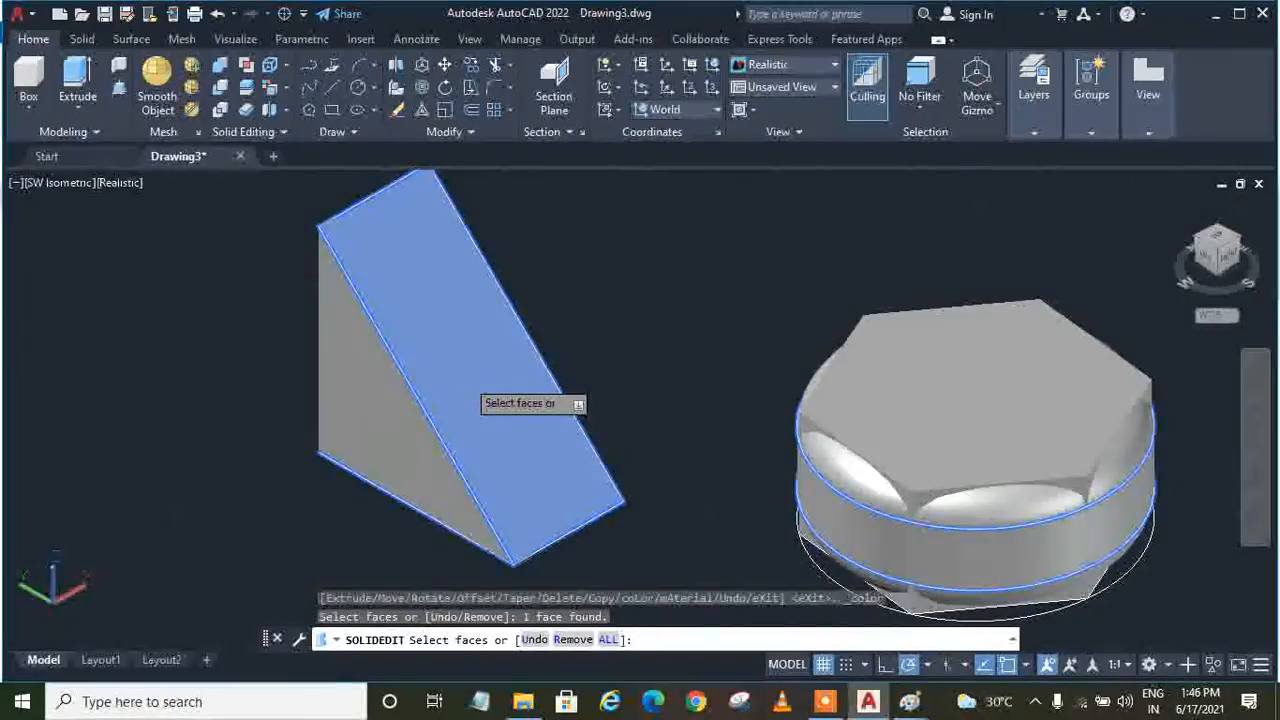
pyautogui.press('Return')
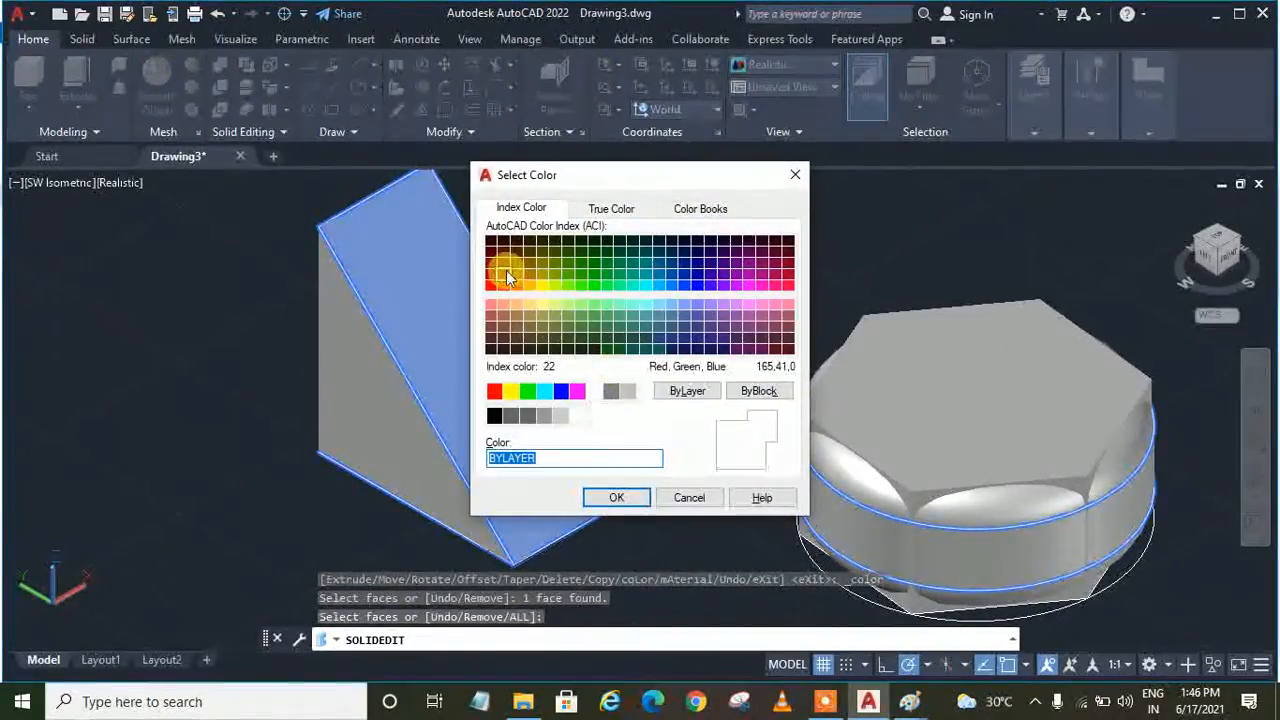
pyautogui.click(788, 285)
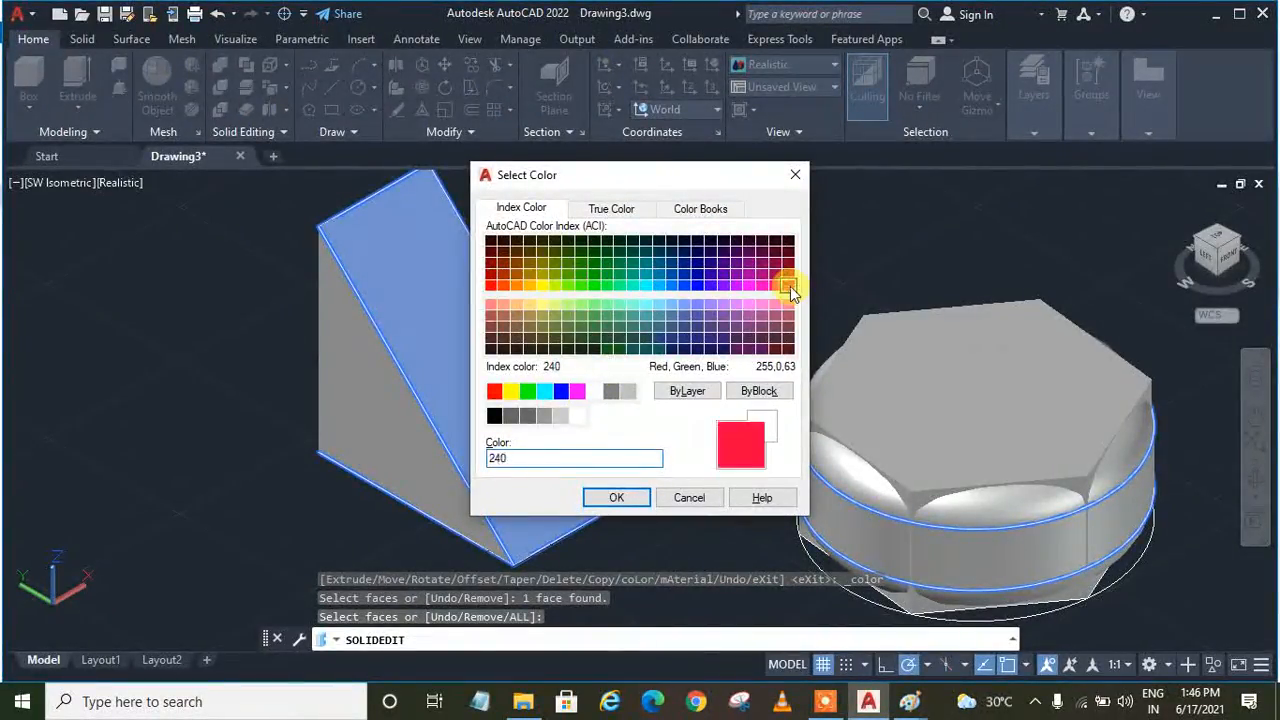
pyautogui.click(616, 497)
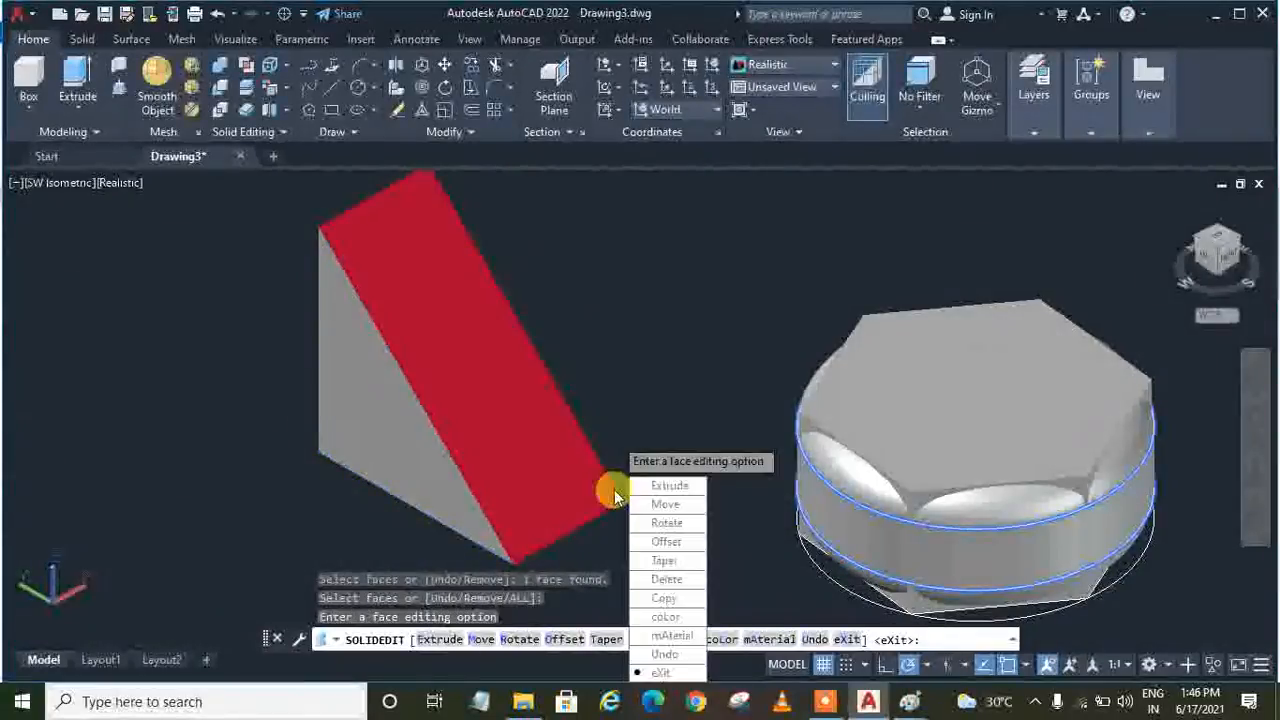
pyautogui.click(656, 675)
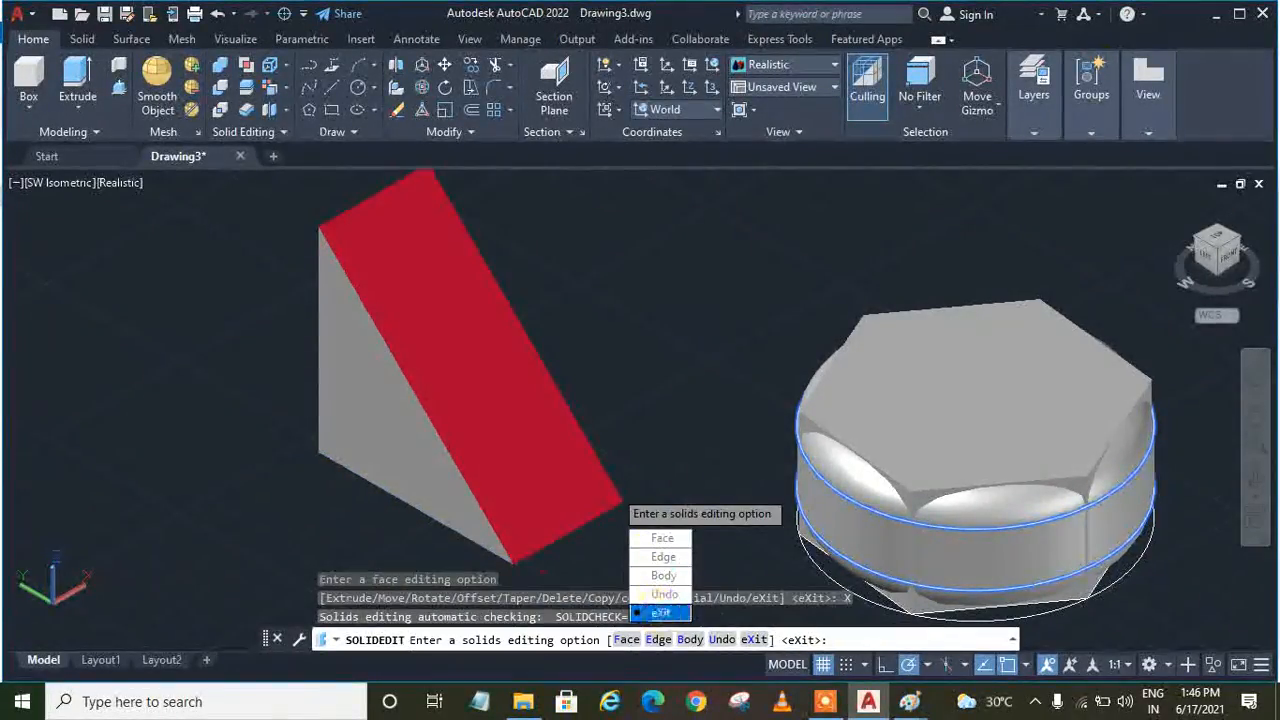
# Color the circular top face of the nut with index color 182 using Color Faces, and exit solid editing.
pyautogui.click(661, 612)
pyautogui.click(936, 381)
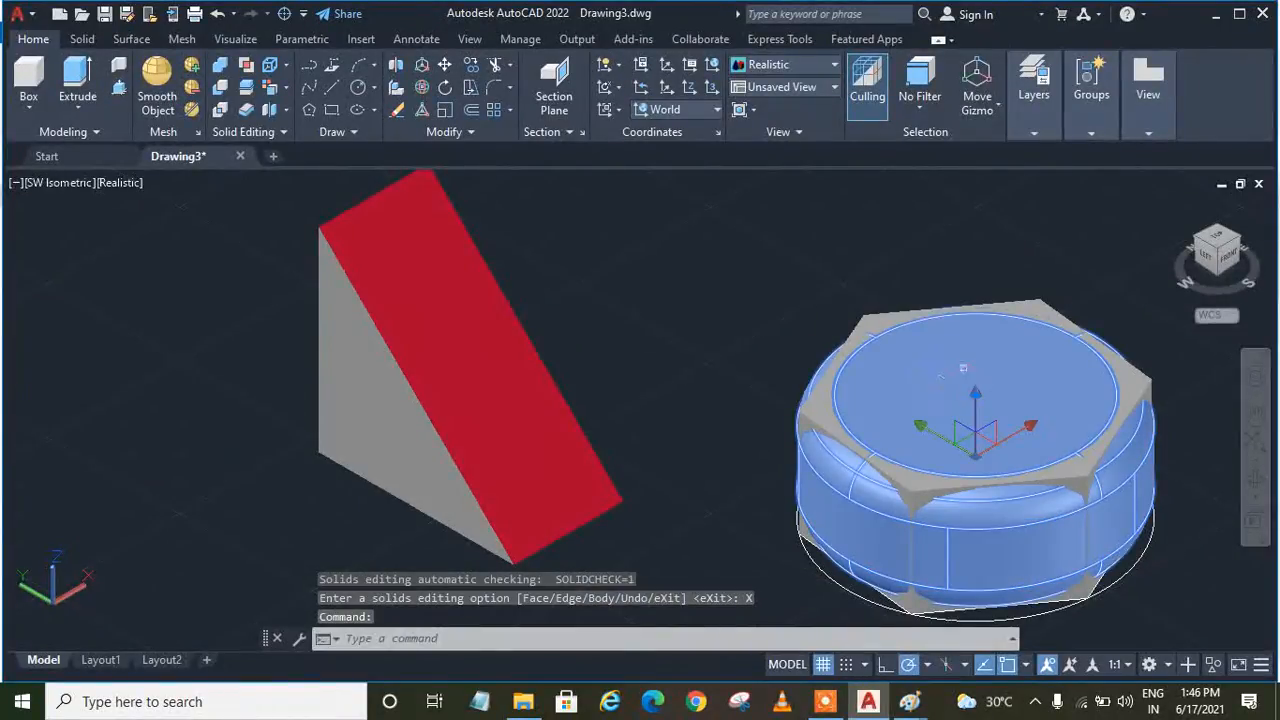
pyautogui.click(268, 90)
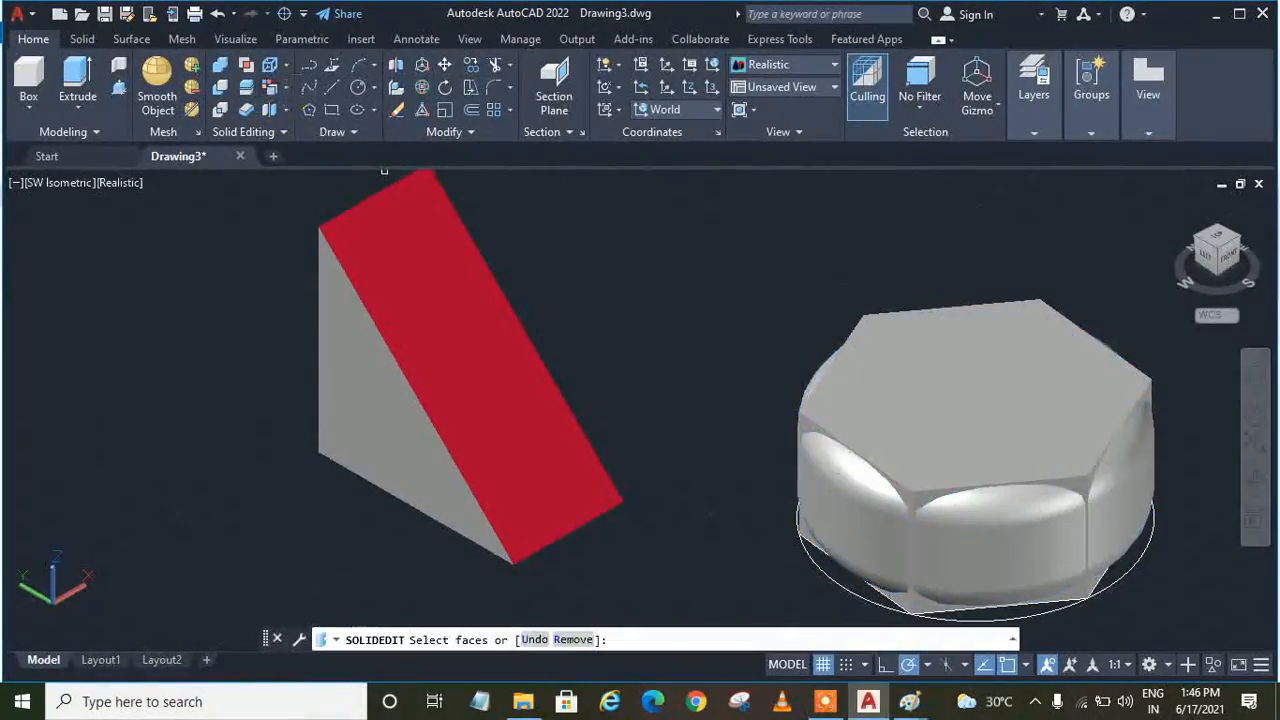
pyautogui.click(990, 403)
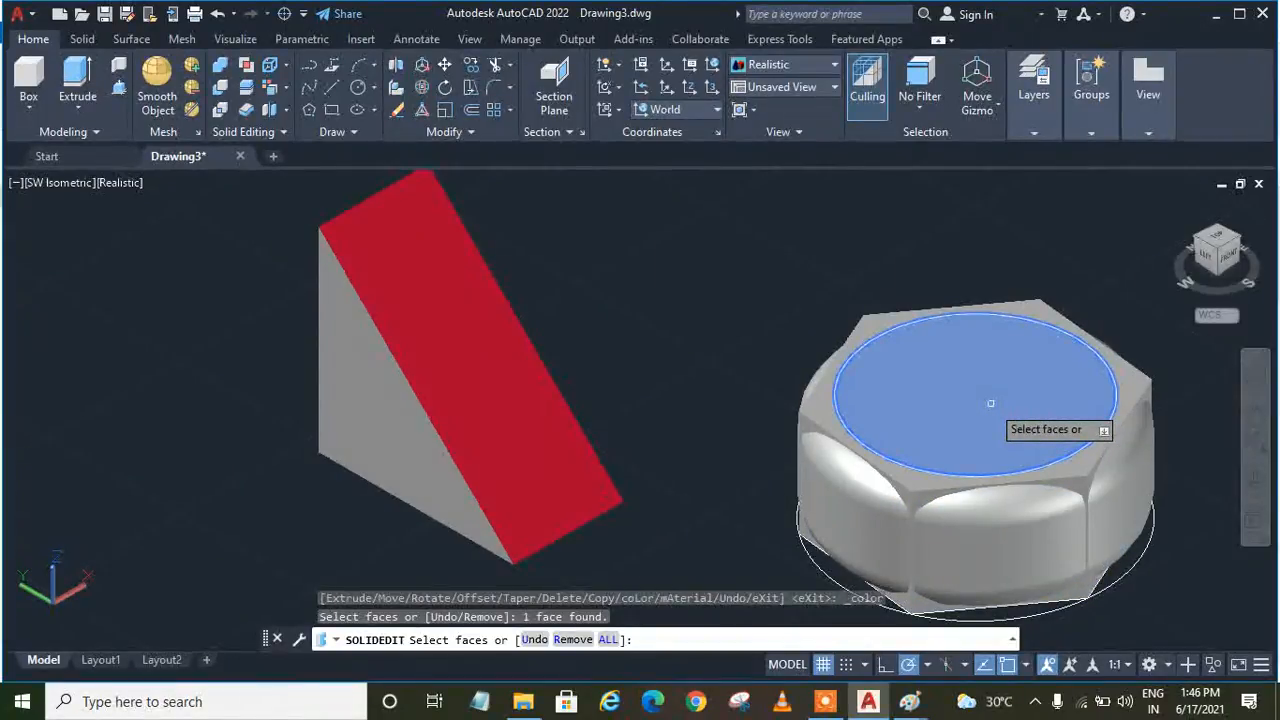
pyautogui.press('Return')
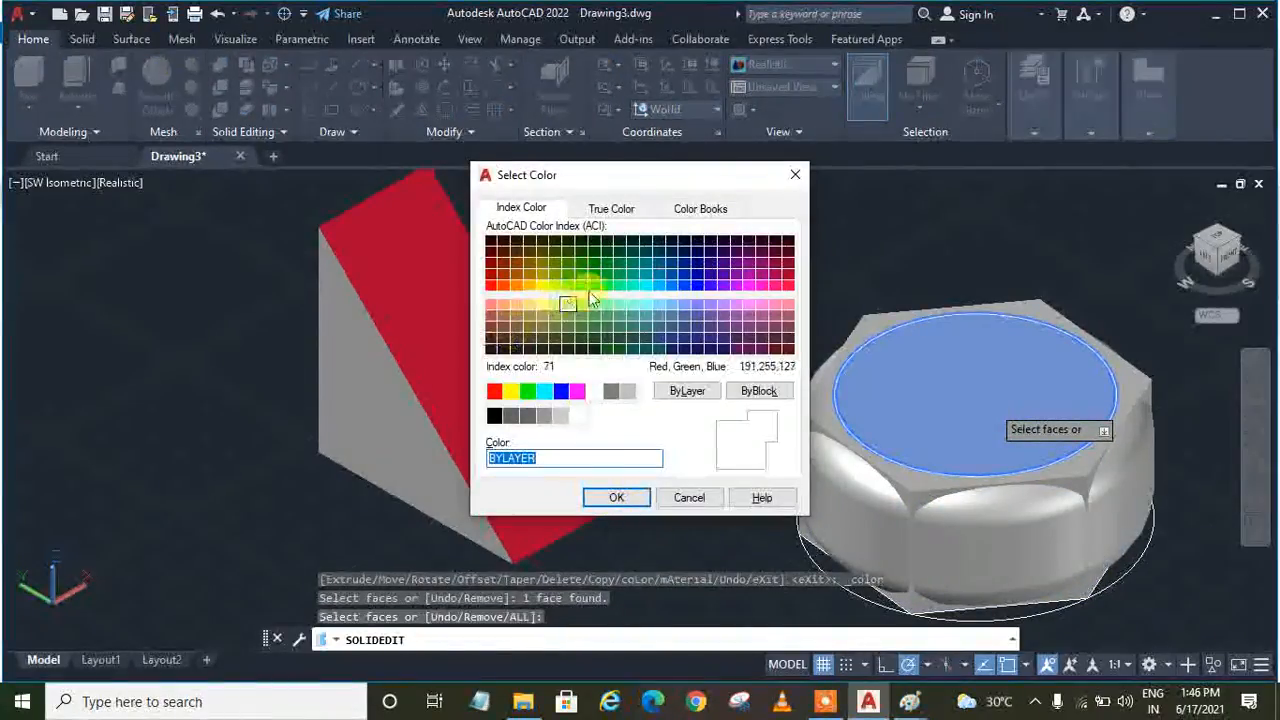
pyautogui.click(724, 282)
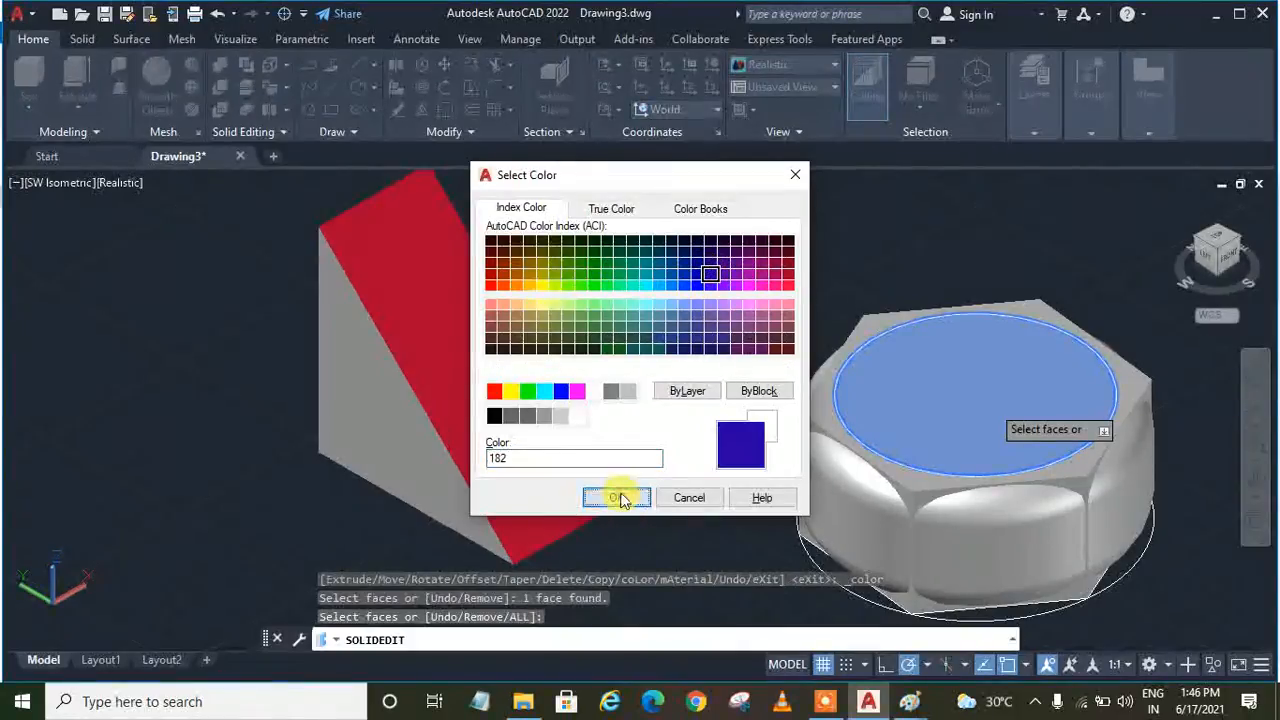
pyautogui.click(614, 497)
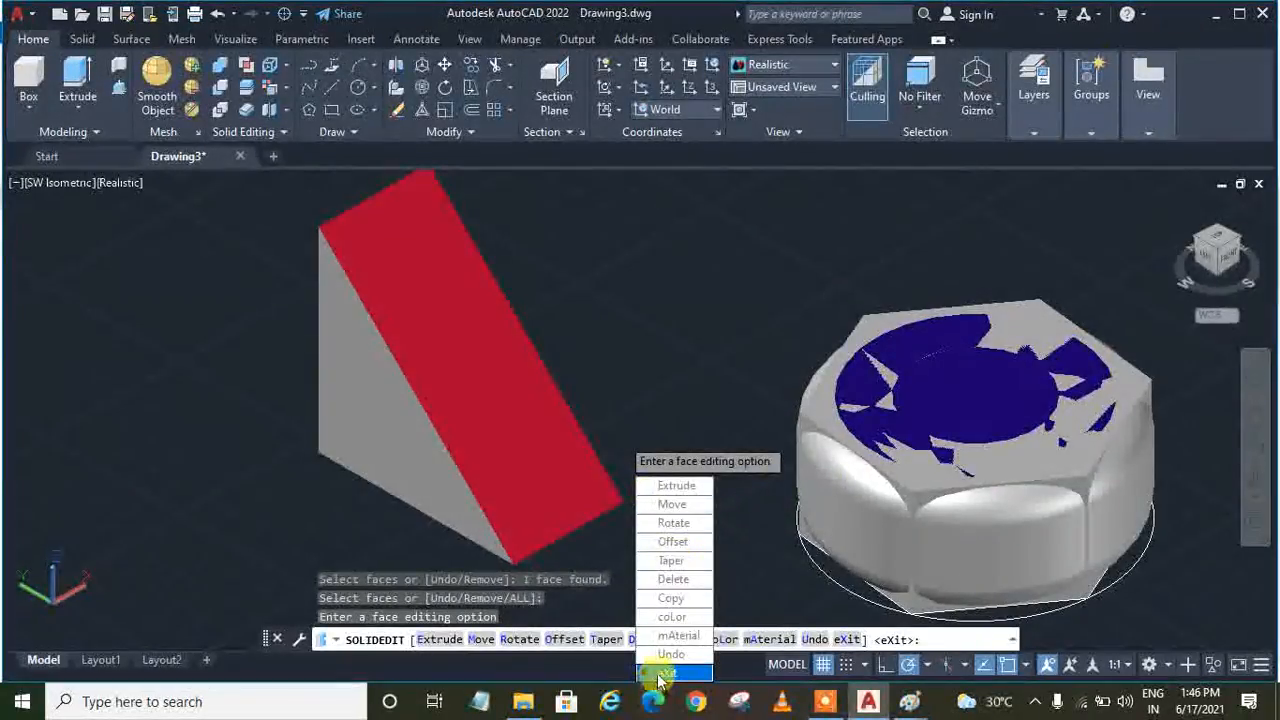
pyautogui.press('Return')
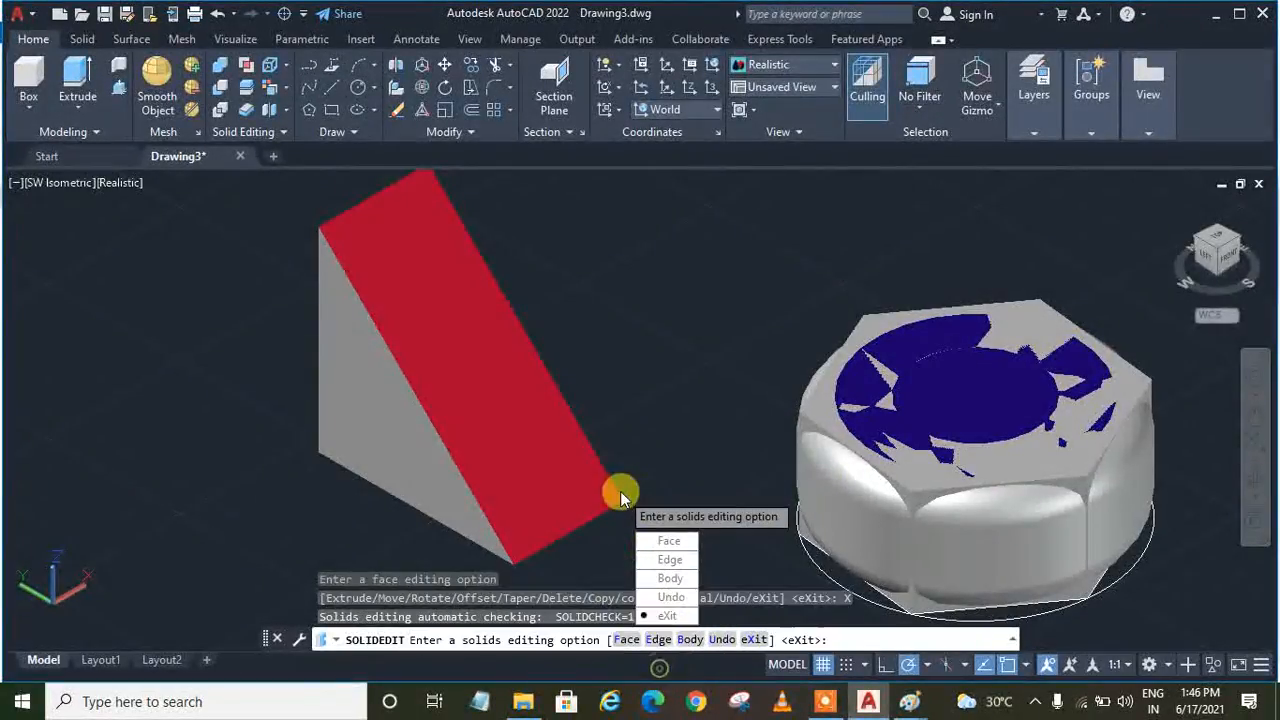
pyautogui.click(668, 616)
pyautogui.press('Escape')
pyautogui.press('Escape')
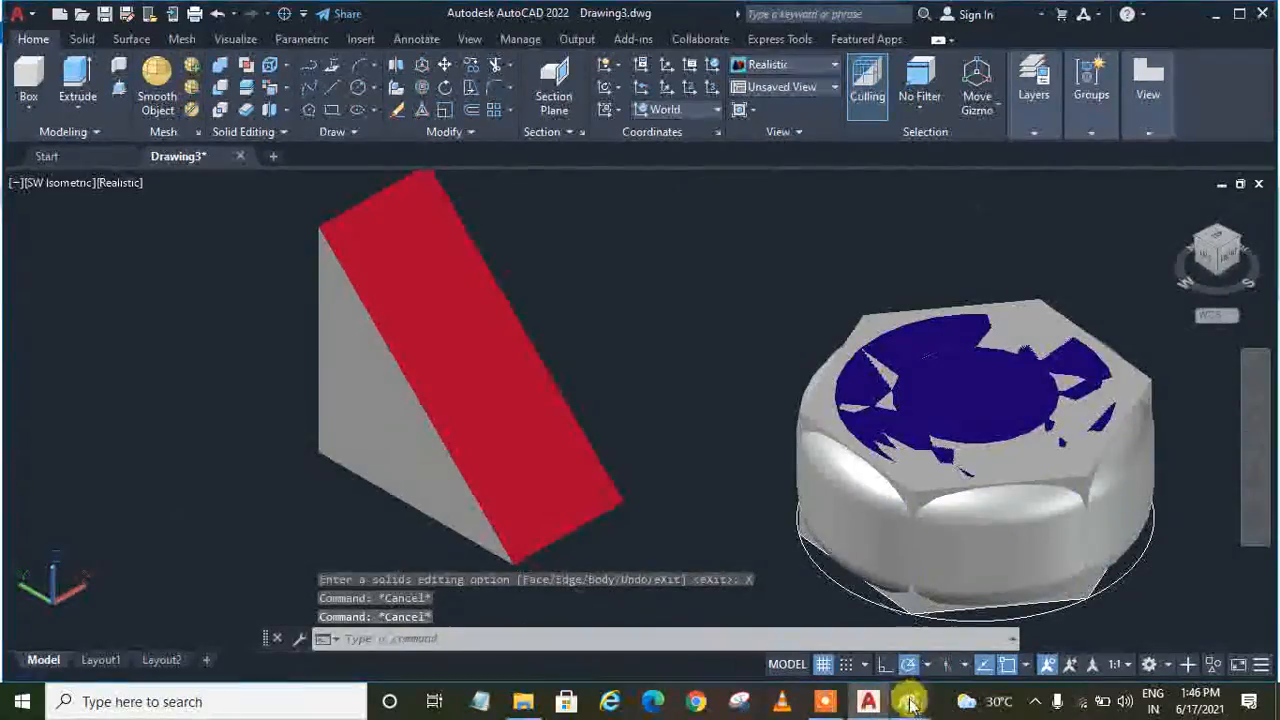
# Switch to the scanned book page in Paint, read the Shell instructions above Figures 2.35 and 2.36, and return to AutoCAD.
pyautogui.moveTo(909, 701)
pyautogui.click(943, 615)
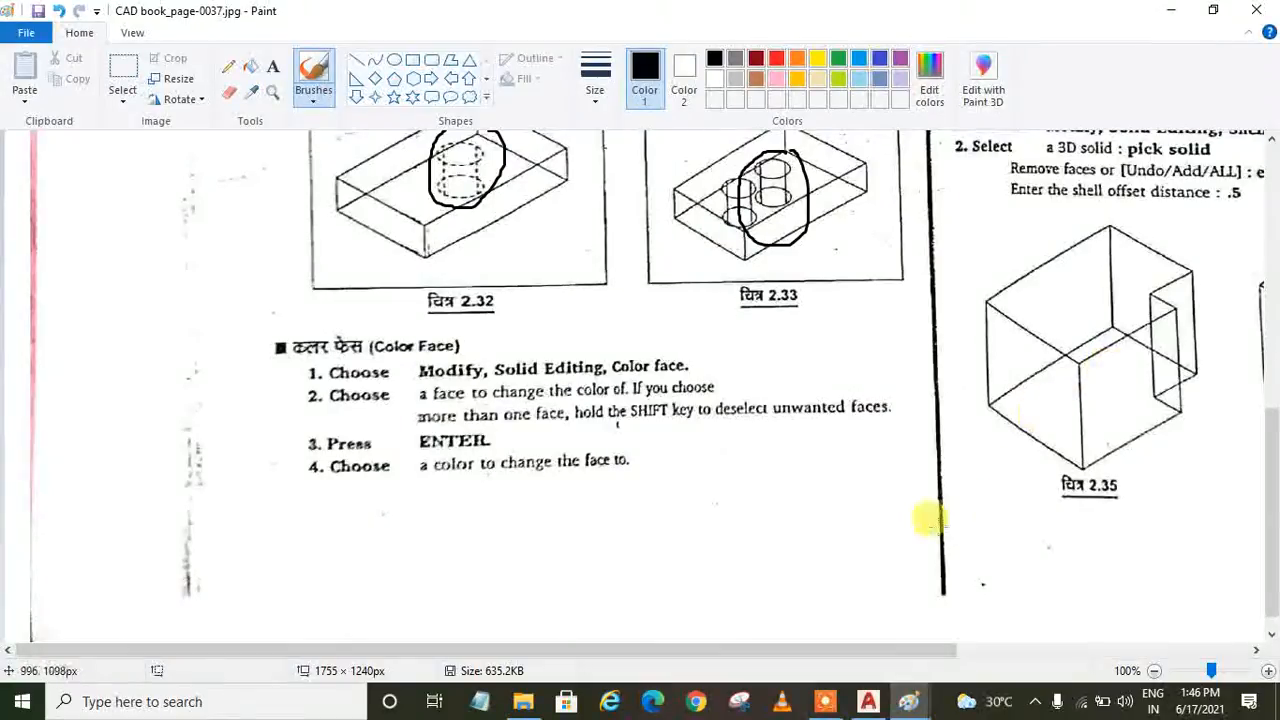
pyautogui.moveTo(590, 652); pyautogui.dragTo(1151, 628)
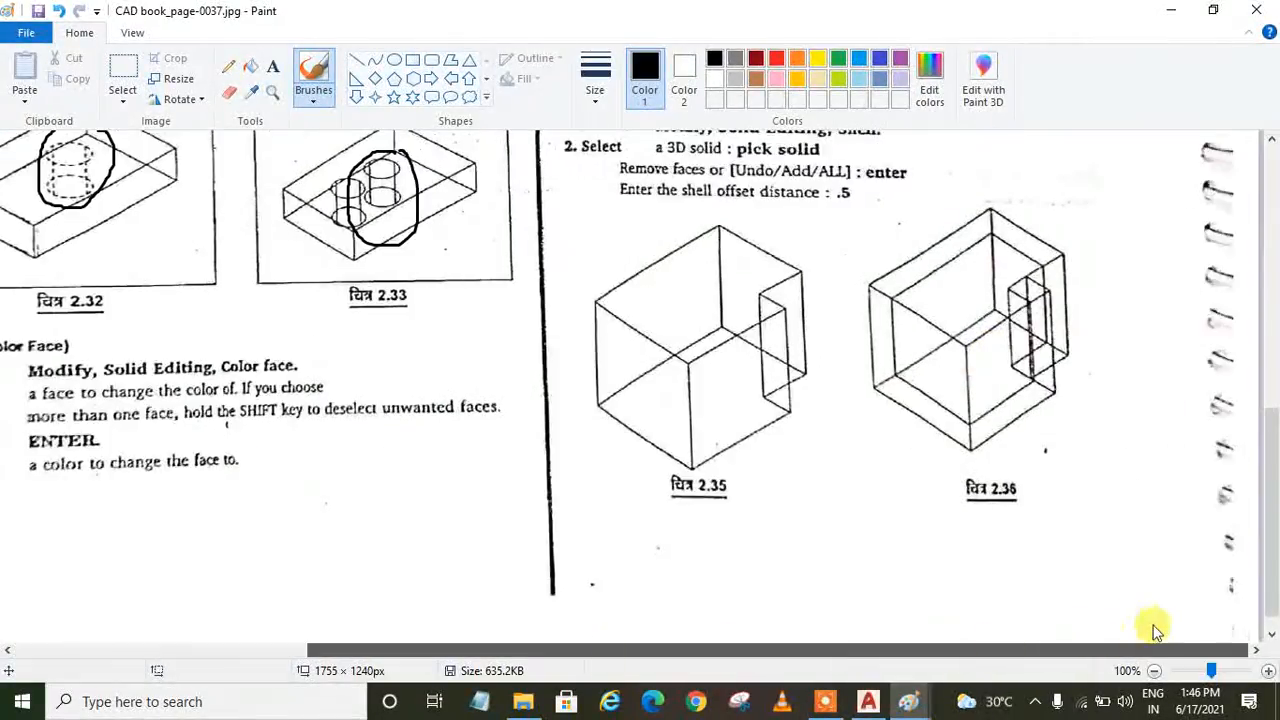
pyautogui.scroll(5, 888, 428)
pyautogui.scroll(2, 888, 428)
pyautogui.scroll(-6, 886, 423)
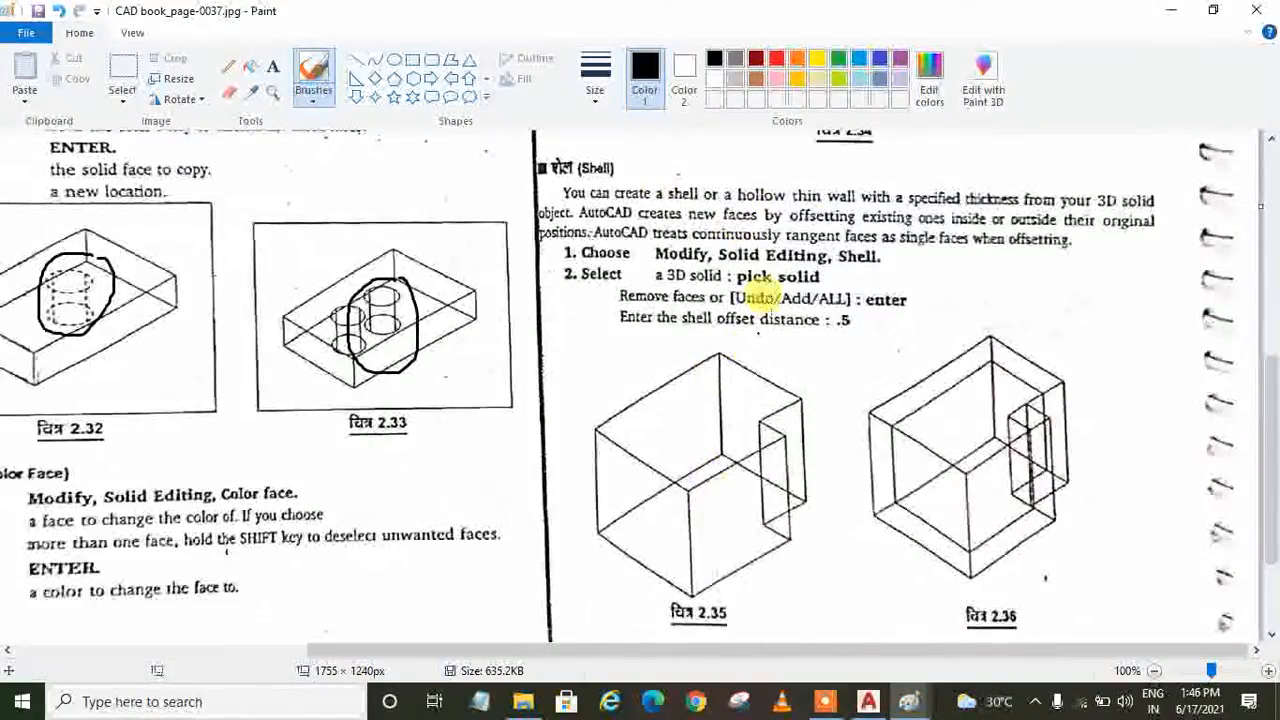
pyautogui.click(1165, 12)
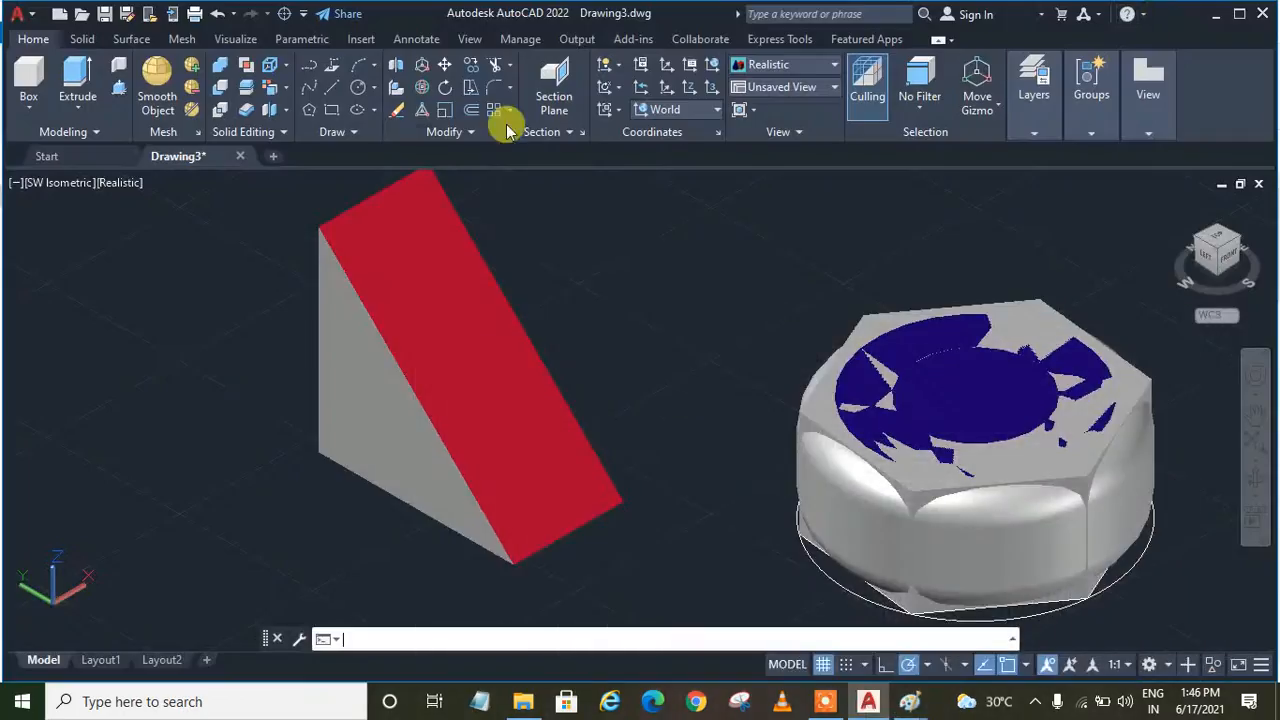
pyautogui.click(285, 70)
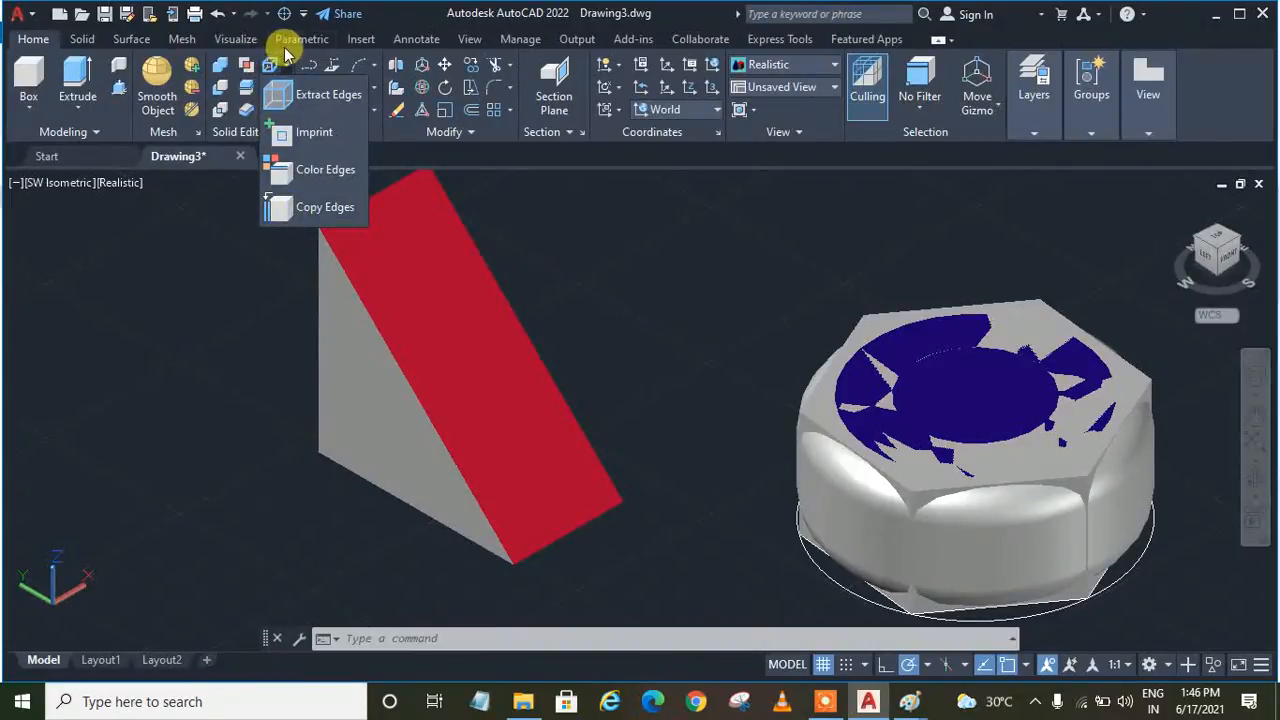
pyautogui.click(285, 46)
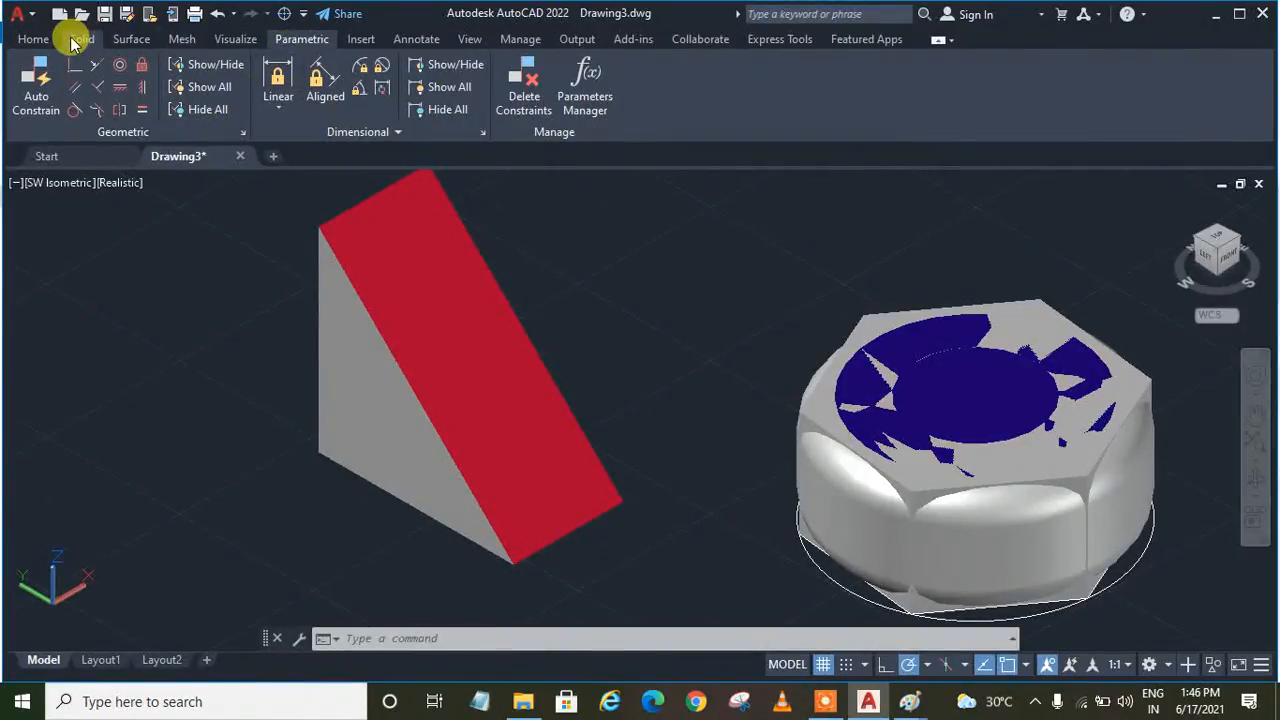
pyautogui.click(35, 40)
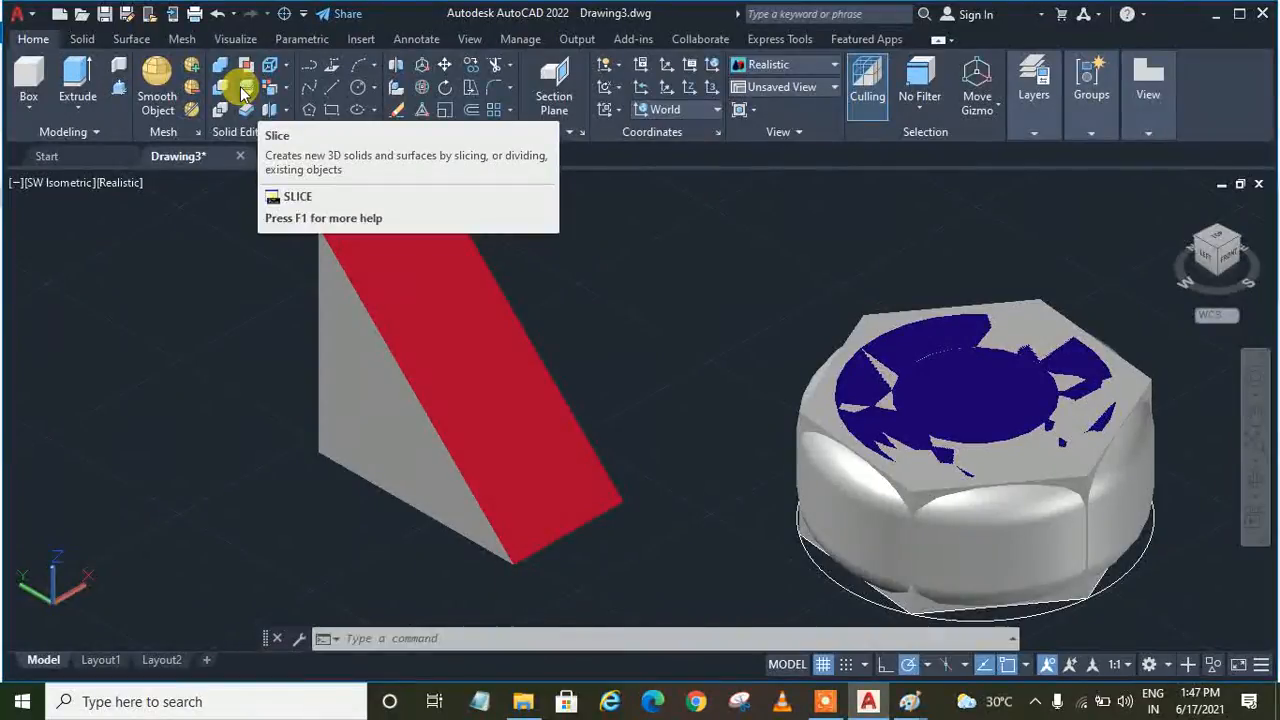
pyautogui.click(289, 88)
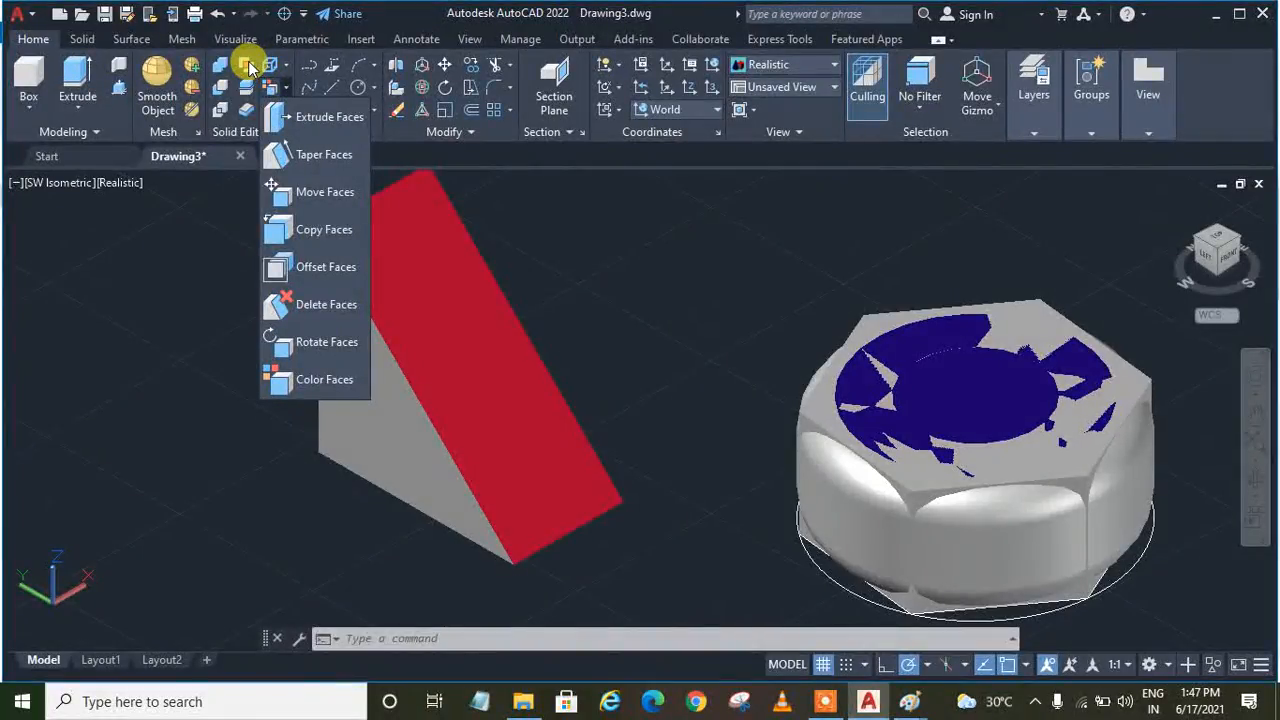
pyautogui.click(248, 13)
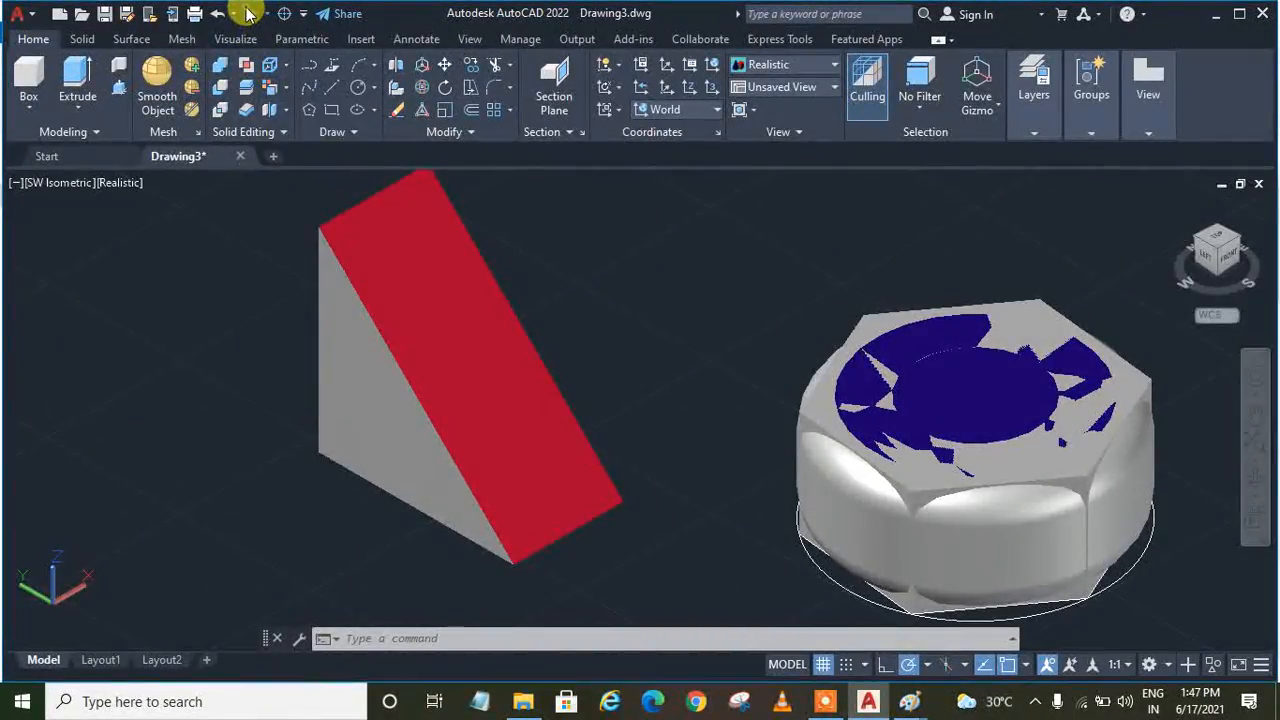
pyautogui.click(247, 66)
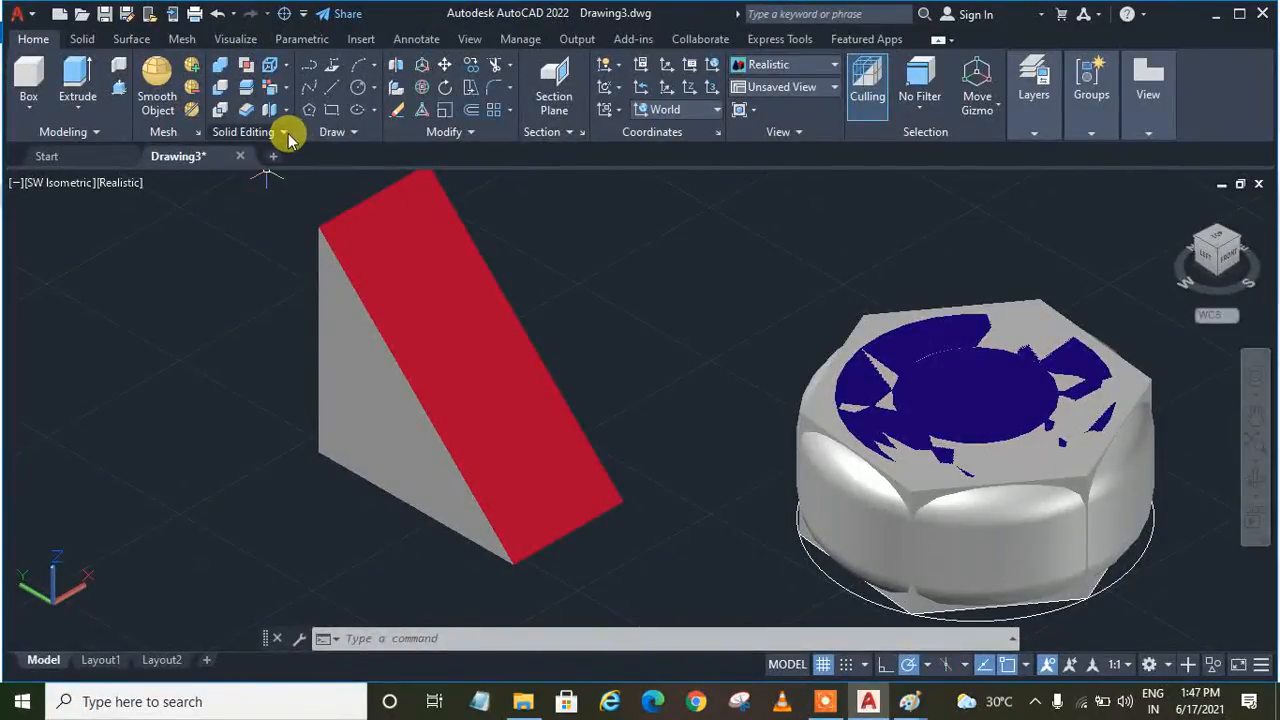
pyautogui.click(282, 133)
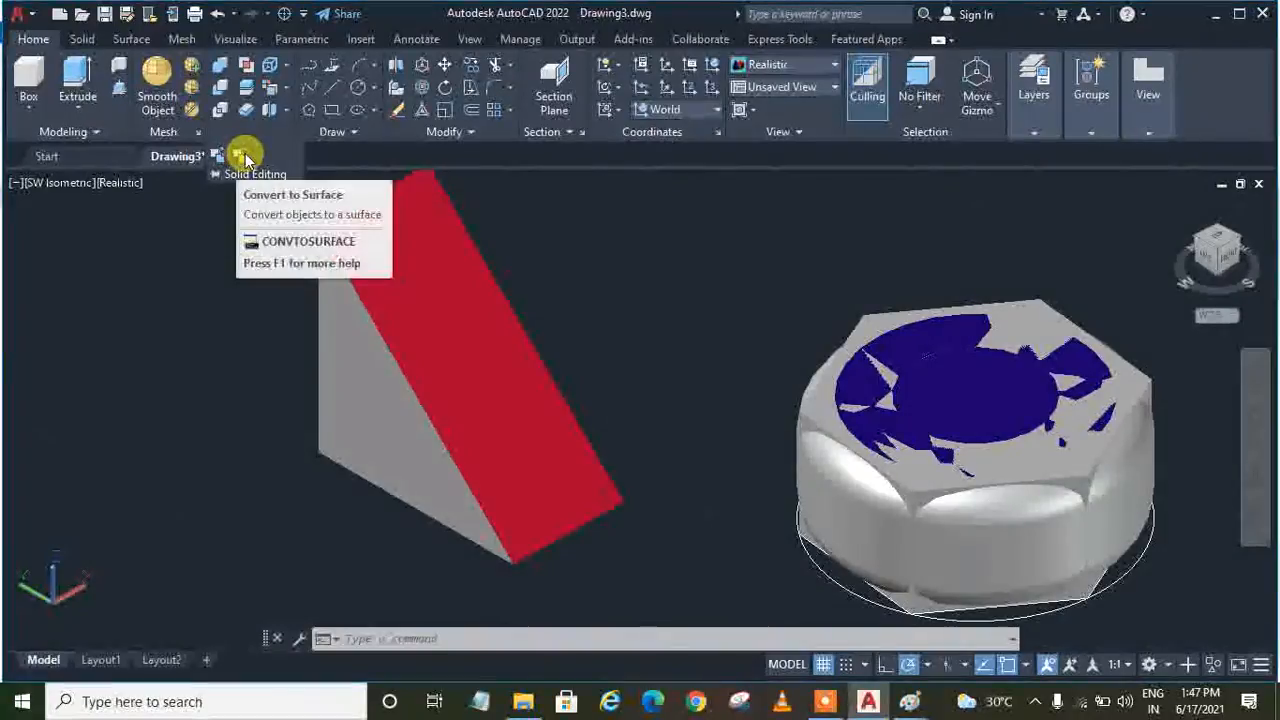
# Try to shell the wedge without removing any faces, and exit solid editing.
pyautogui.click(289, 111)
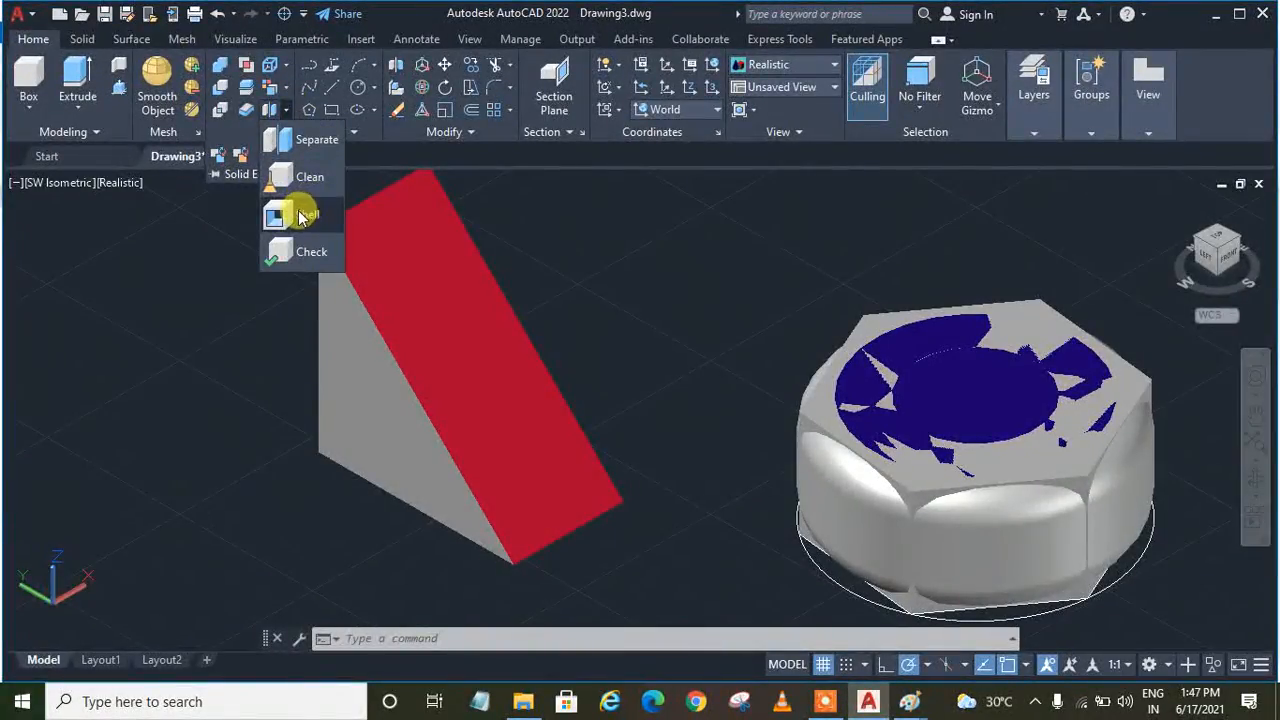
pyautogui.click(303, 217)
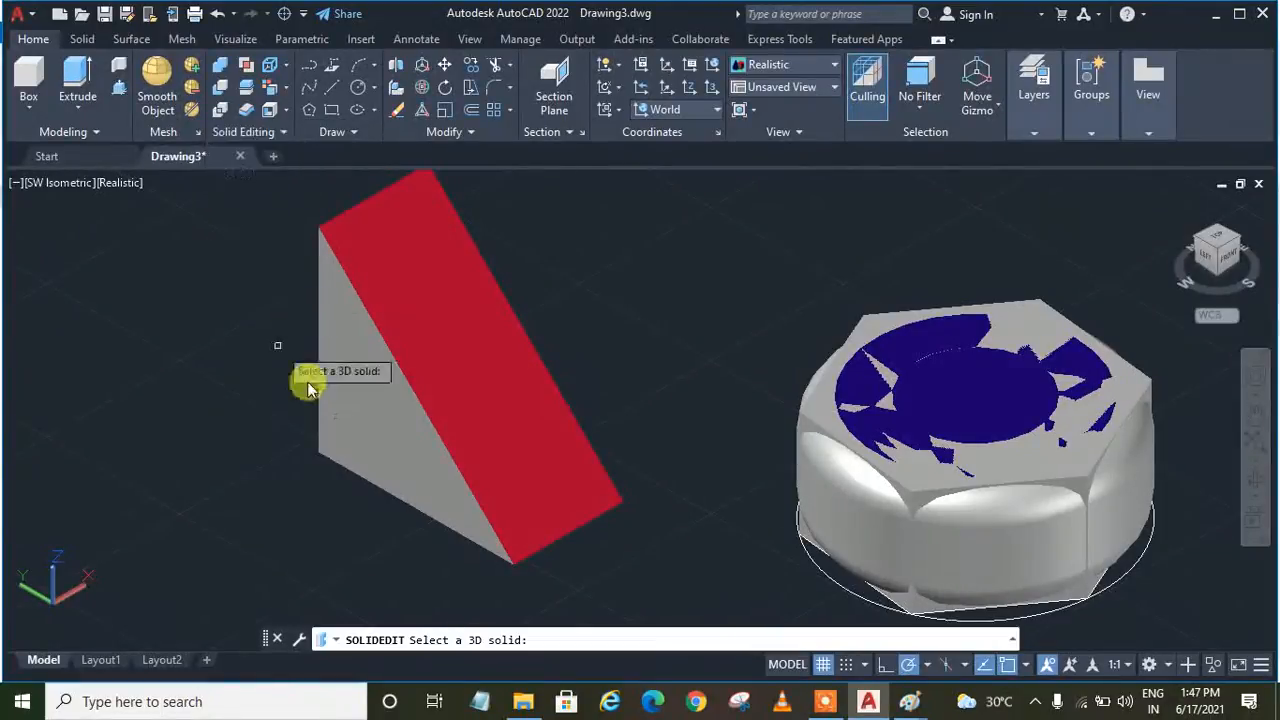
pyautogui.click(363, 380)
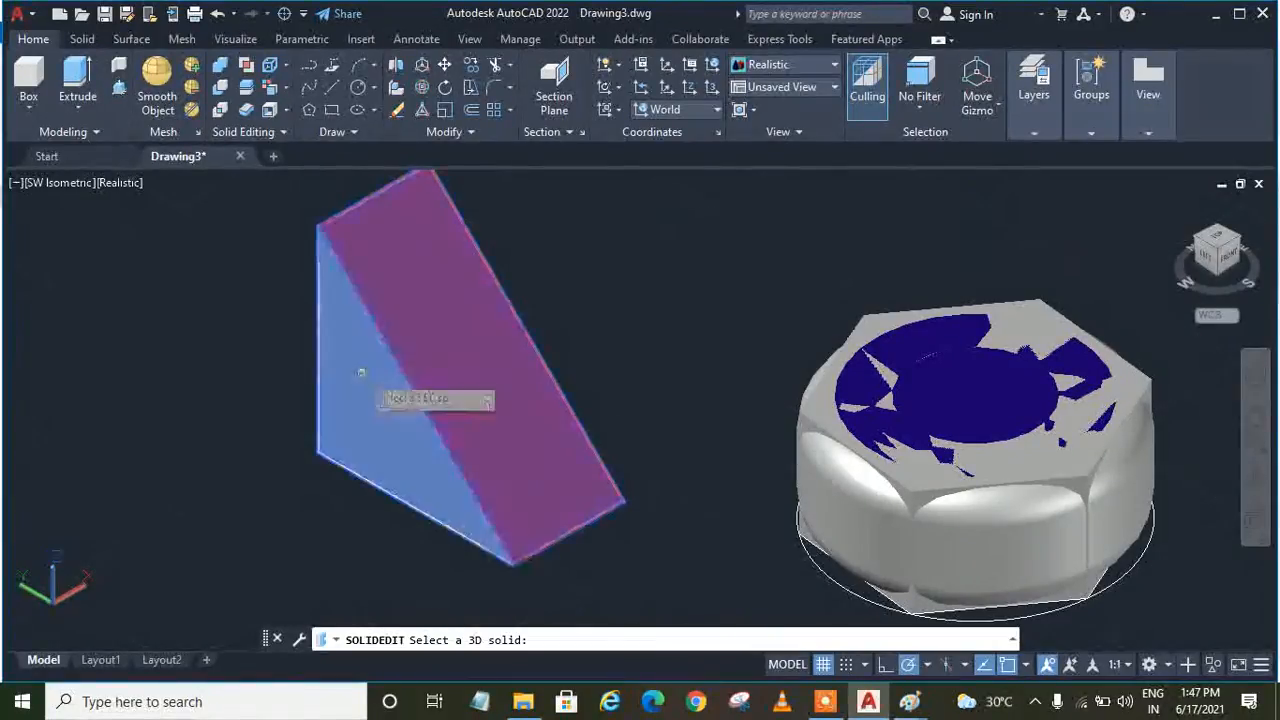
pyautogui.press('Return')
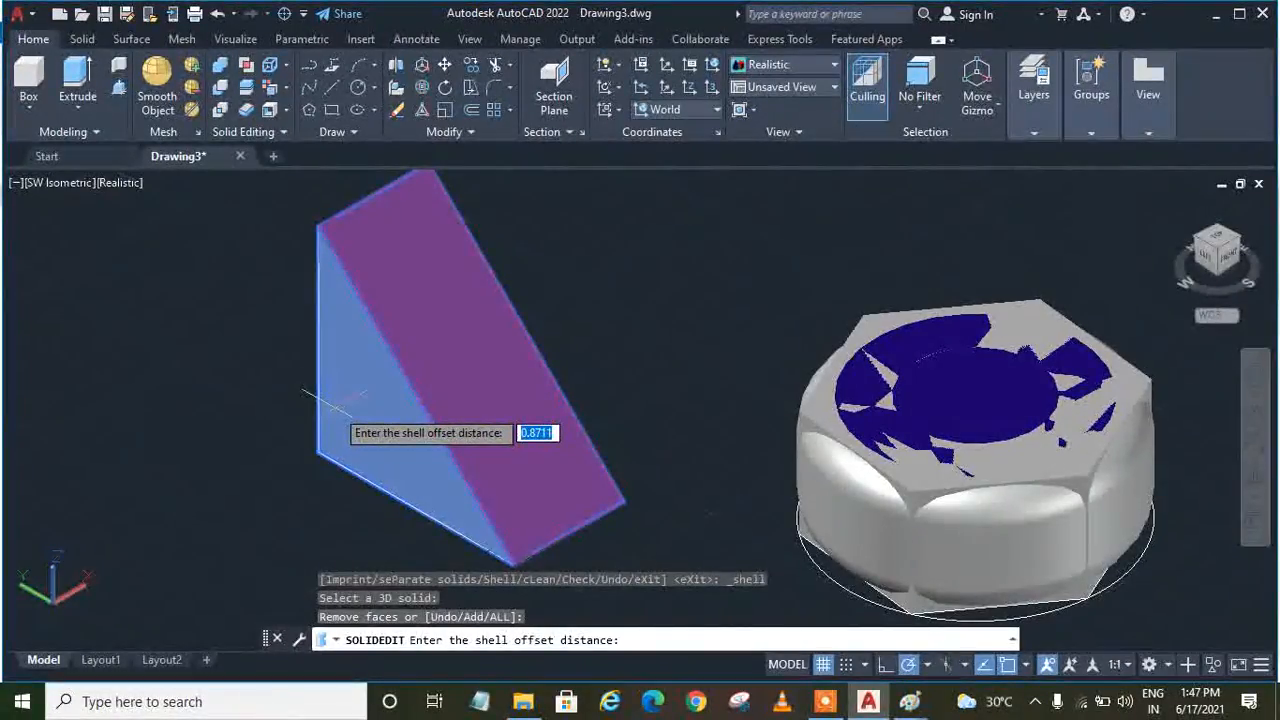
pyautogui.press('Return')
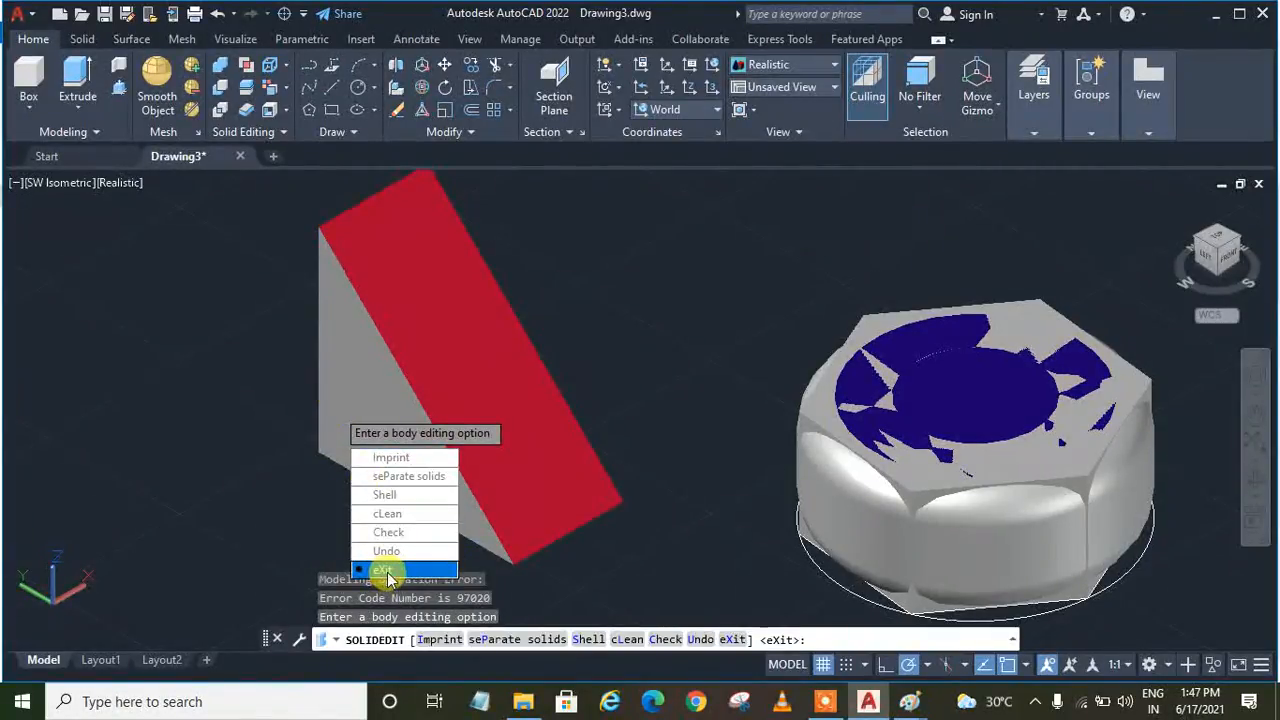
pyautogui.click(388, 572)
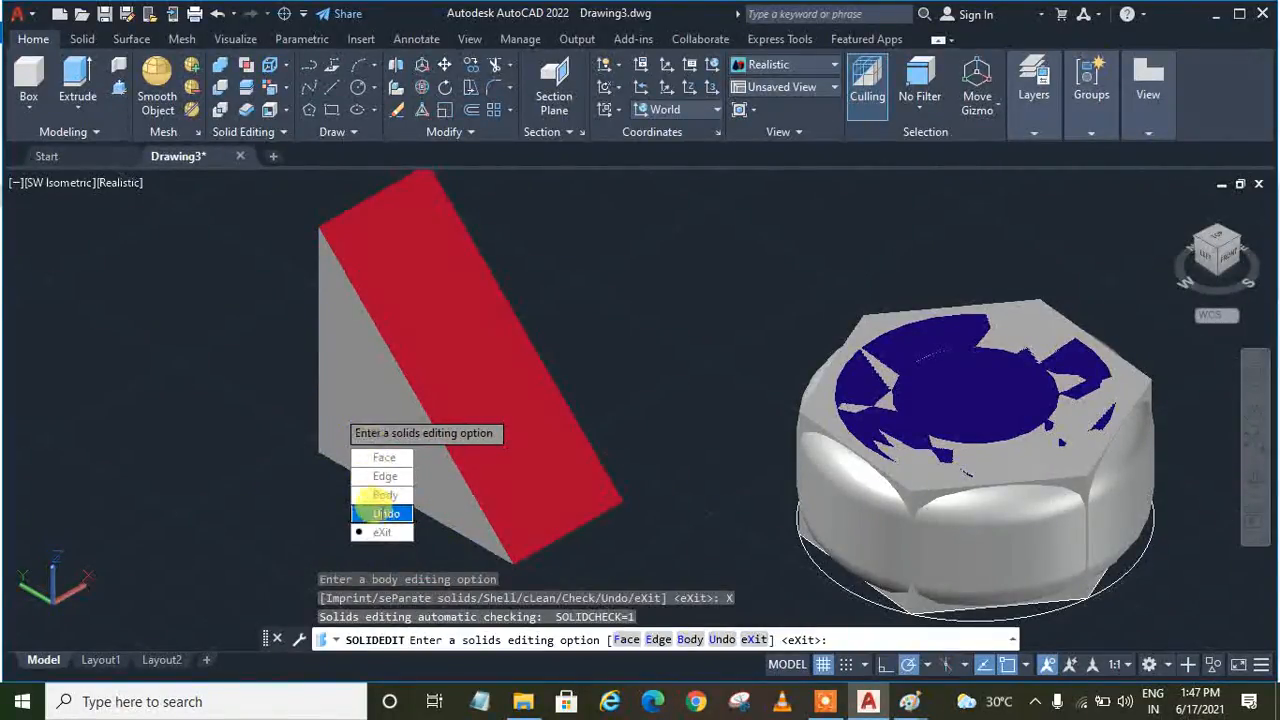
pyautogui.click(382, 532)
# Erase the wedge, the nut and the circle around the nut's base to empty the drawing.
pyautogui.click(358, 335)
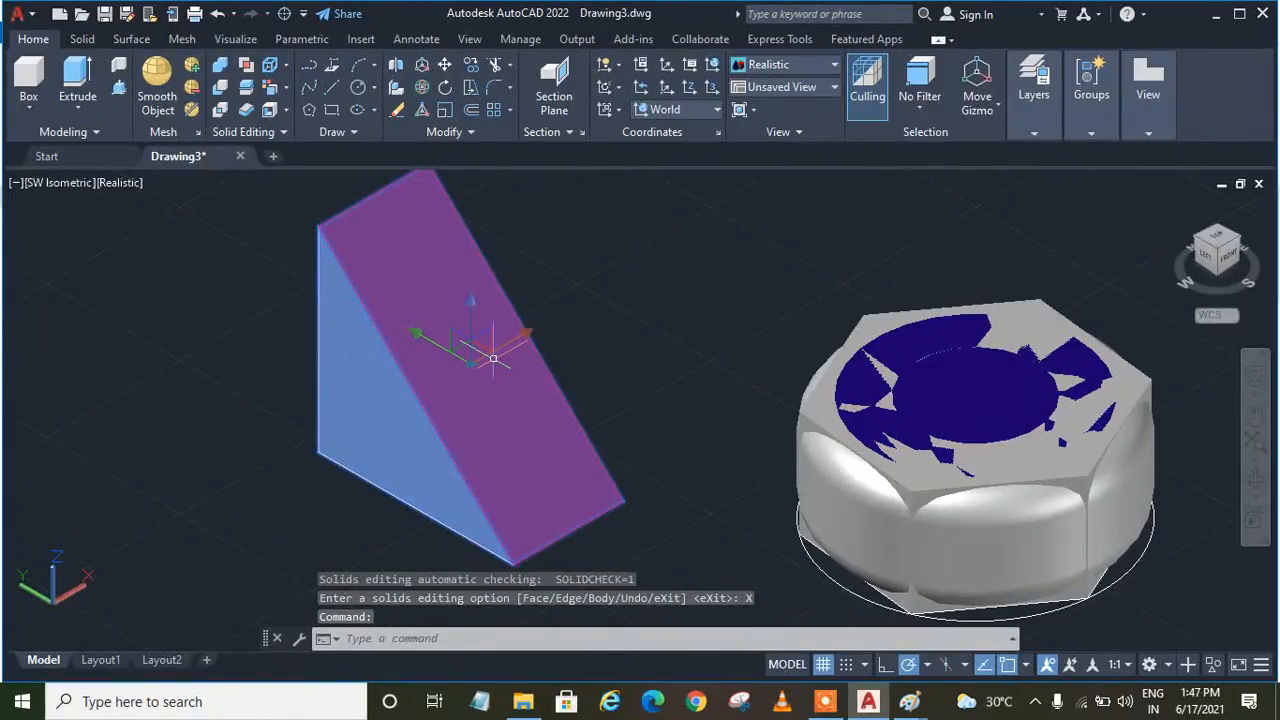
pyautogui.click(1183, 364)
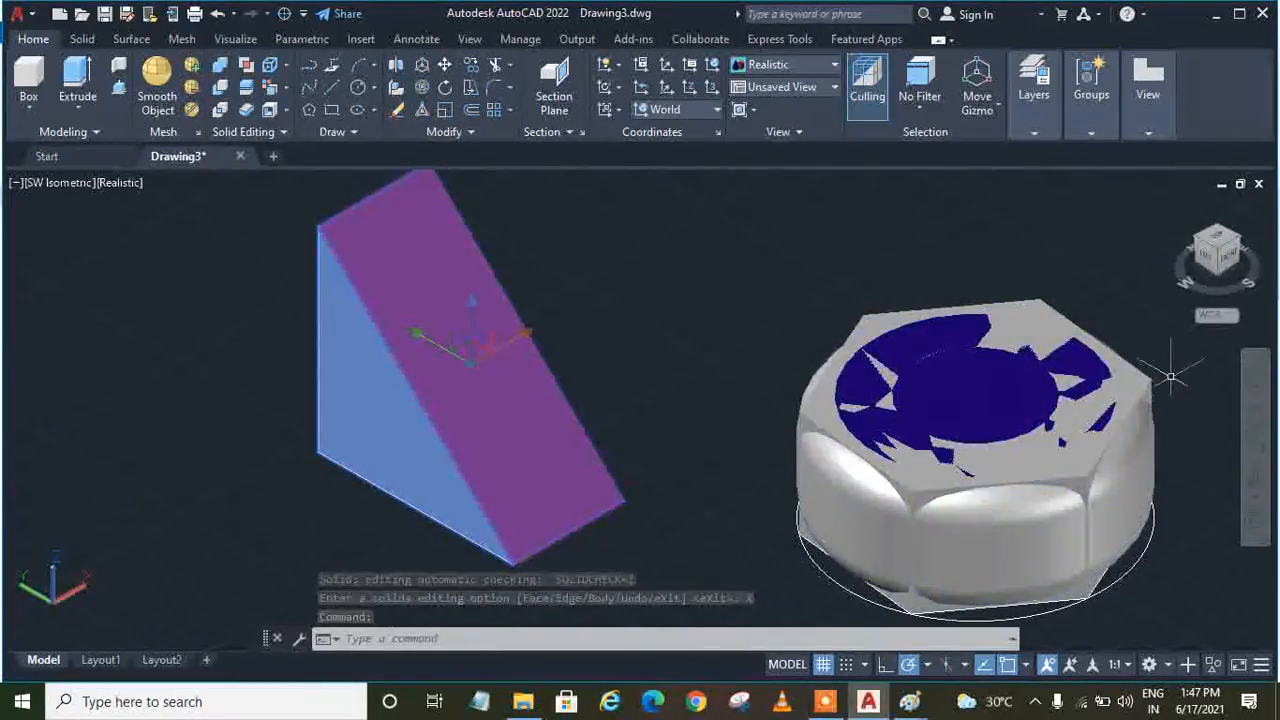
pyautogui.moveTo(1183, 364)
pyautogui.mouseDown()
pyautogui.moveTo(371, 491)
pyautogui.moveTo(266, 251)
pyautogui.moveTo(437, 284)
pyautogui.mouseUp()
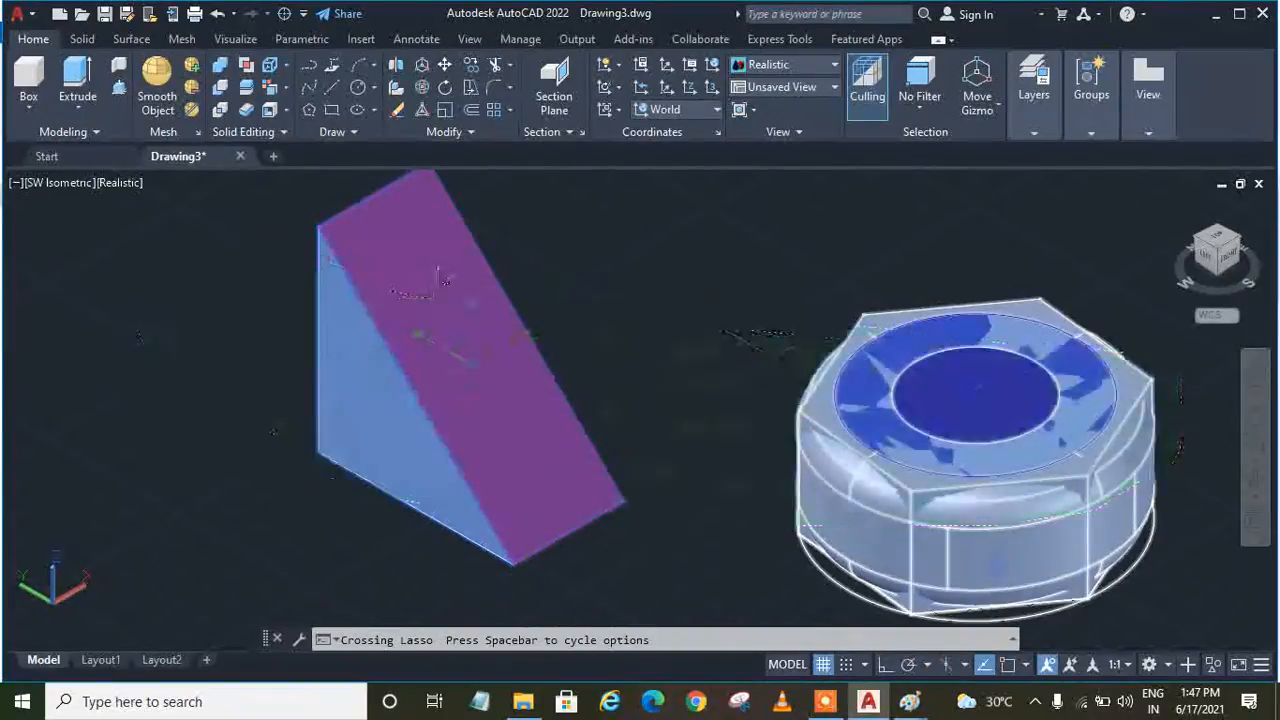
pyautogui.press('Delete')
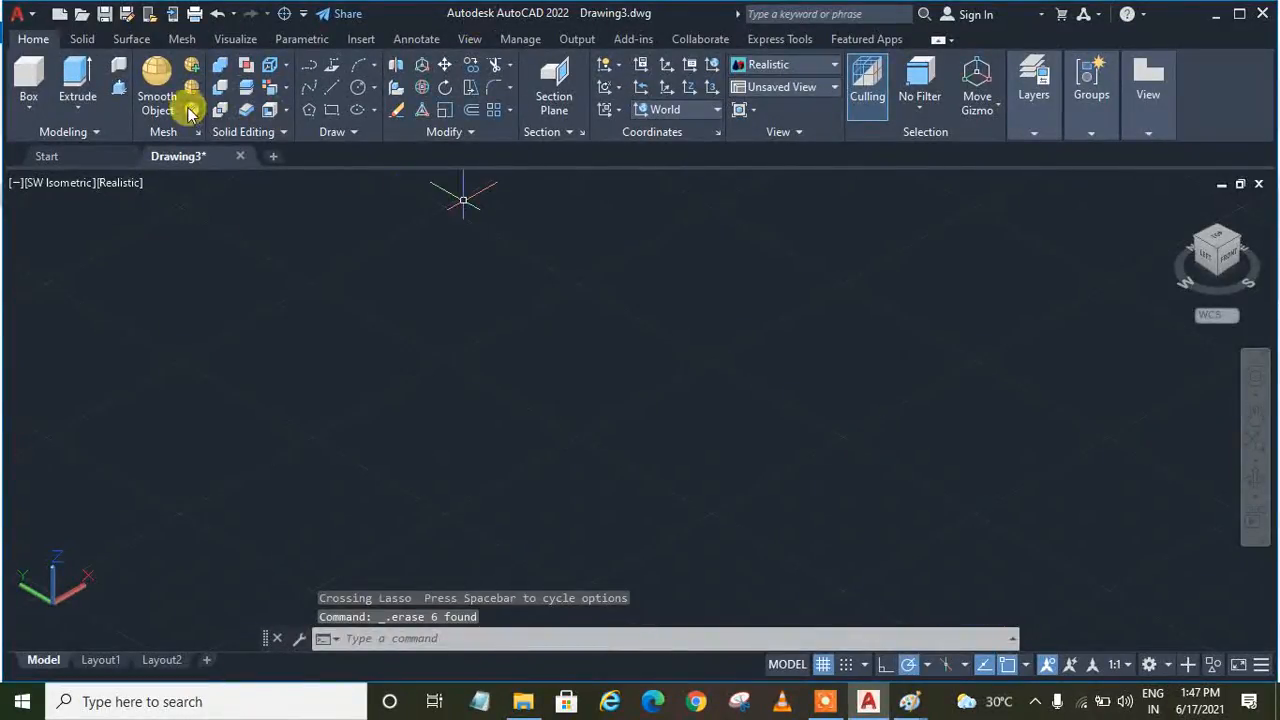
# Draw a circle freehand in the empty drawing and extrude it upward into a solid cylinder.
pyautogui.click(357, 87)
pyautogui.click(506, 368)
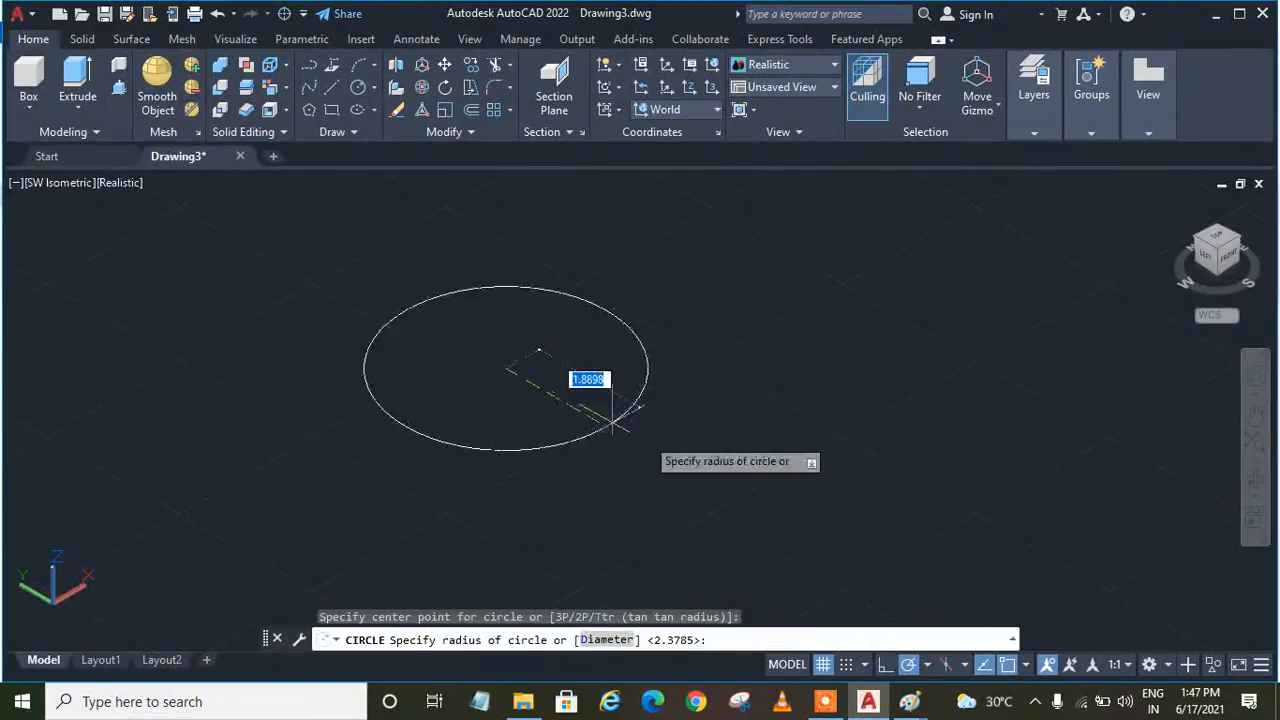
pyautogui.click(590, 418)
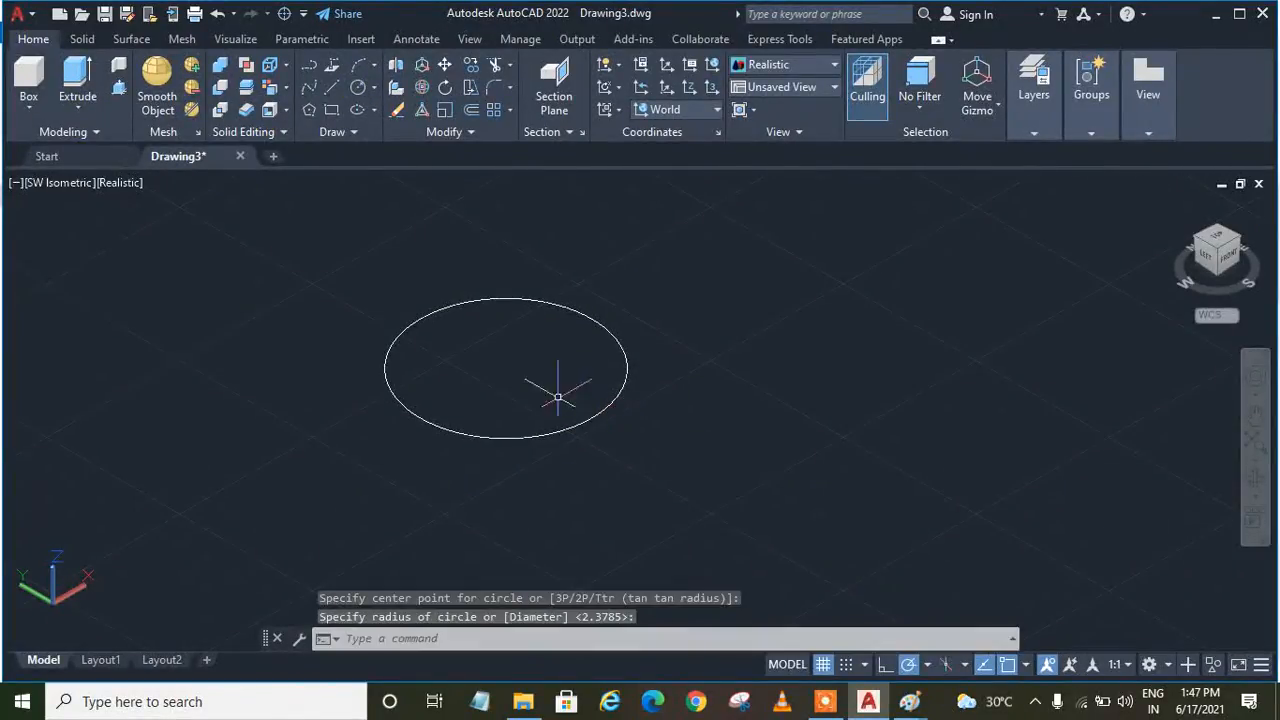
pyautogui.click(77, 80)
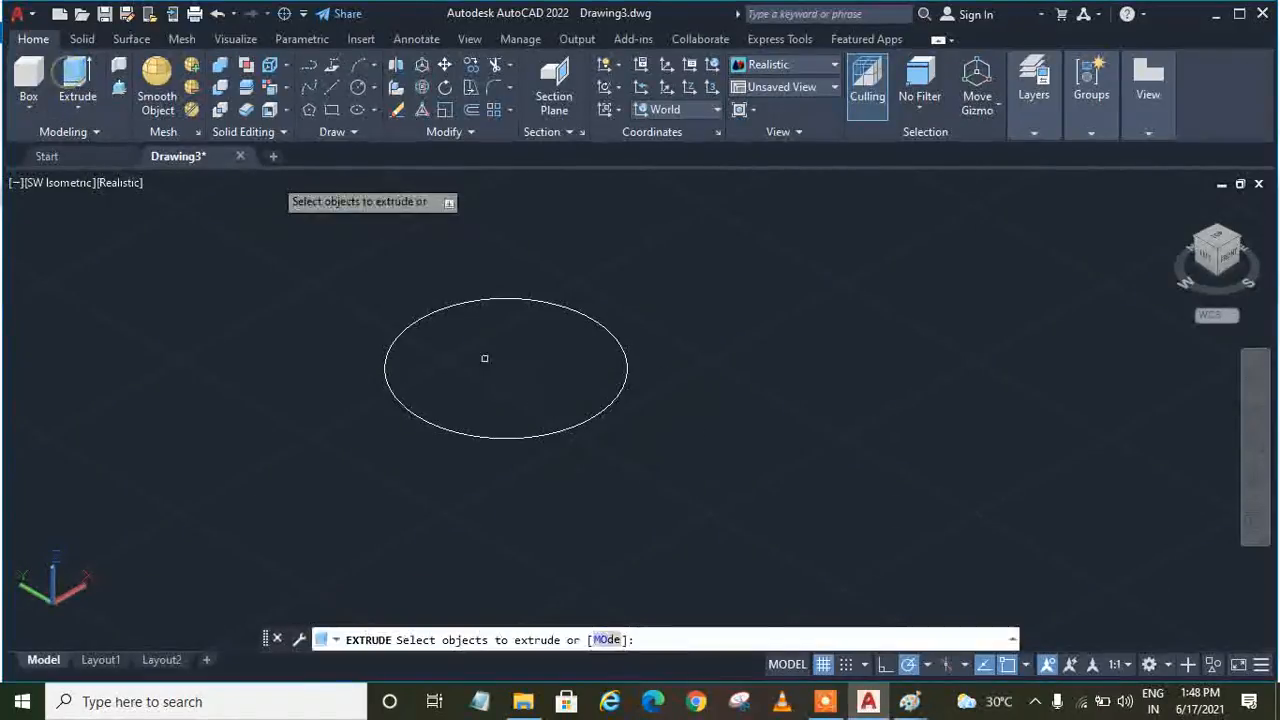
pyautogui.click(511, 436)
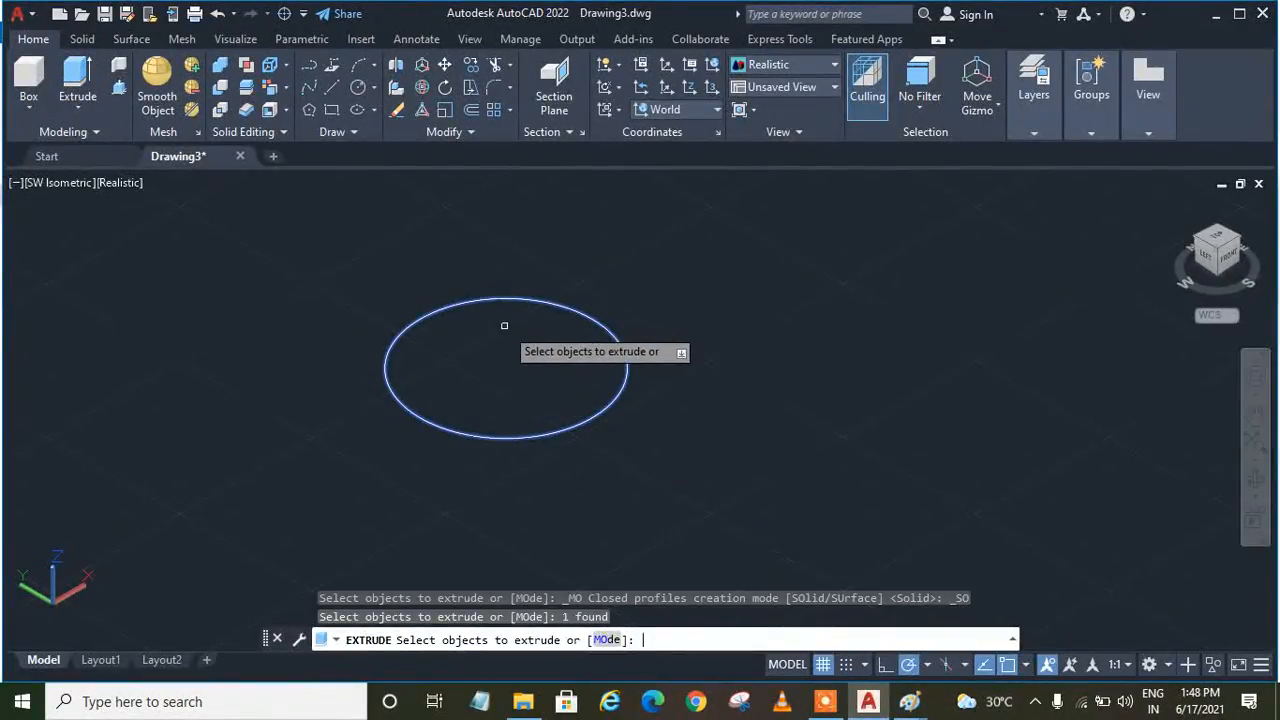
pyautogui.press('Return')
pyautogui.click(509, 242)
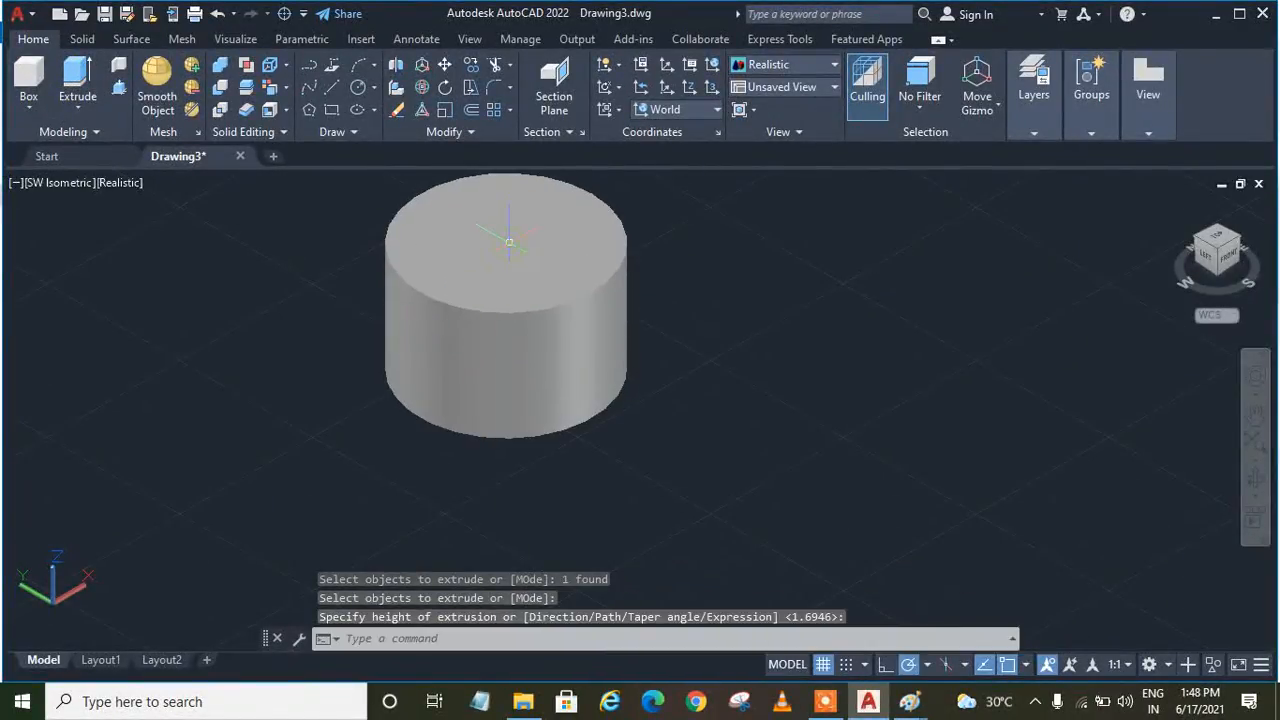
# Shell the cylinder without removing any faces, using an offset distance of 0.5, and exit solid editing.
pyautogui.click(273, 112)
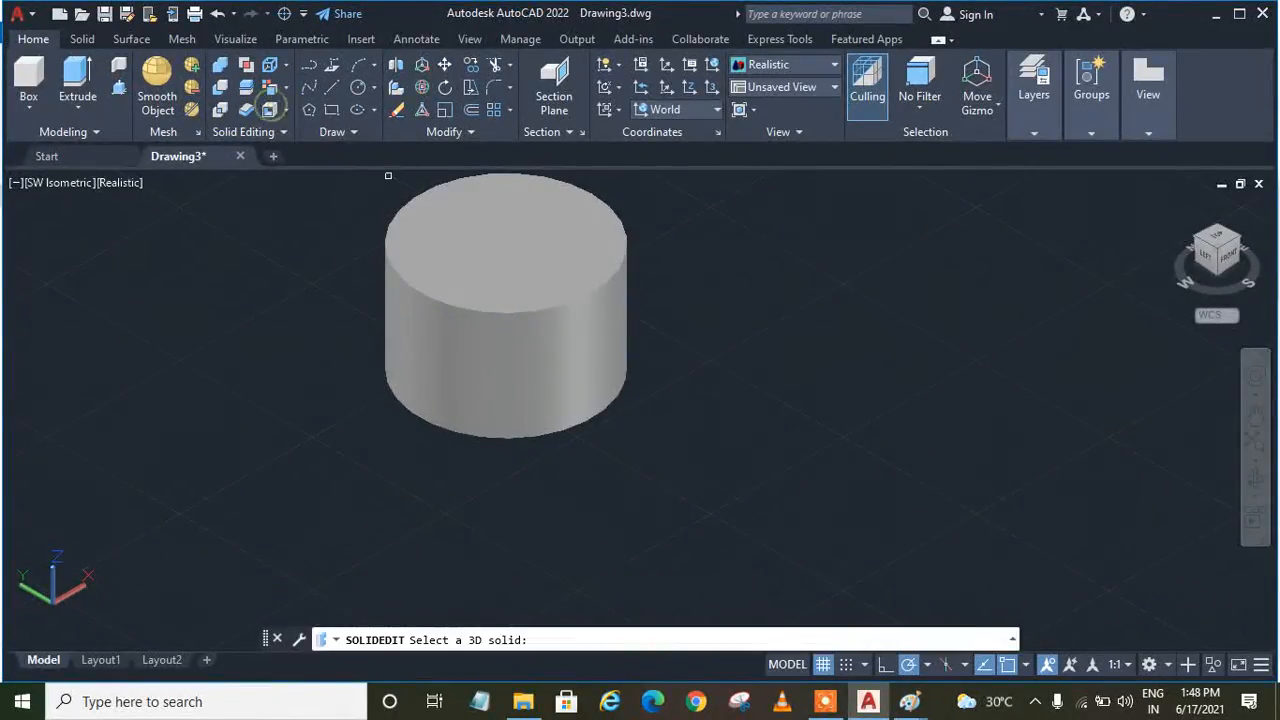
pyautogui.click(489, 235)
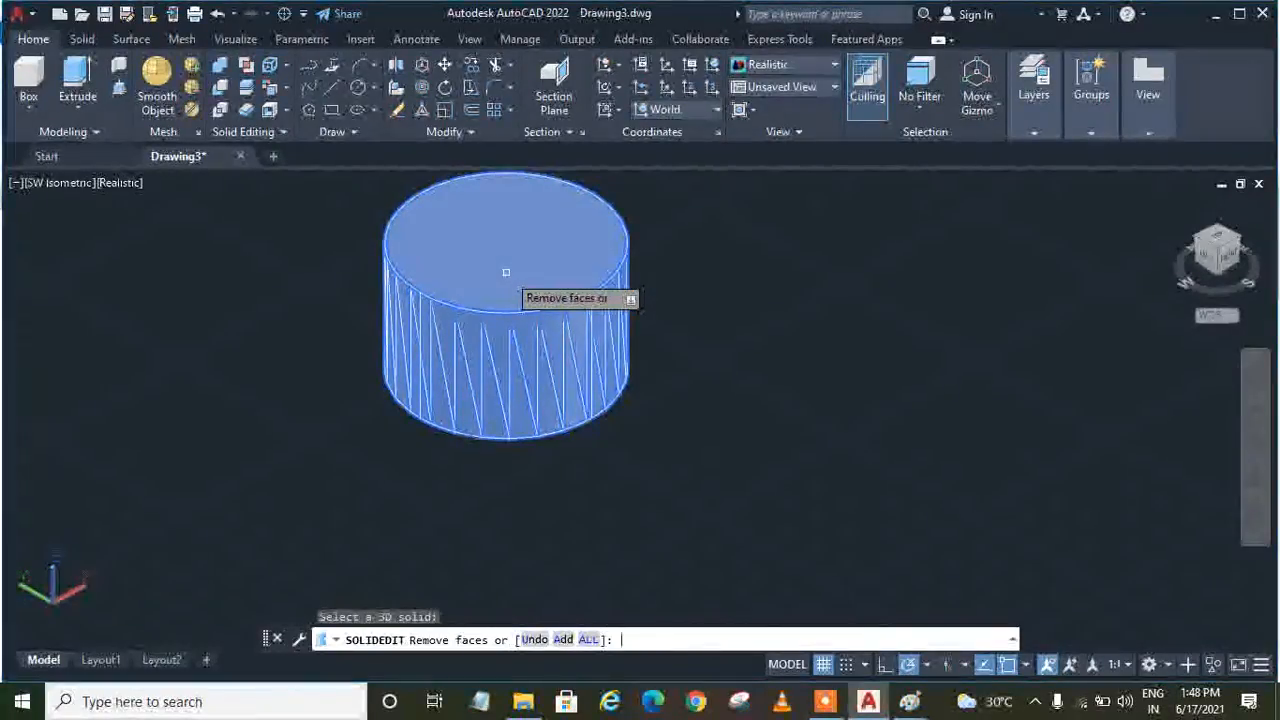
pyautogui.press('Return')
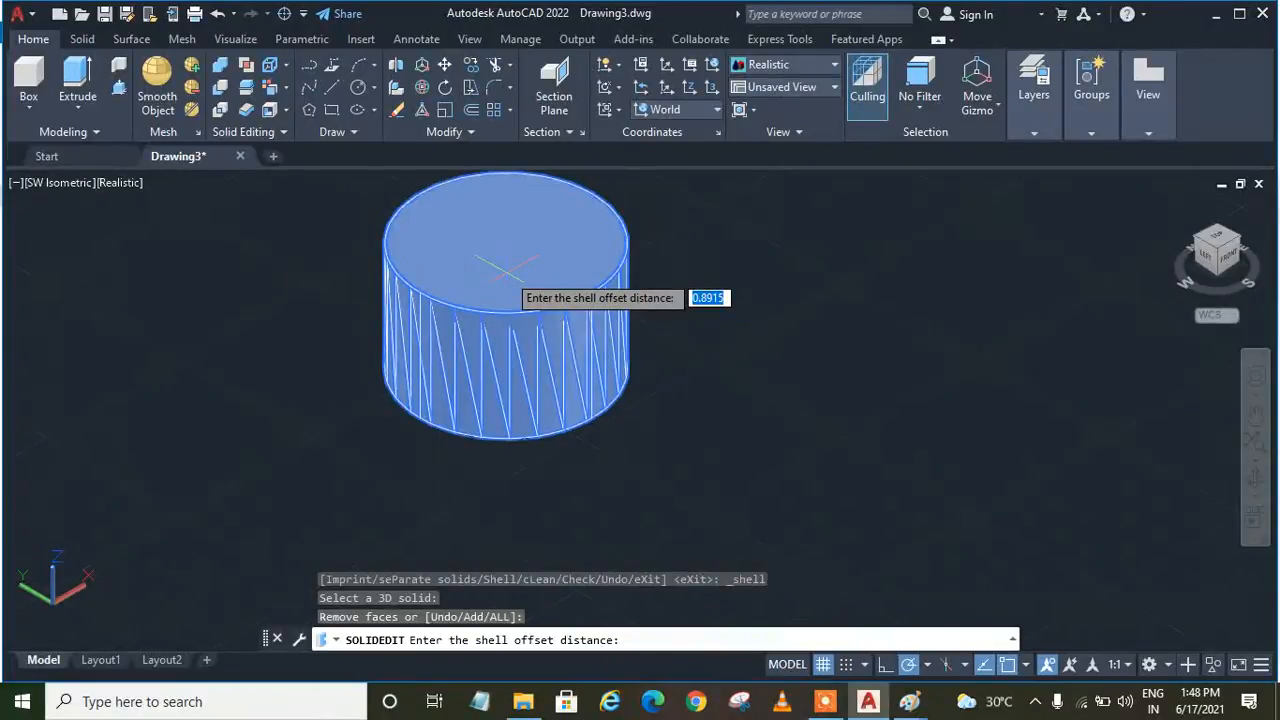
pyautogui.write('.5')
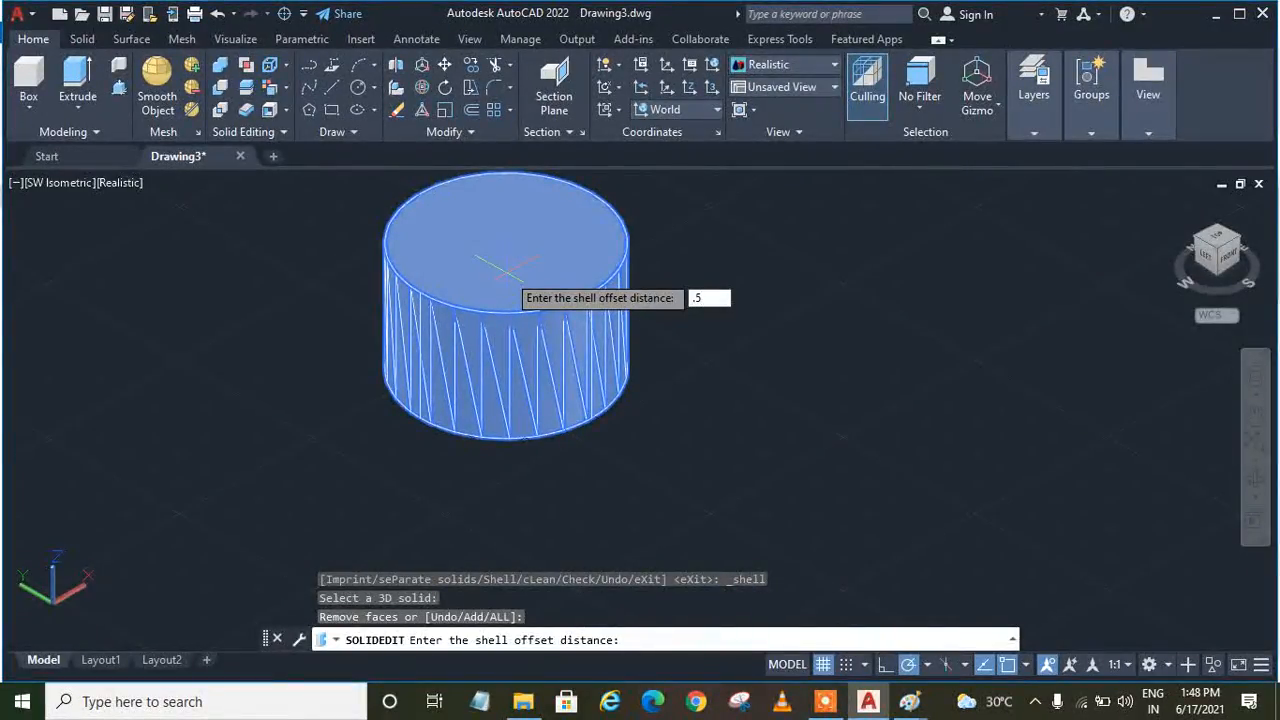
pyautogui.press('Return')
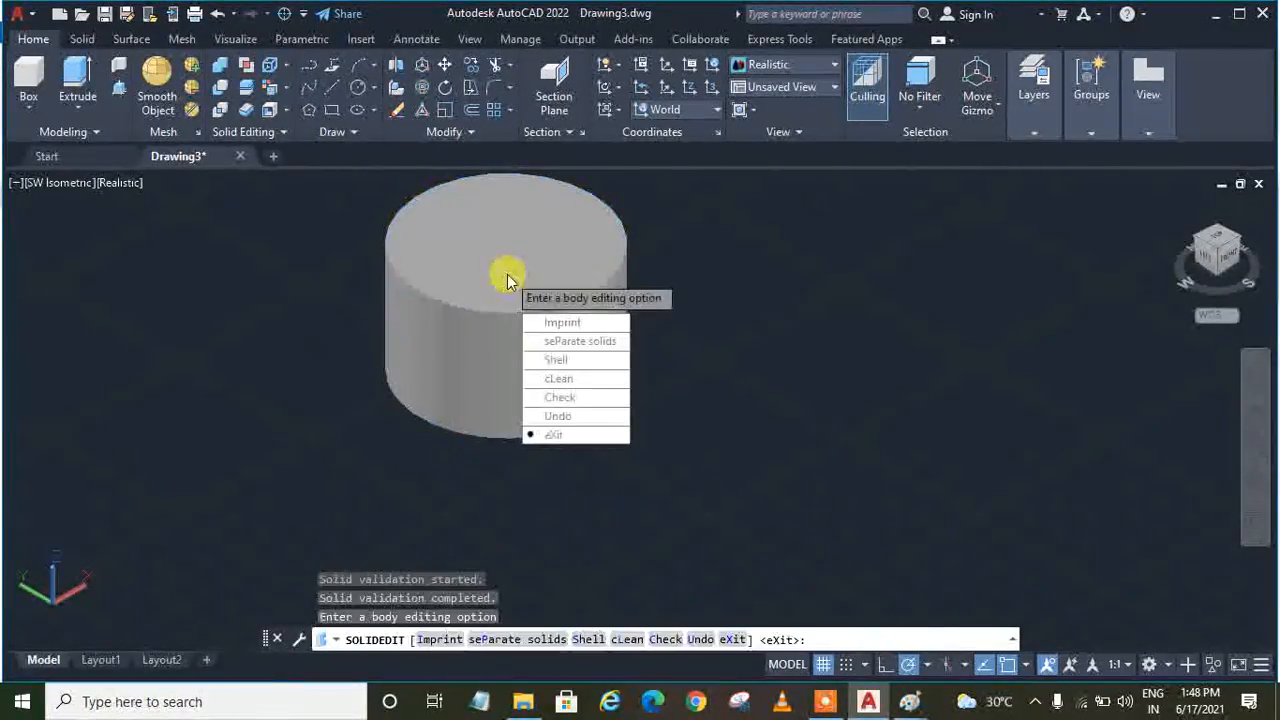
pyautogui.click(555, 437)
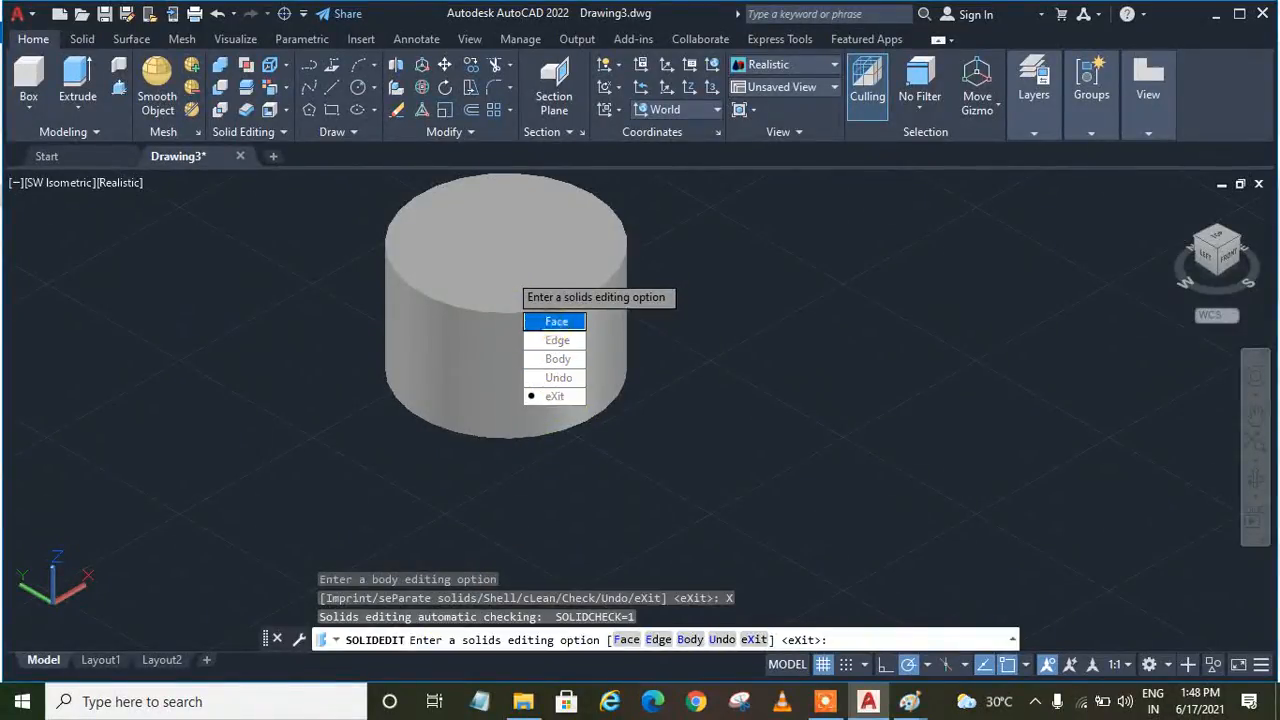
pyautogui.click(556, 321)
pyautogui.click(553, 503)
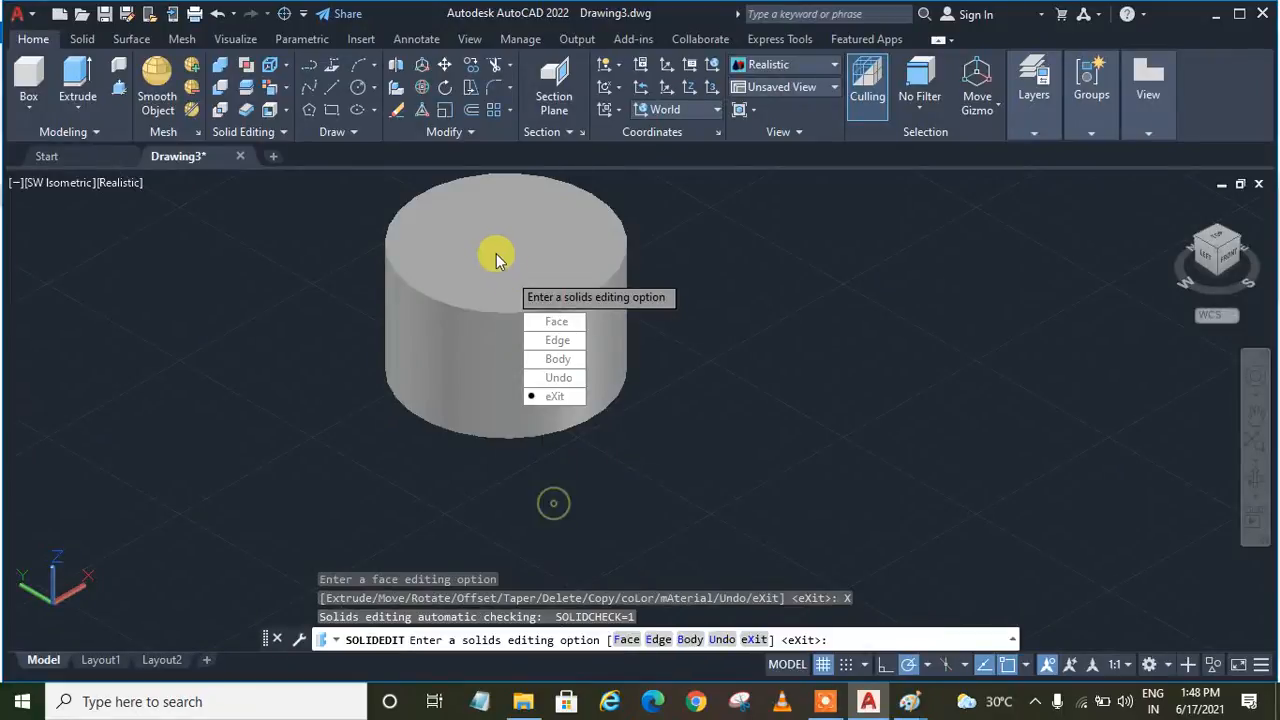
pyautogui.click(552, 397)
# Try to shell the cylinder with its top face removed and an offset distance of 0.2, and exit solid editing.
pyautogui.click(508, 238)
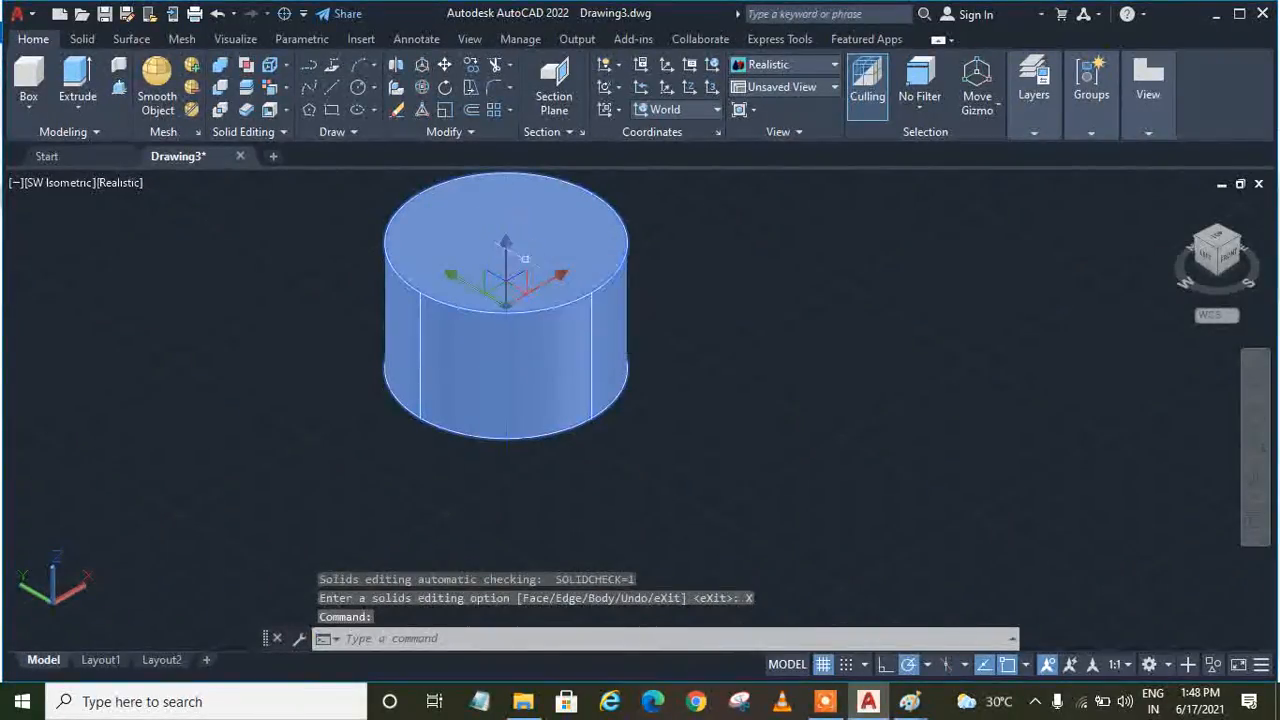
pyautogui.click(1251, 472)
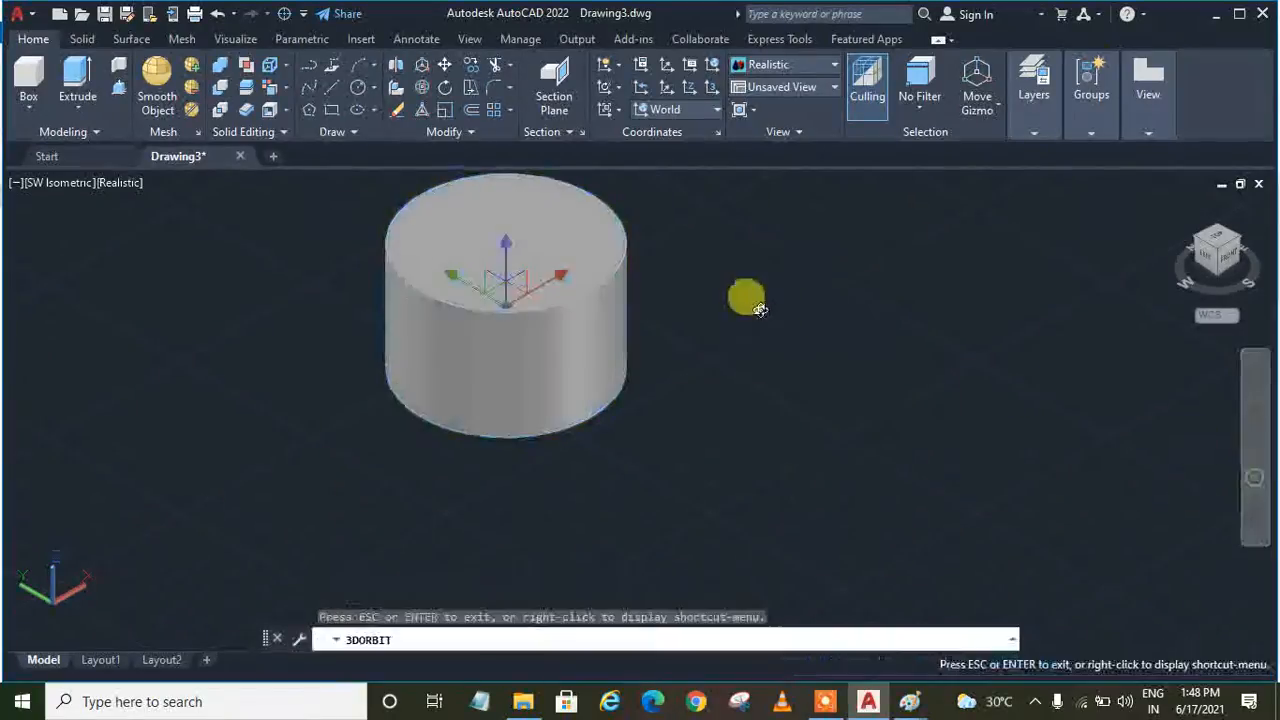
pyautogui.moveTo(631, 280)
pyautogui.mouseDown()
pyautogui.moveTo(600, 329)
pyautogui.moveTo(600, 371)
pyautogui.moveTo(691, 297)
pyautogui.moveTo(345, 207)
pyautogui.moveTo(396, 199)
pyautogui.moveTo(519, 353)
pyautogui.moveTo(520, 289)
pyautogui.moveTo(506, 268)
pyautogui.moveTo(520, 196)
pyautogui.moveTo(509, 296)
pyautogui.moveTo(413, 394)
pyautogui.moveTo(351, 291)
pyautogui.moveTo(463, 274)
pyautogui.moveTo(474, 234)
pyautogui.mouseUp()
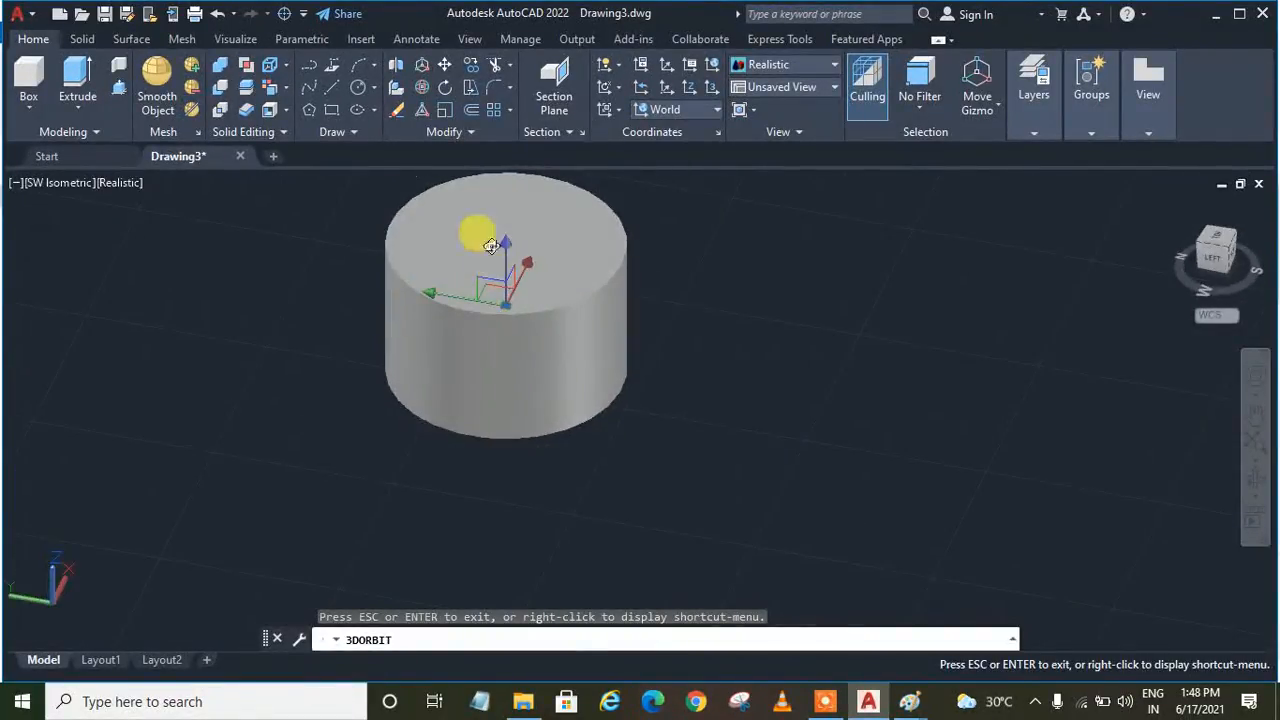
pyautogui.click(270, 110)
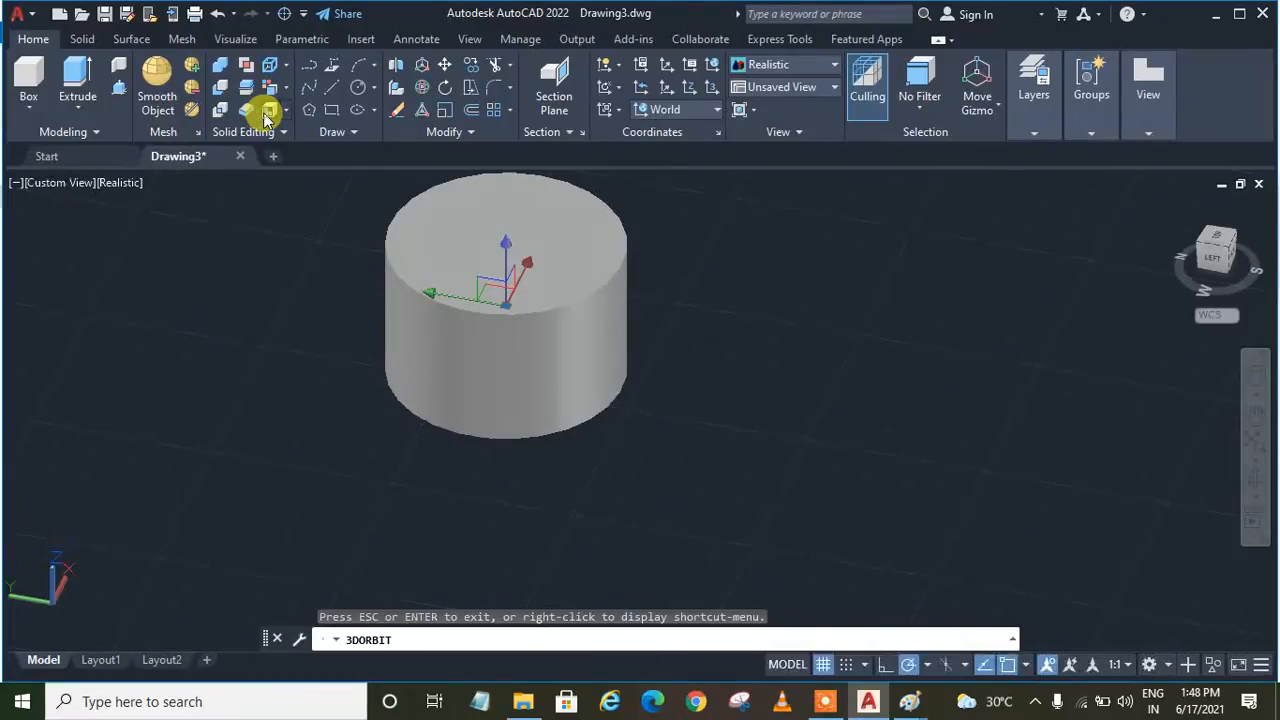
pyautogui.click(513, 270)
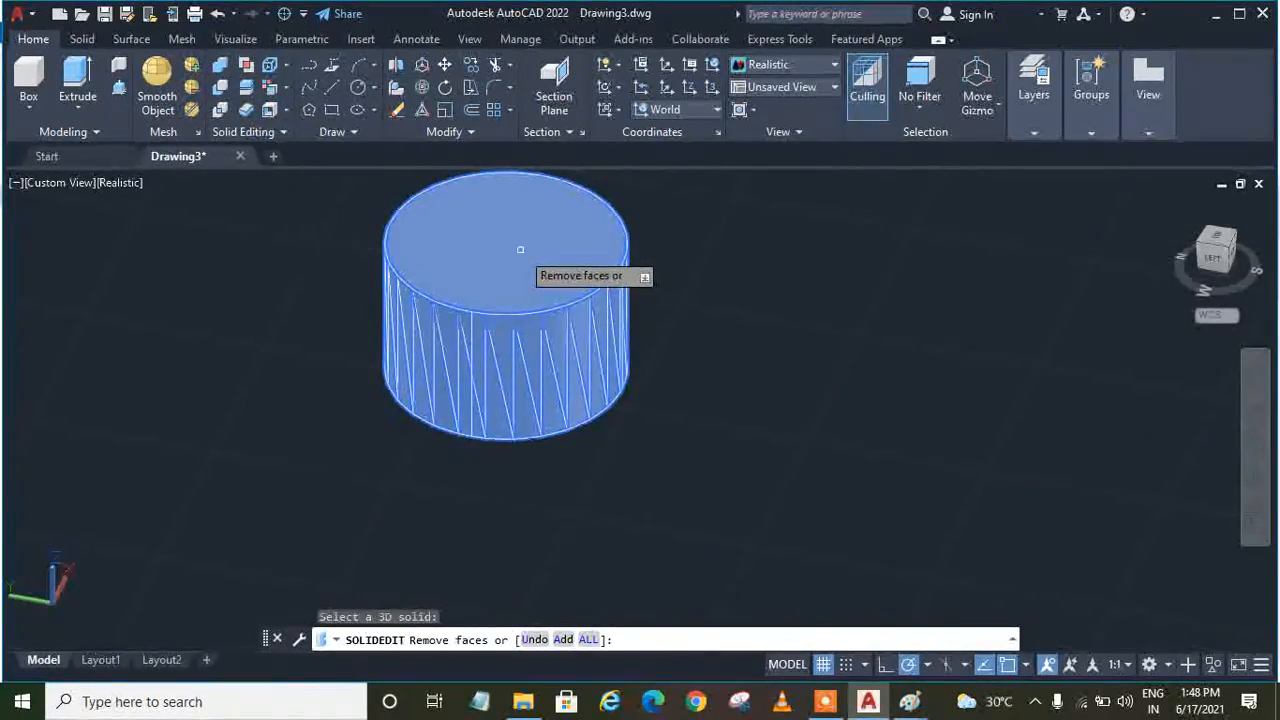
pyautogui.click(505, 248)
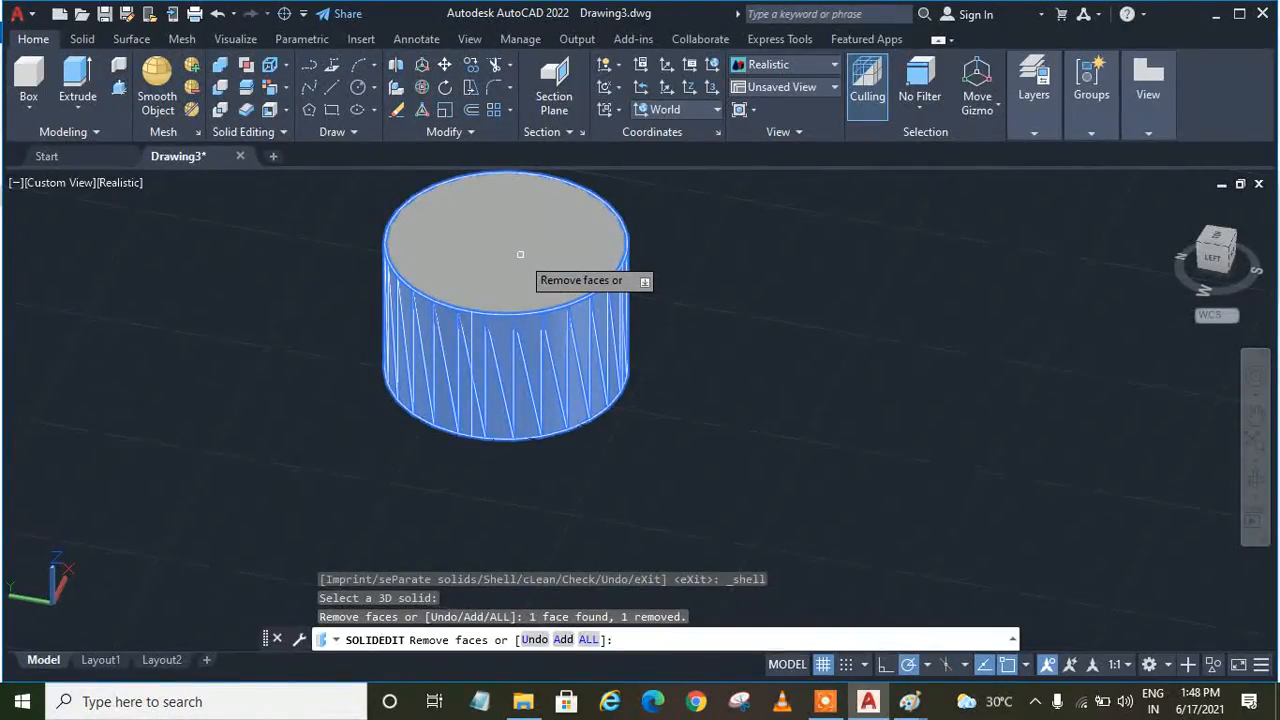
pyautogui.press('Return')
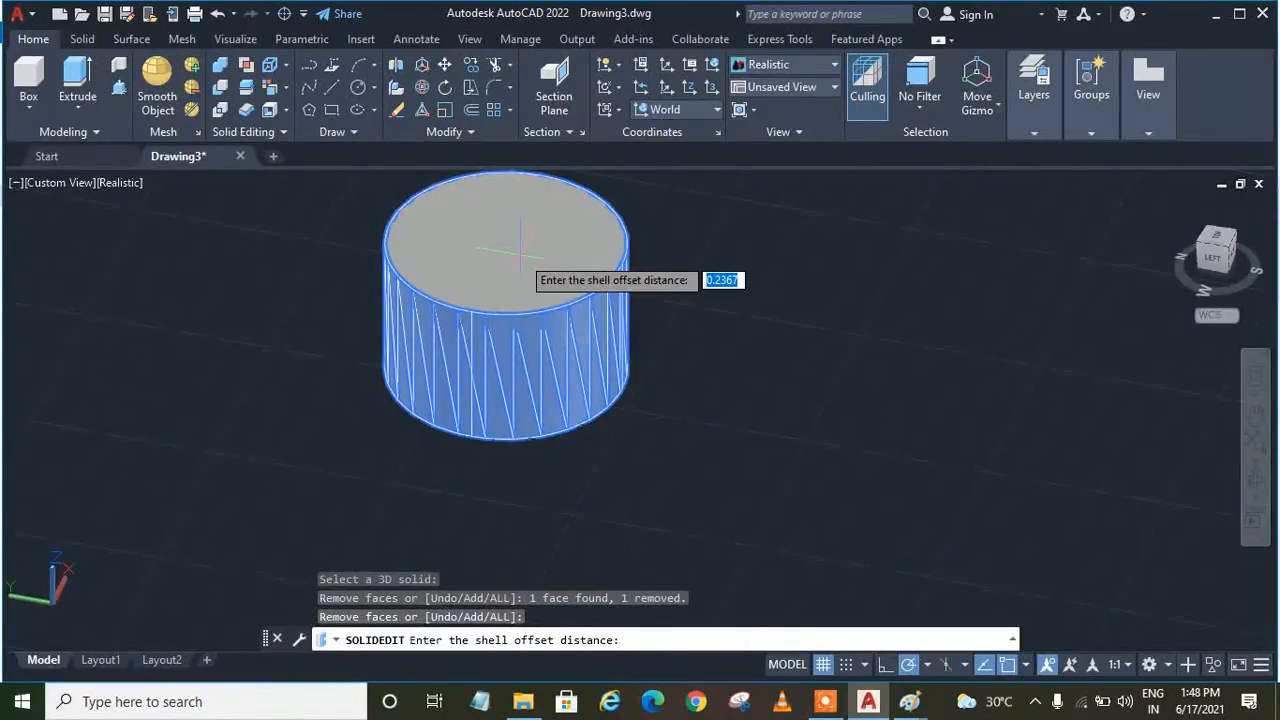
pyautogui.write('.2')
pyautogui.press('Return')
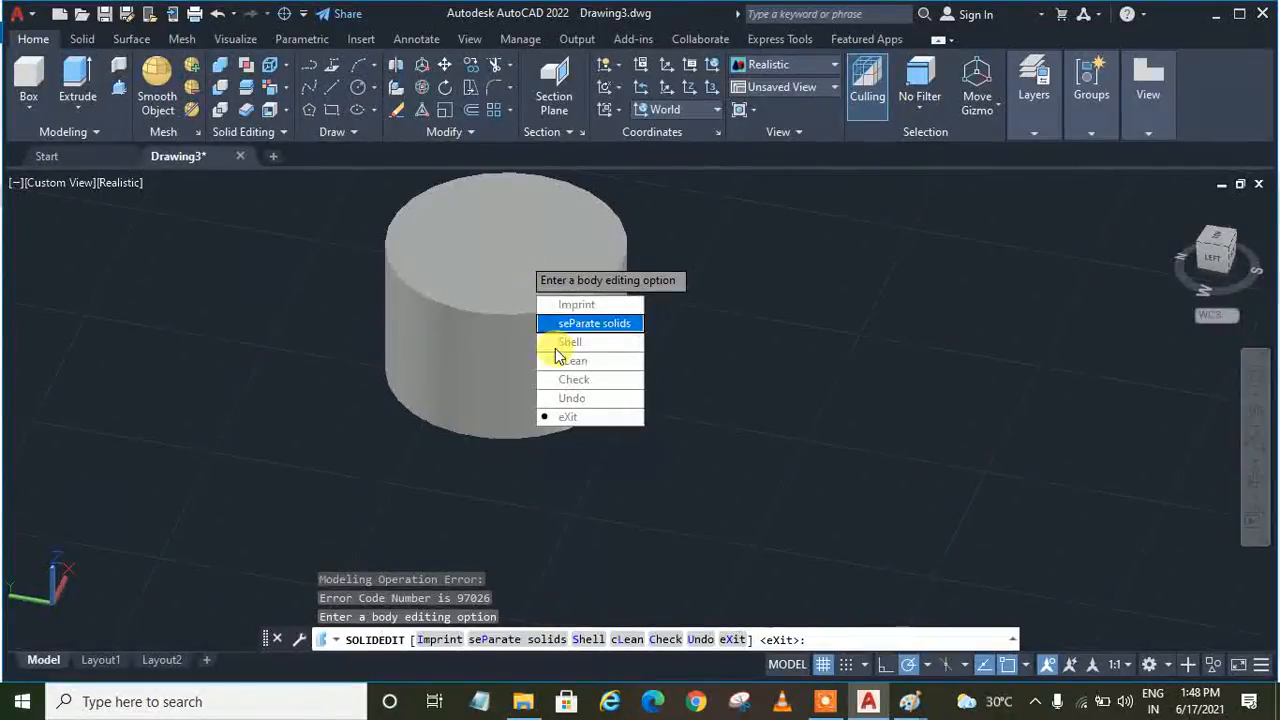
pyautogui.click(566, 420)
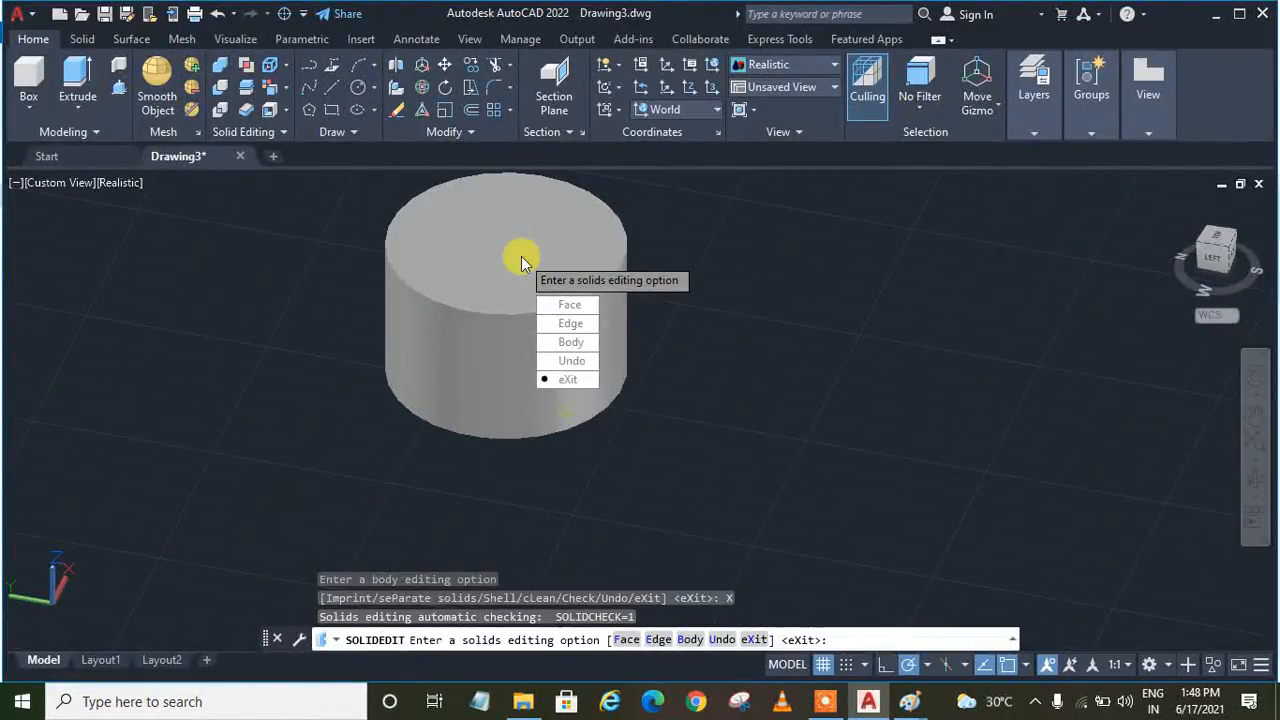
pyautogui.click(562, 376)
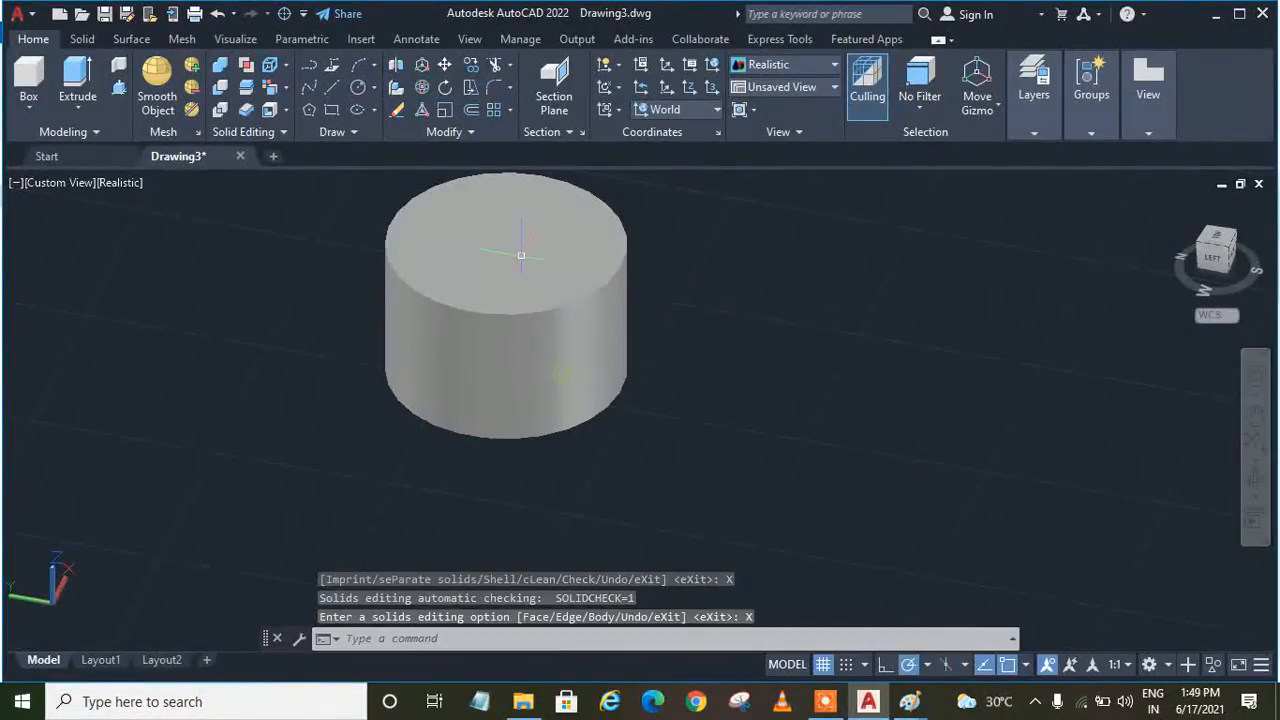
# Try to shell the cylinder again with its top face removed and an offset distance of 0.5.
pyautogui.click(266, 109)
pyautogui.click(522, 277)
pyautogui.click(491, 276)
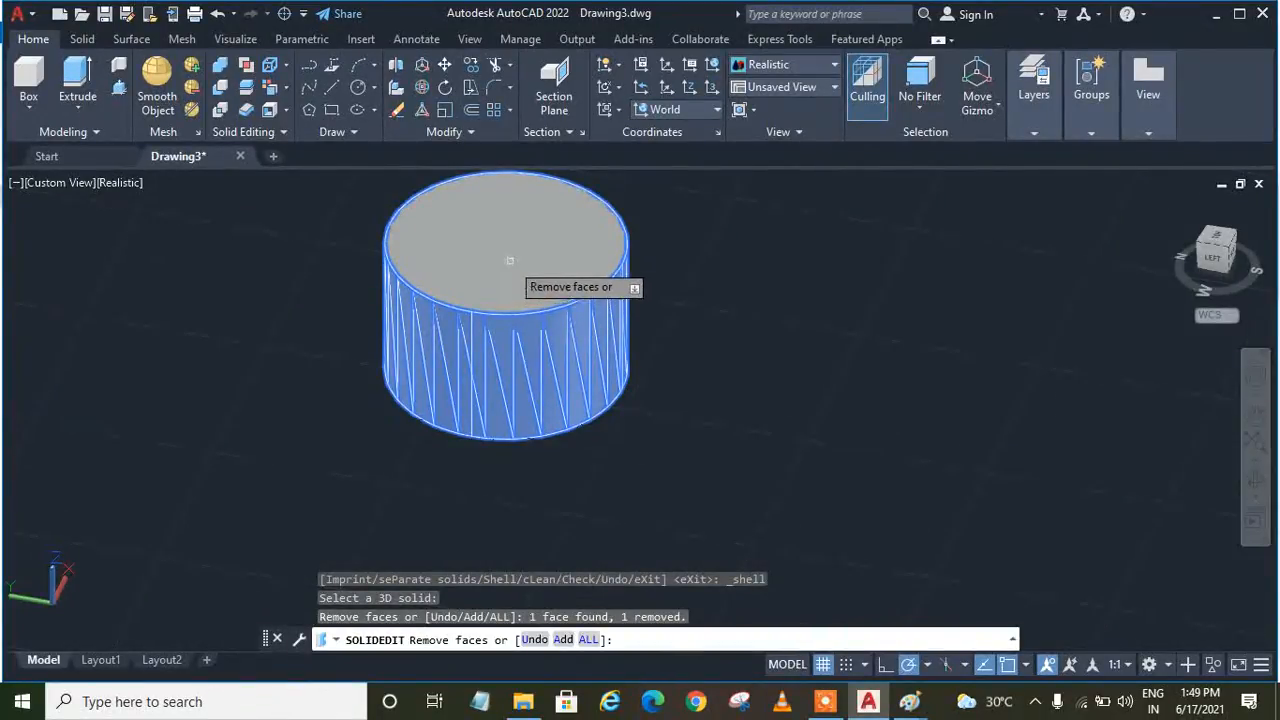
pyautogui.click(510, 259)
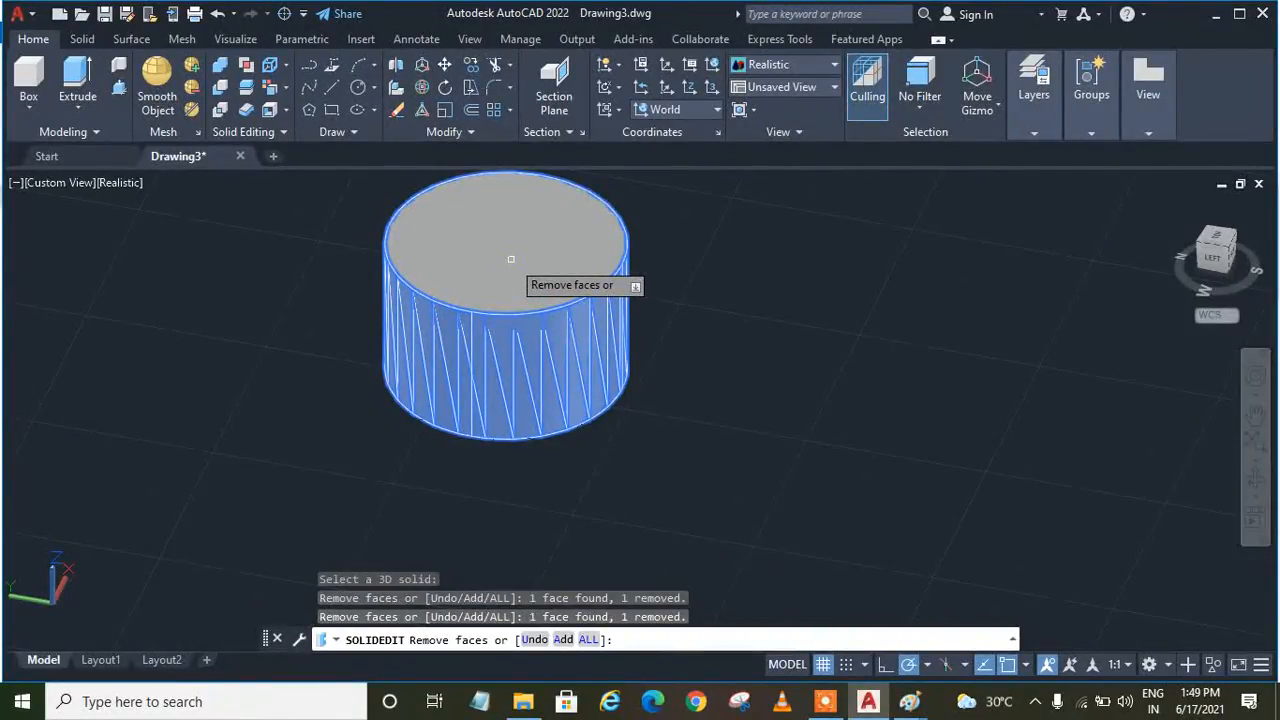
pyautogui.press('Return')
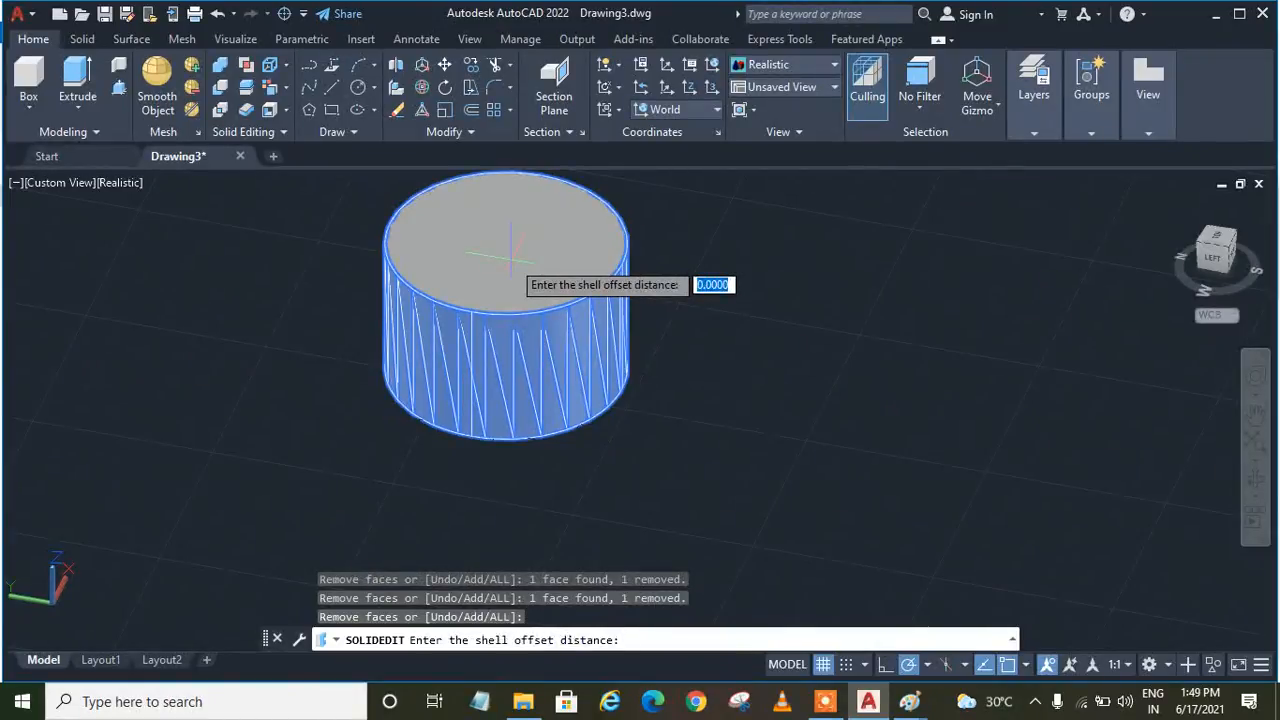
pyautogui.write('.5')
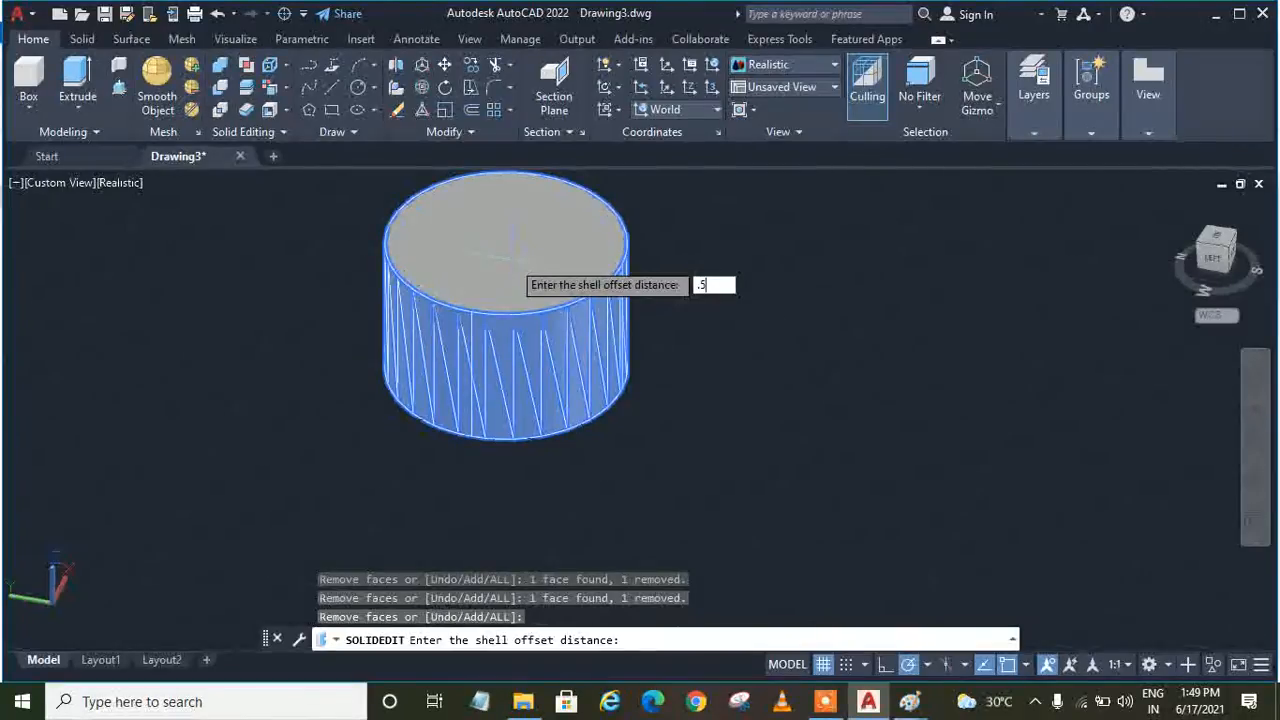
pyautogui.press('Return')
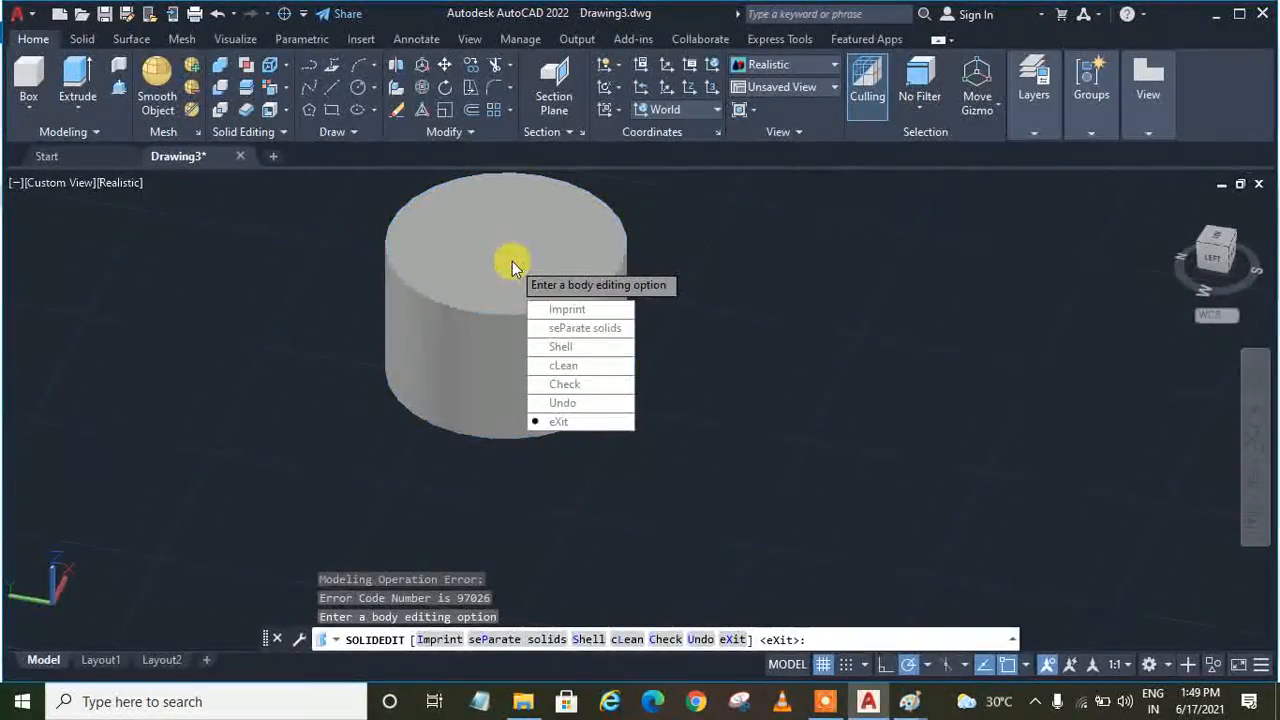
pyautogui.click(560, 420)
pyautogui.click(562, 338)
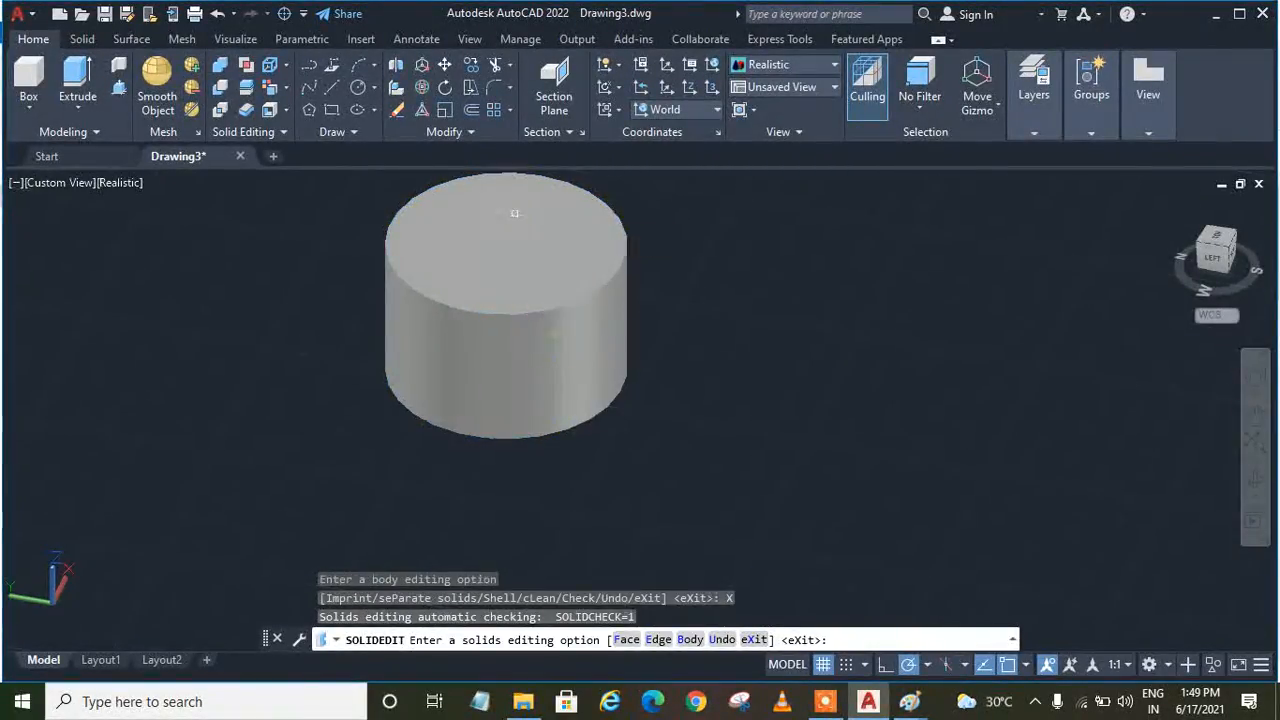
pyautogui.click(818, 702)
pyautogui.click(690, 672)
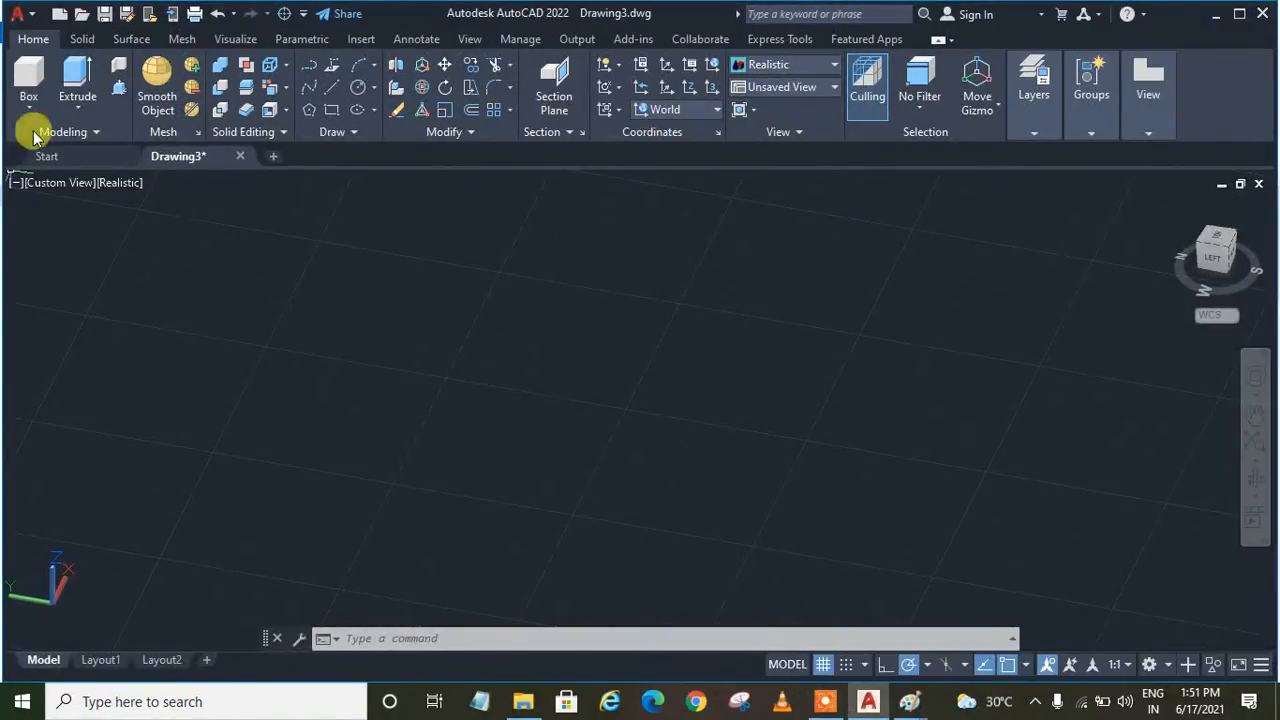
# Create a solid box freehand in the empty drawing, picking its base corners and its height.
pyautogui.click(28, 78)
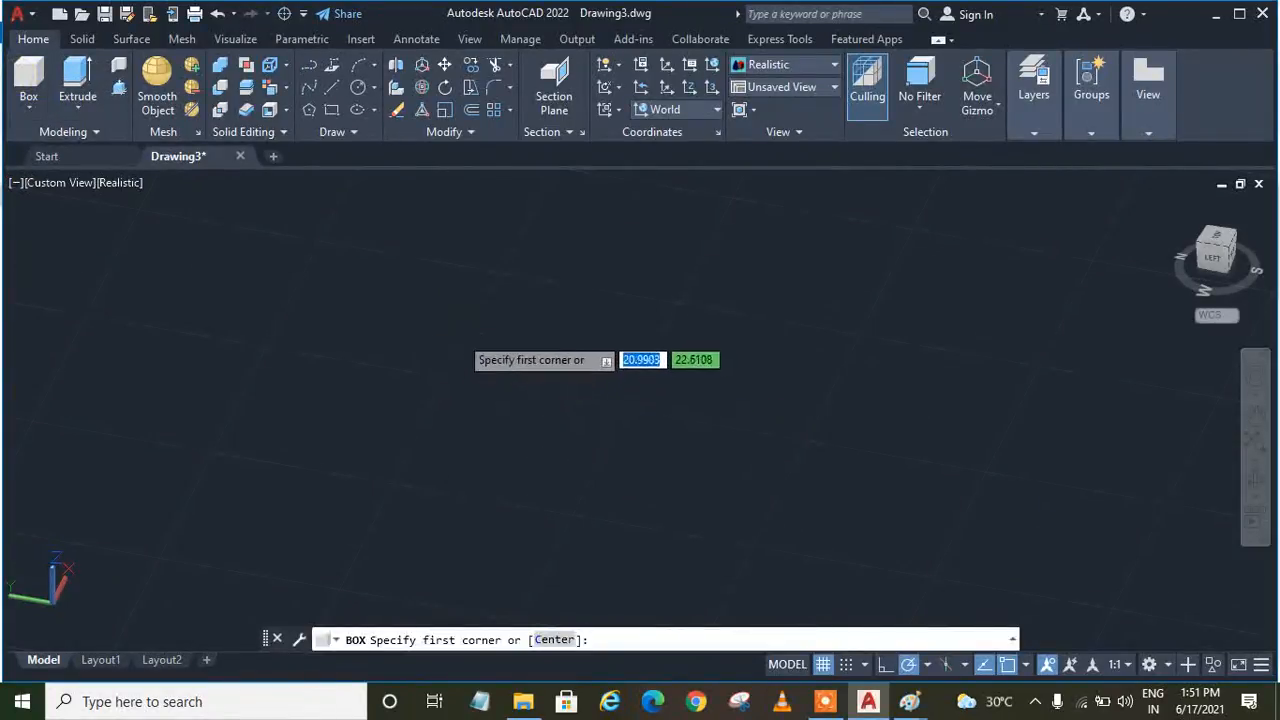
pyautogui.click(456, 339)
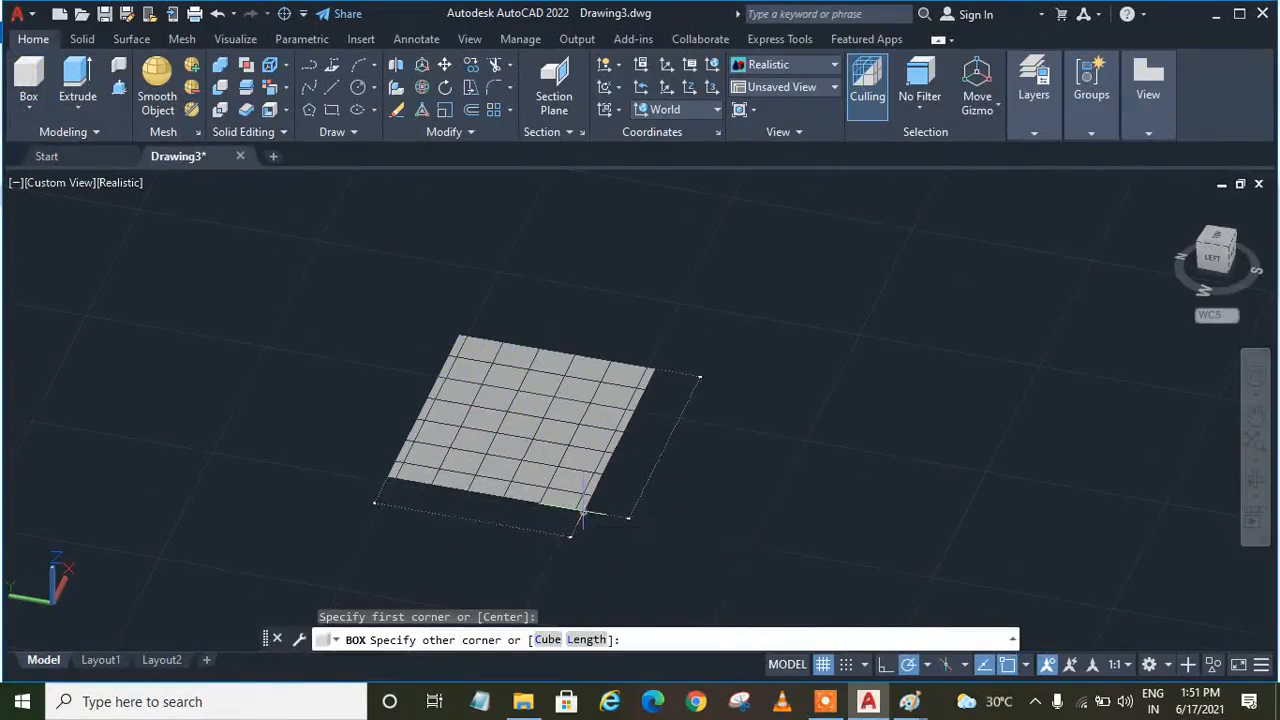
pyautogui.click(615, 513)
pyautogui.click(555, 382)
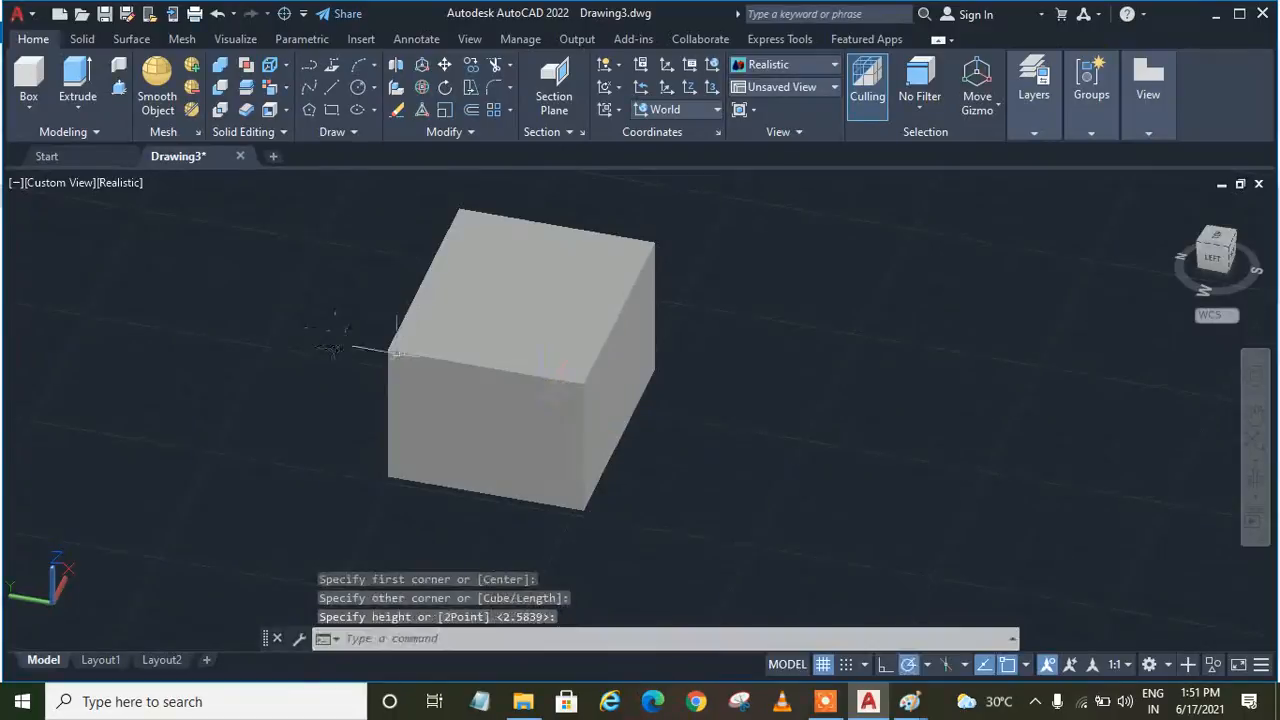
# Shell the box with its top face removed and an offset distance of 0.5, and exit solid editing.
pyautogui.click(268, 112)
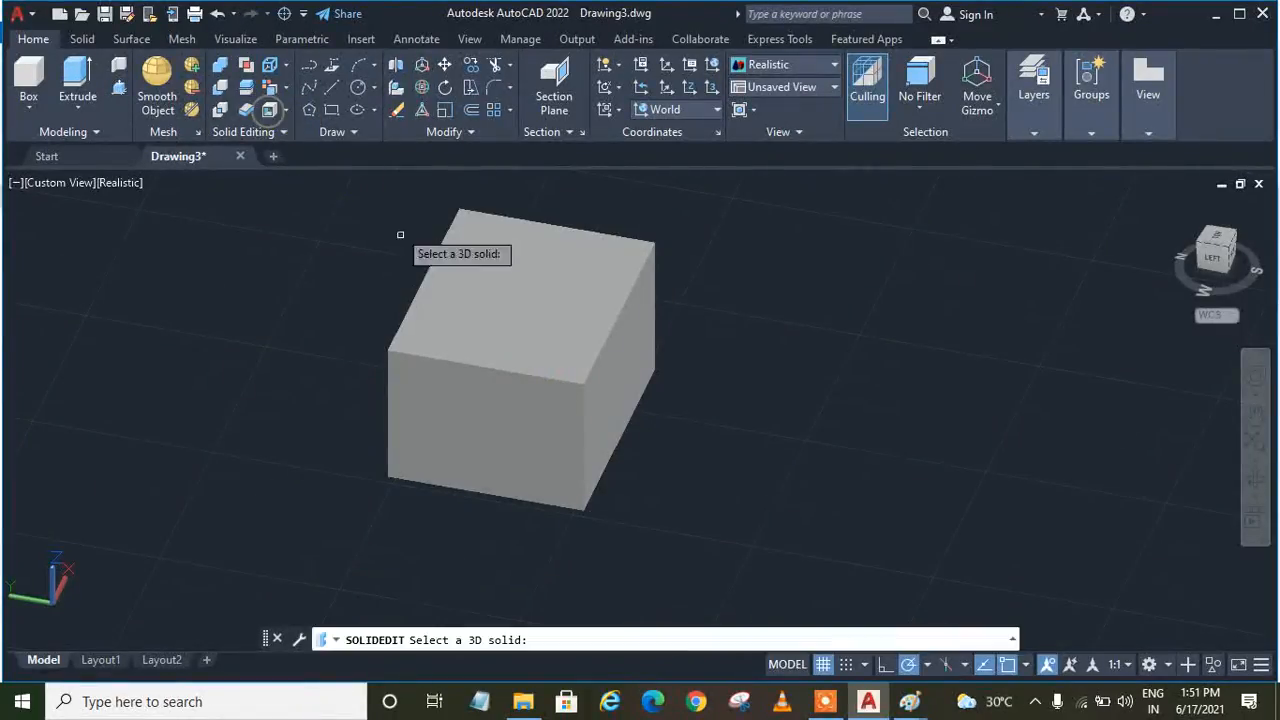
pyautogui.click(479, 310)
pyautogui.click(516, 294)
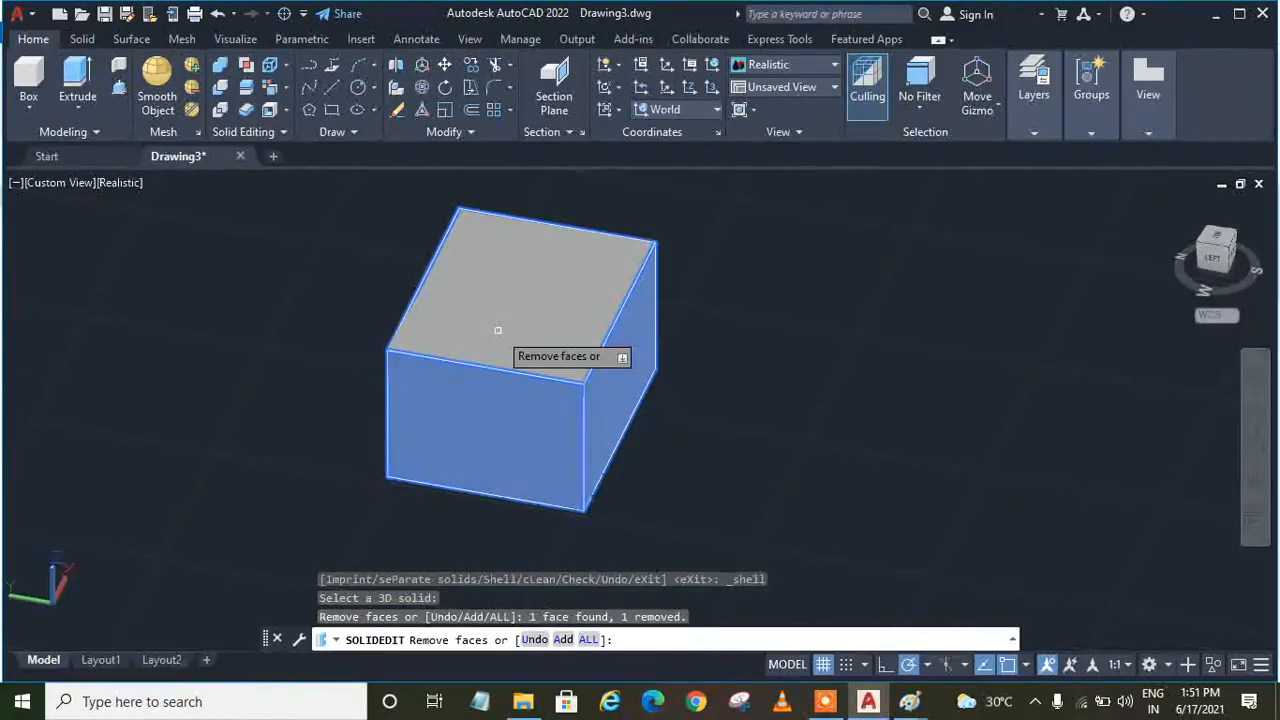
pyautogui.press('Return')
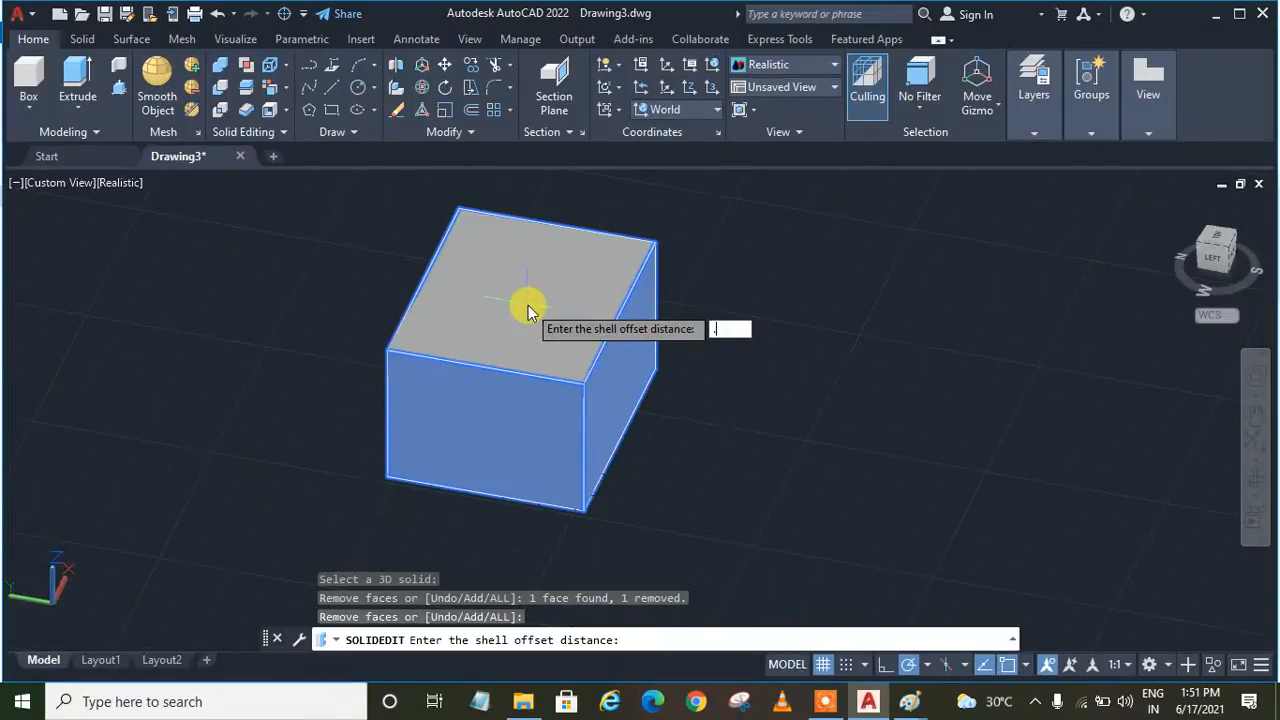
pyautogui.write('.5')
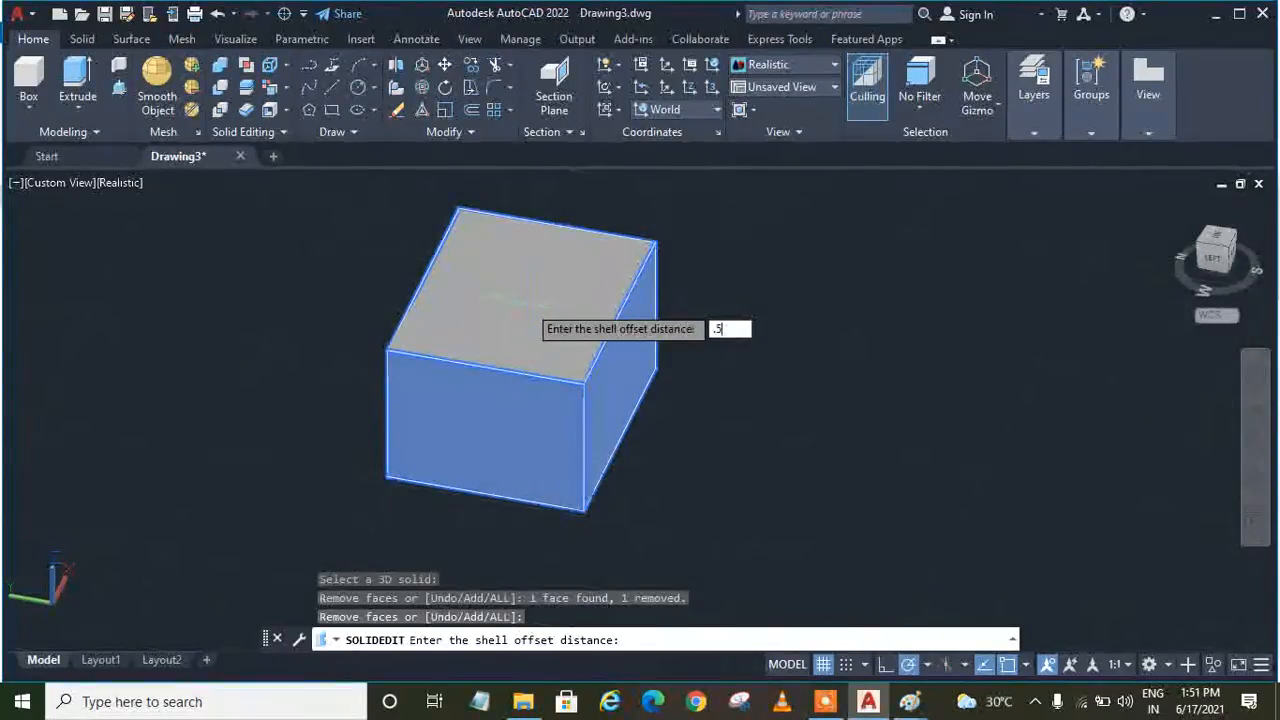
pyautogui.press('Return')
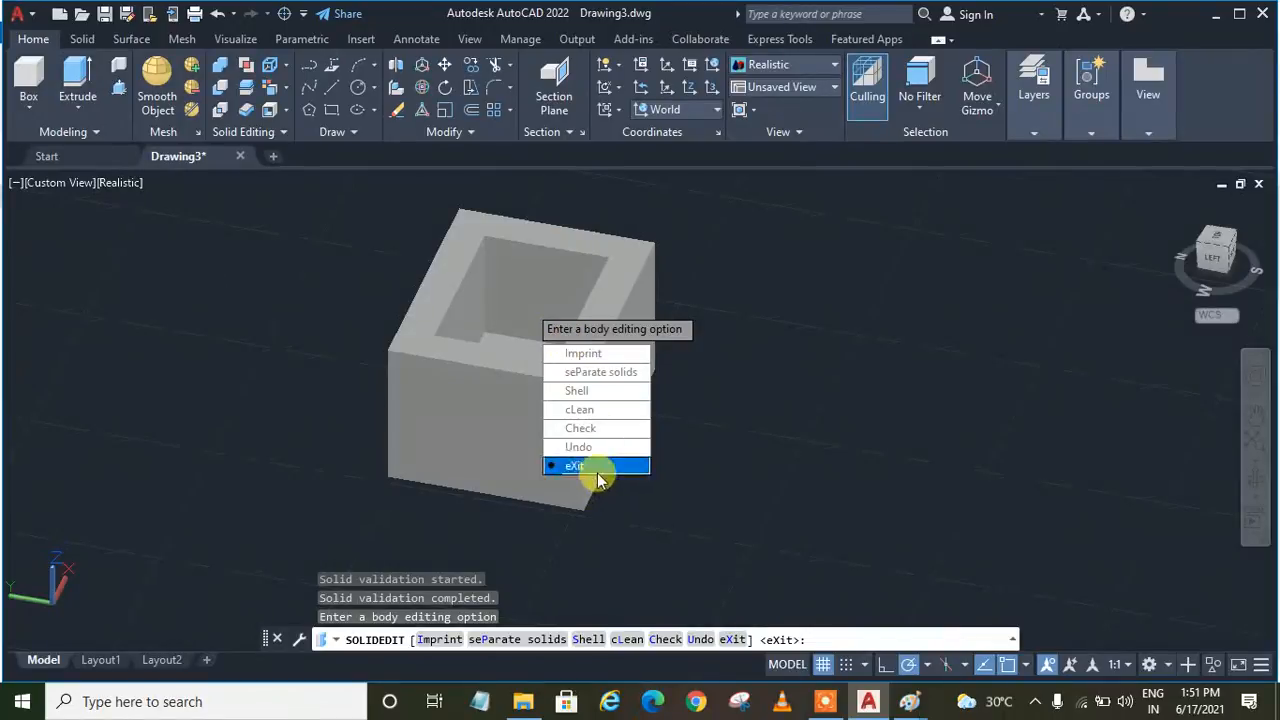
pyautogui.click(597, 473)
pyautogui.click(577, 432)
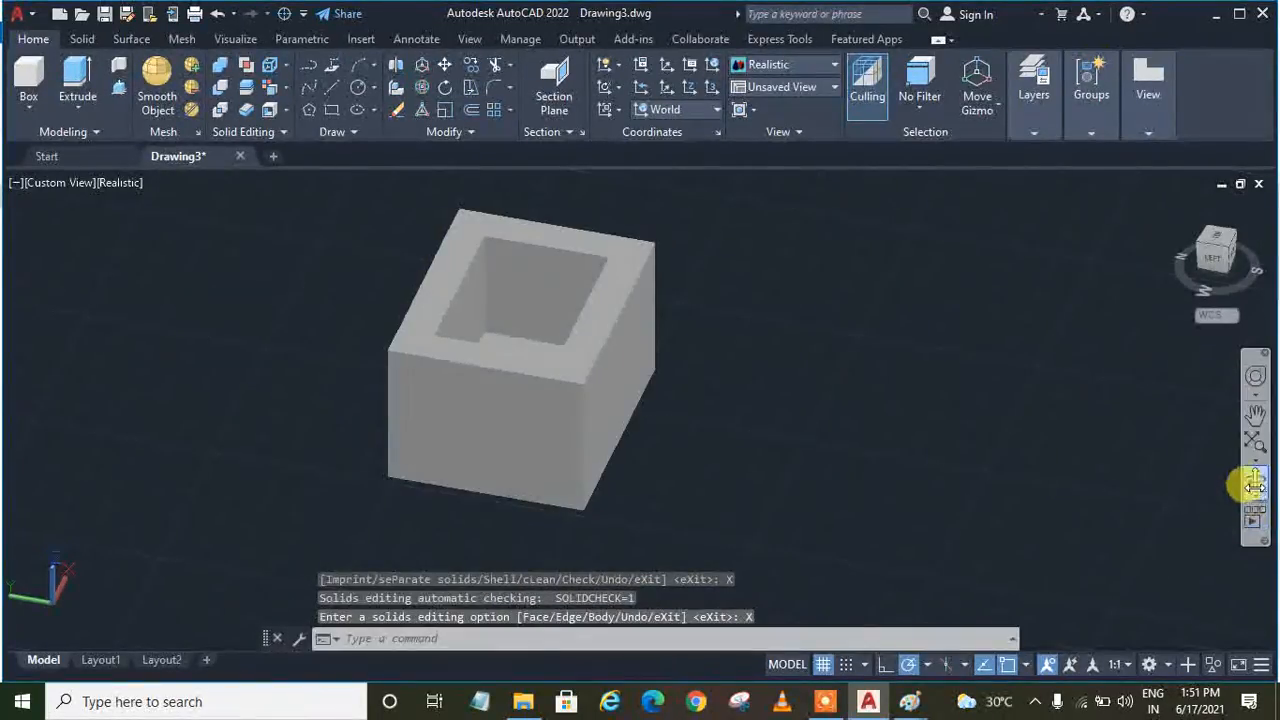
# Inspect the shelled box's open interior from above and switch to the scanned book page in Paint with Figures 2.35 and 2.36.
pyautogui.click(1252, 481)
pyautogui.moveTo(686, 325); pyautogui.dragTo(372, 464)
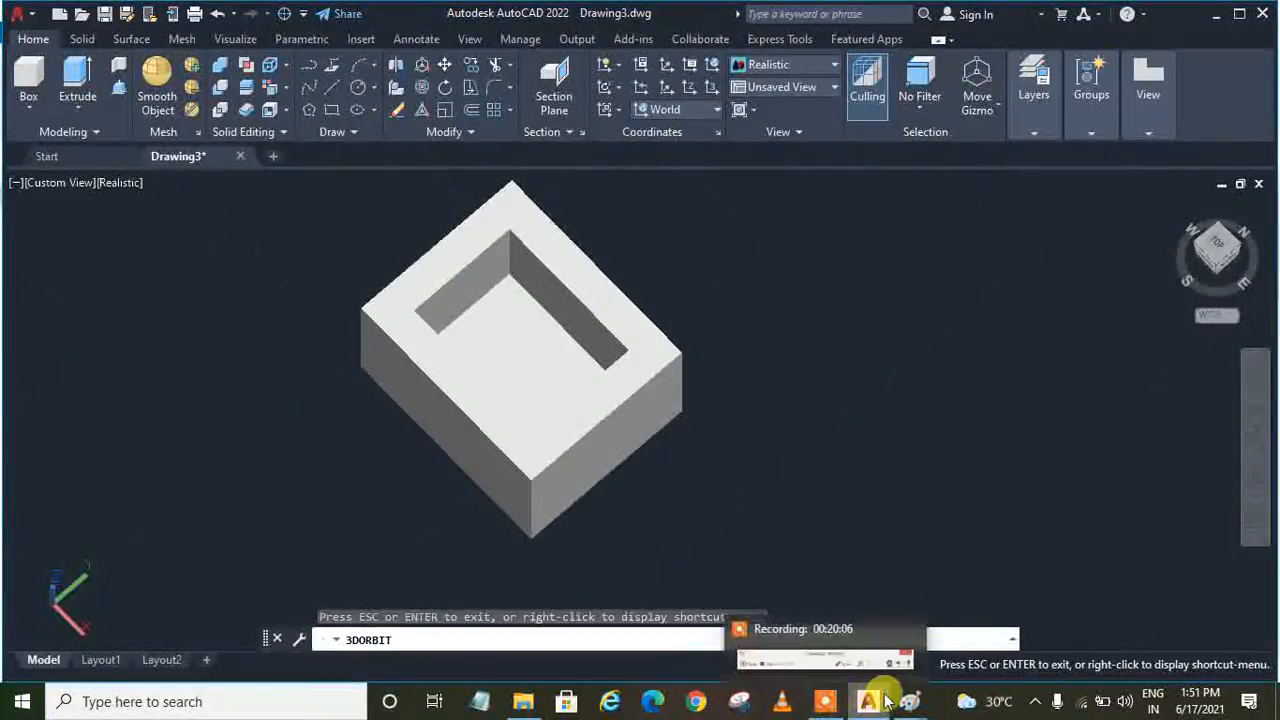
pyautogui.moveTo(903, 703)
pyautogui.click(923, 626)
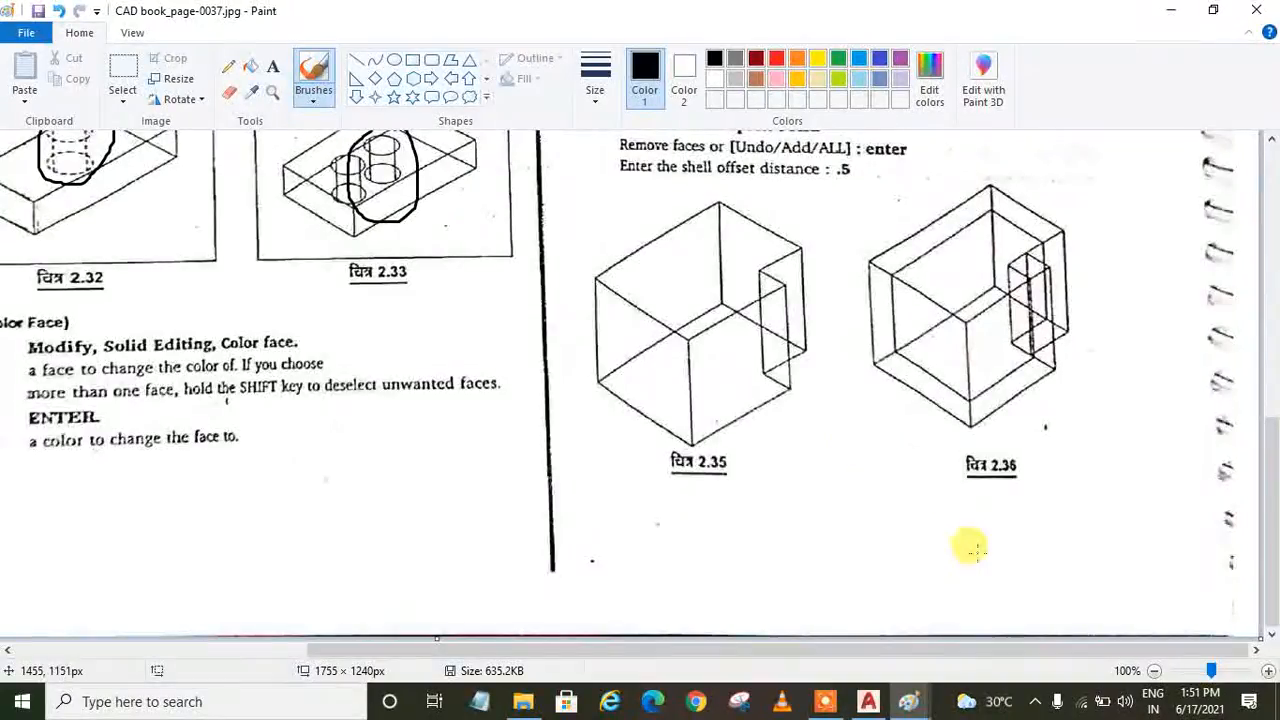
pyautogui.click(824, 701)
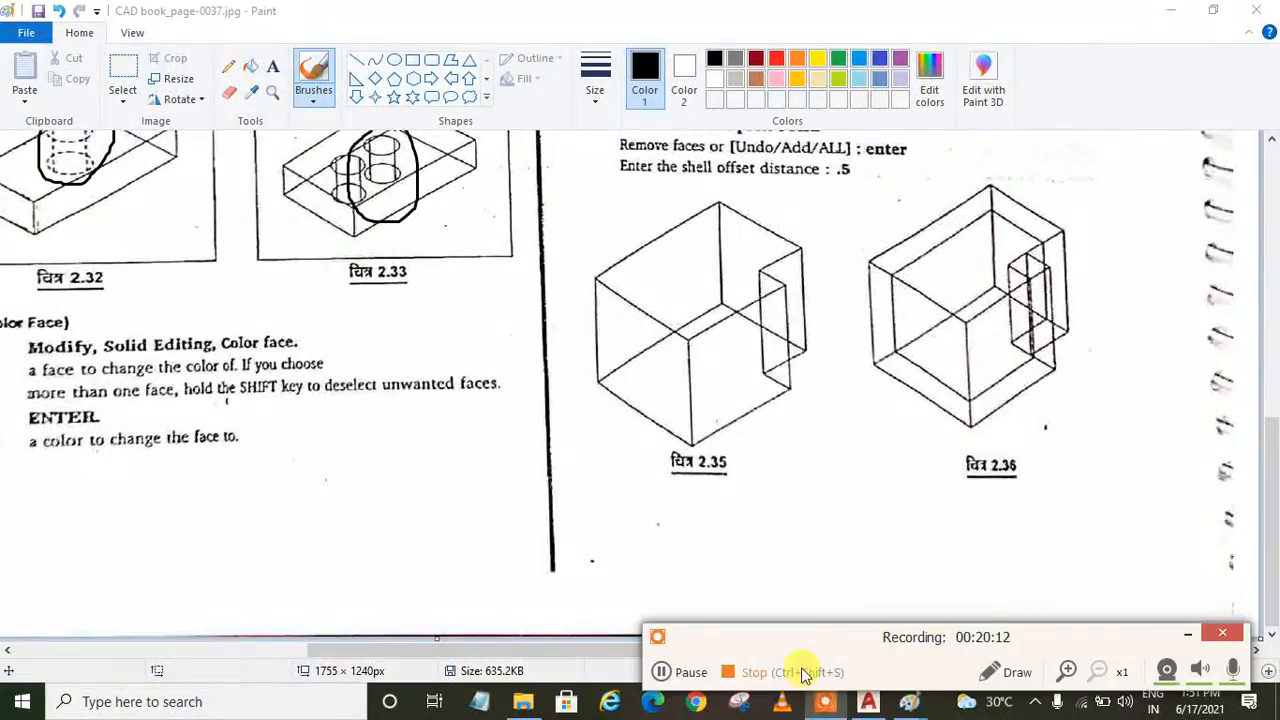
pyautogui.click(681, 672)
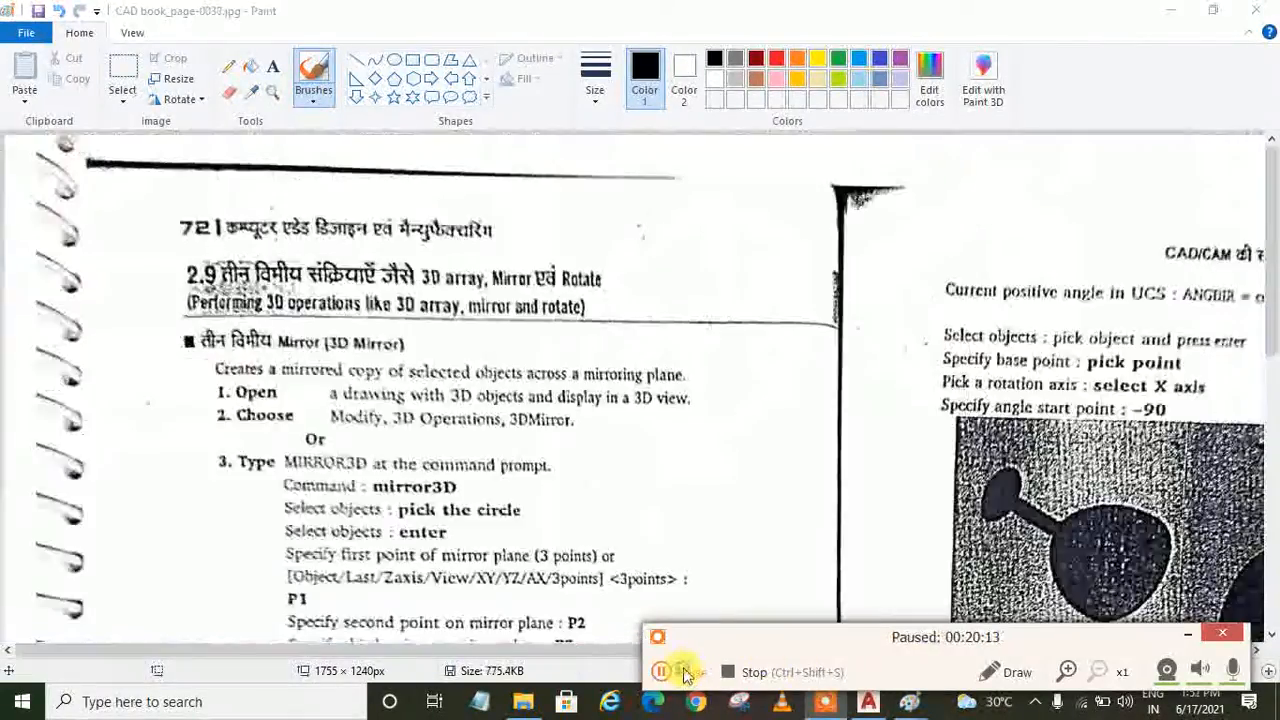
pyautogui.click(660, 672)
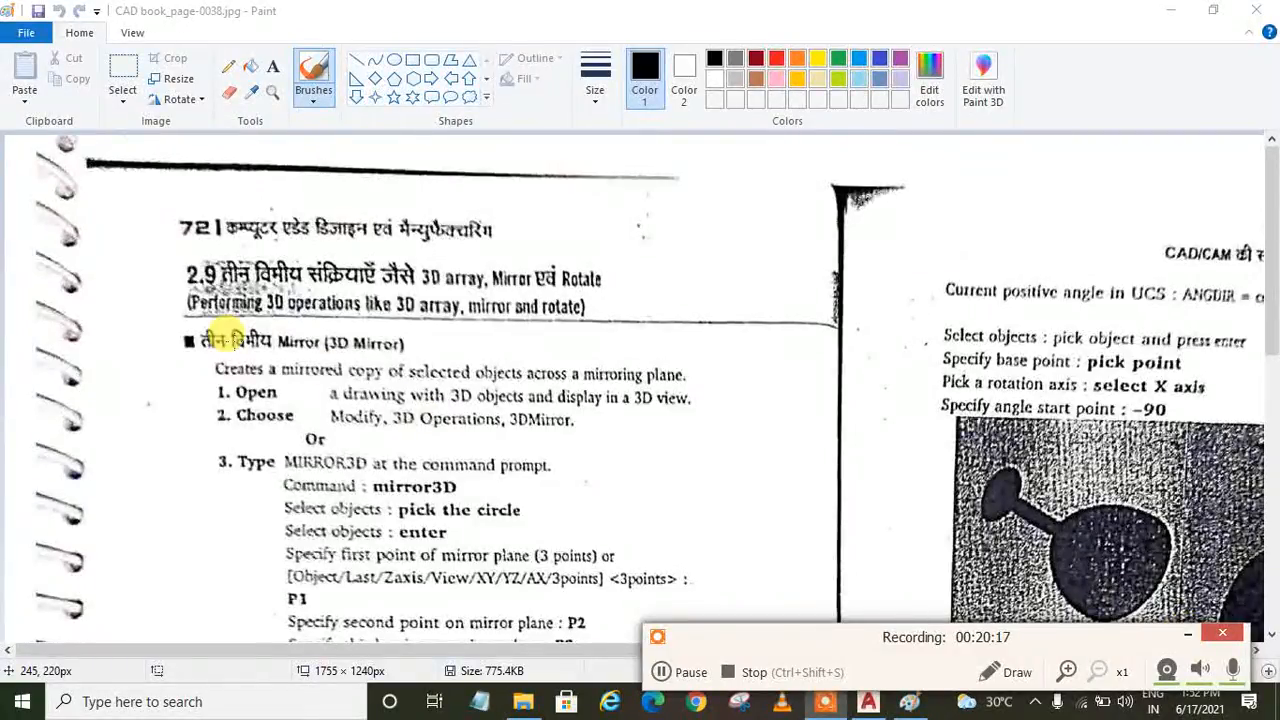
# Underline "3D array" and "Mirror" in the section 2.9 heading and draw a freehand outline around the whole heading with the brush.
pyautogui.moveTo(416, 288); pyautogui.dragTo(492, 284)
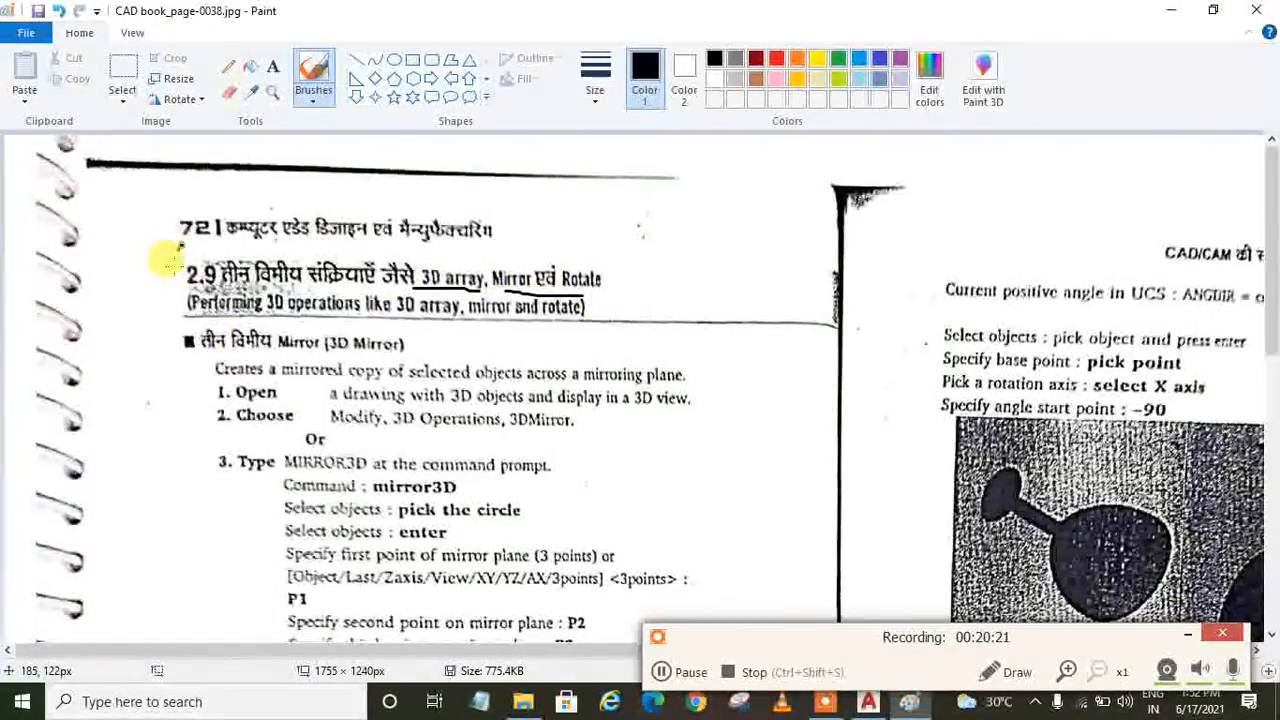
pyautogui.moveTo(182, 245); pyautogui.dragTo(180, 316)
pyautogui.moveTo(330, 318)
pyautogui.mouseDown()
pyautogui.moveTo(555, 326)
pyautogui.moveTo(645, 305)
pyautogui.moveTo(460, 214)
pyautogui.moveTo(170, 212)
pyautogui.moveTo(179, 245)
pyautogui.mouseUp()
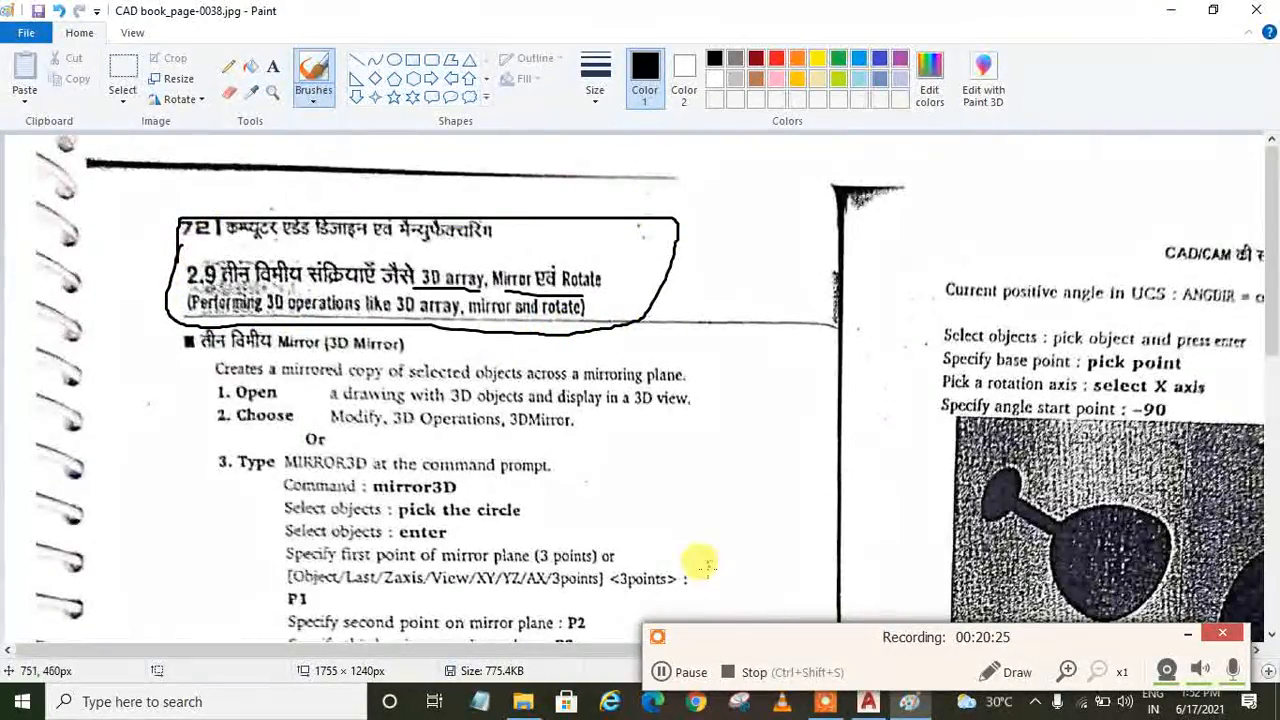